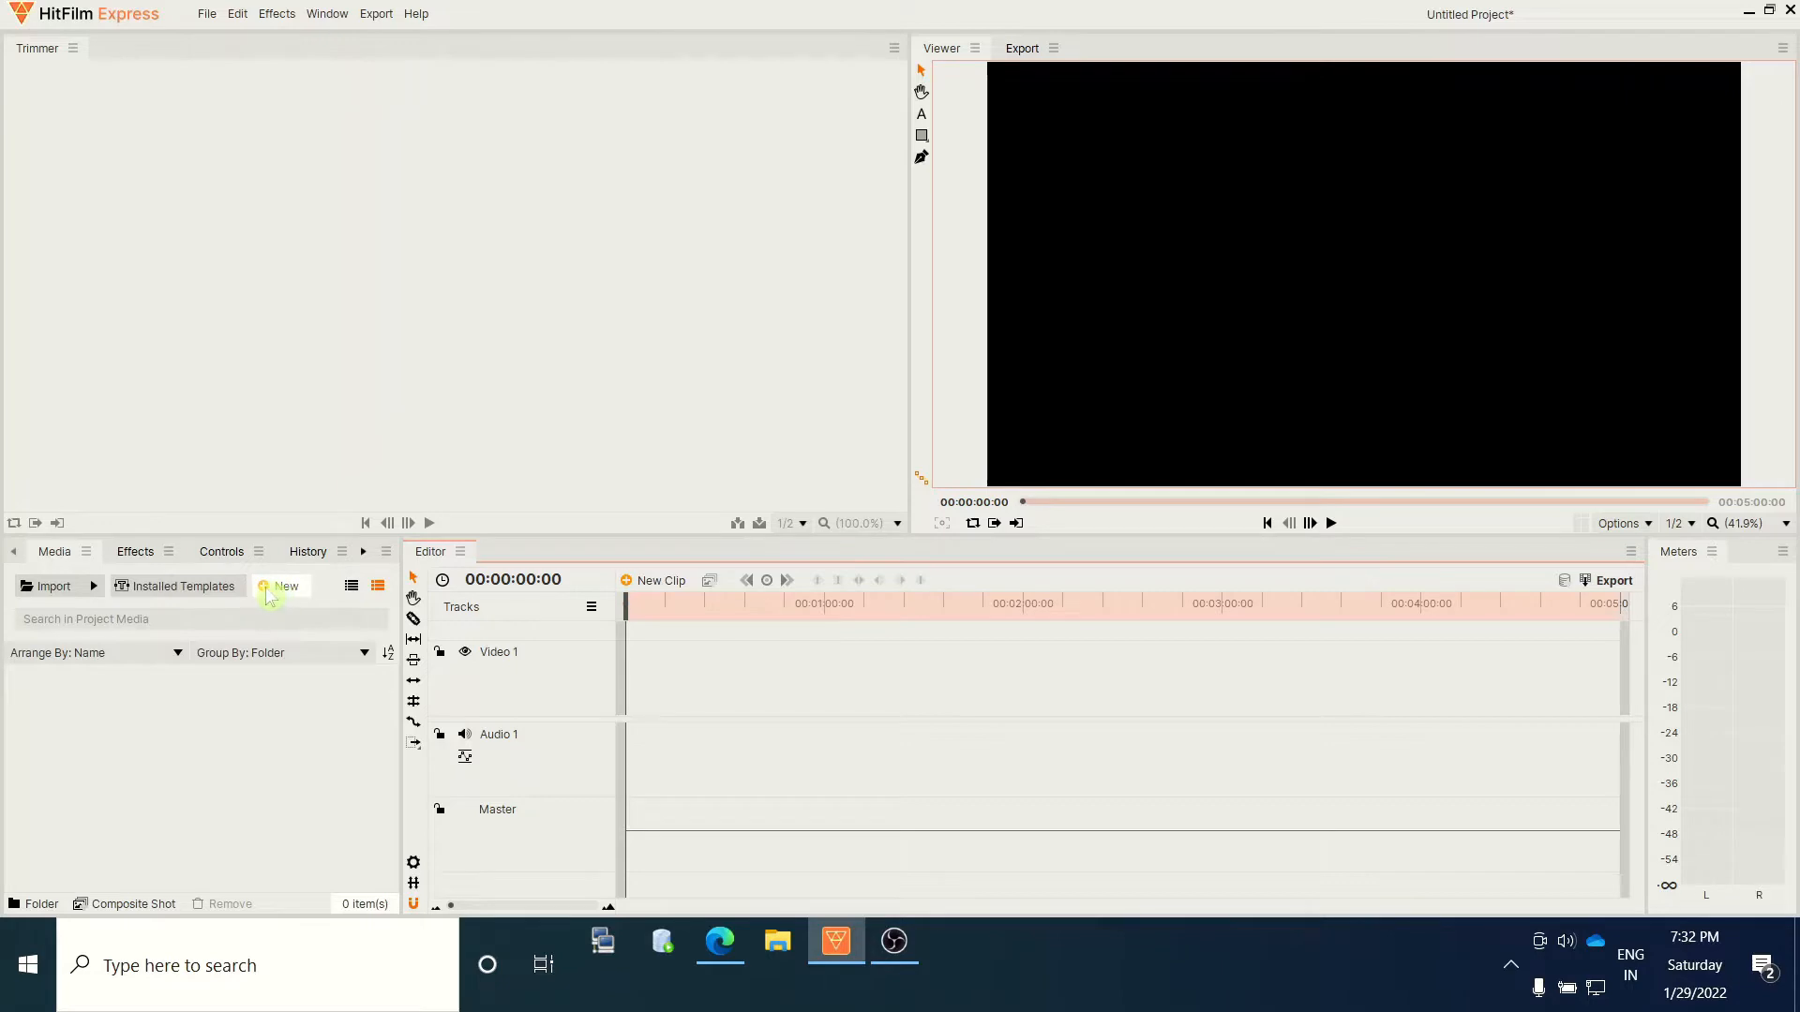
# Create a 1080p Full HD 30 fps composite shot with a duration of 10 seconds
pyautogui.click(272, 587)
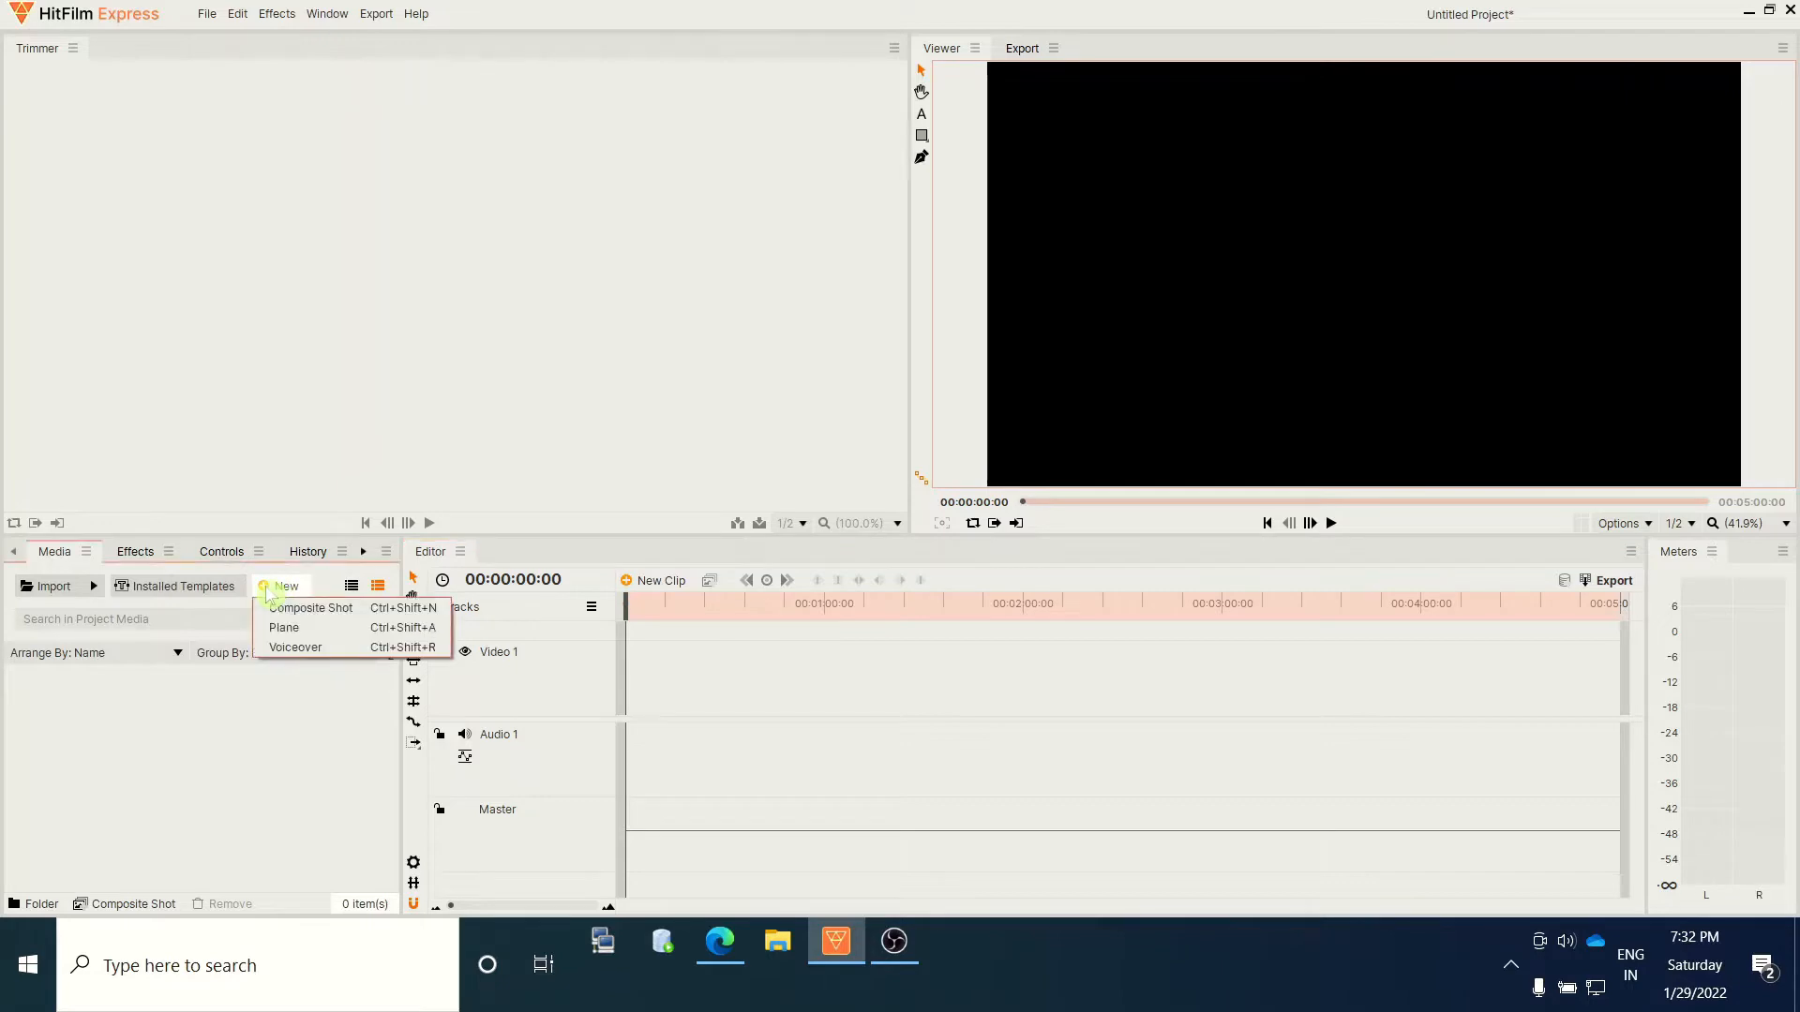
pyautogui.click(310, 612)
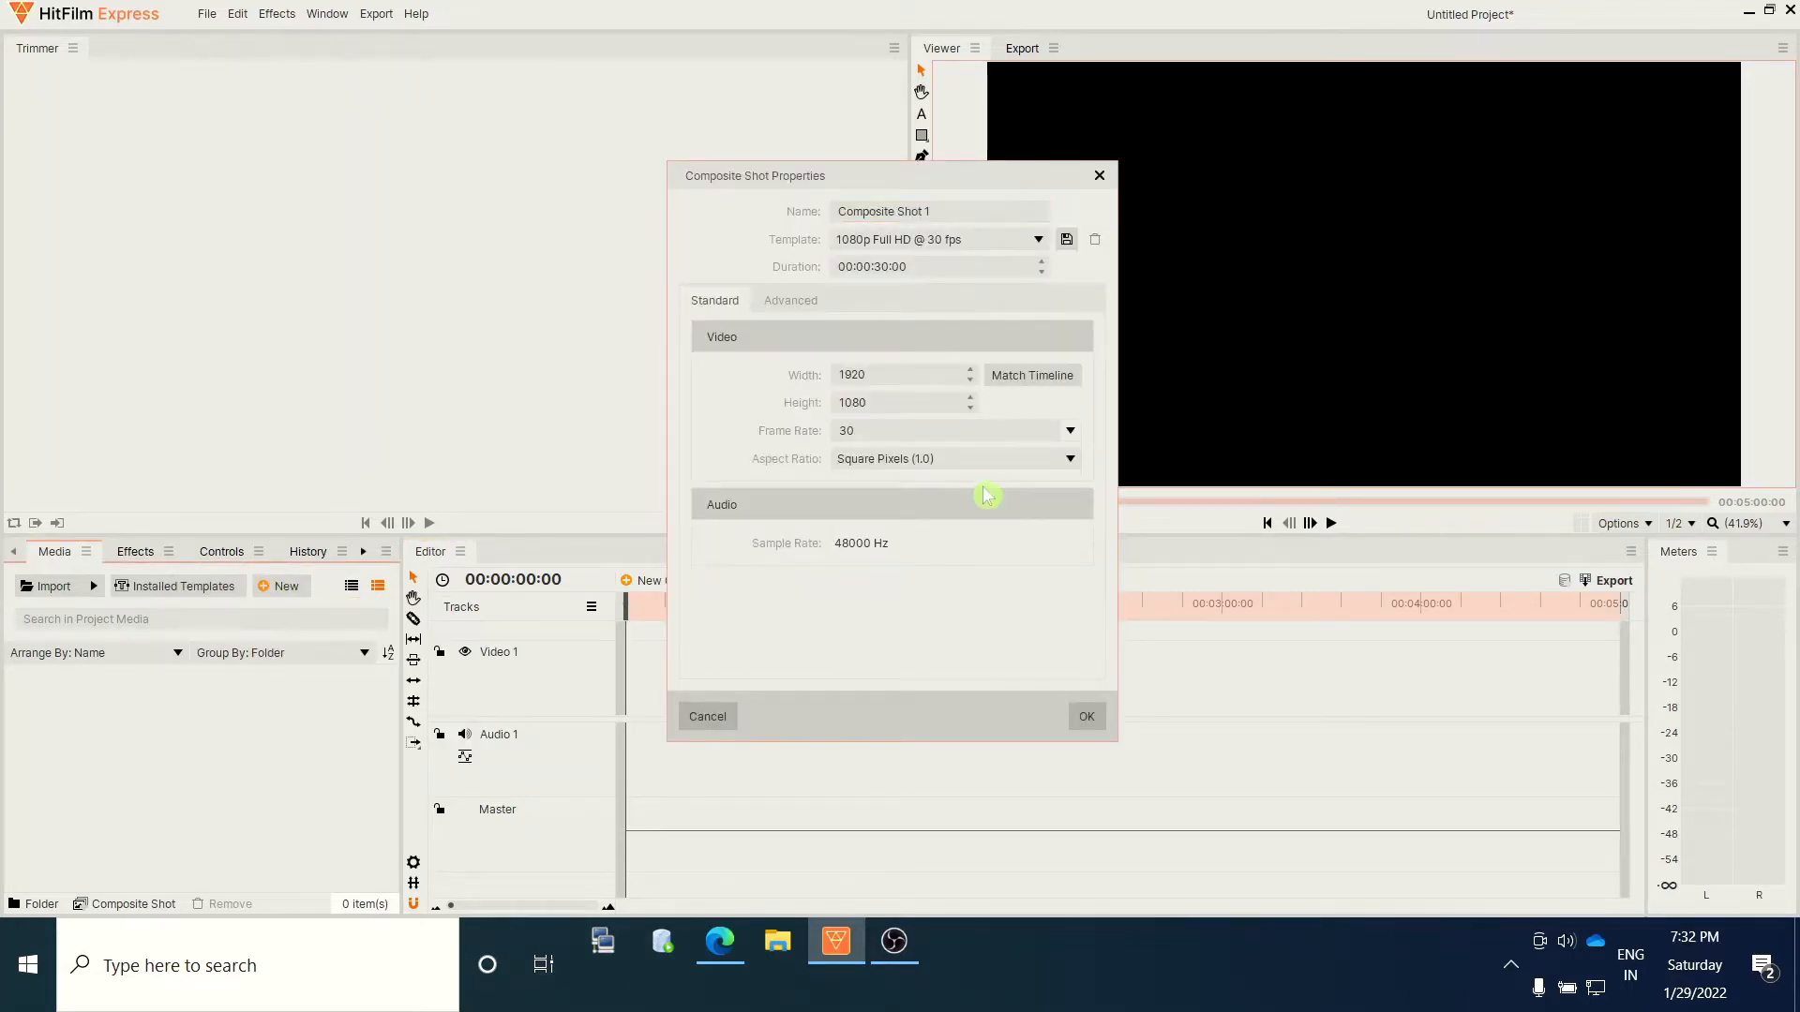
pyautogui.click(881, 266)
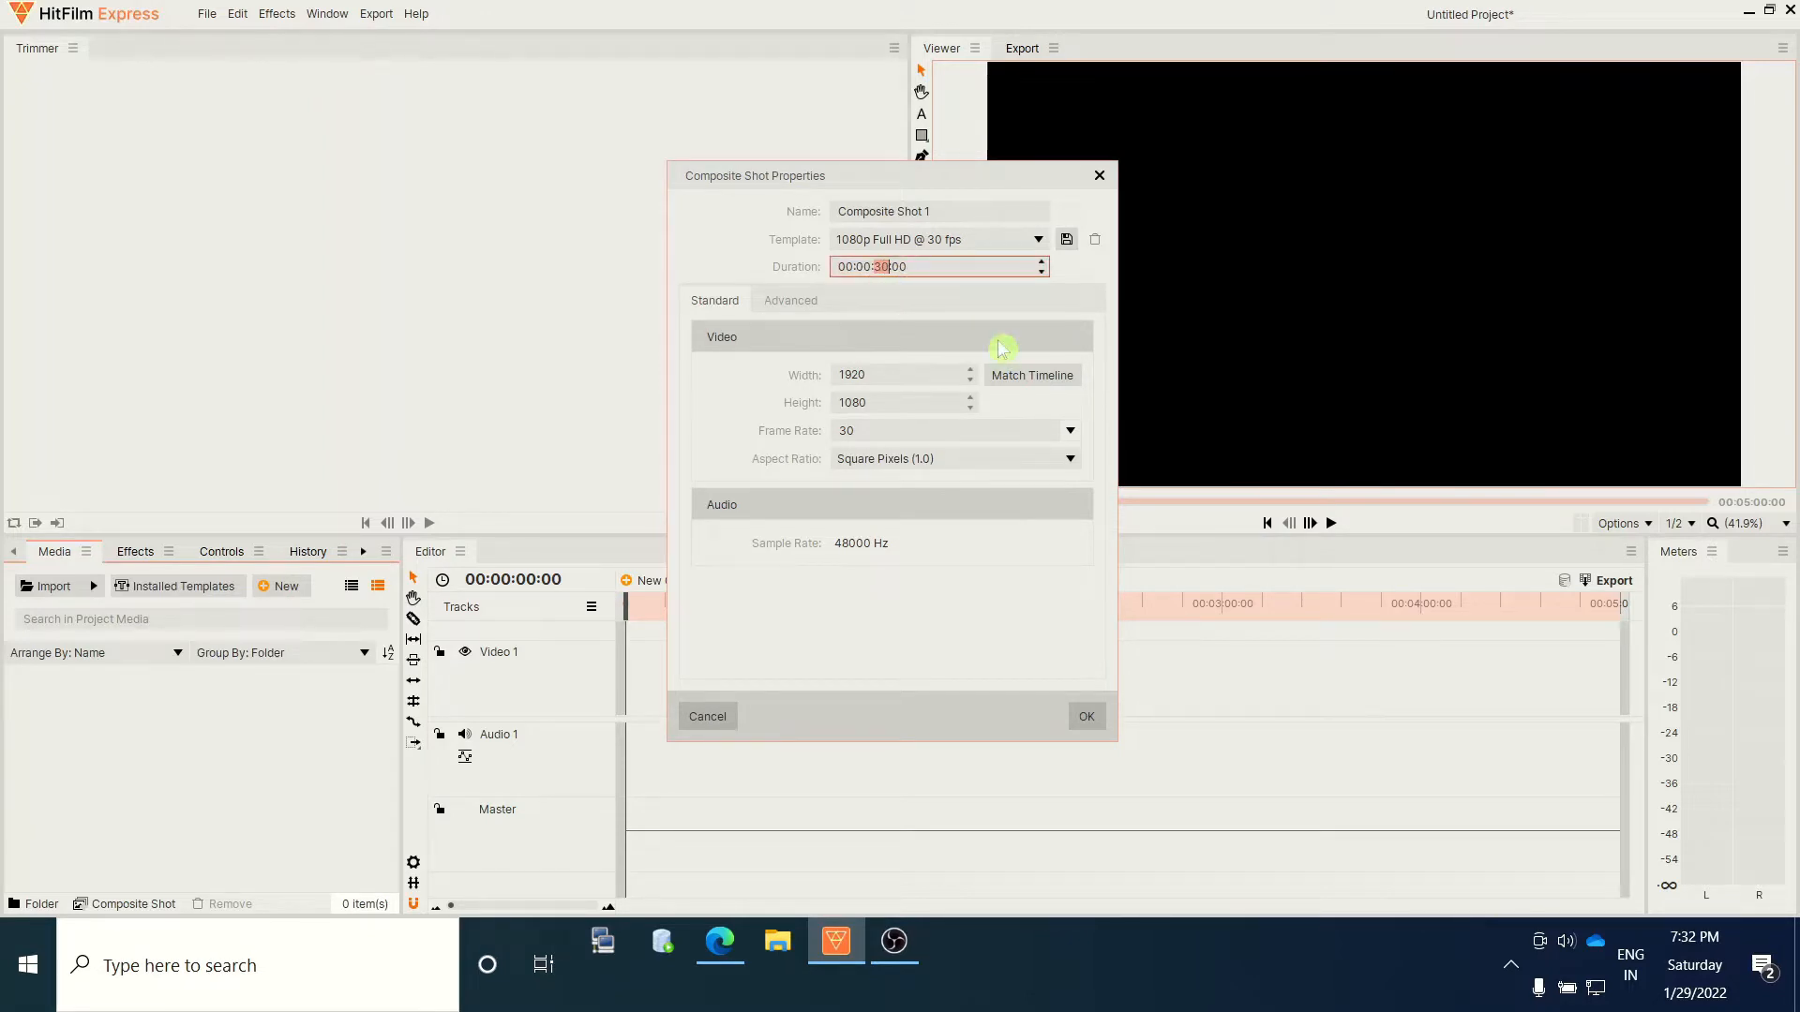
pyautogui.write('10')
pyautogui.click(1087, 716)
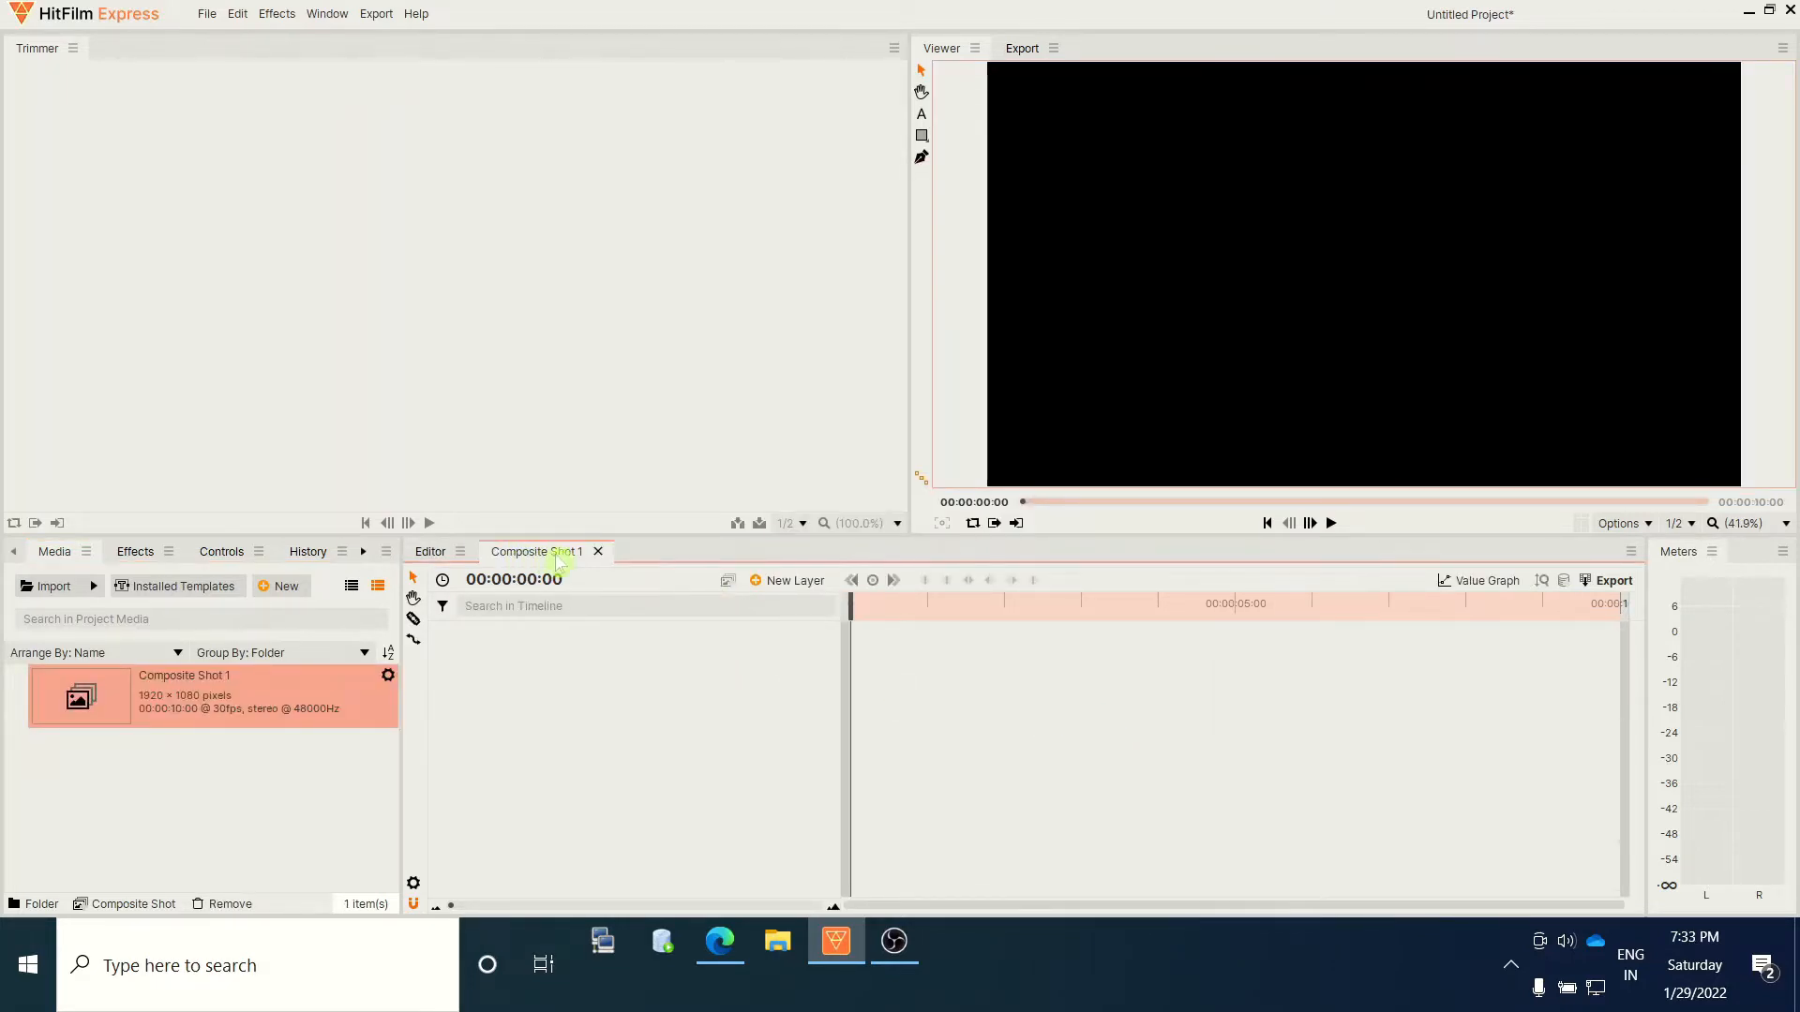
# Add a text layer to the composite shot and enter HELLO
pyautogui.click(757, 585)
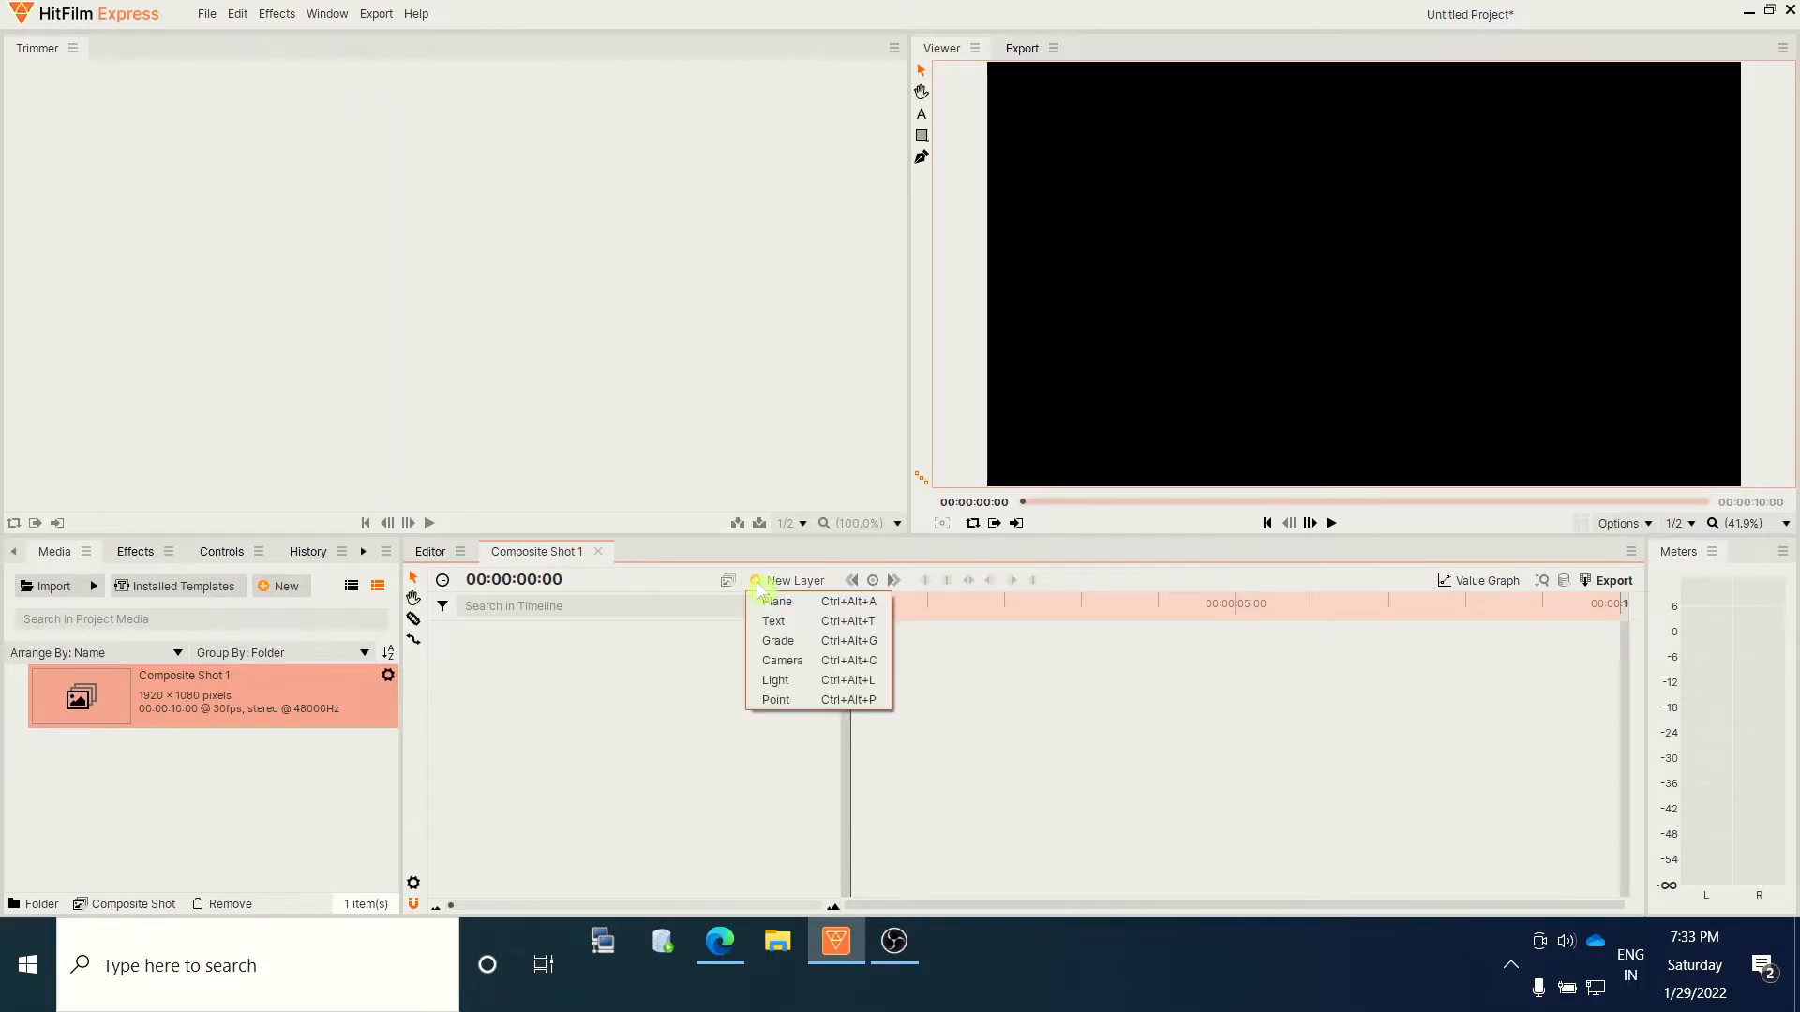
pyautogui.click(799, 626)
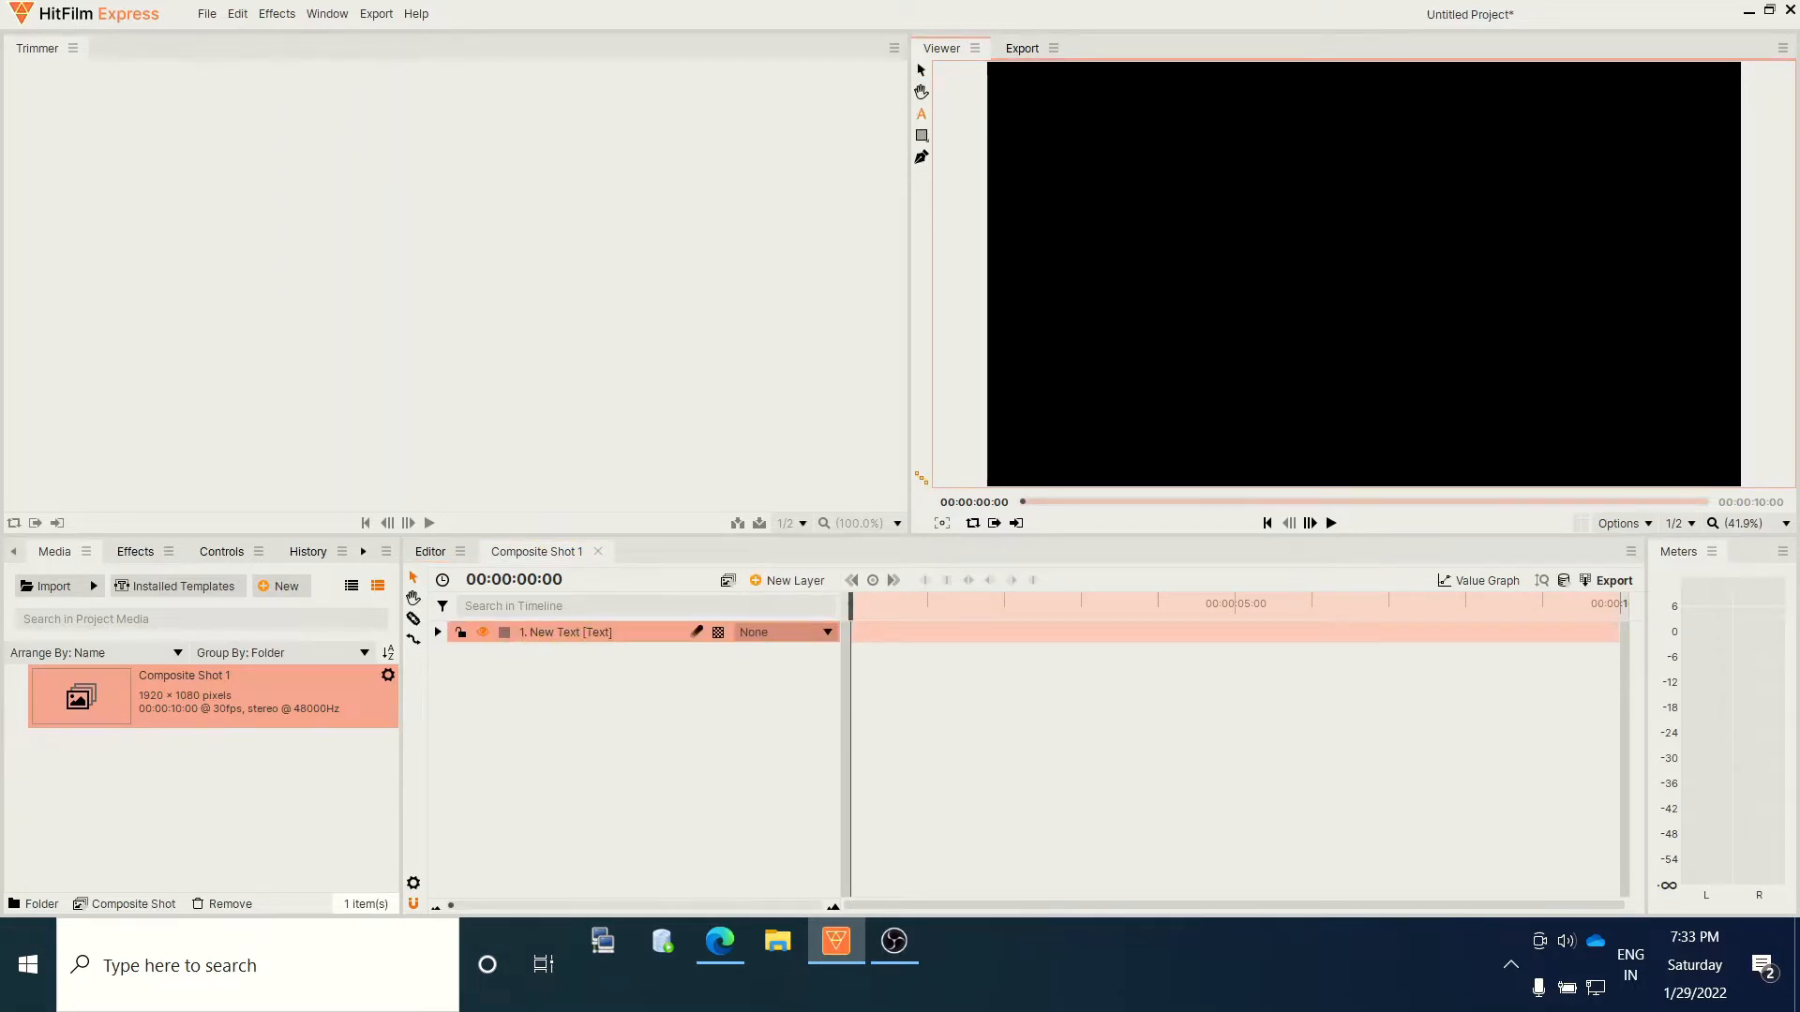
pyautogui.write('HELLO')
# Format the whole HELLO text in Arial Bold at size 153
pyautogui.hotkey('ctrl', 'a')
pyautogui.click(365, 555)
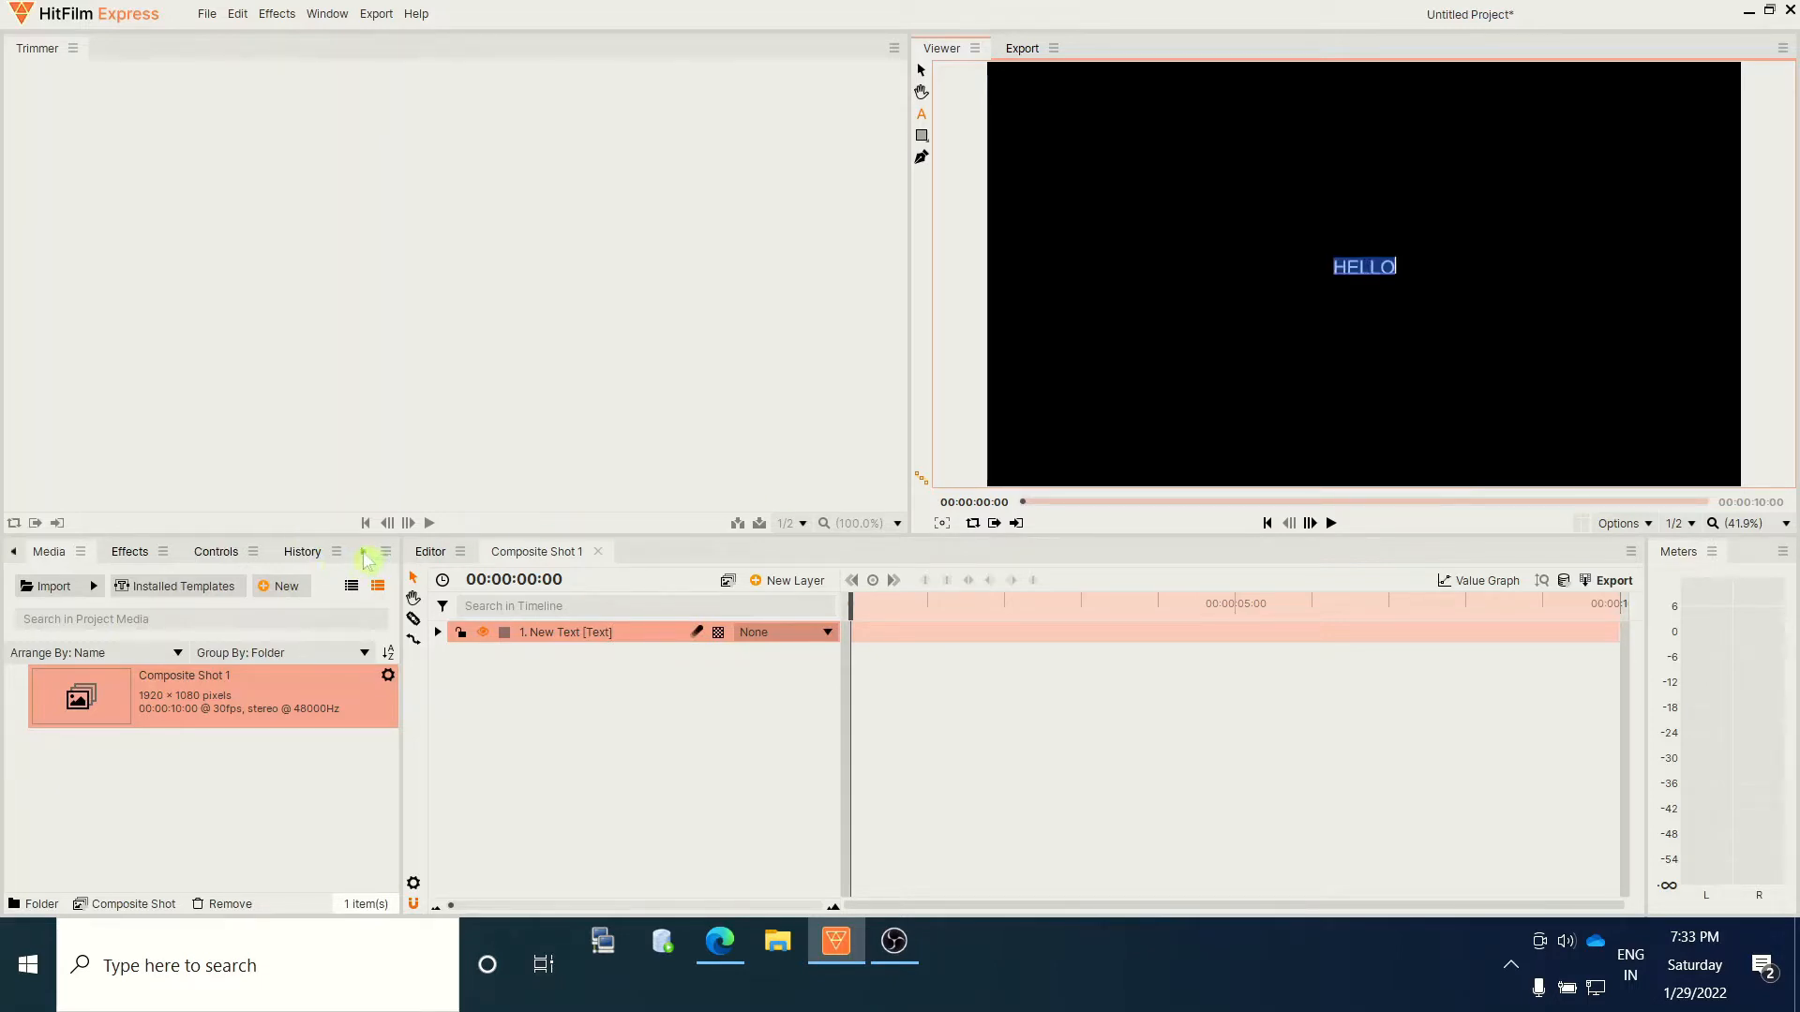
pyautogui.click(311, 555)
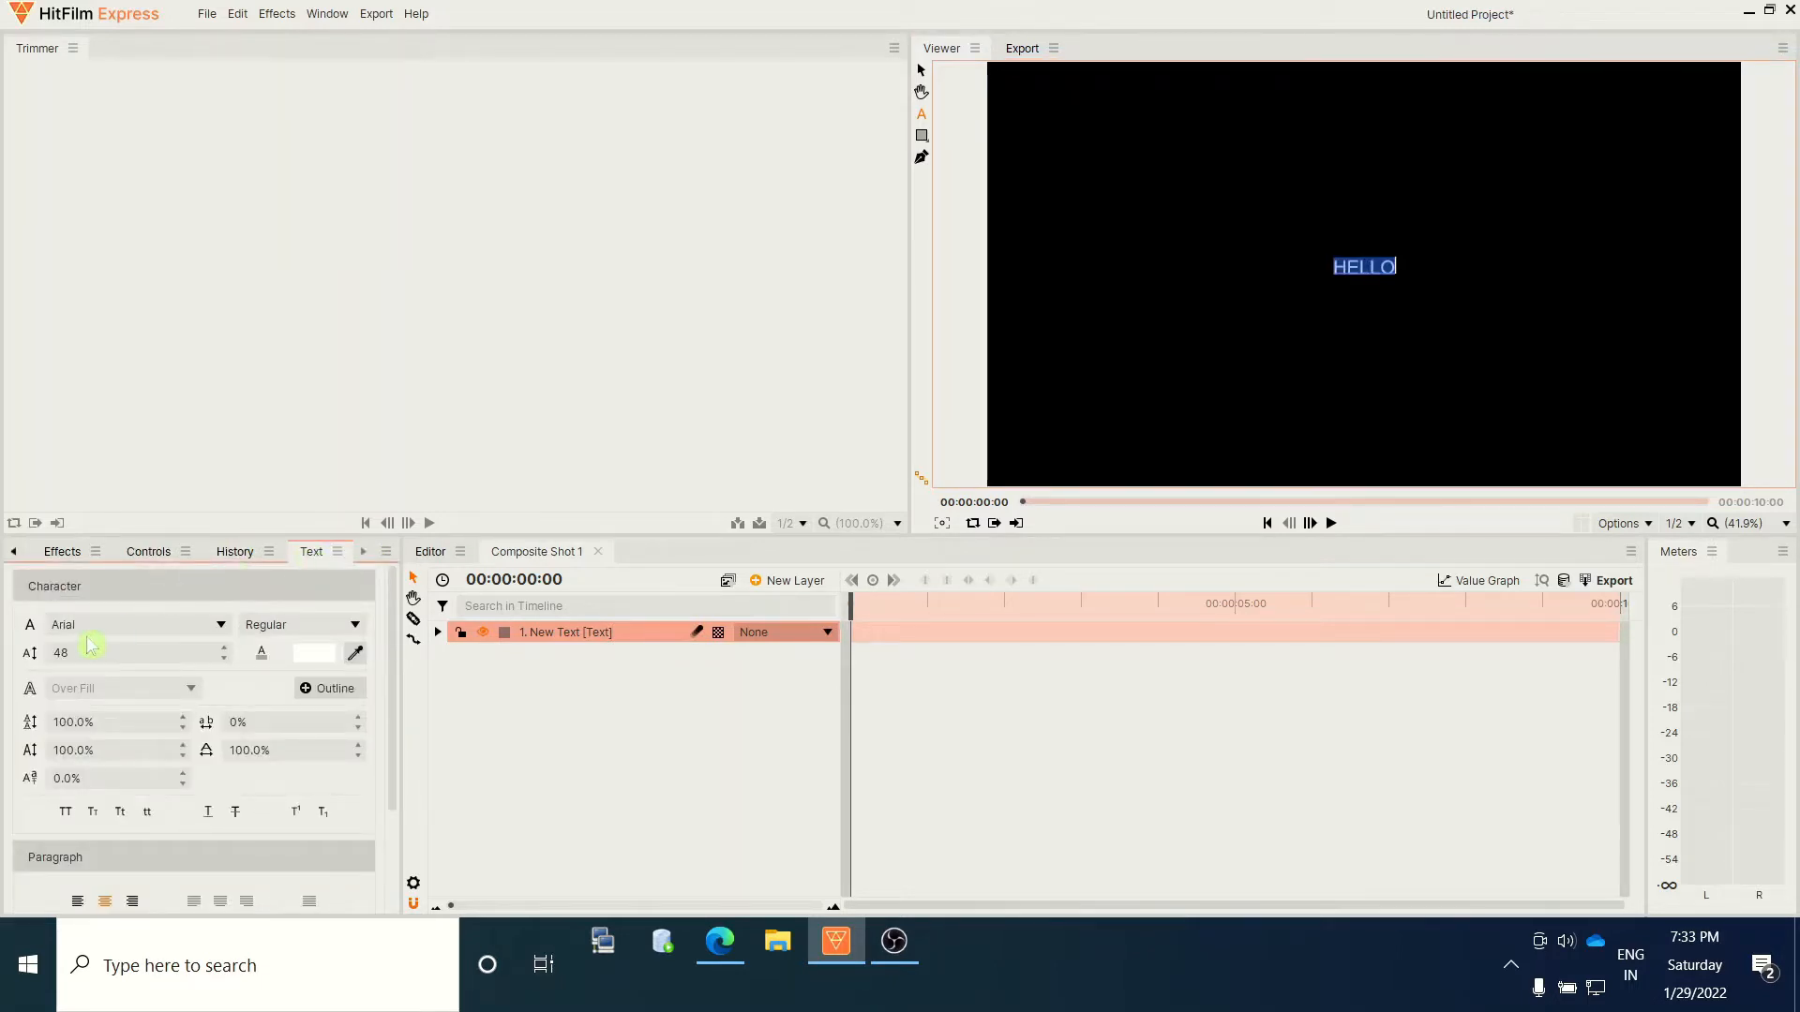
pyautogui.moveTo(65, 653); pyautogui.dragTo(163, 653)
pyautogui.click(286, 626)
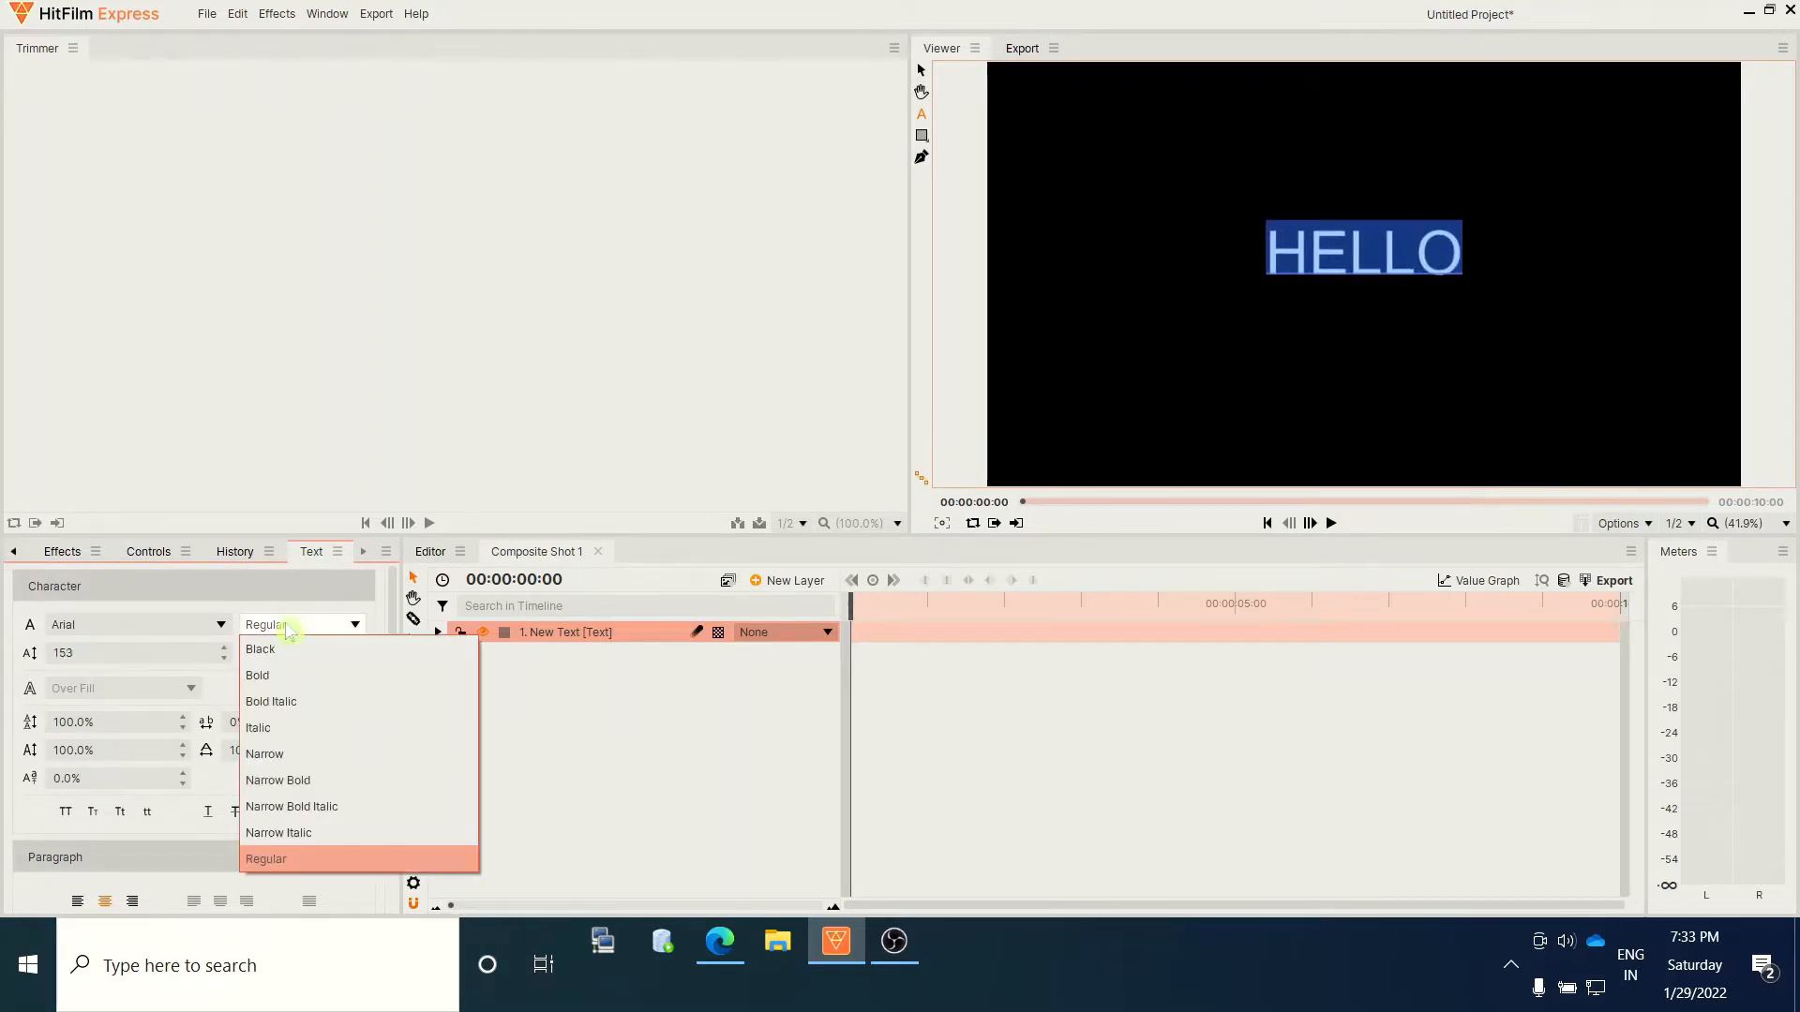
pyautogui.click(273, 678)
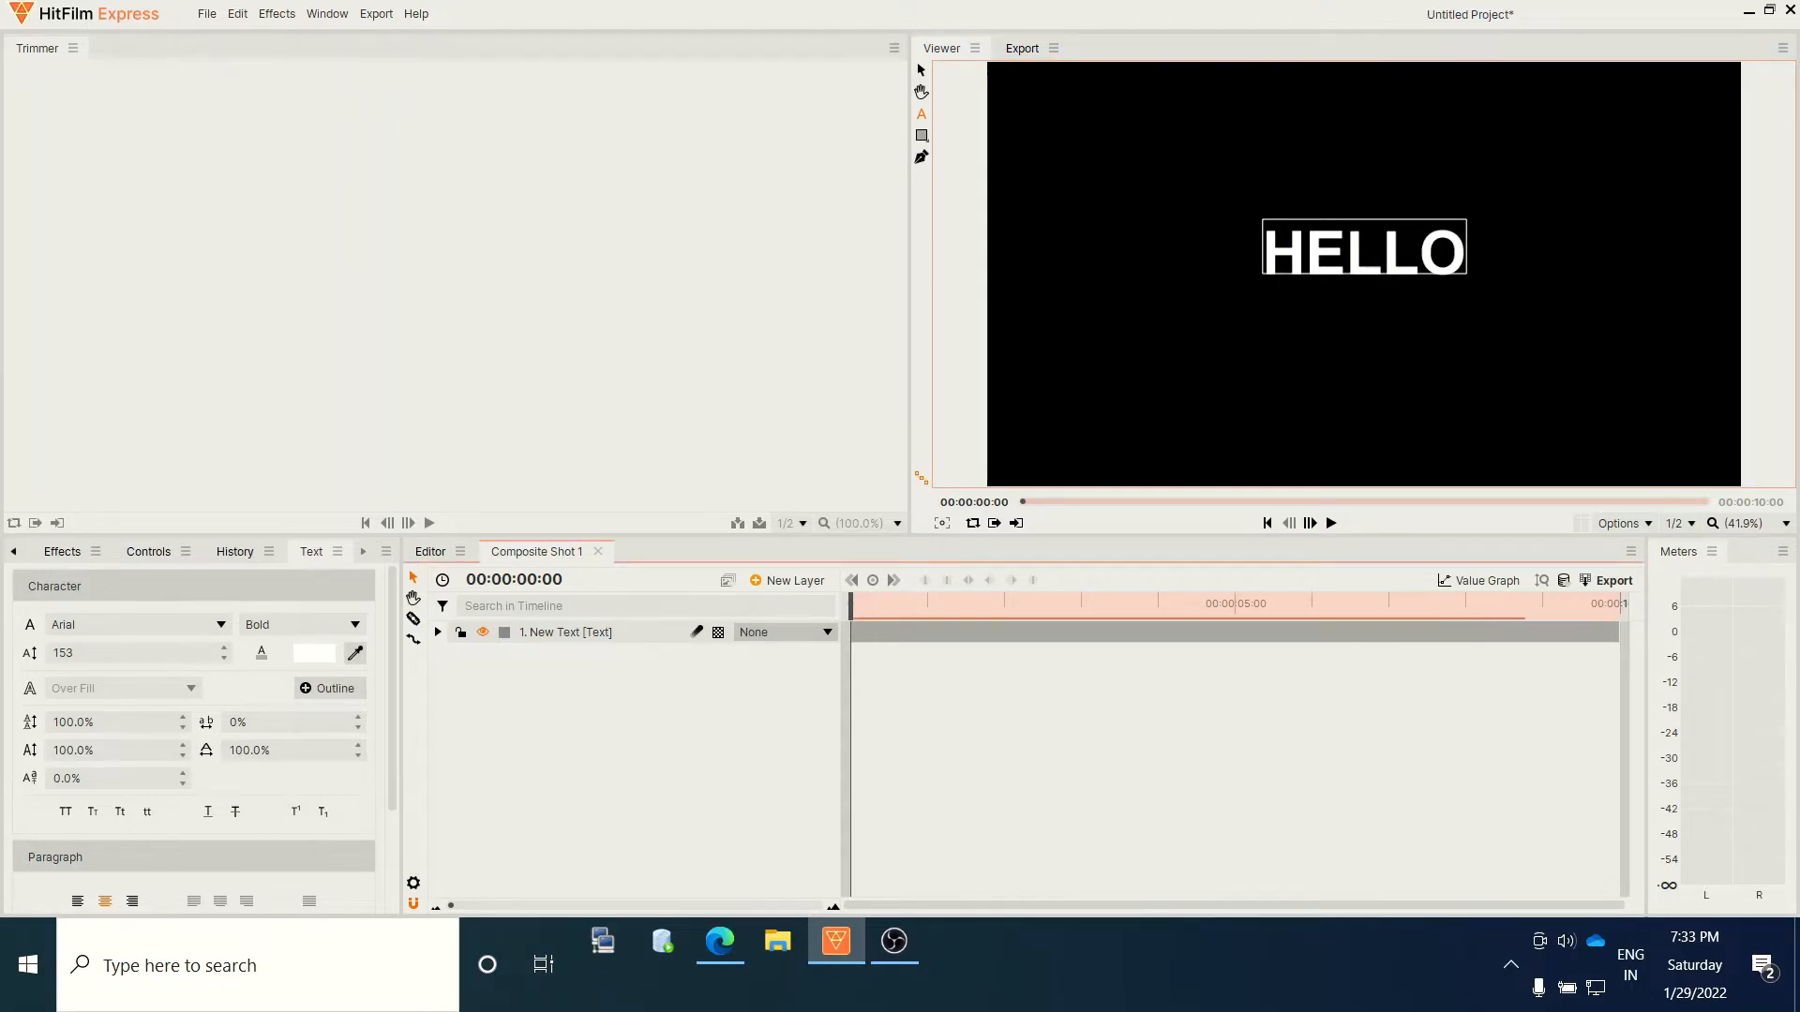
# Add an orange 1920 by 1080 plane layer above the HELLO text
pyautogui.click(765, 585)
pyautogui.click(811, 610)
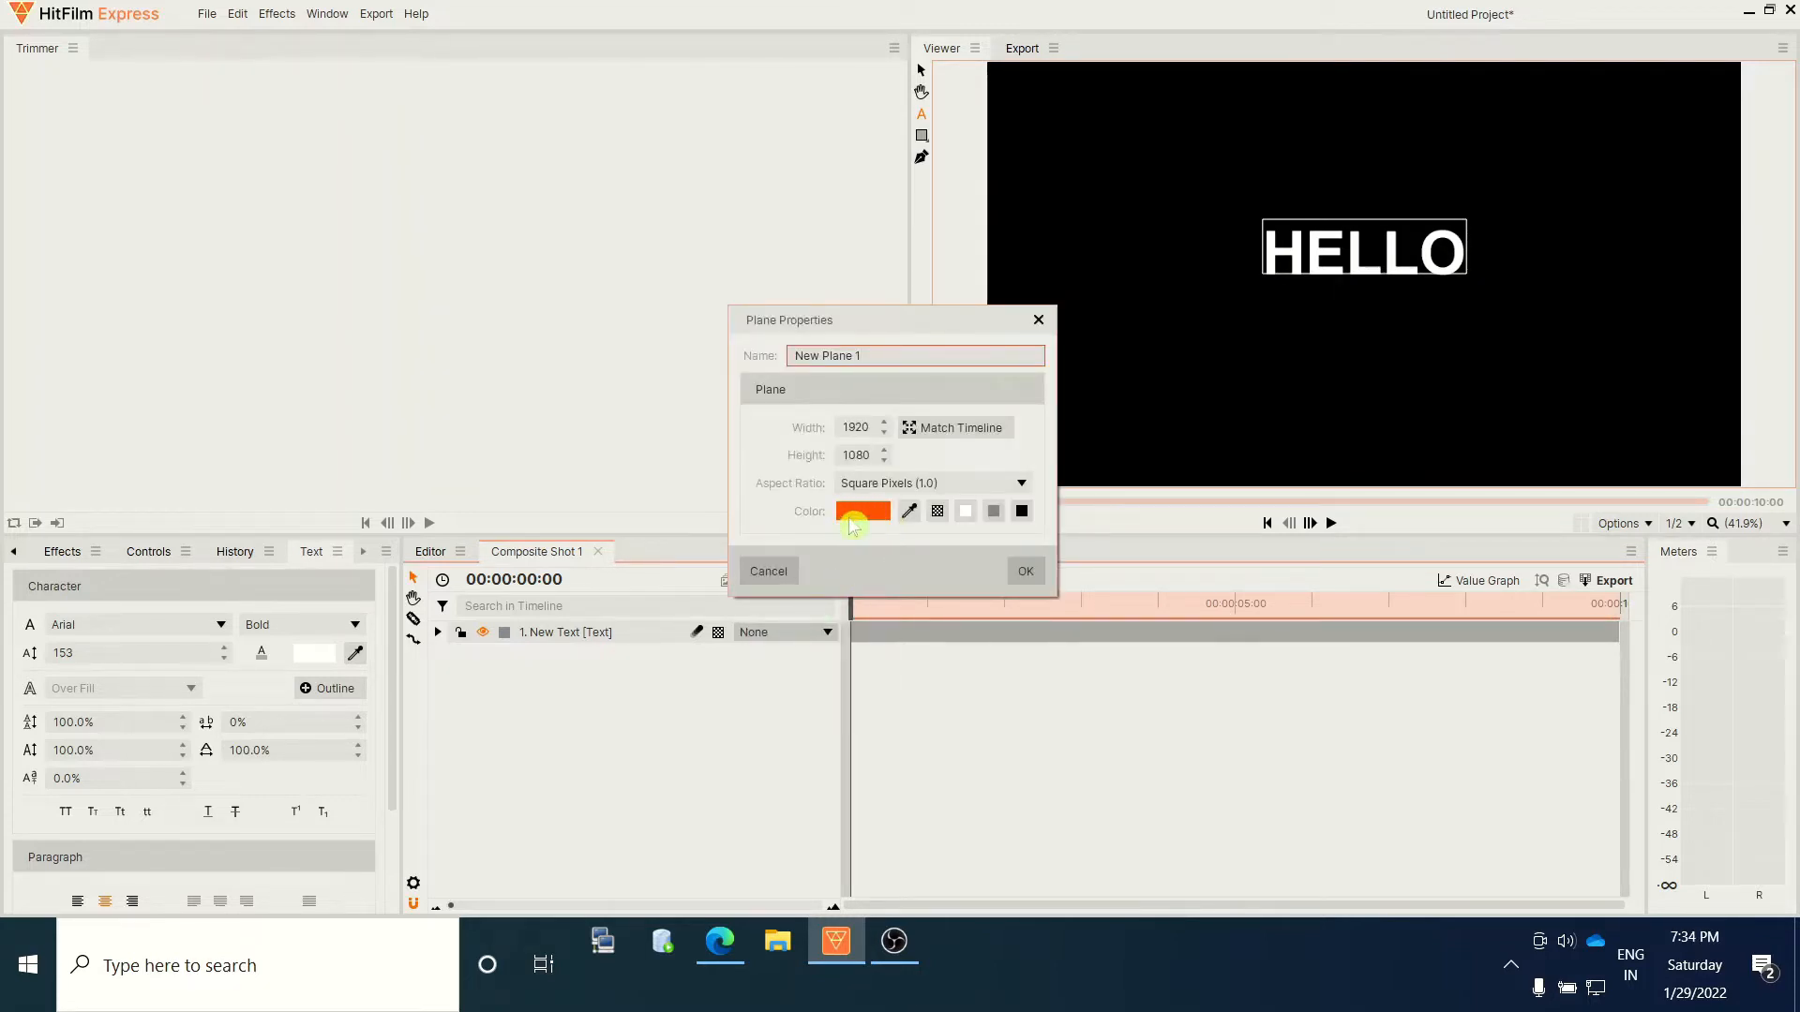
pyautogui.click(1027, 569)
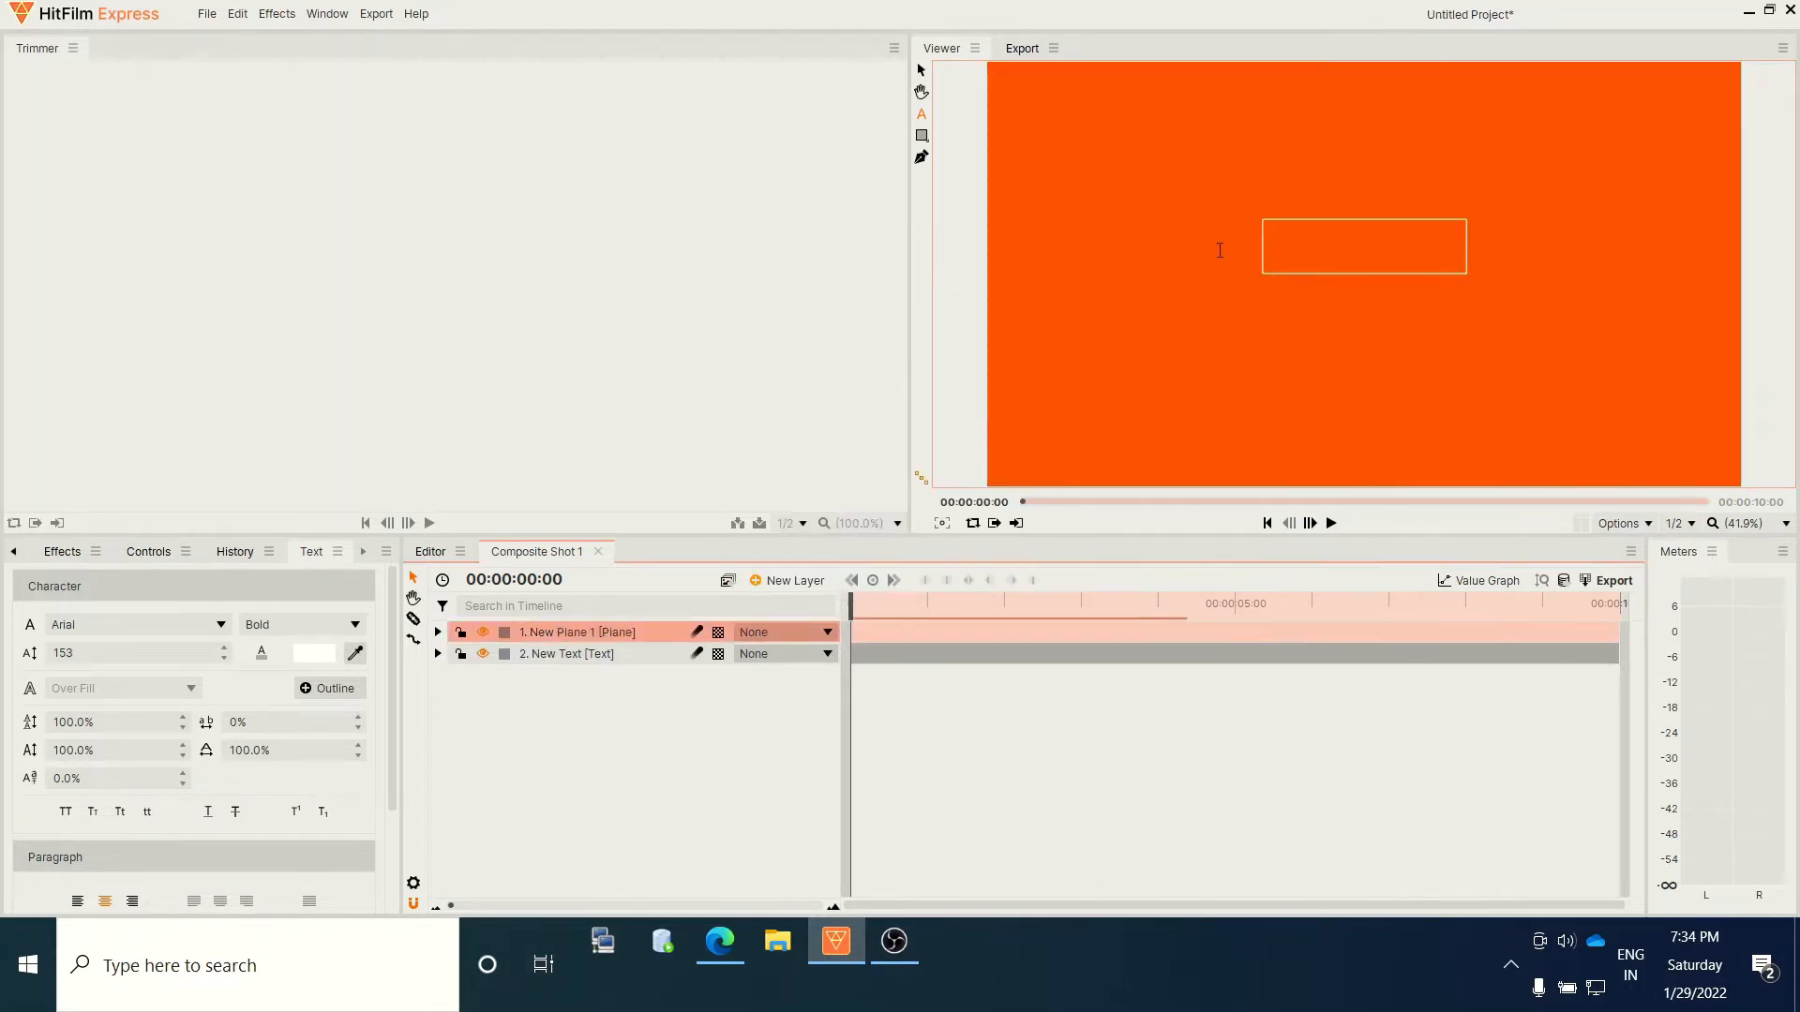
# Enable opacity keyframing on the plane and set its opacity to 71% at the start of the shot
pyautogui.click(437, 632)
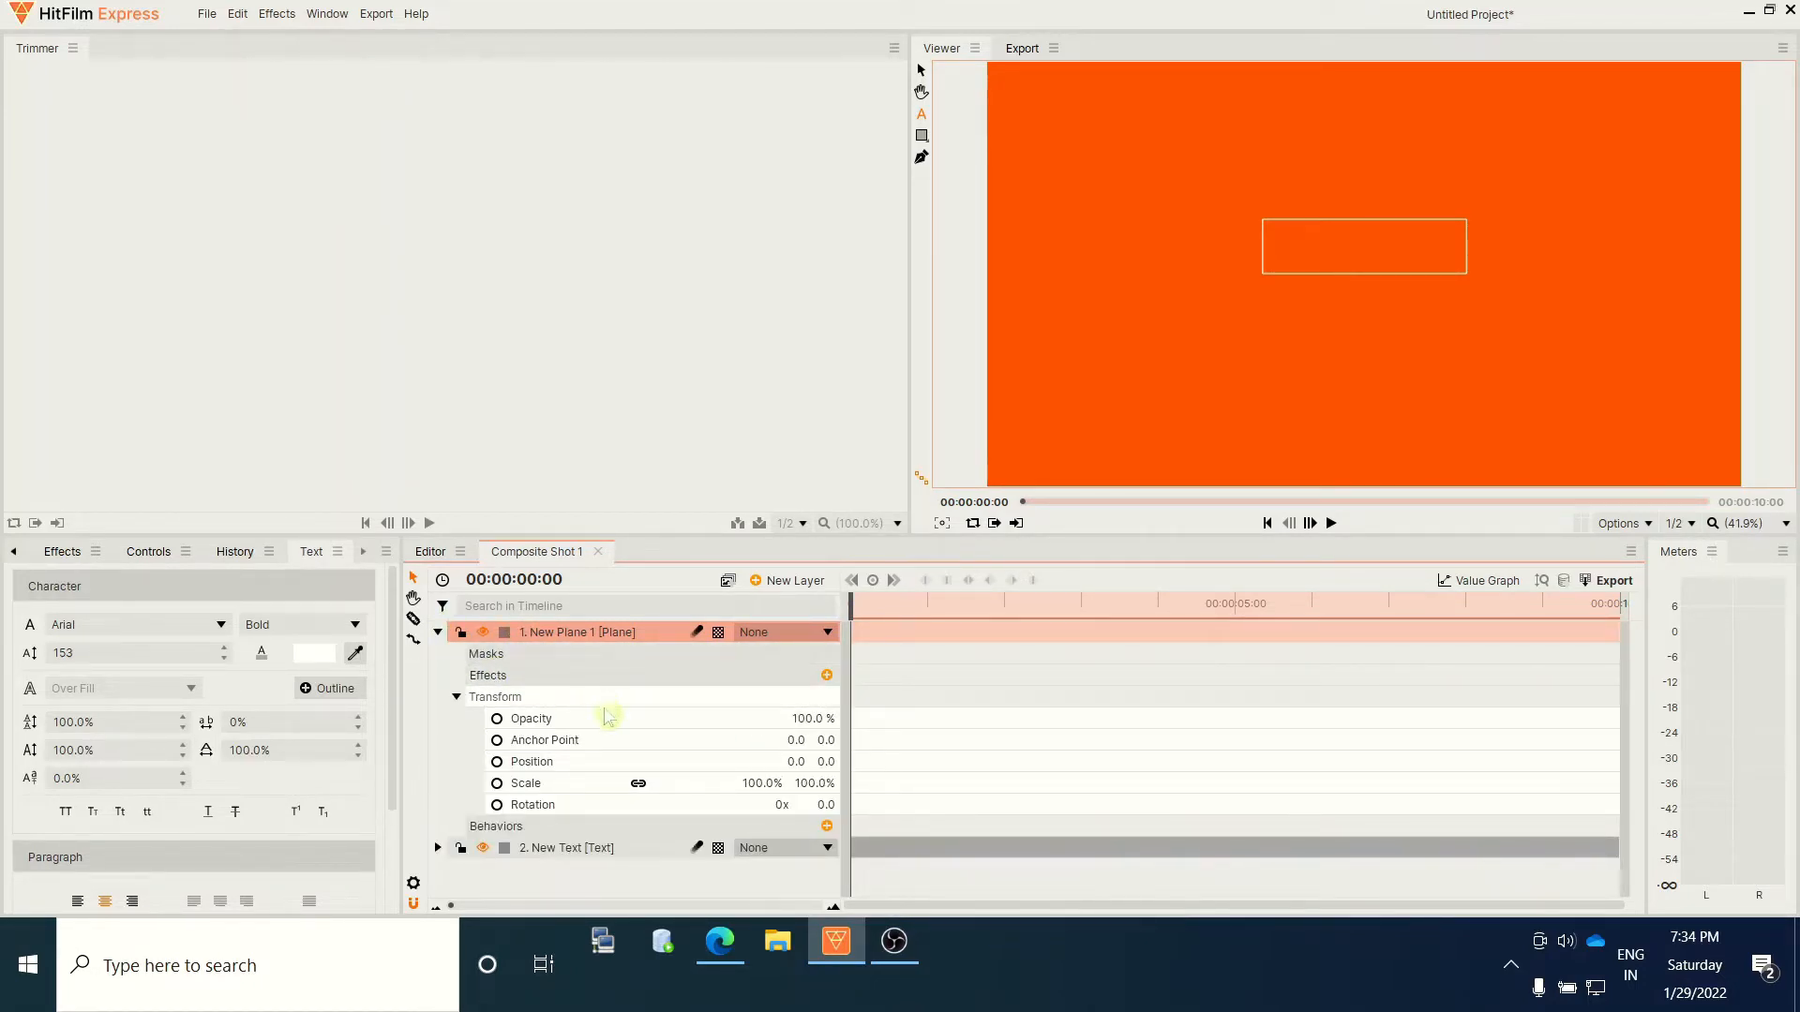
pyautogui.click(498, 719)
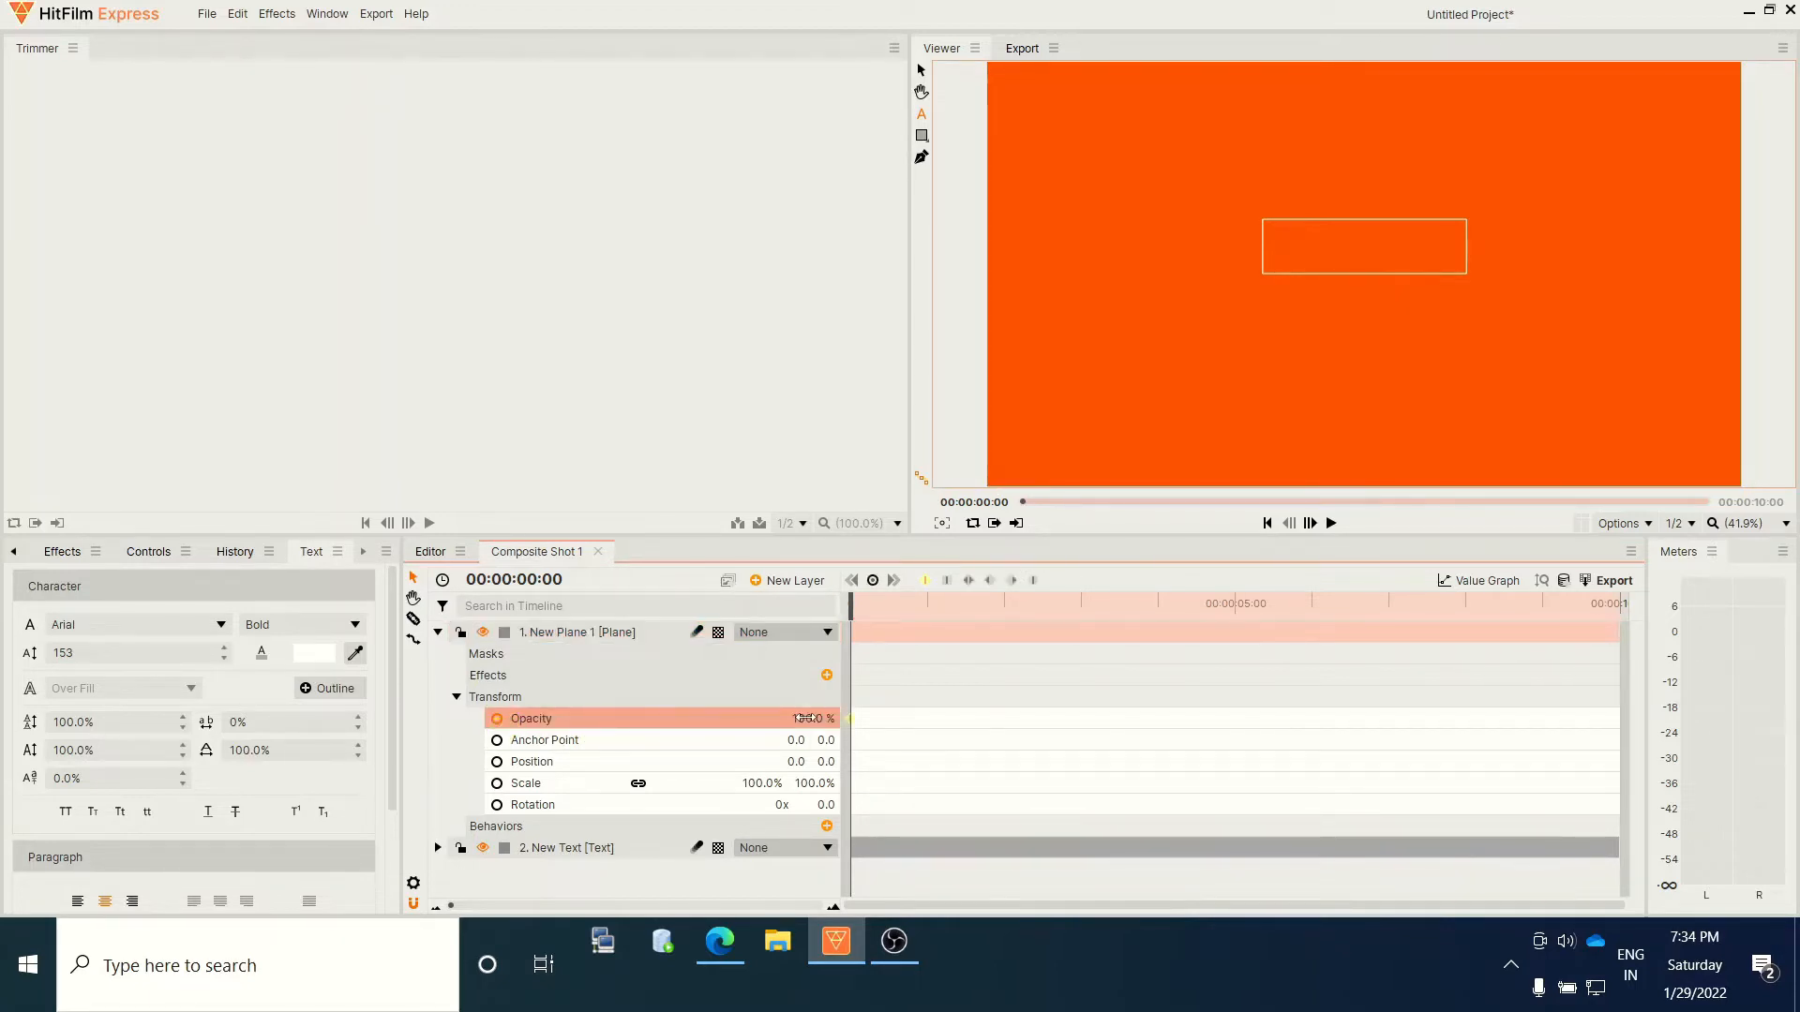
pyautogui.moveTo(813, 719); pyautogui.dragTo(786, 719)
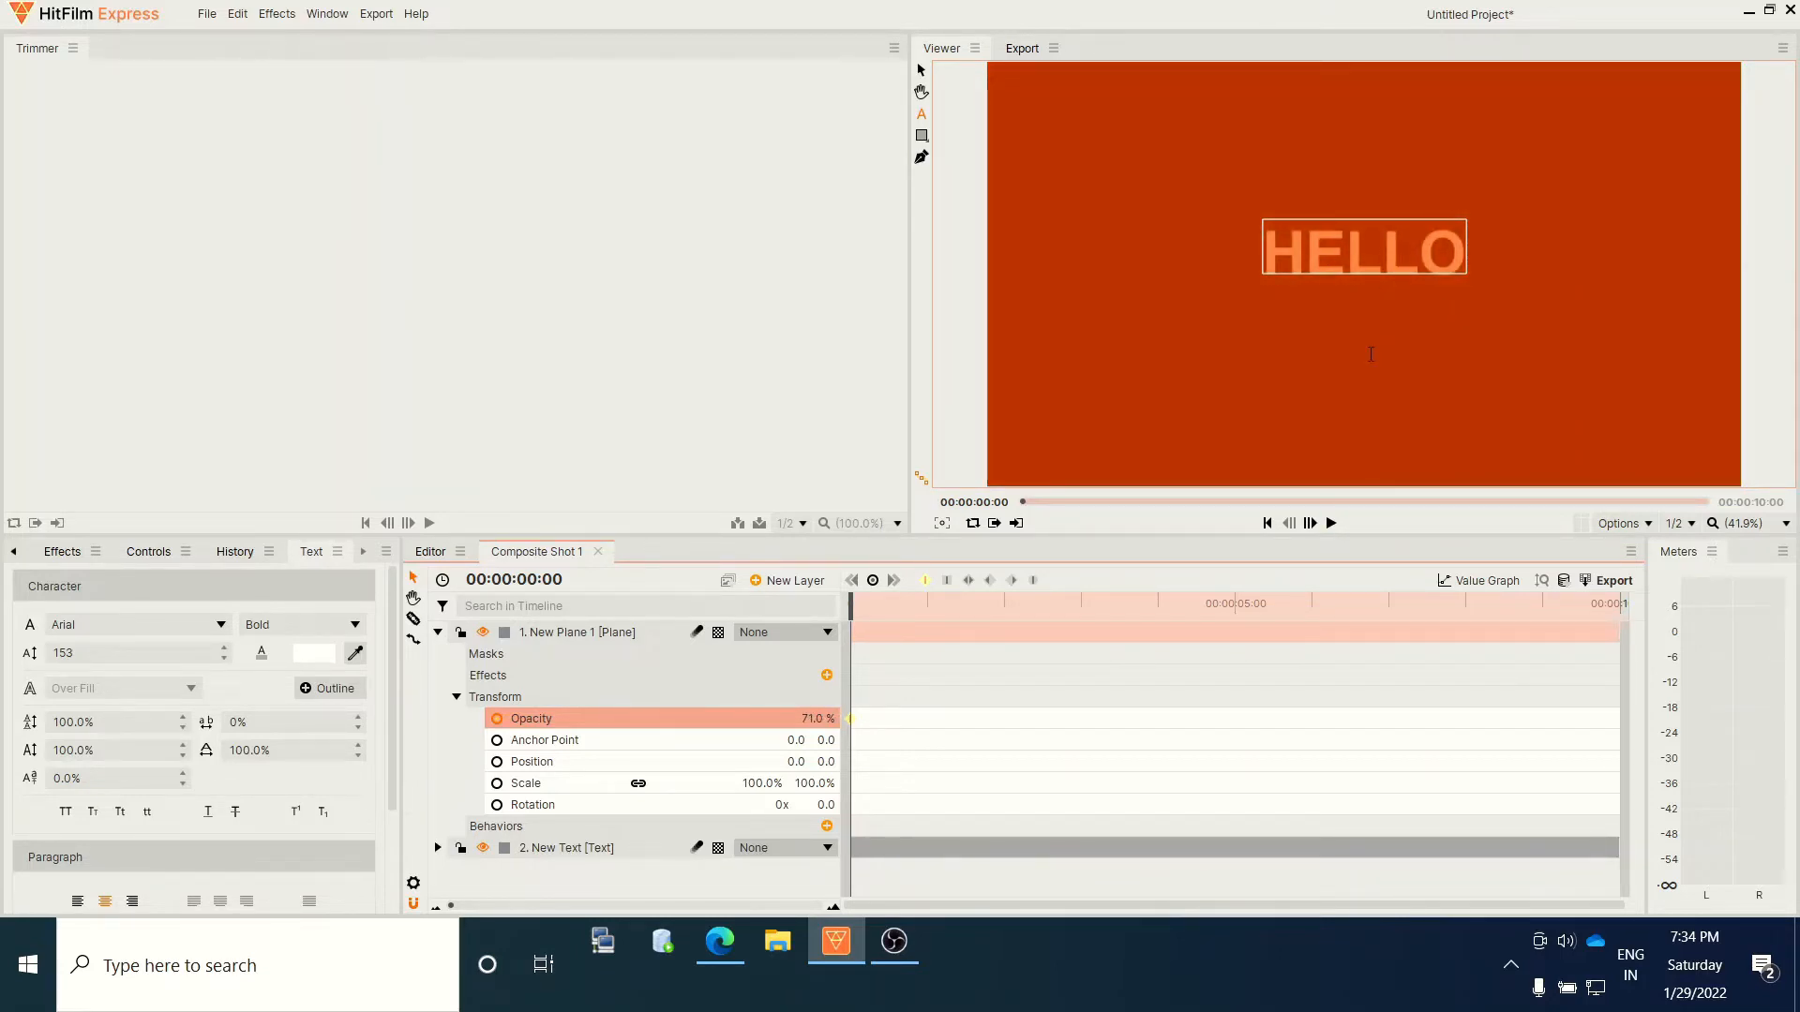
# Enable scale keyframing on the plane, with width and height unlinked, and scale it to 31% horizontally and 35% vertically
pyautogui.click(498, 783)
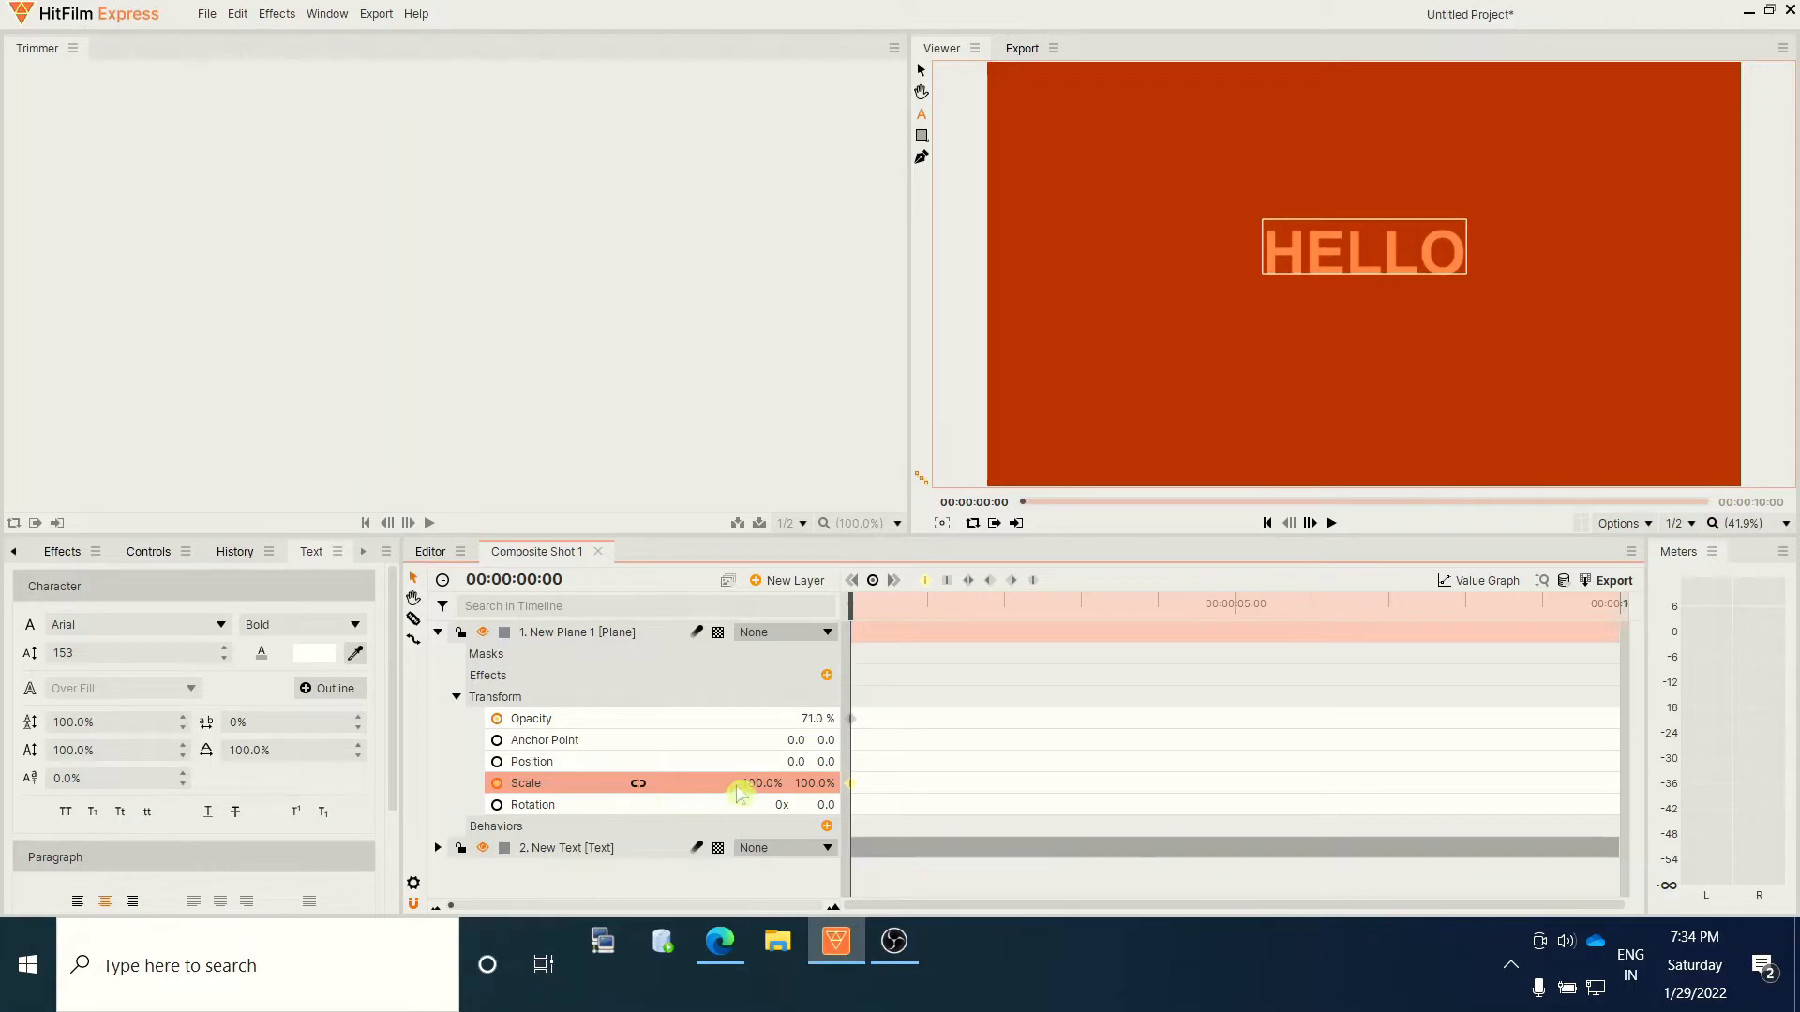
pyautogui.moveTo(762, 783); pyautogui.dragTo(697, 783)
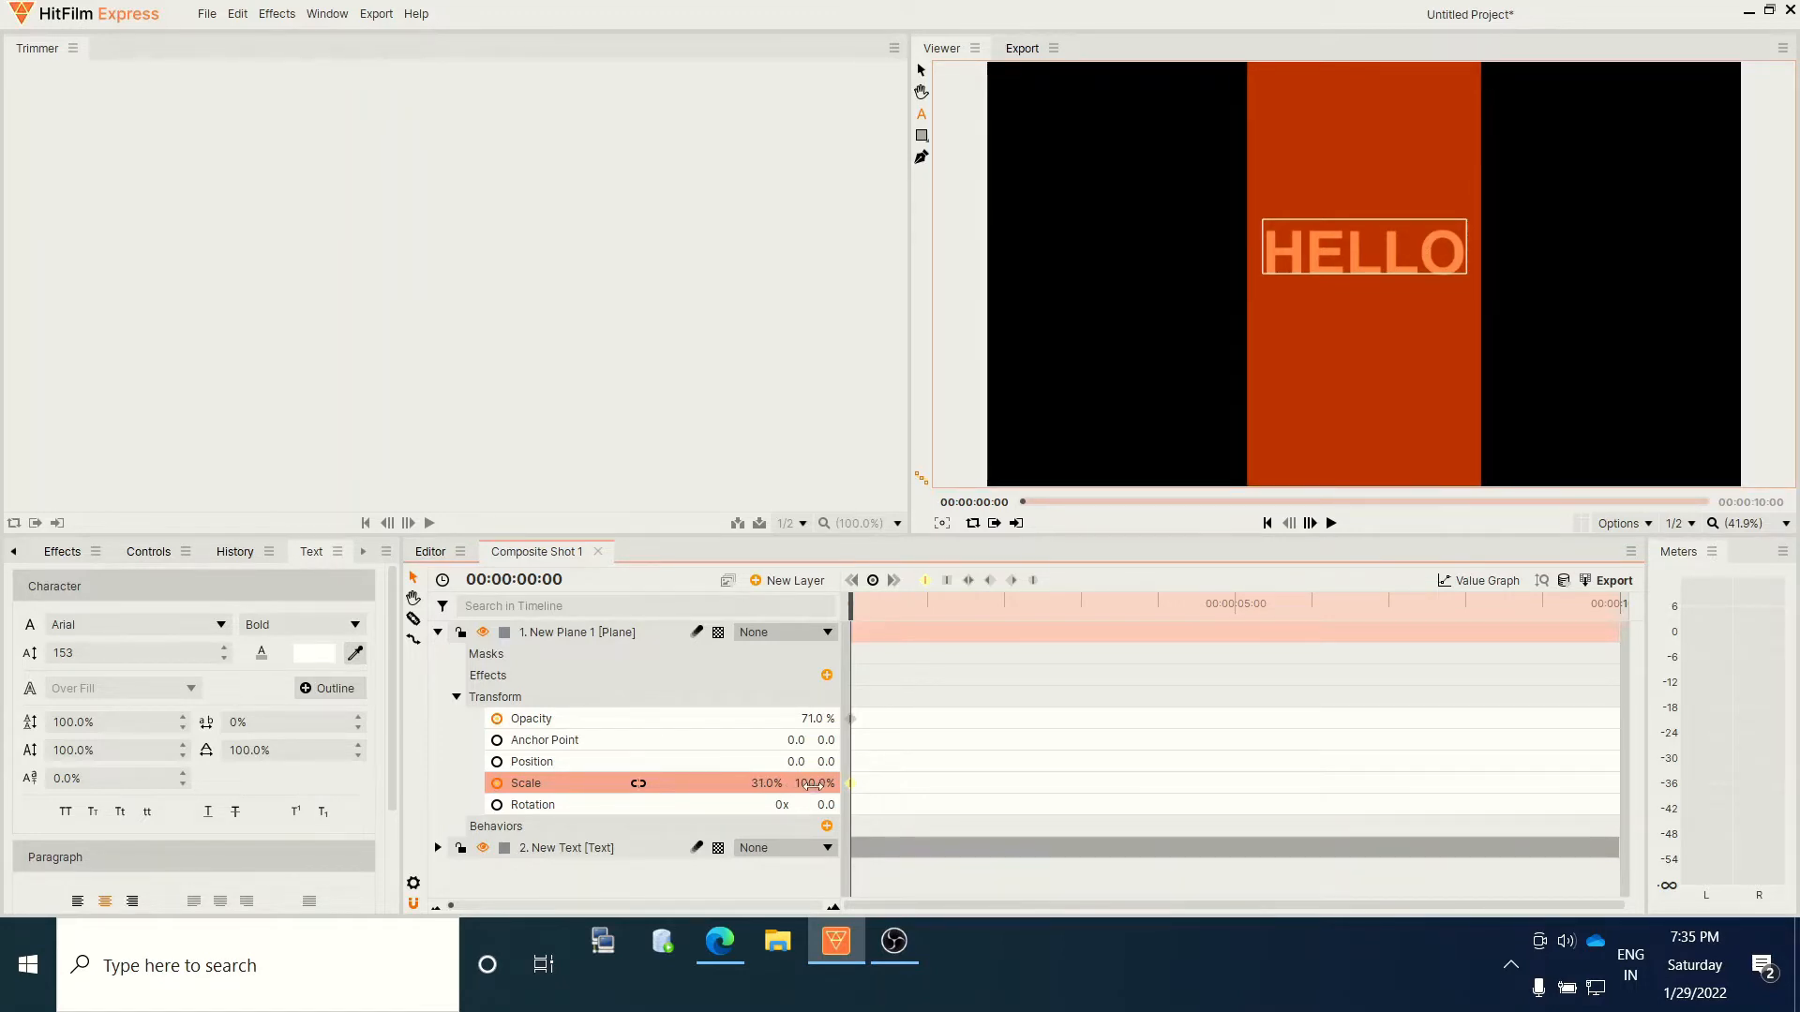
pyautogui.moveTo(815, 783); pyautogui.dragTo(755, 783)
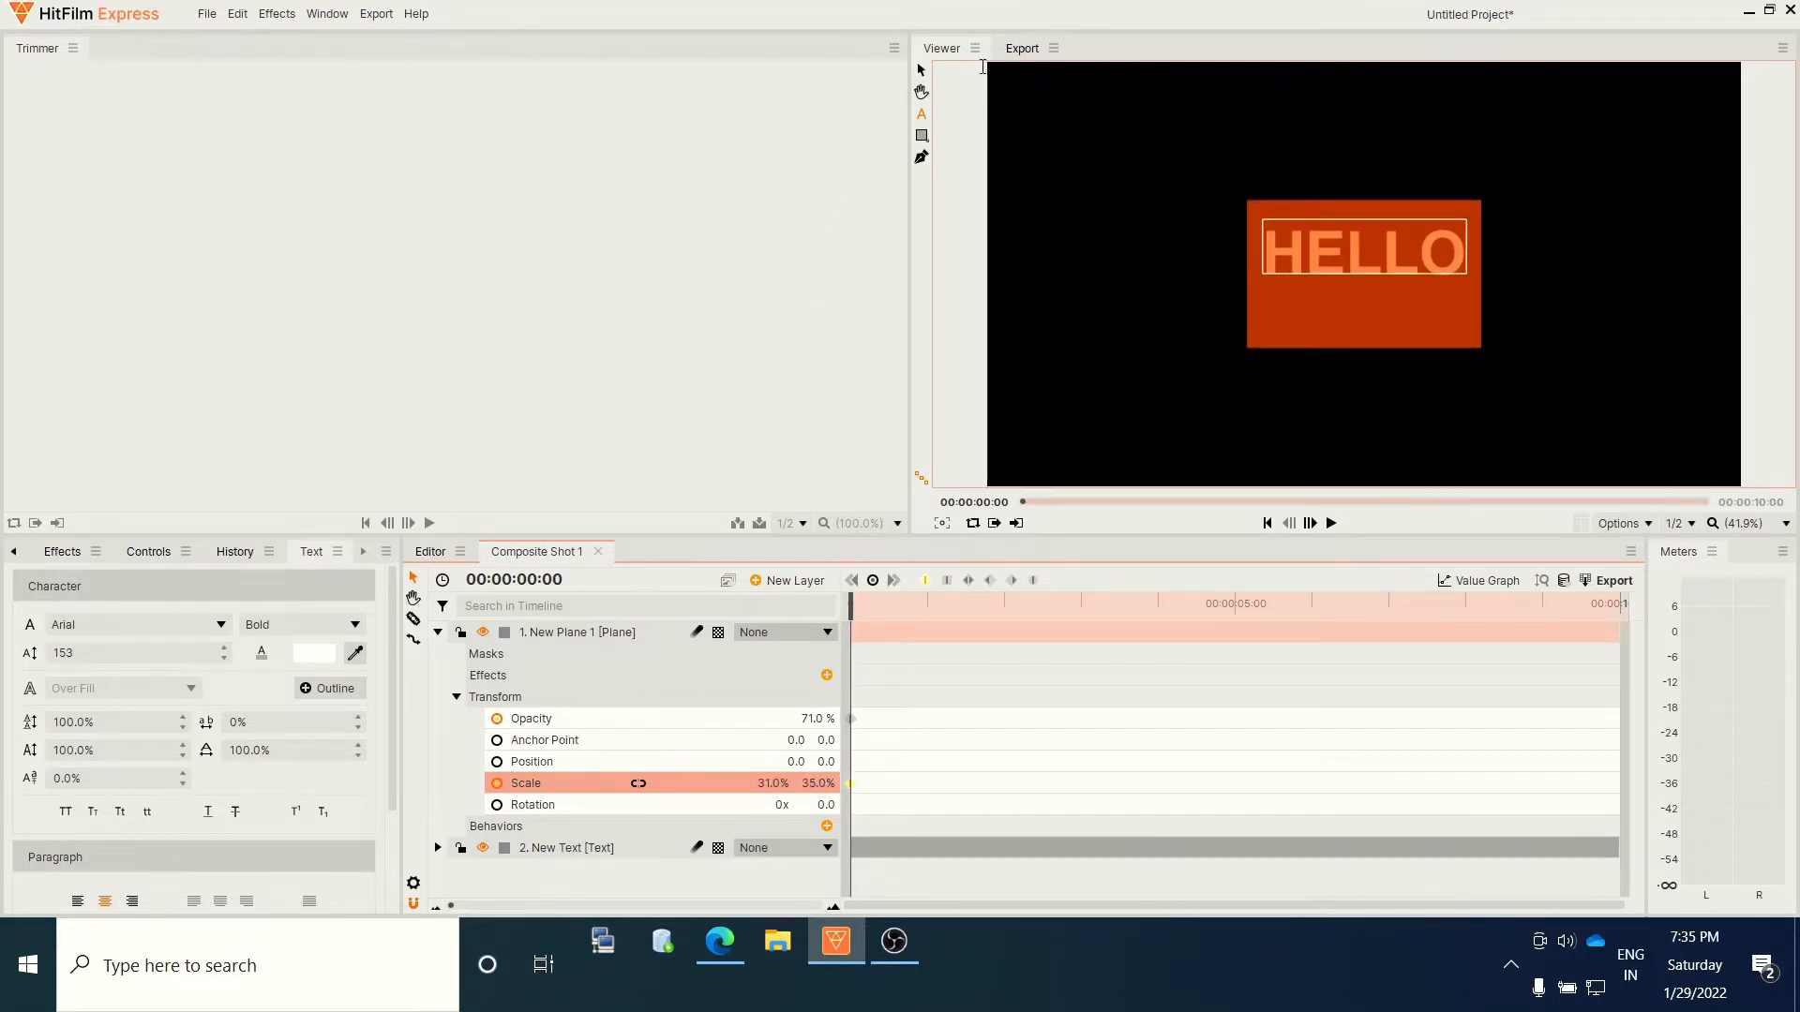
# Centre the plane over the HELLO text at about position -2.3, 50 and reduce its vertical scale to 18%
pyautogui.click(921, 71)
pyautogui.moveTo(1371, 280); pyautogui.dragTo(1366, 258)
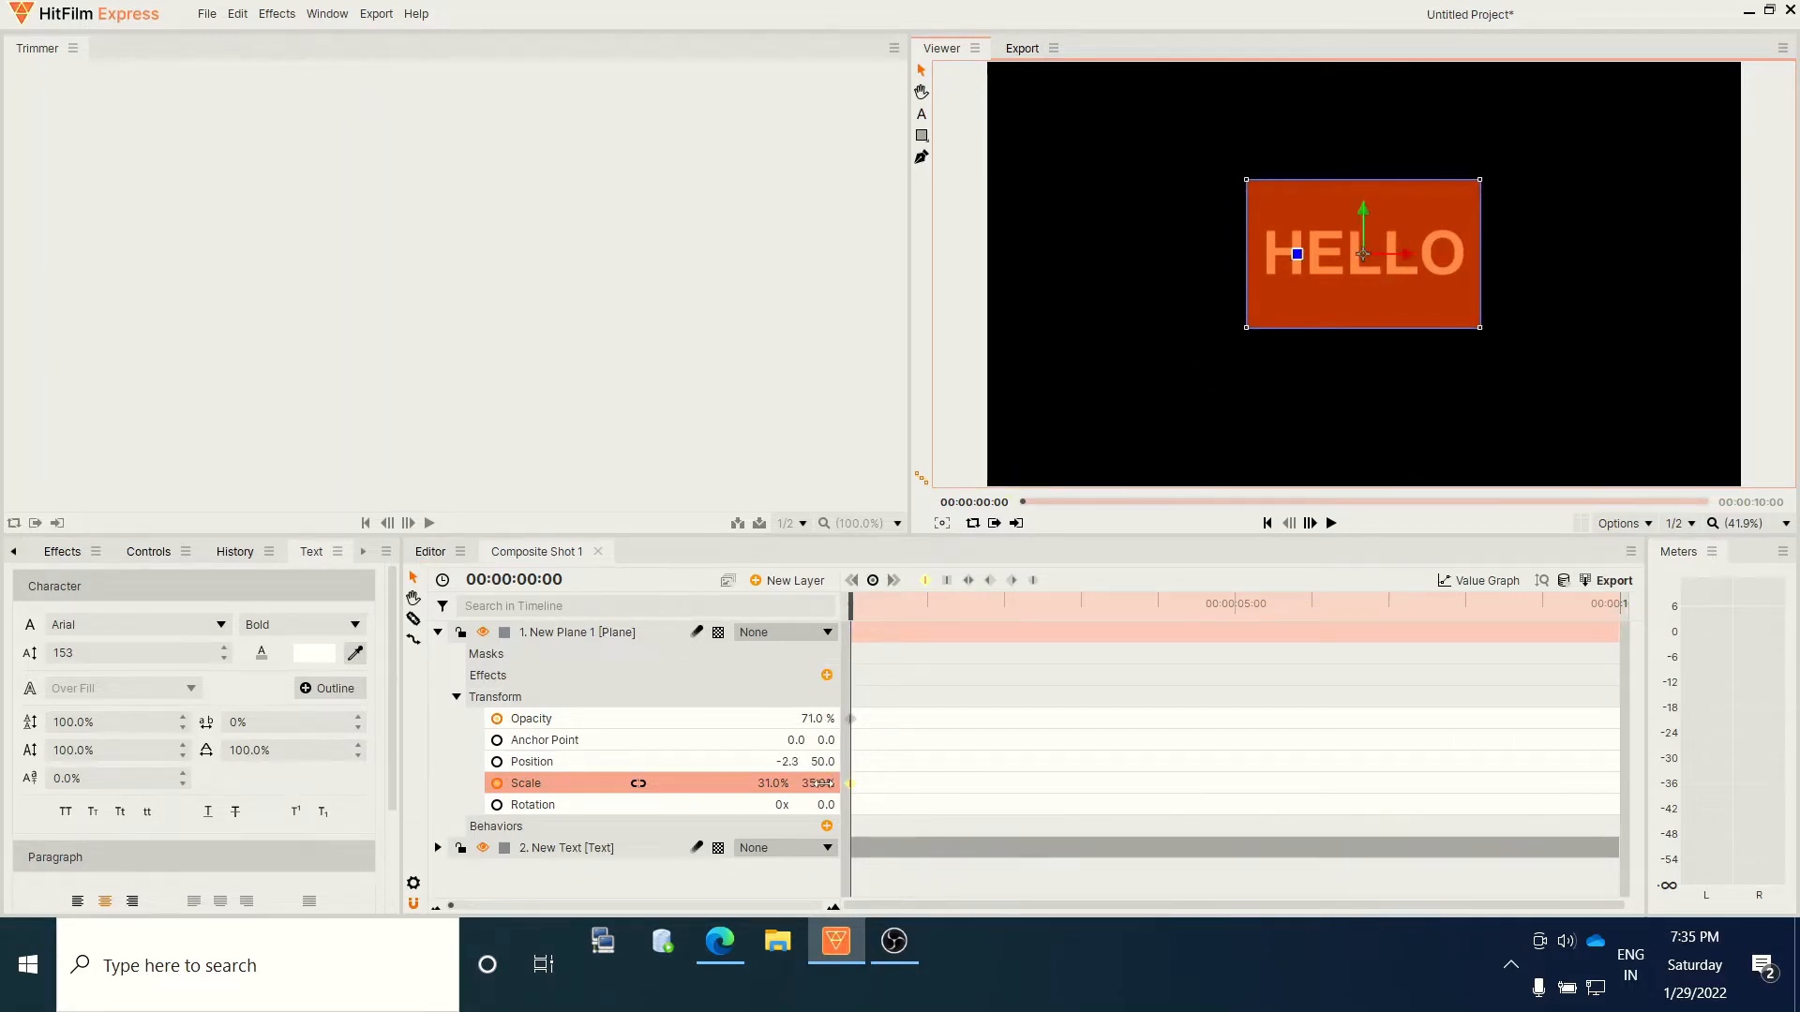
pyautogui.moveTo(818, 784); pyautogui.dragTo(803, 784)
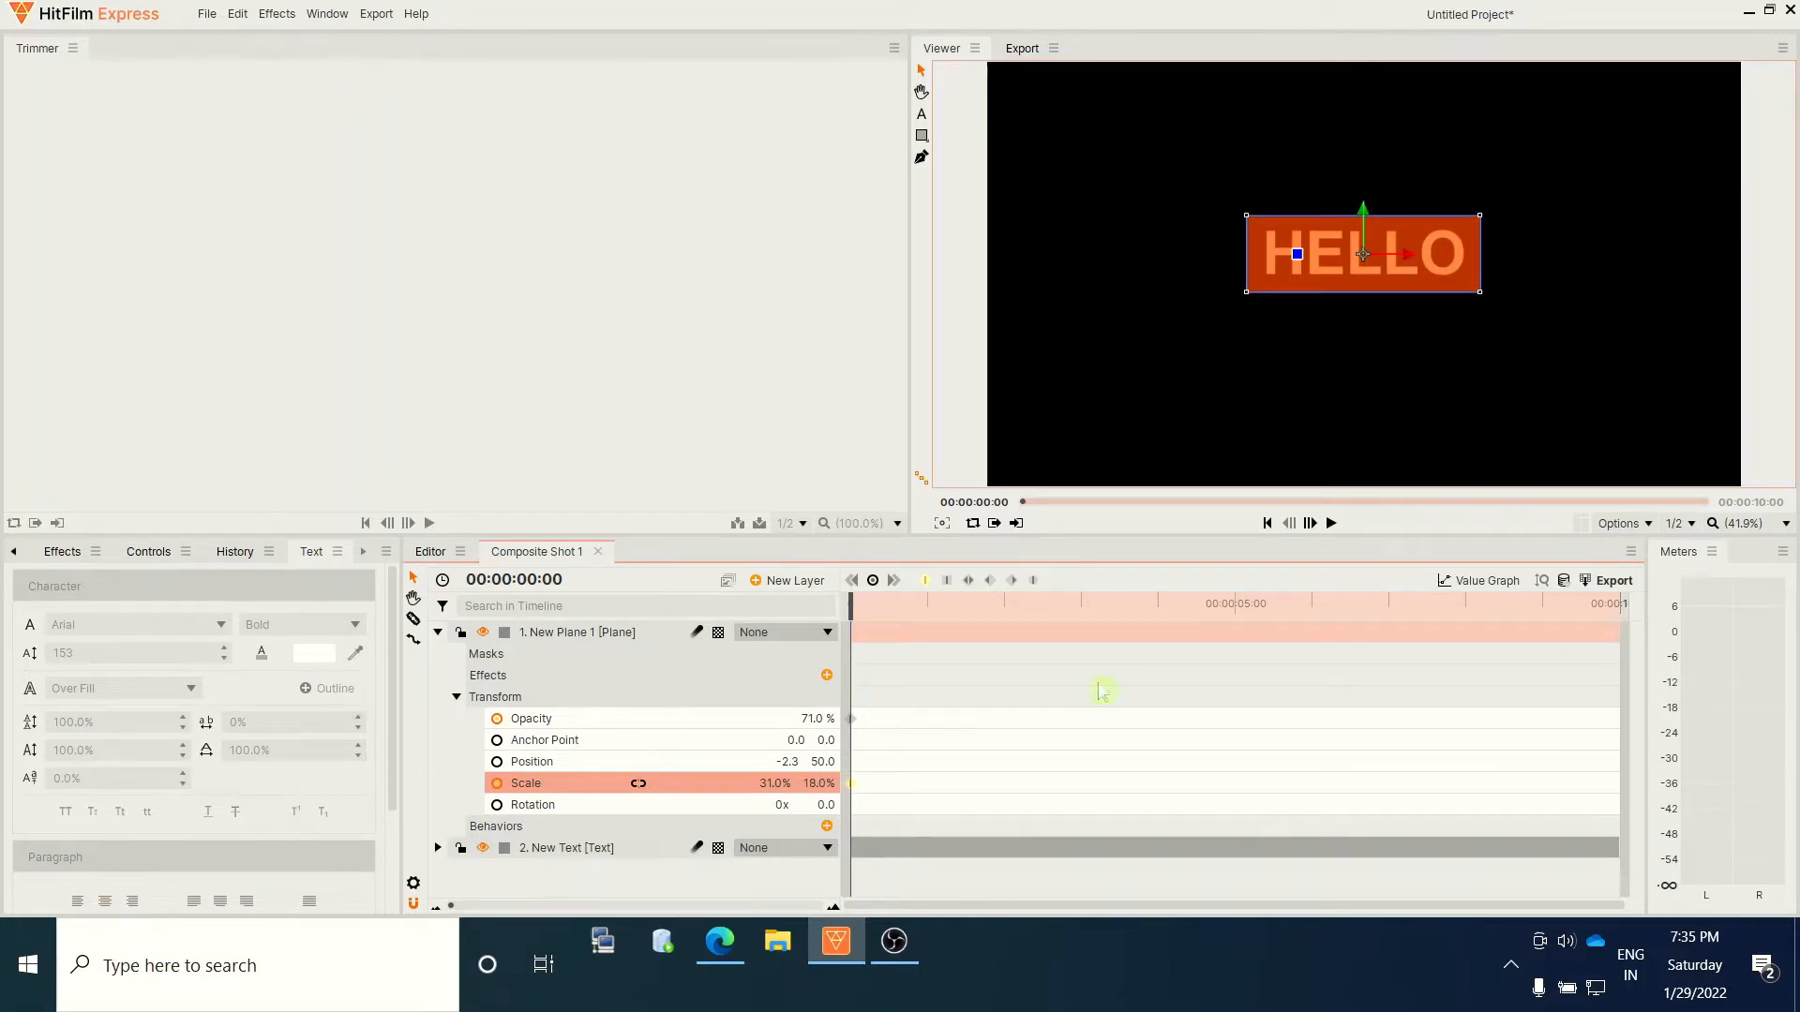
pyautogui.click(1350, 381)
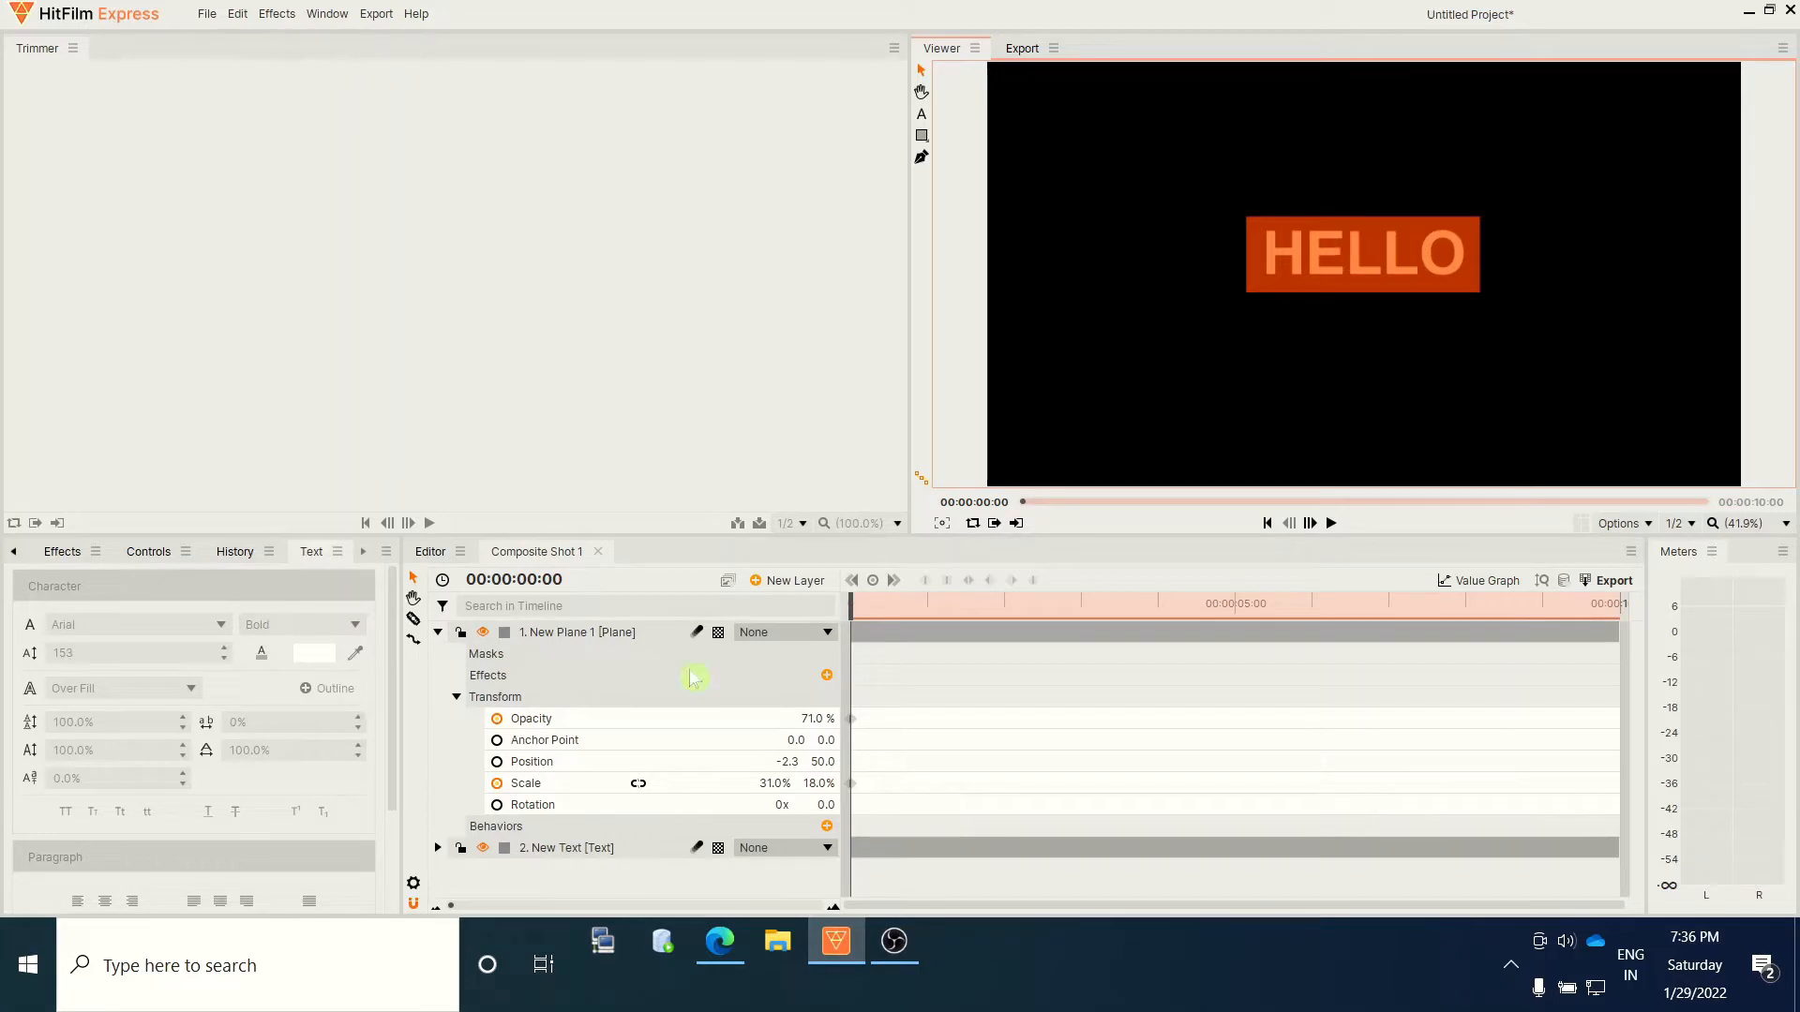
# Add a point layer to the composite shot and rename it 1st
pyautogui.click(437, 632)
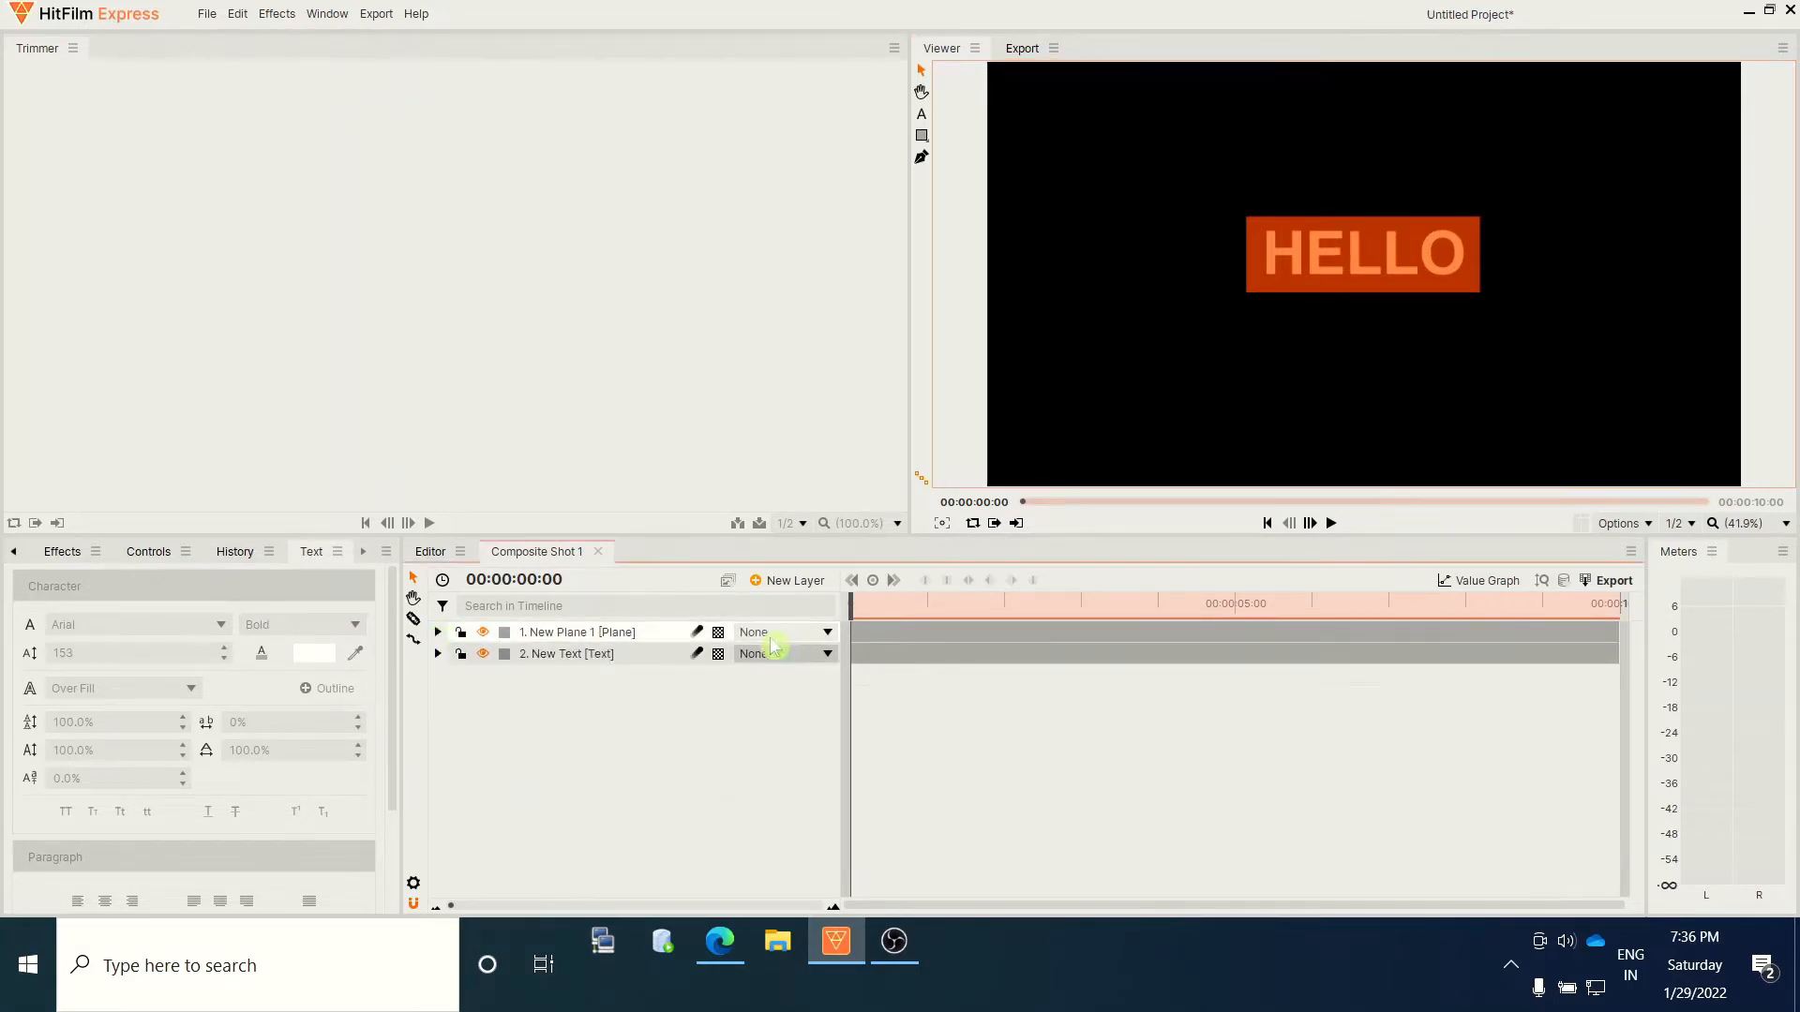
pyautogui.click(770, 586)
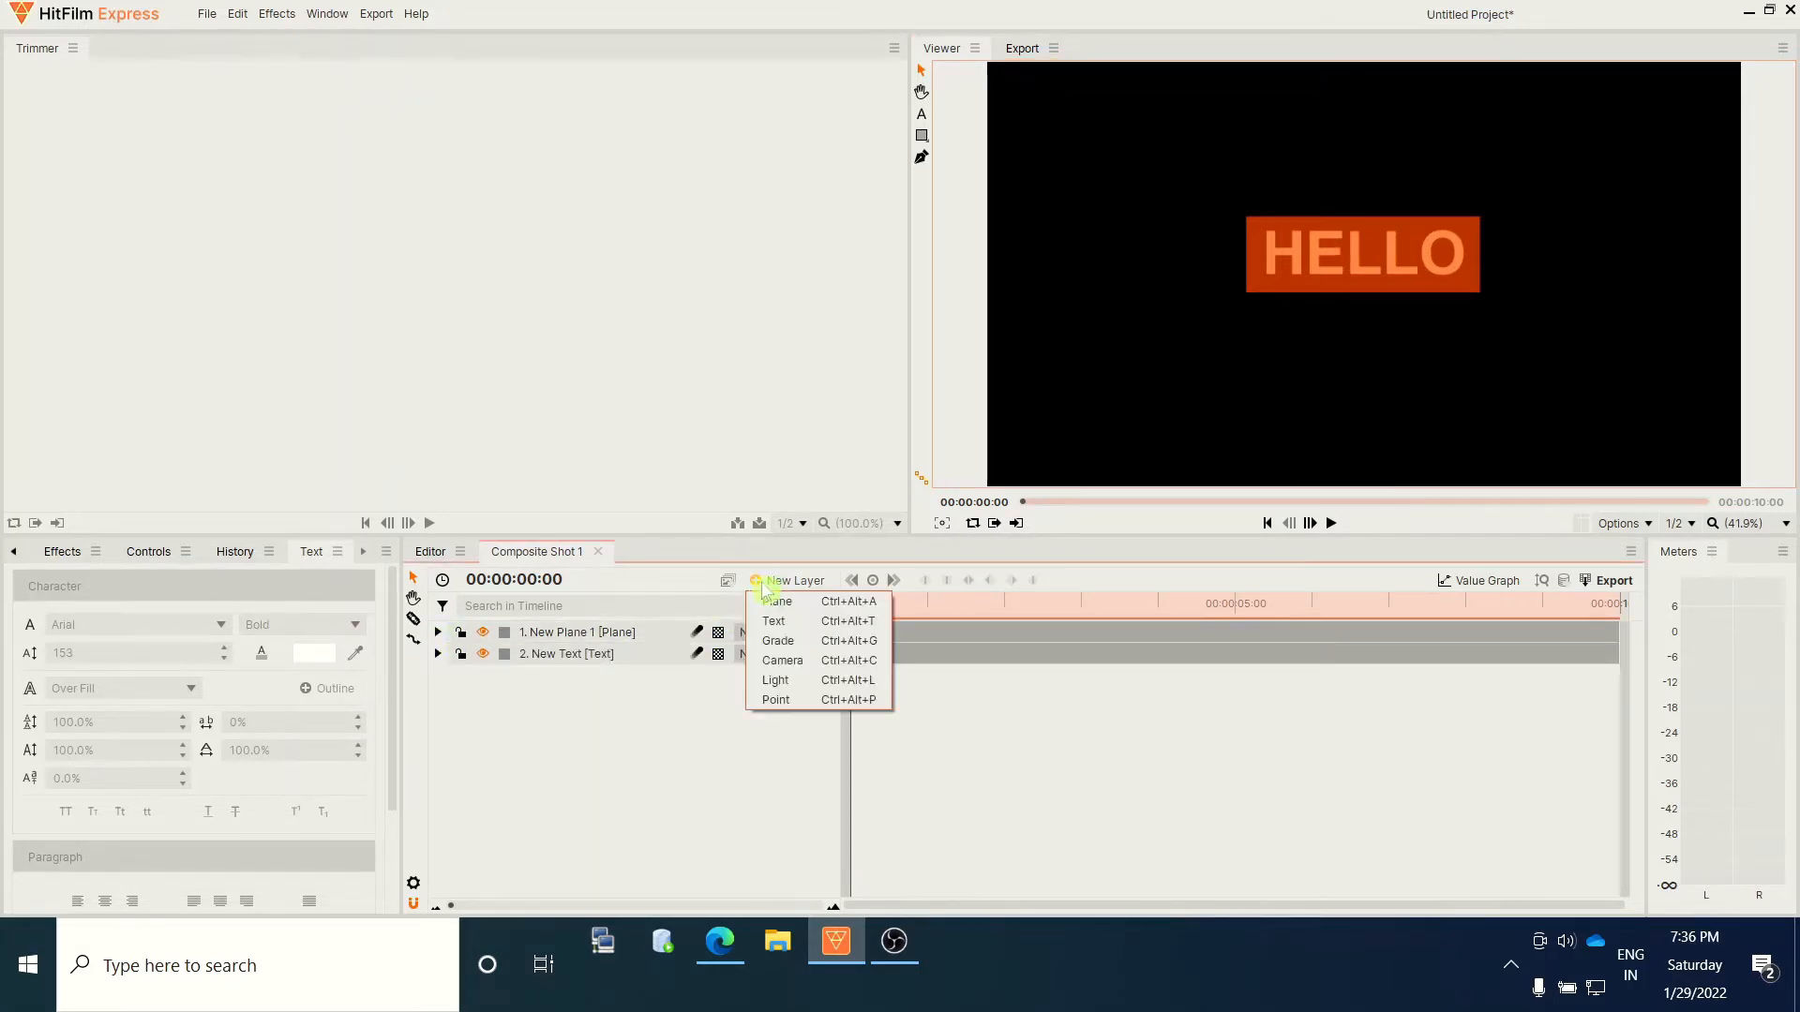
pyautogui.click(793, 701)
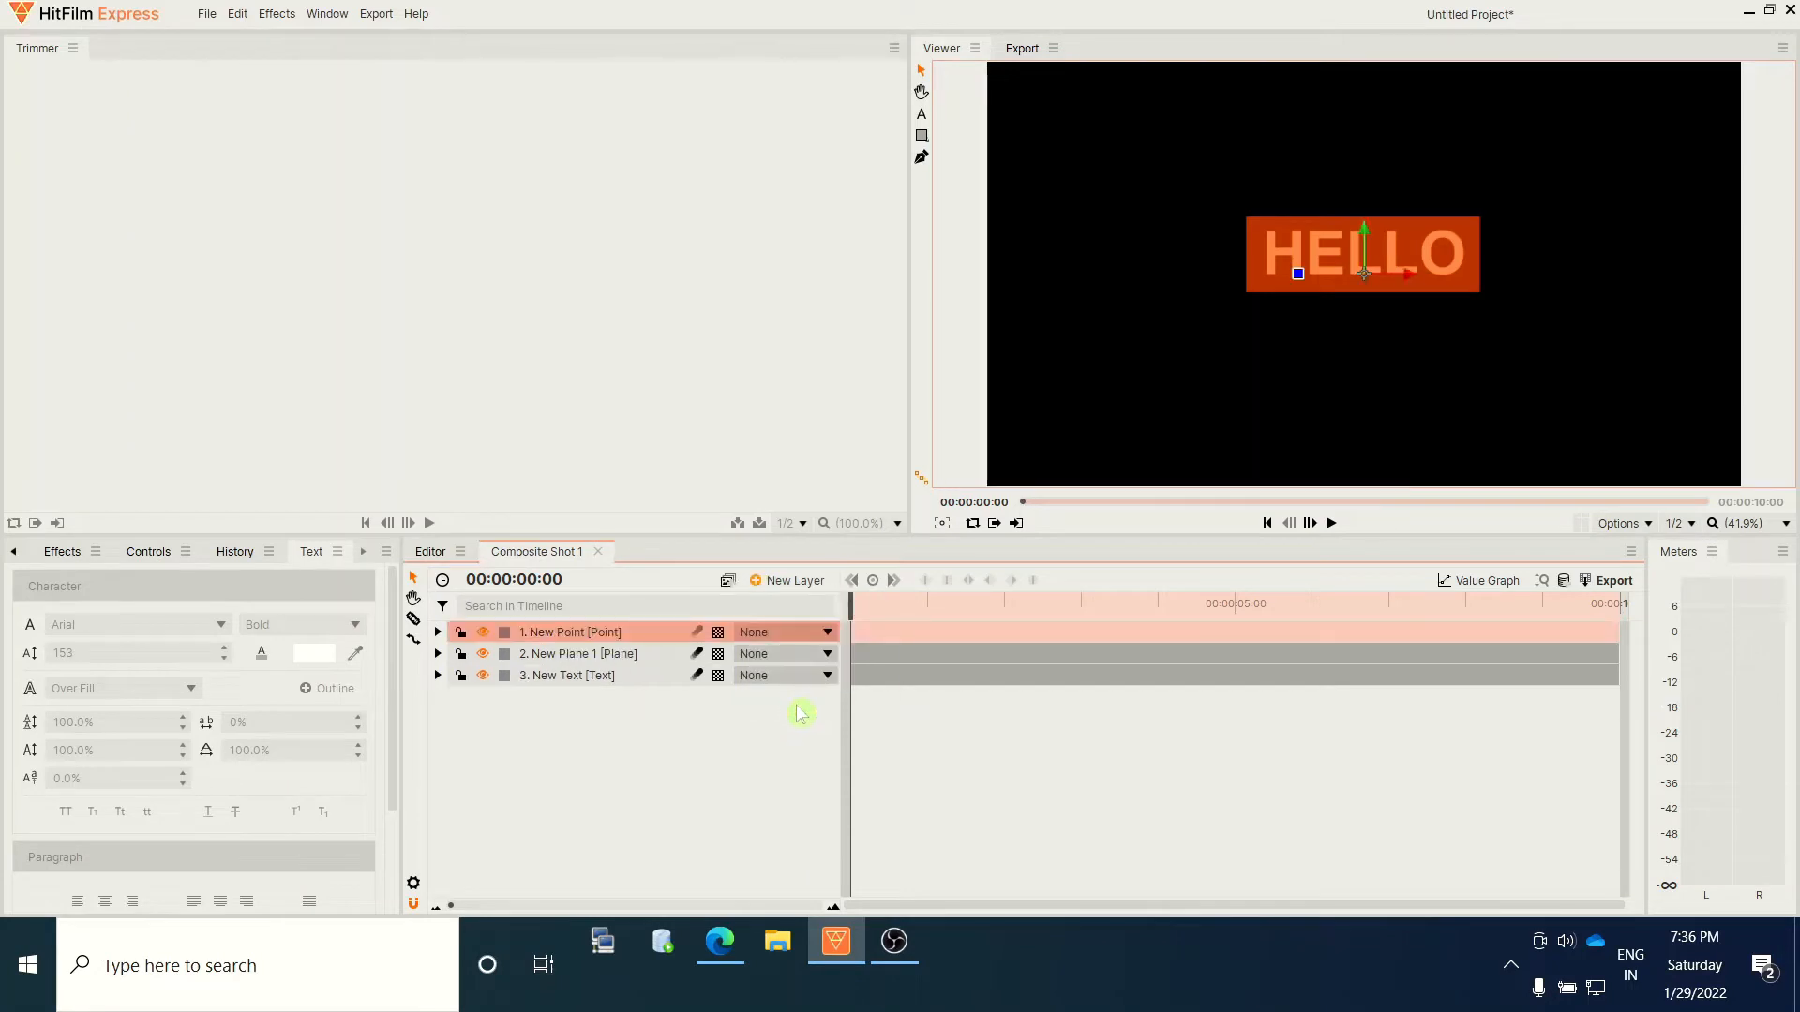
pyautogui.rightClick(568, 638)
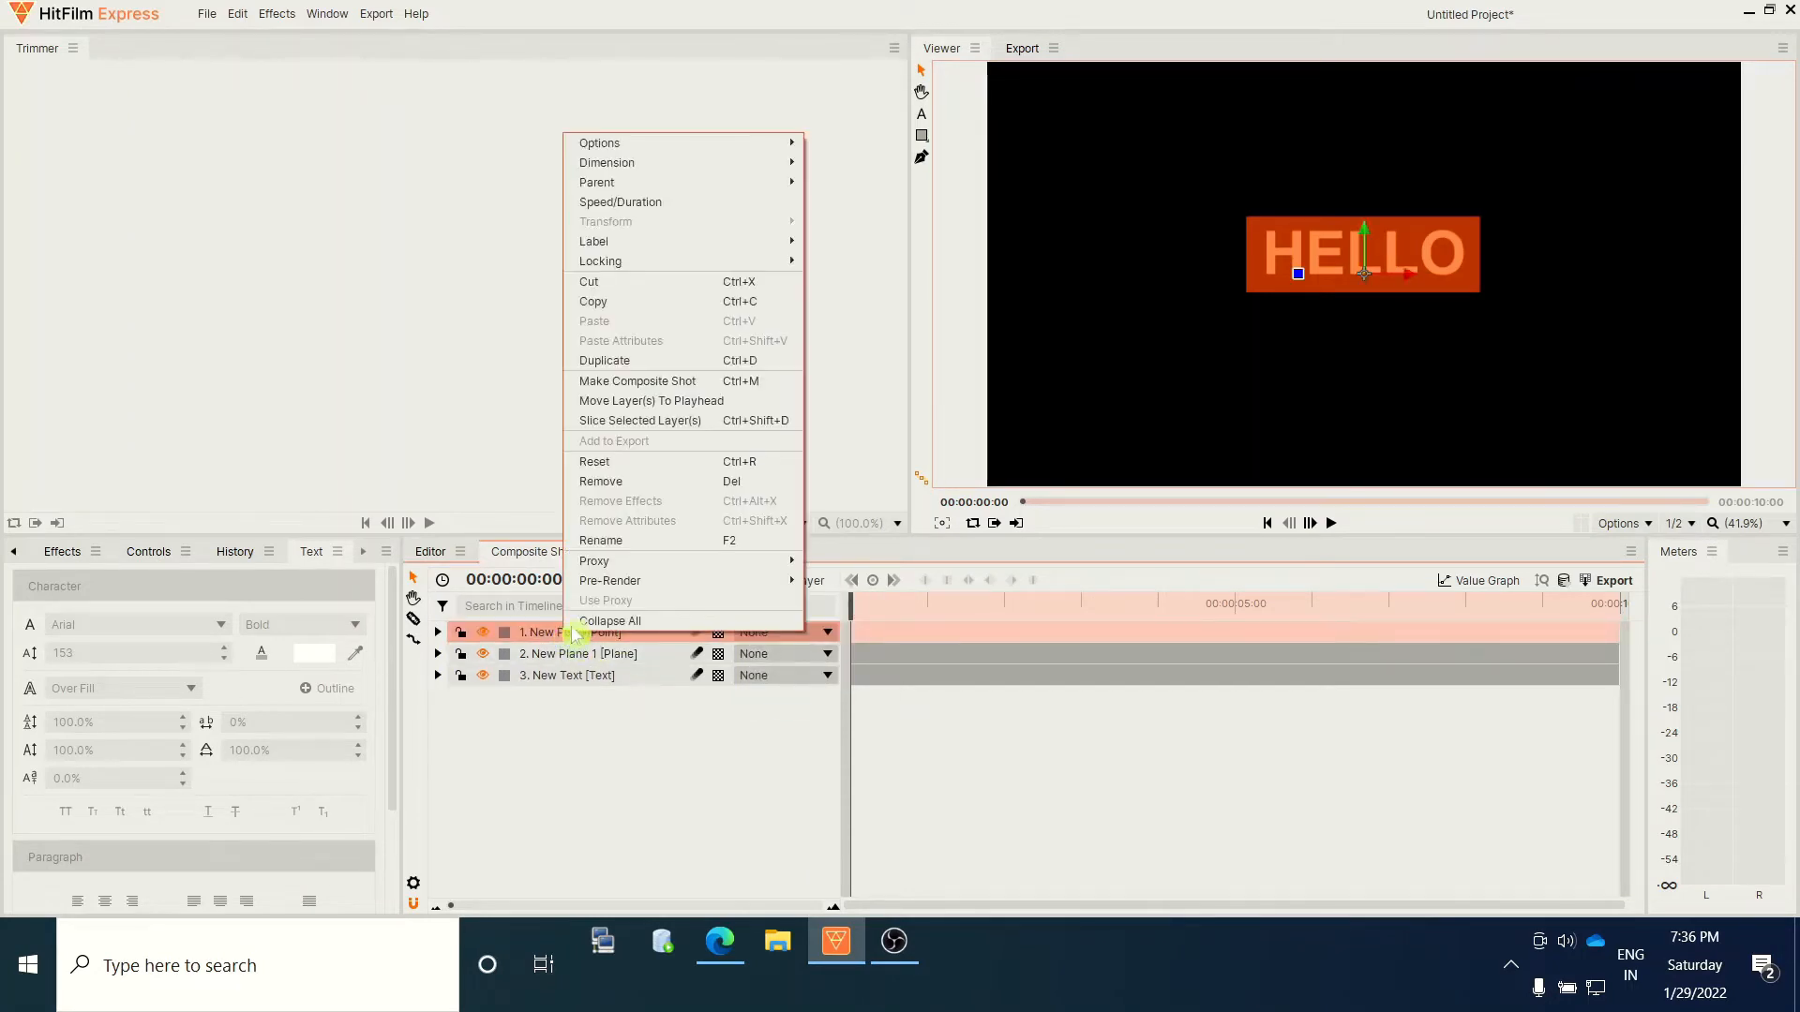
pyautogui.click(623, 541)
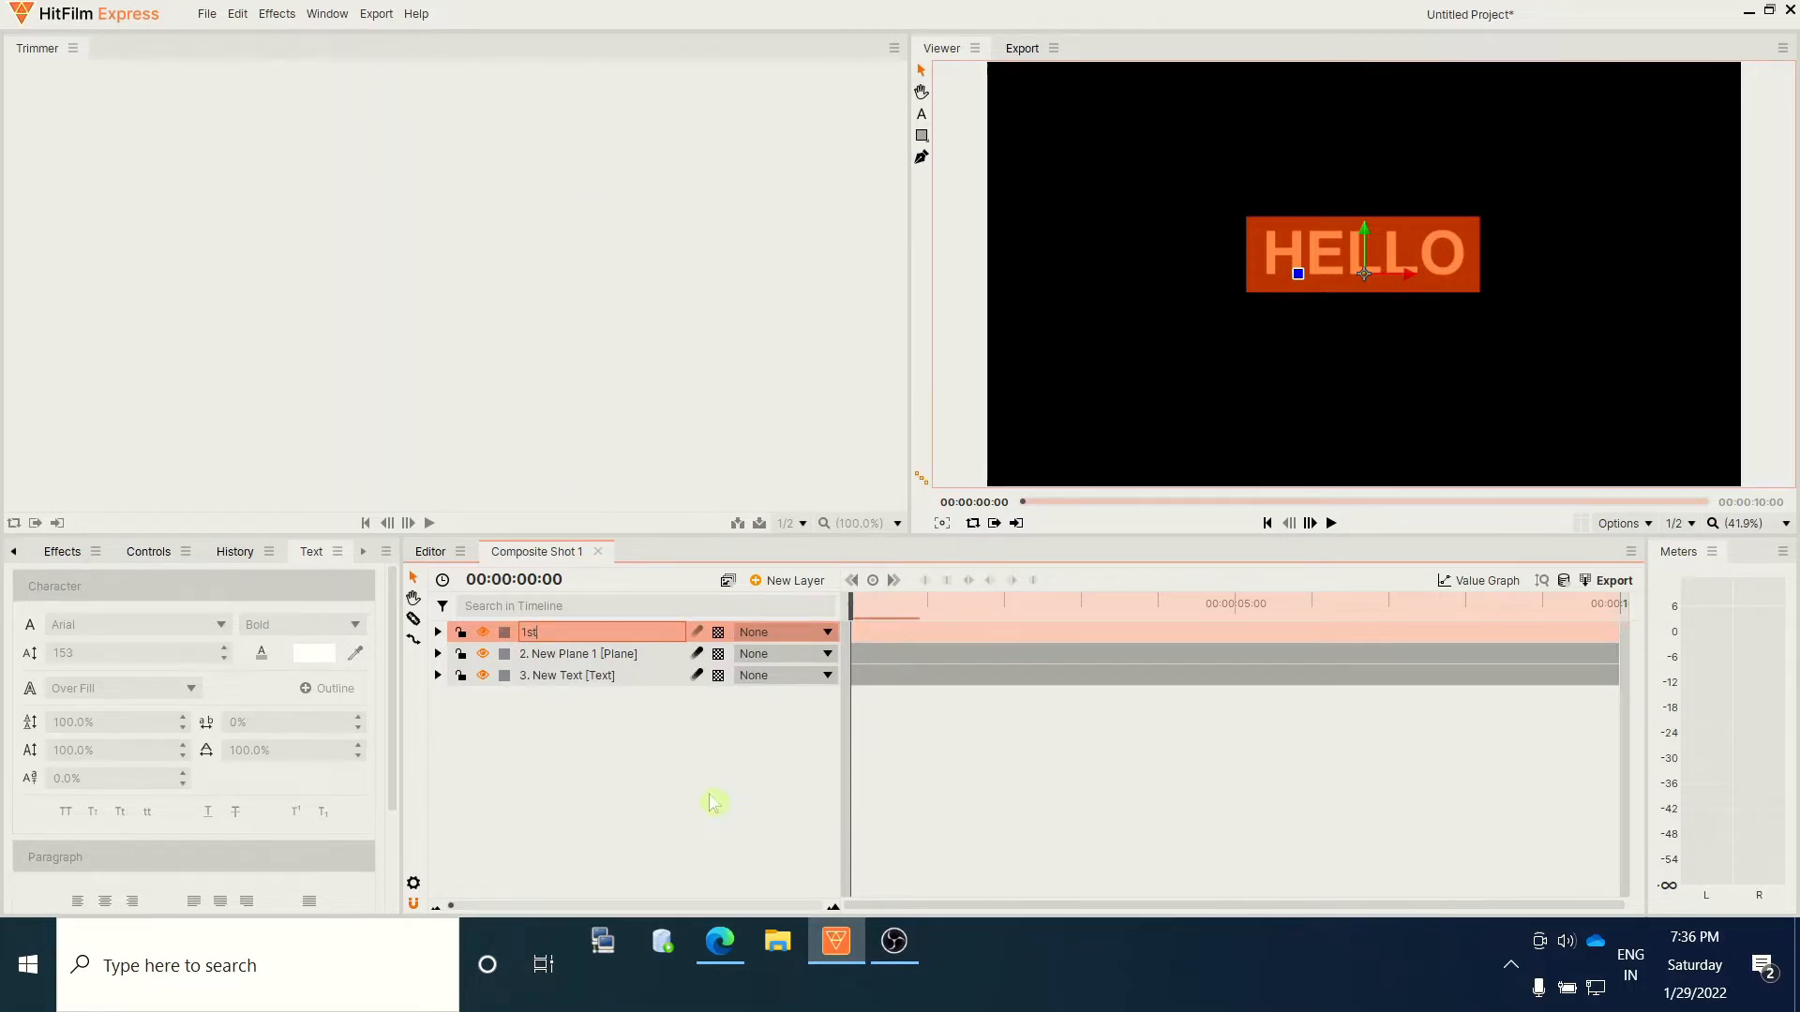
pyautogui.click(628, 776)
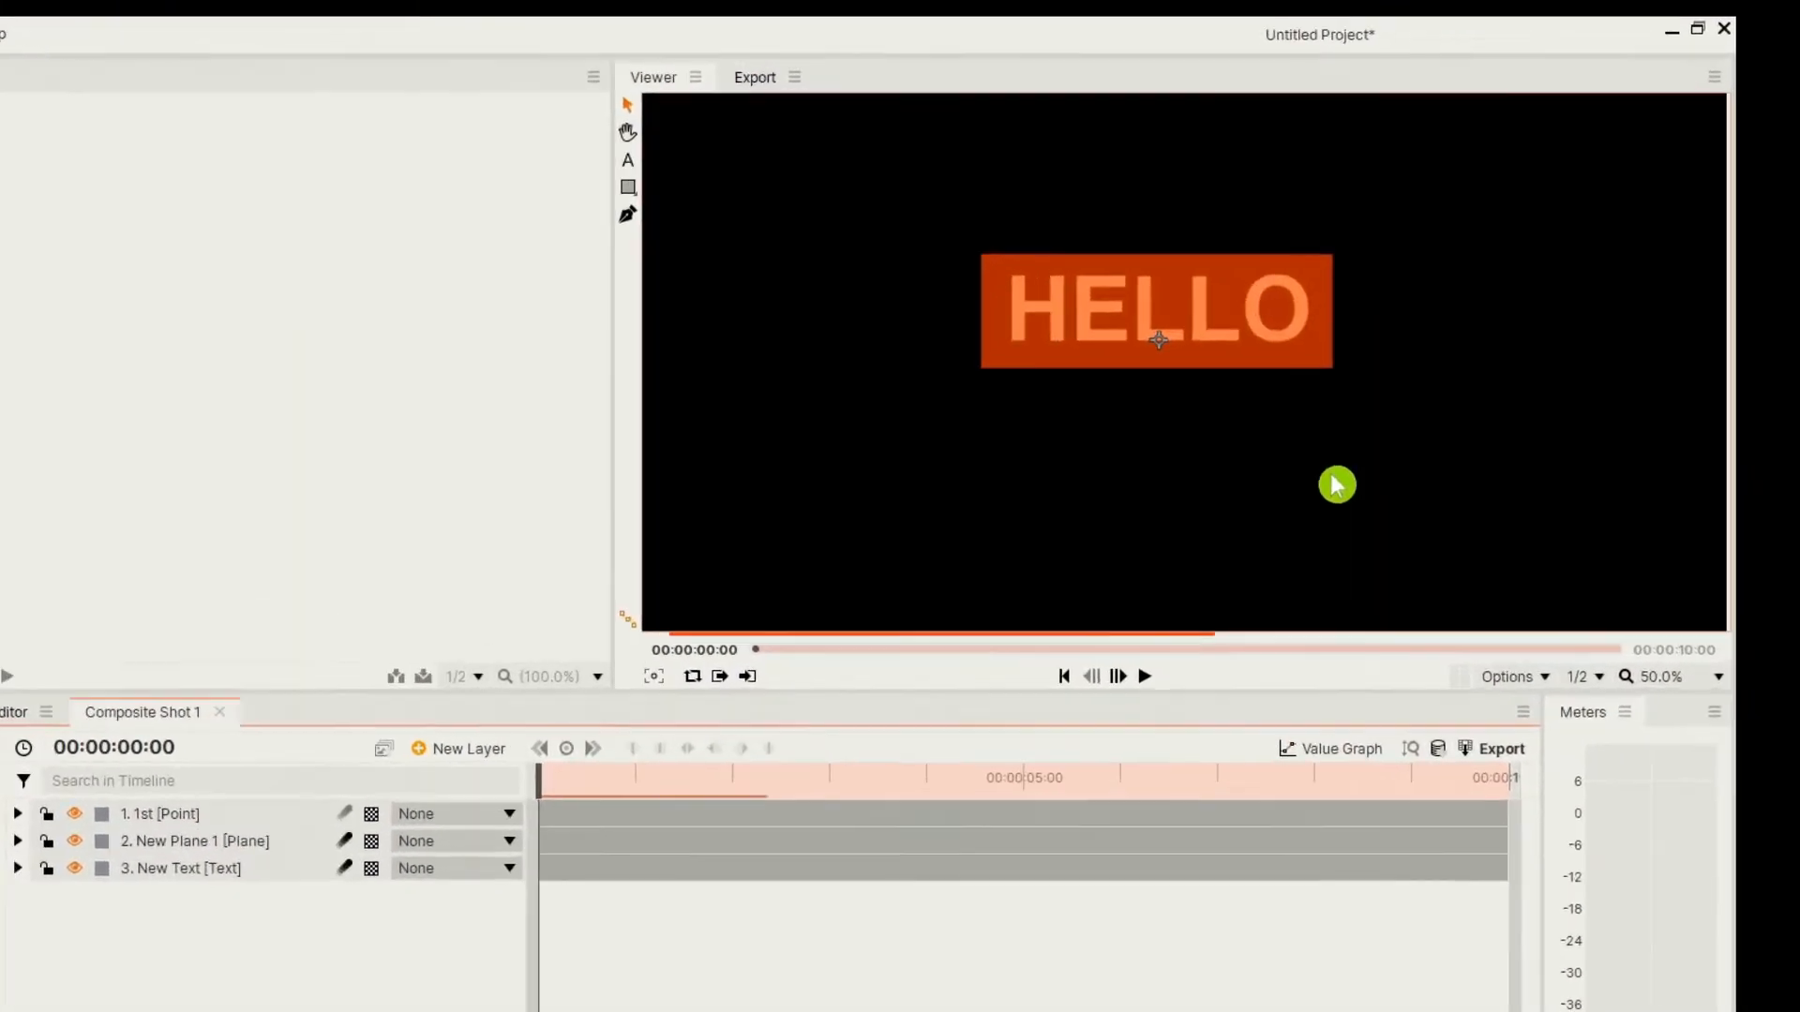
# Place the 1st point on the upper-left corner of the orange plane
pyautogui.scroll(1, 1083, 660)
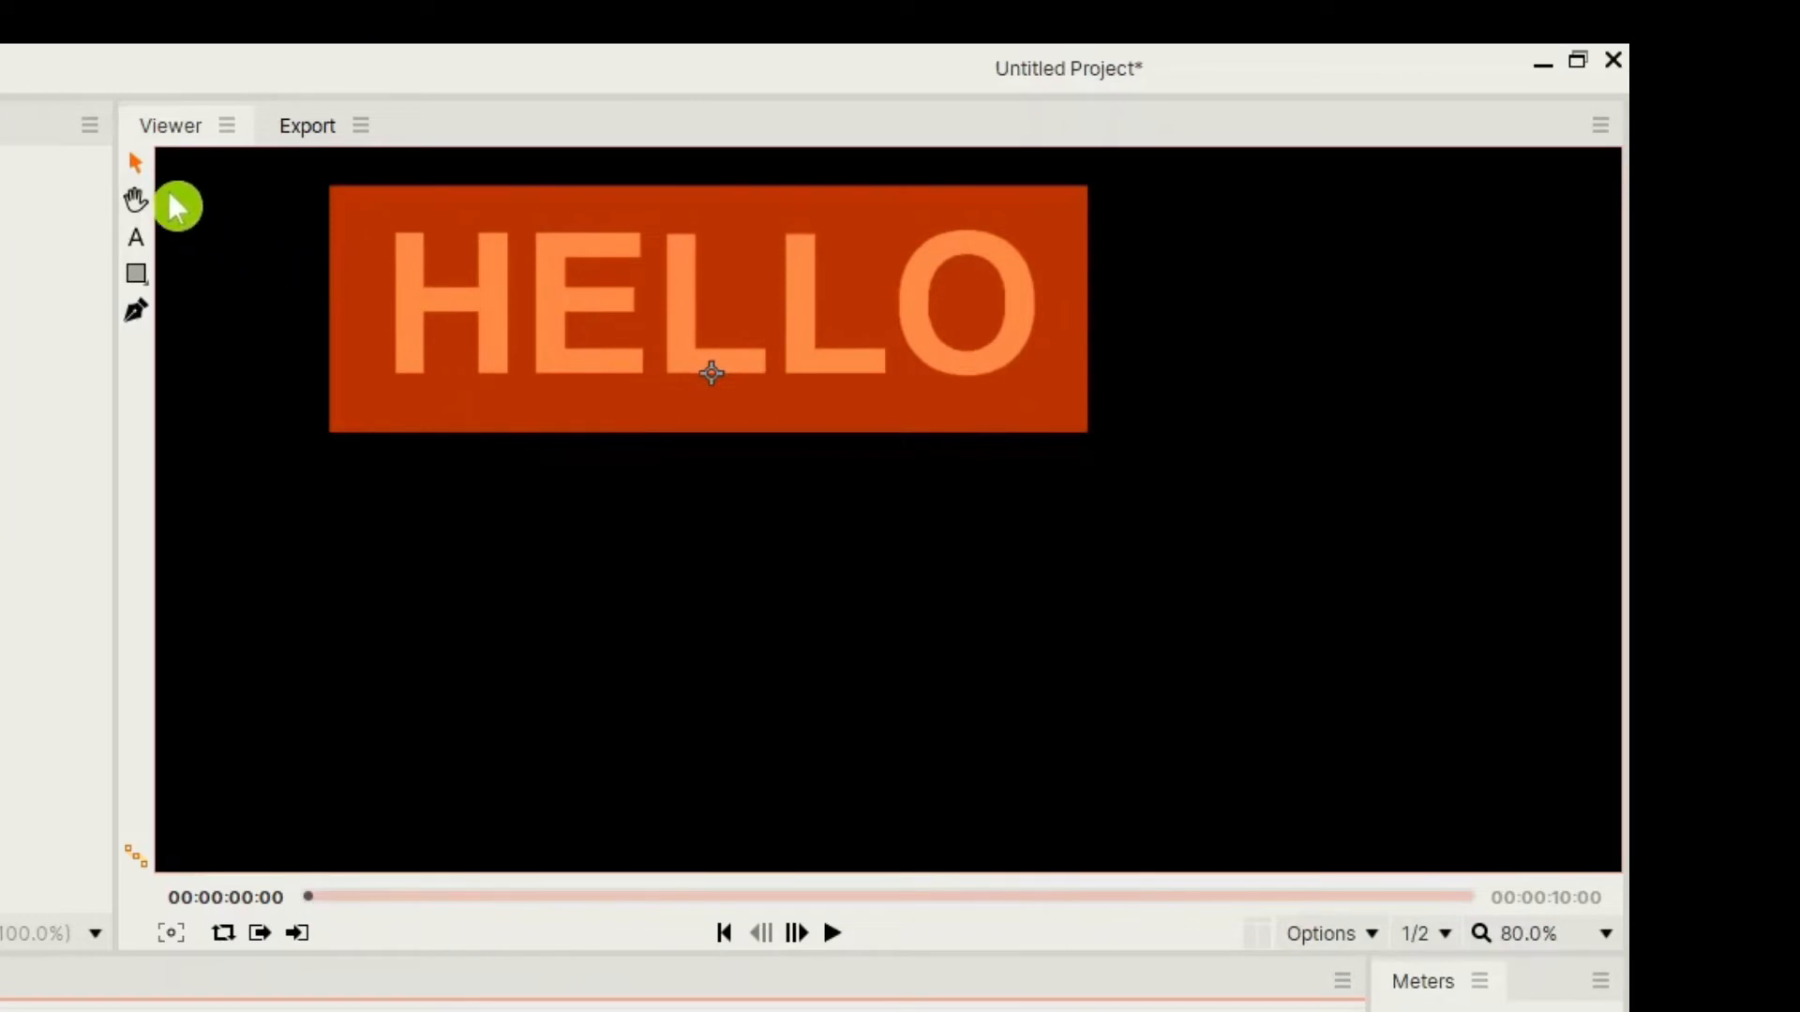
pyautogui.click(136, 199)
pyautogui.moveTo(874, 478); pyautogui.dragTo(1030, 677)
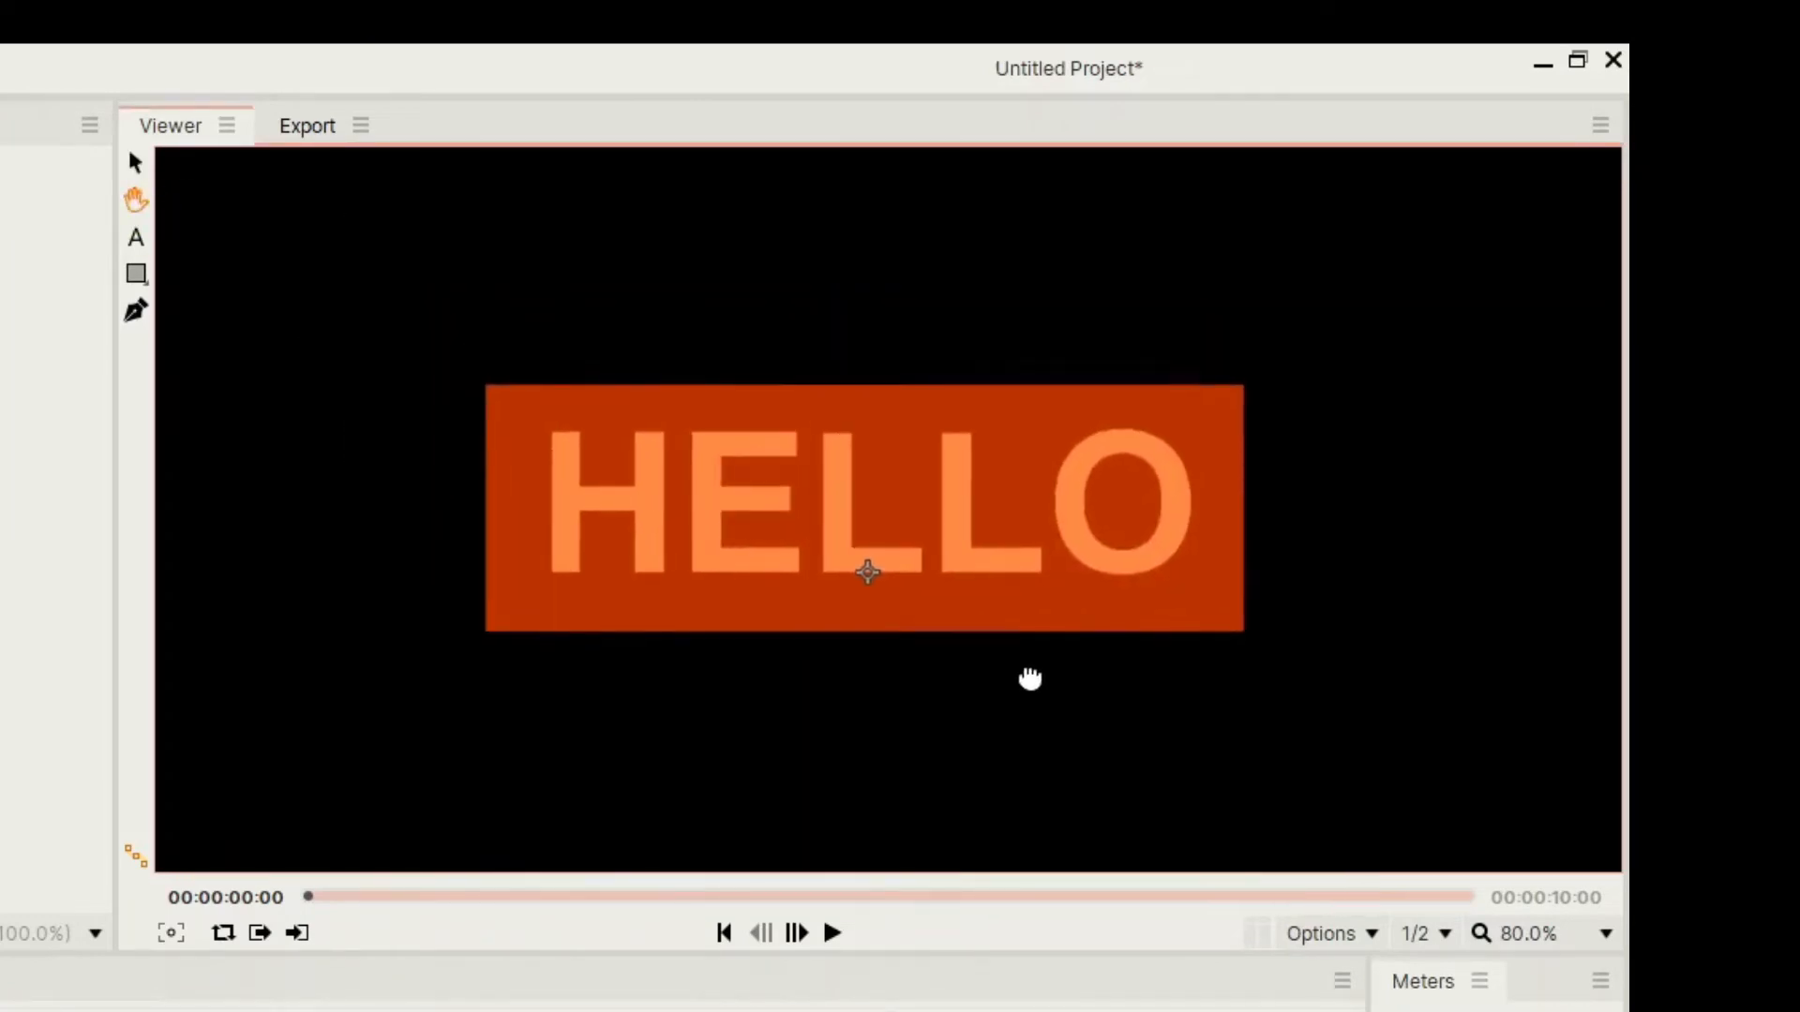
pyautogui.scroll(3, 1114, 675)
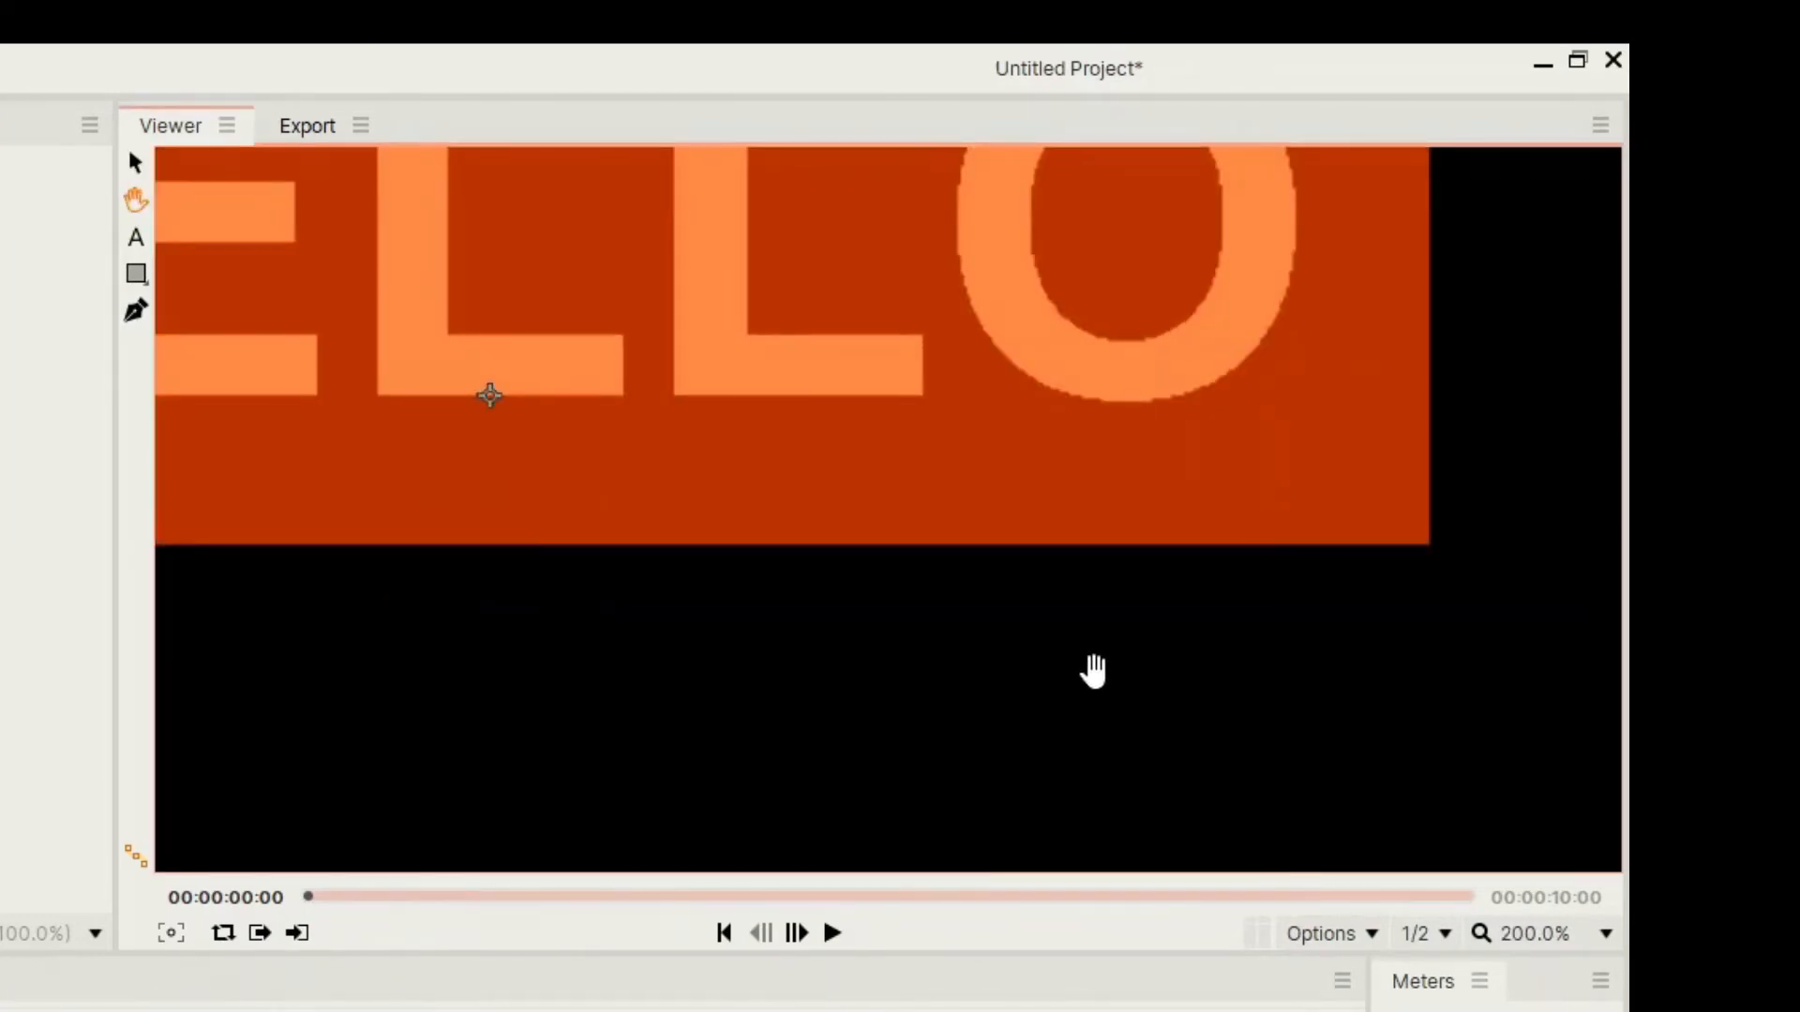
pyautogui.scroll(-2, 1093, 670)
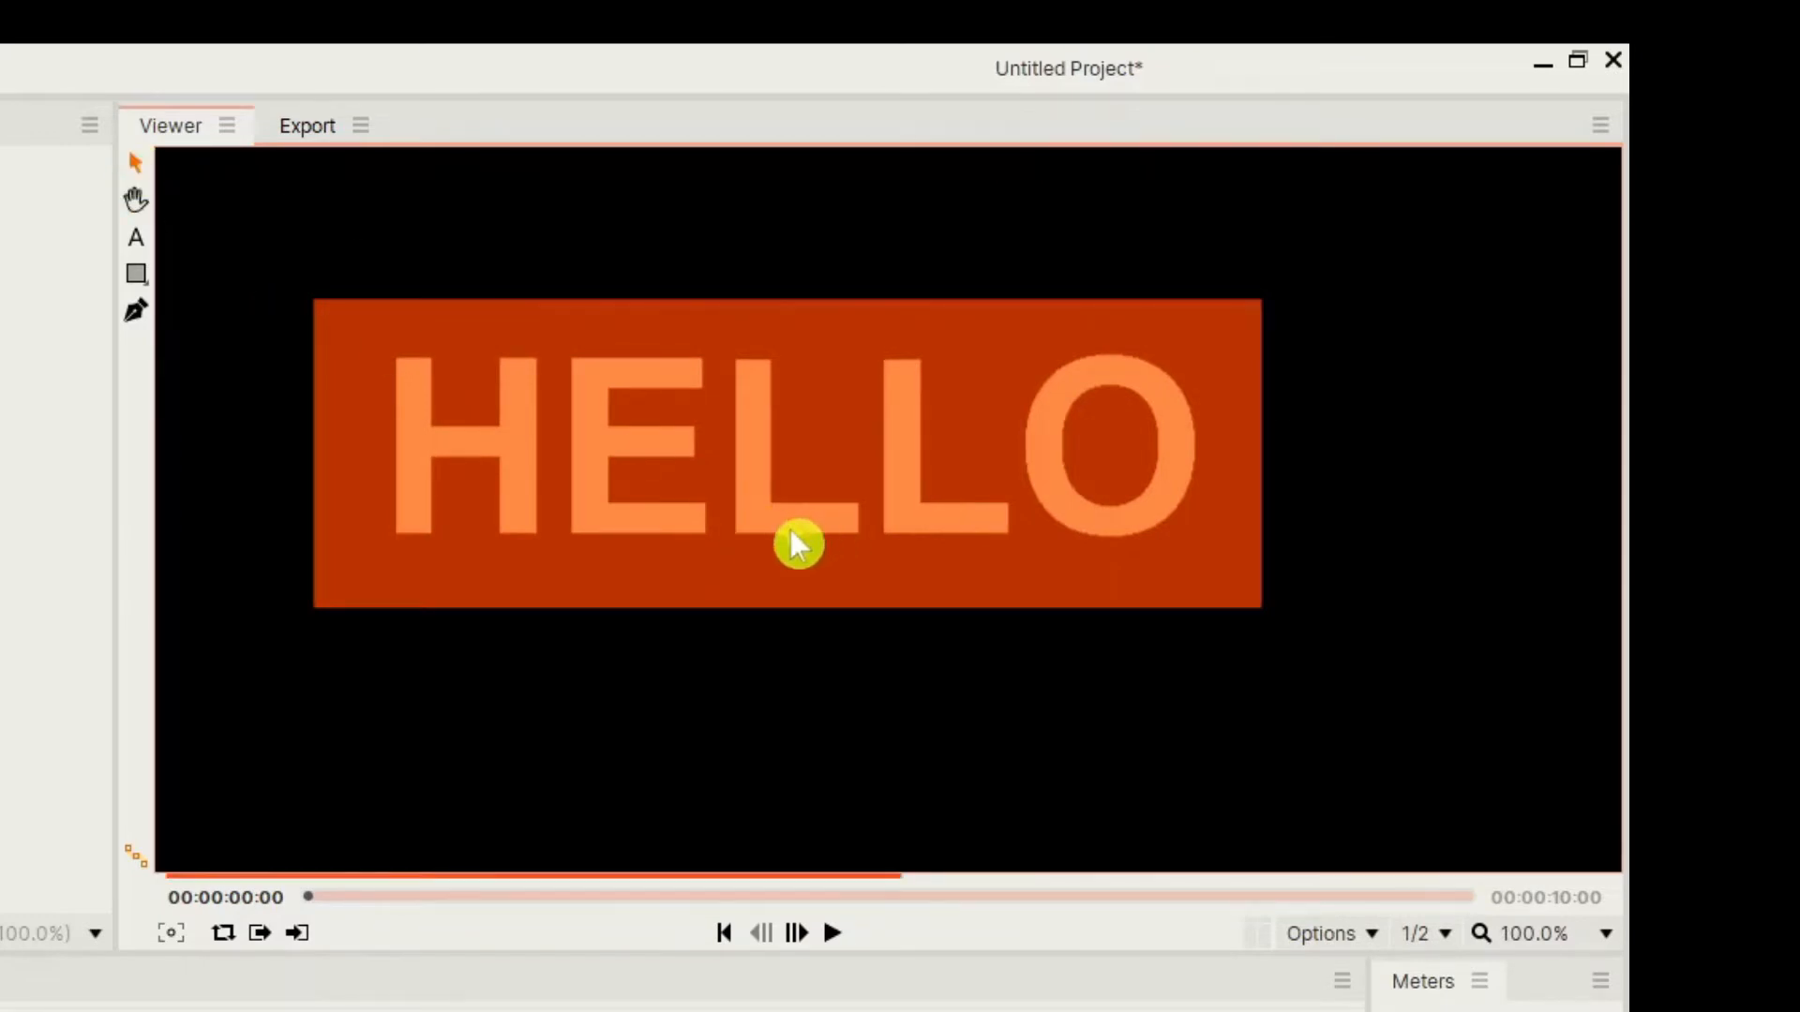
pyautogui.click(316, 300)
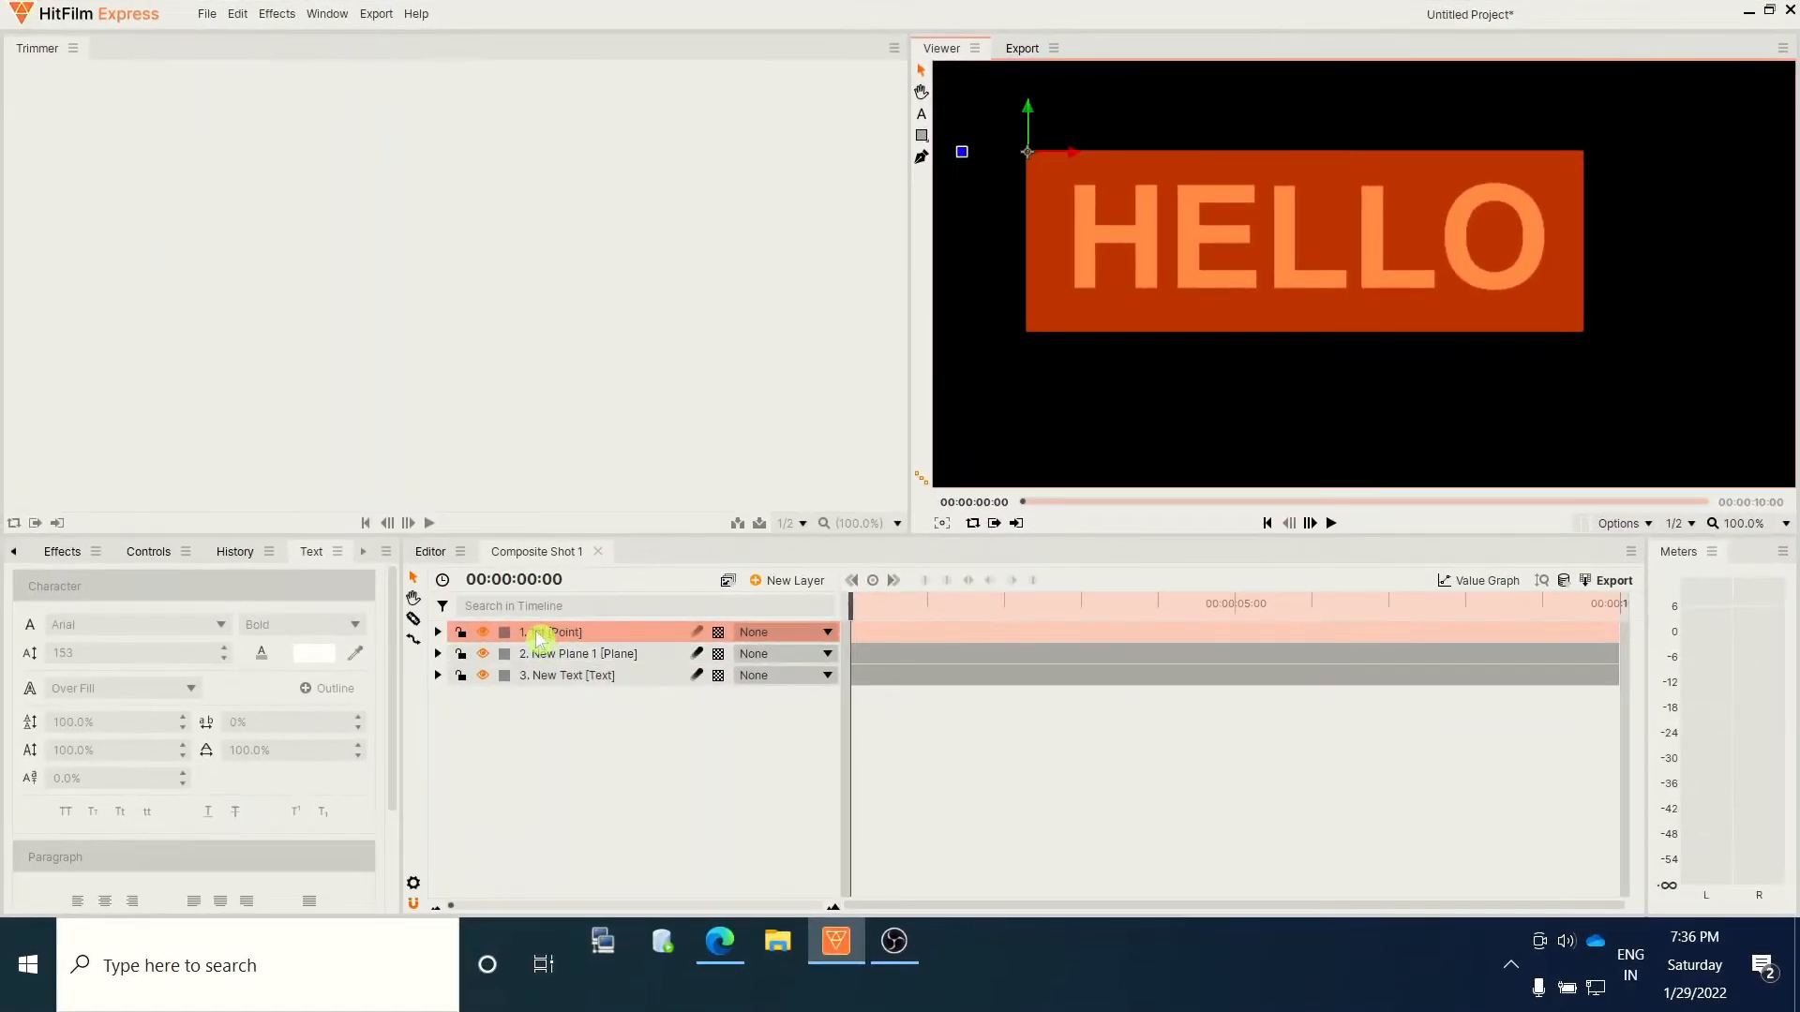
# Duplicate the 1st point layer as 2nd and place it on the orange plane's upper-right corner
pyautogui.rightClick(540, 640)
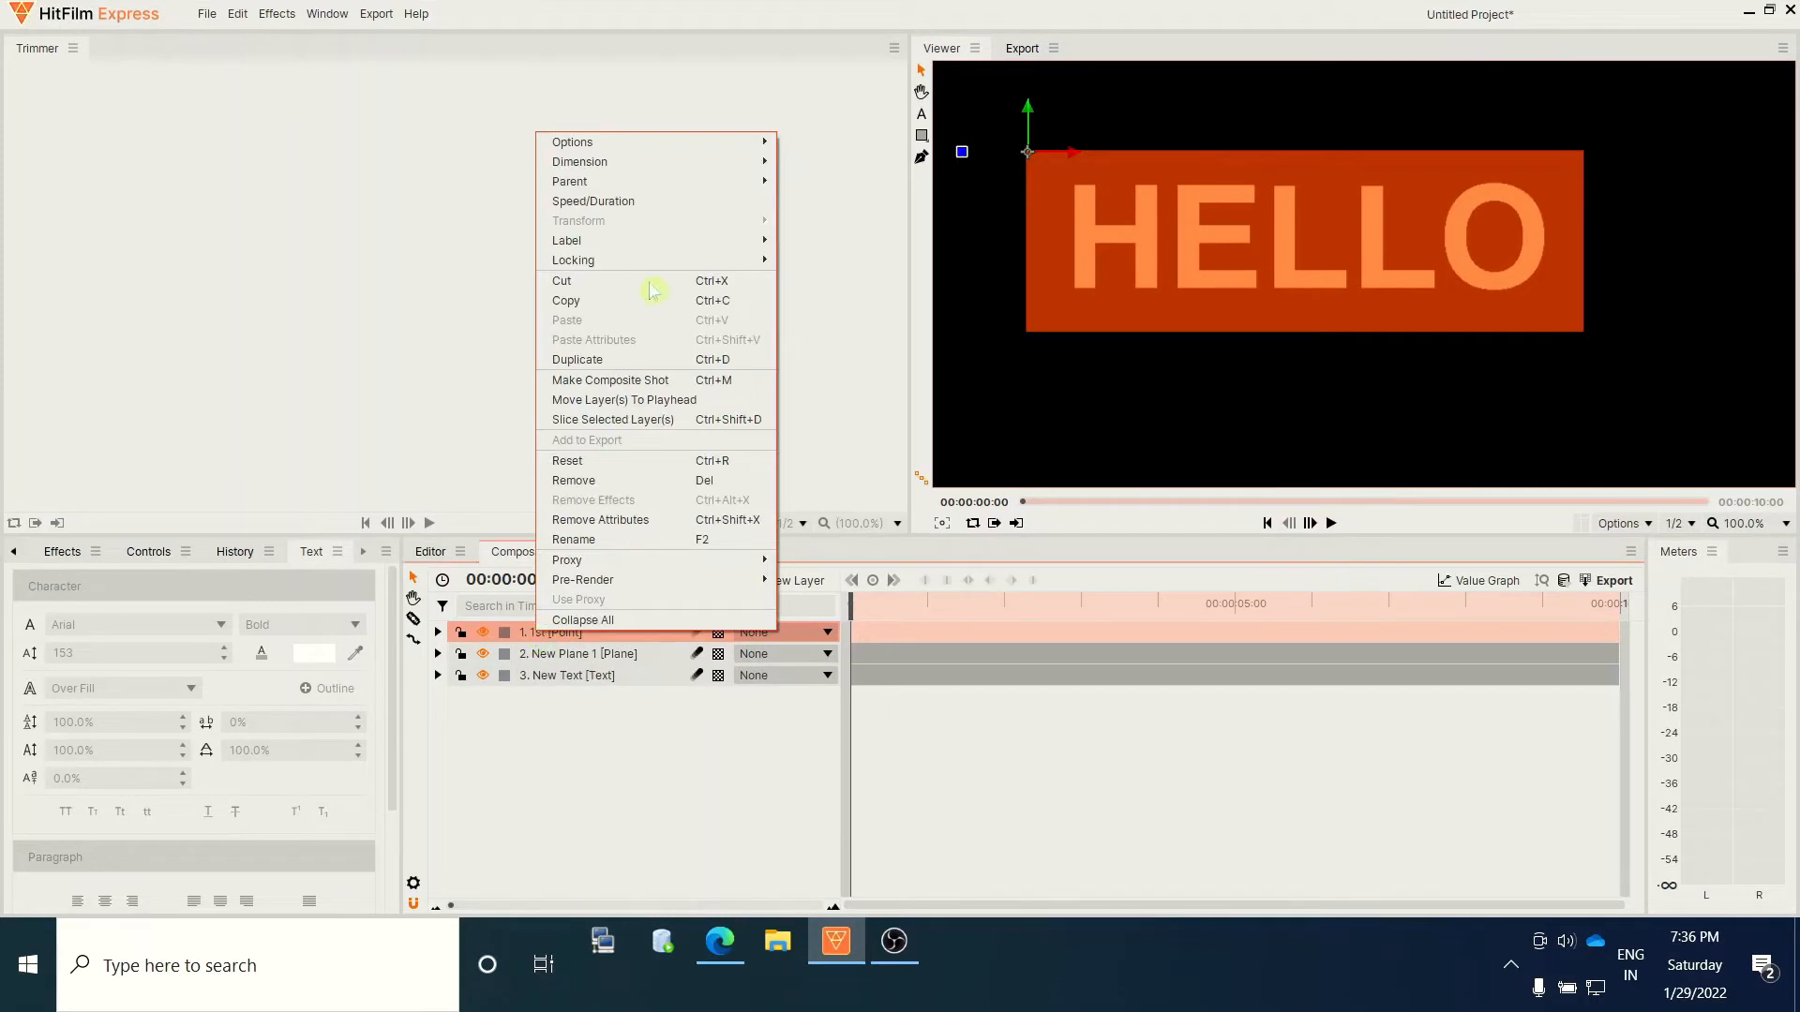
pyautogui.click(596, 363)
pyautogui.rightClick(557, 638)
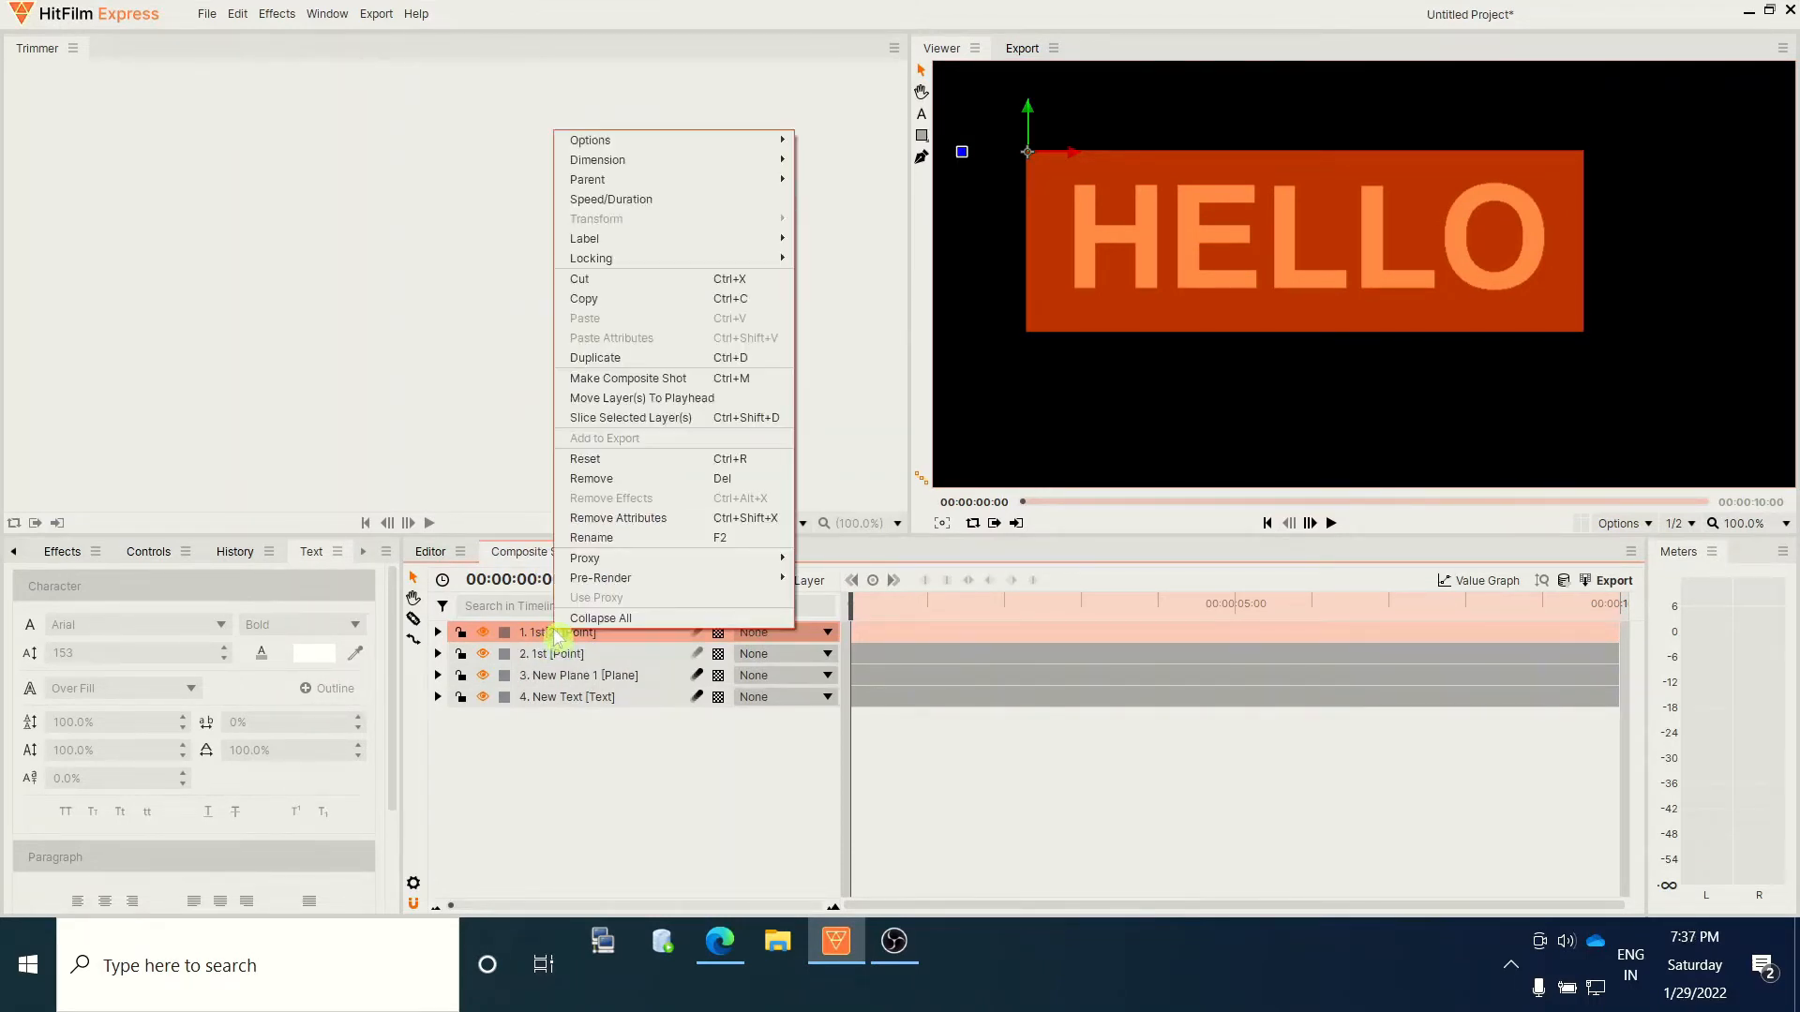
pyautogui.click(626, 540)
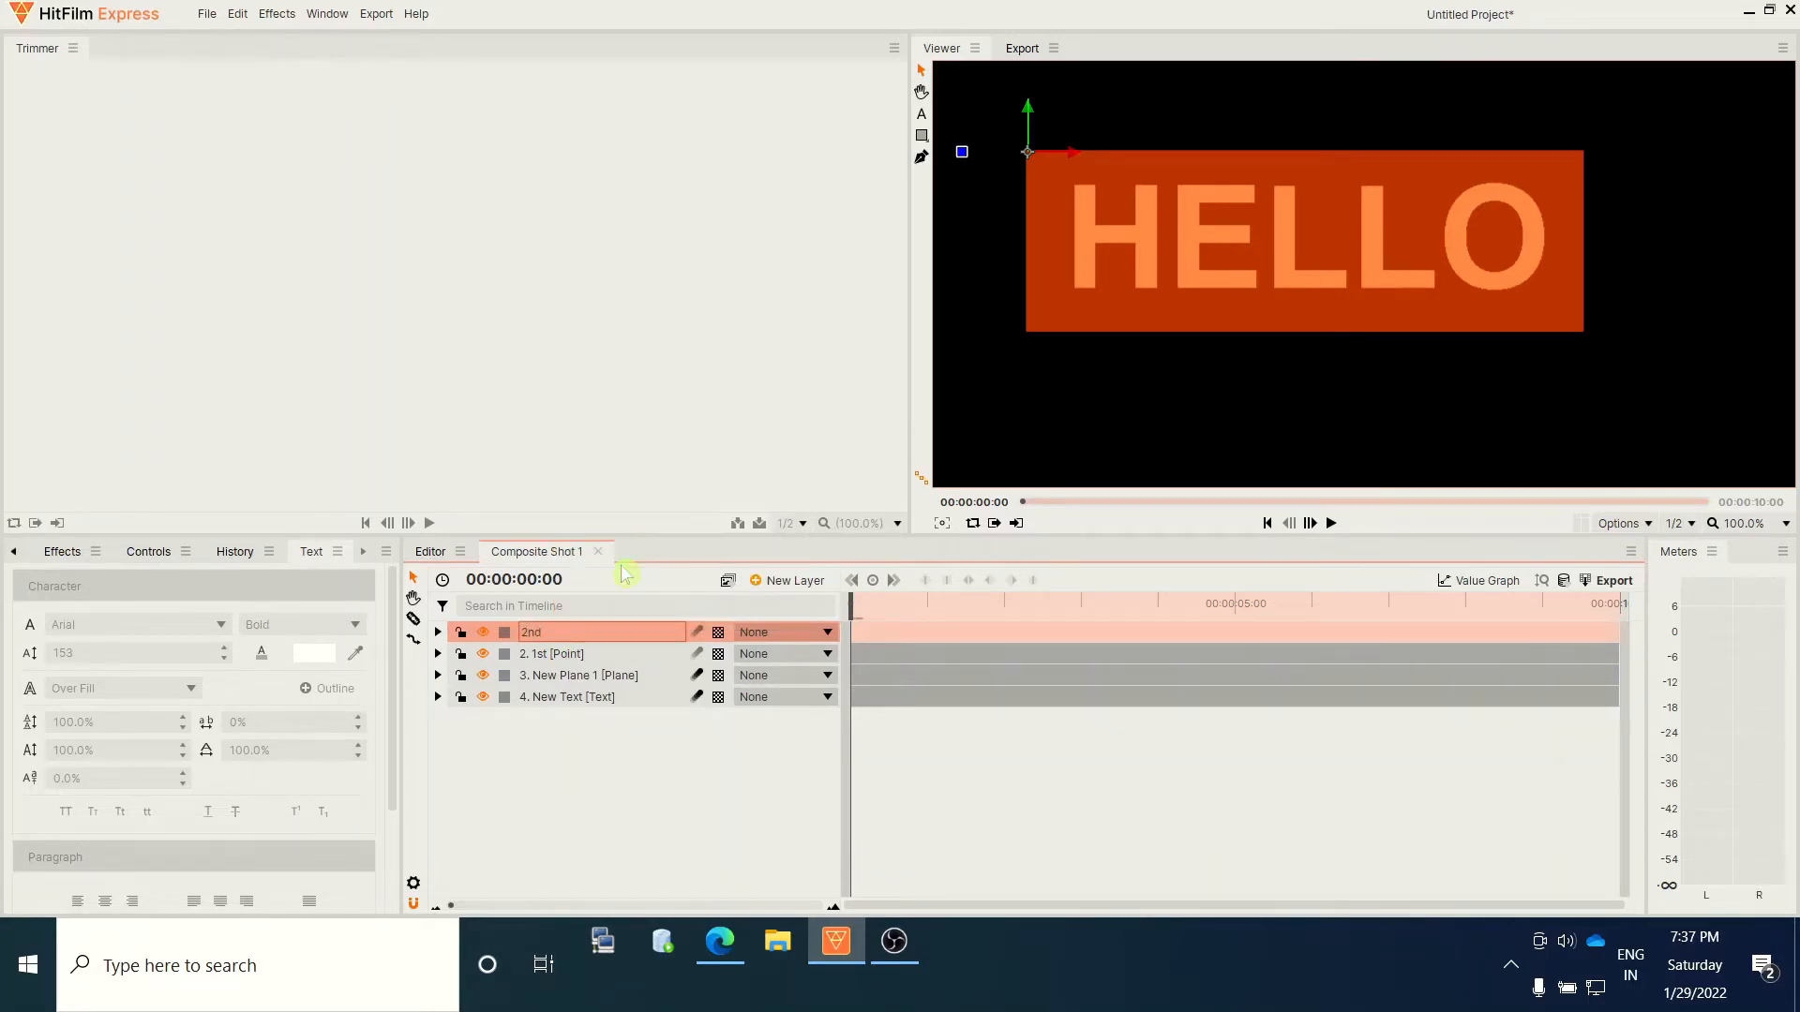
pyautogui.click(640, 792)
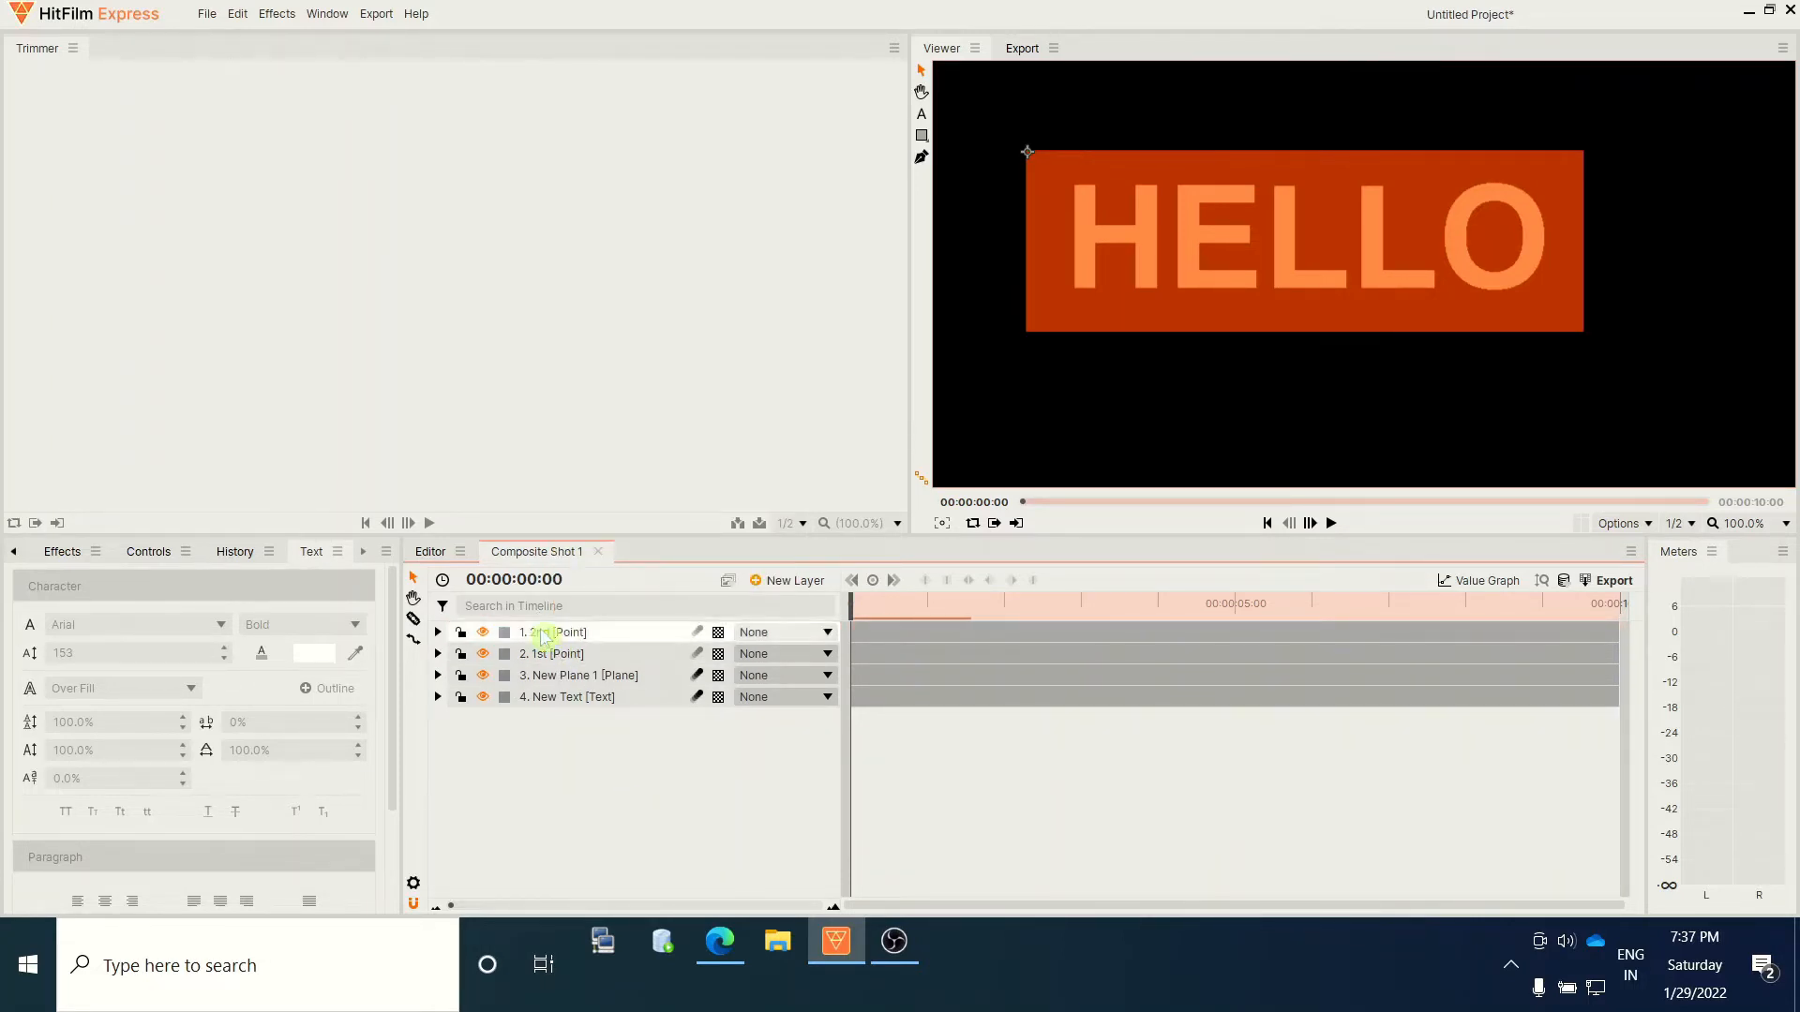
pyautogui.click(553, 632)
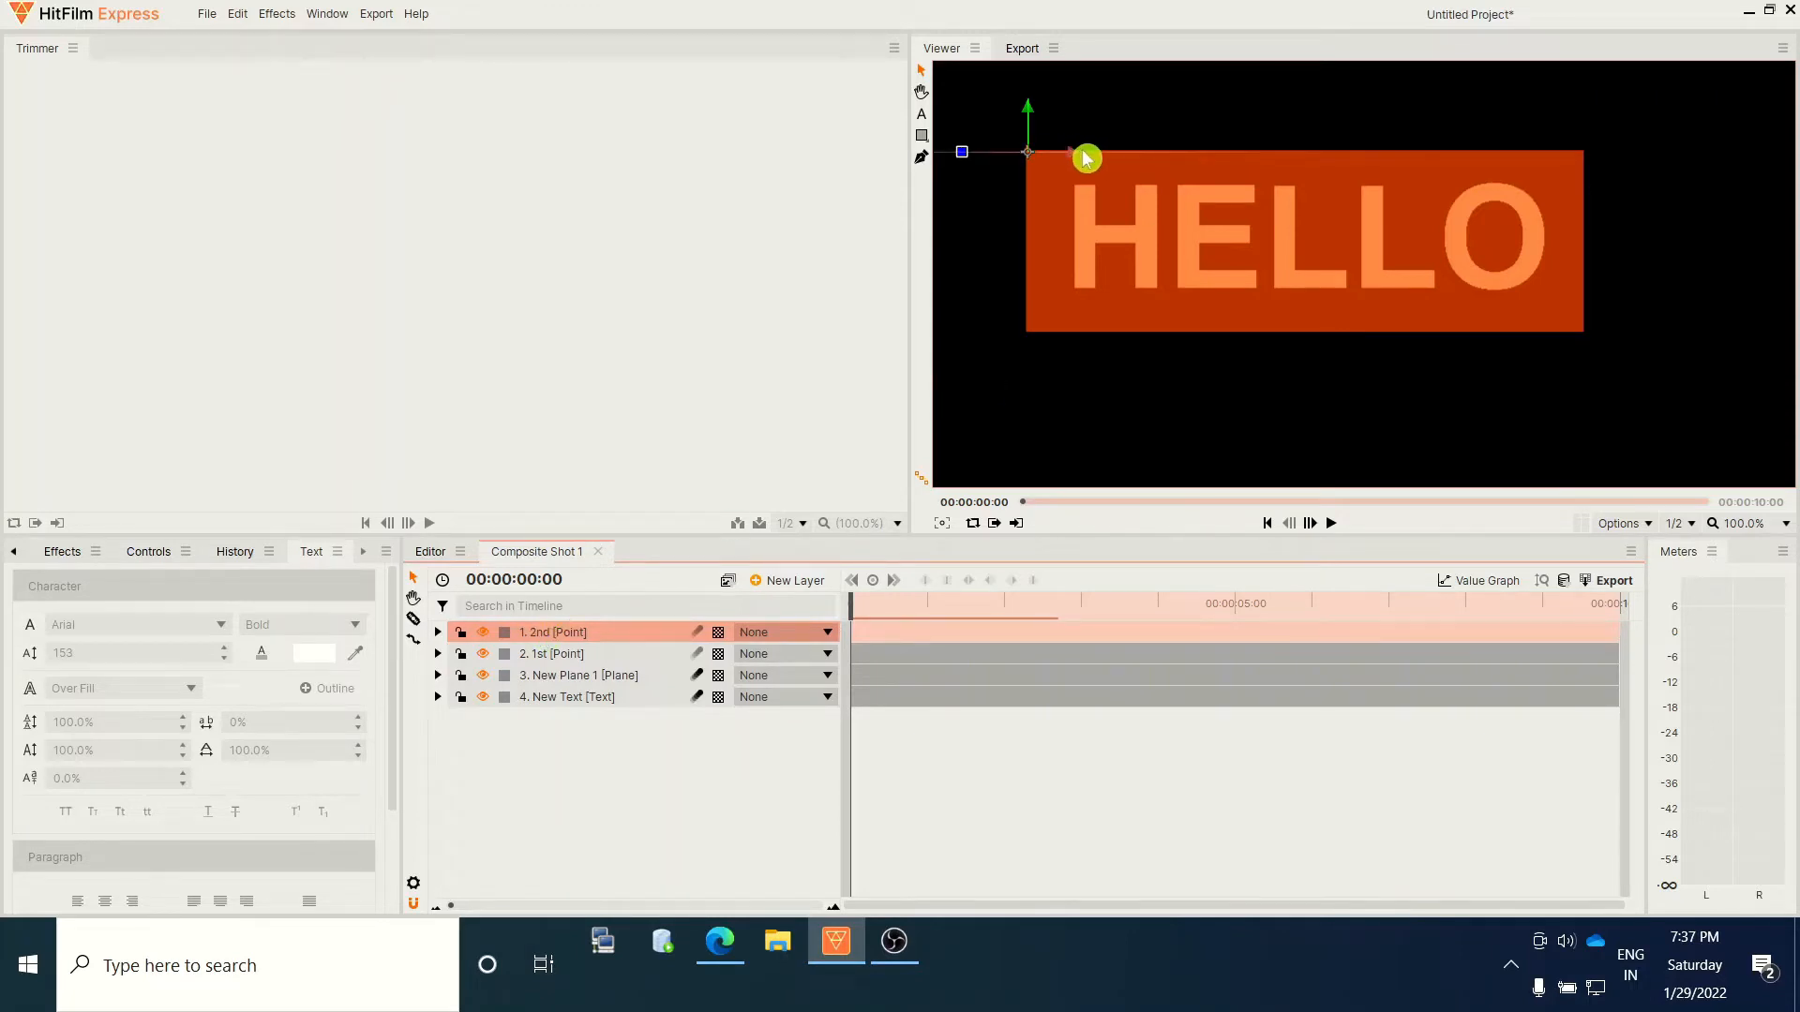
pyautogui.moveTo(1073, 153); pyautogui.dragTo(1635, 160)
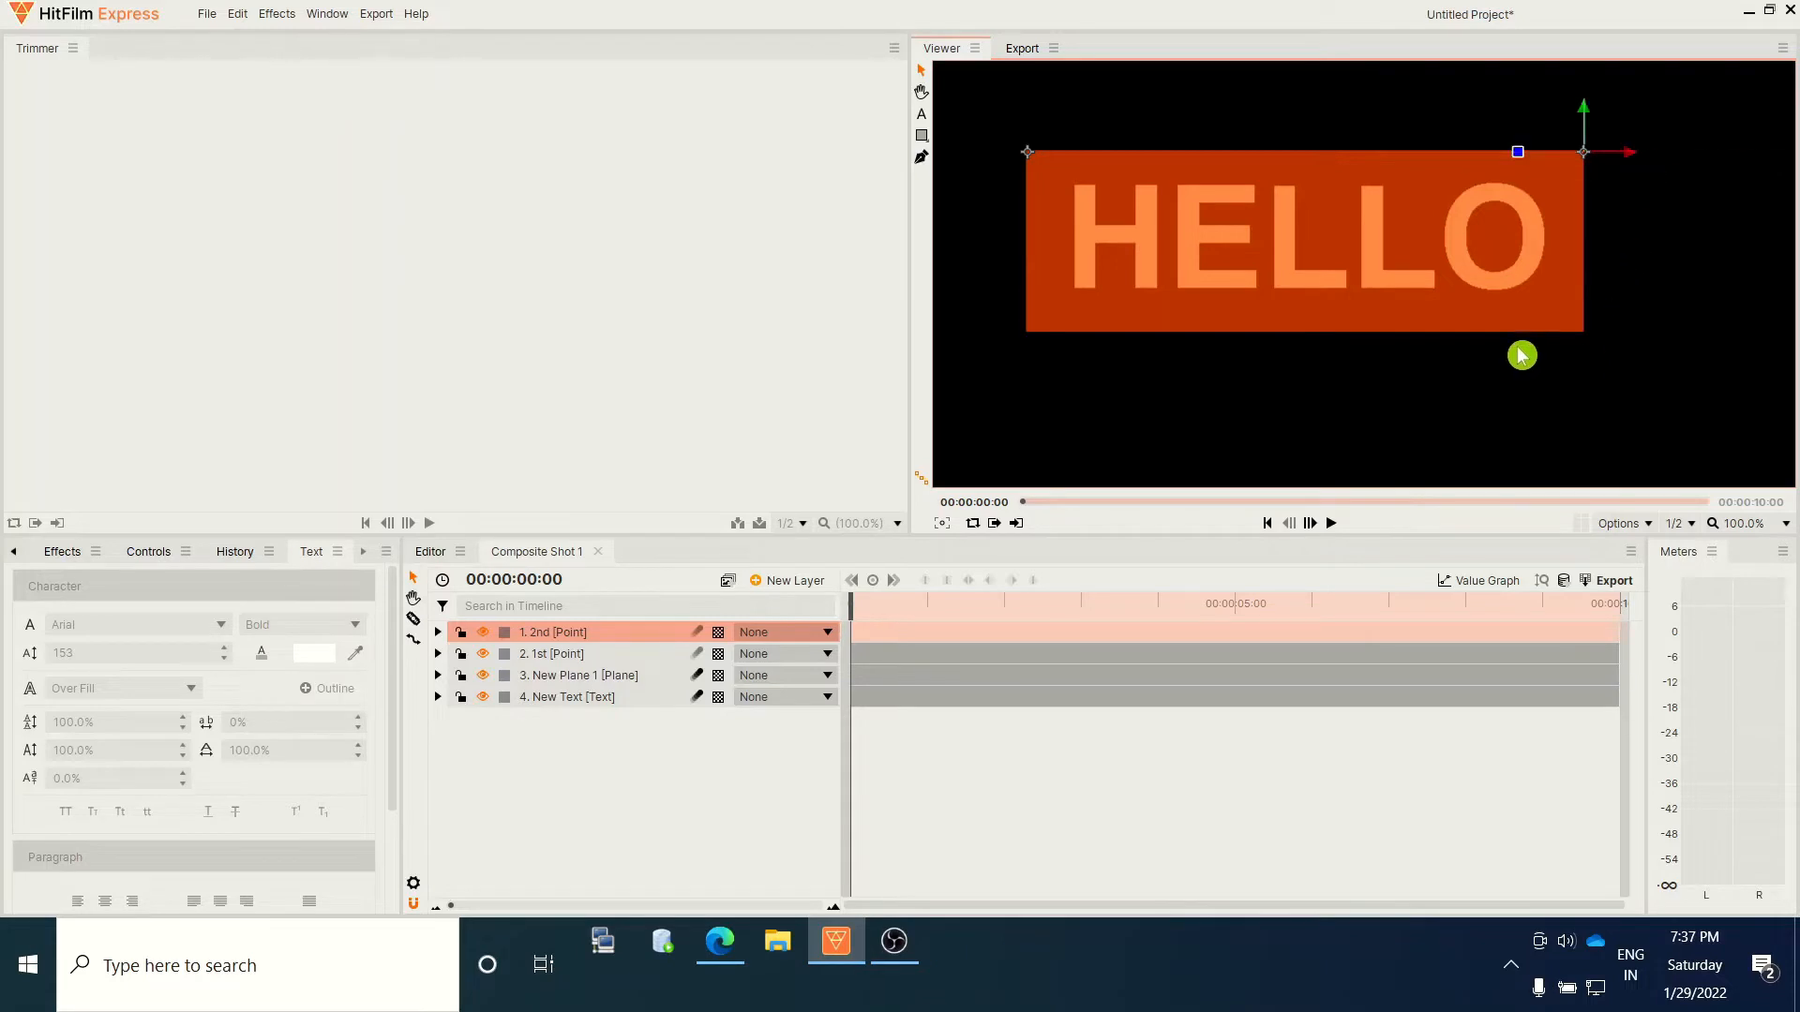
# Duplicate the 2nd point layer as 3rd and place it on the plane's lower-right corner
pyautogui.rightClick(542, 640)
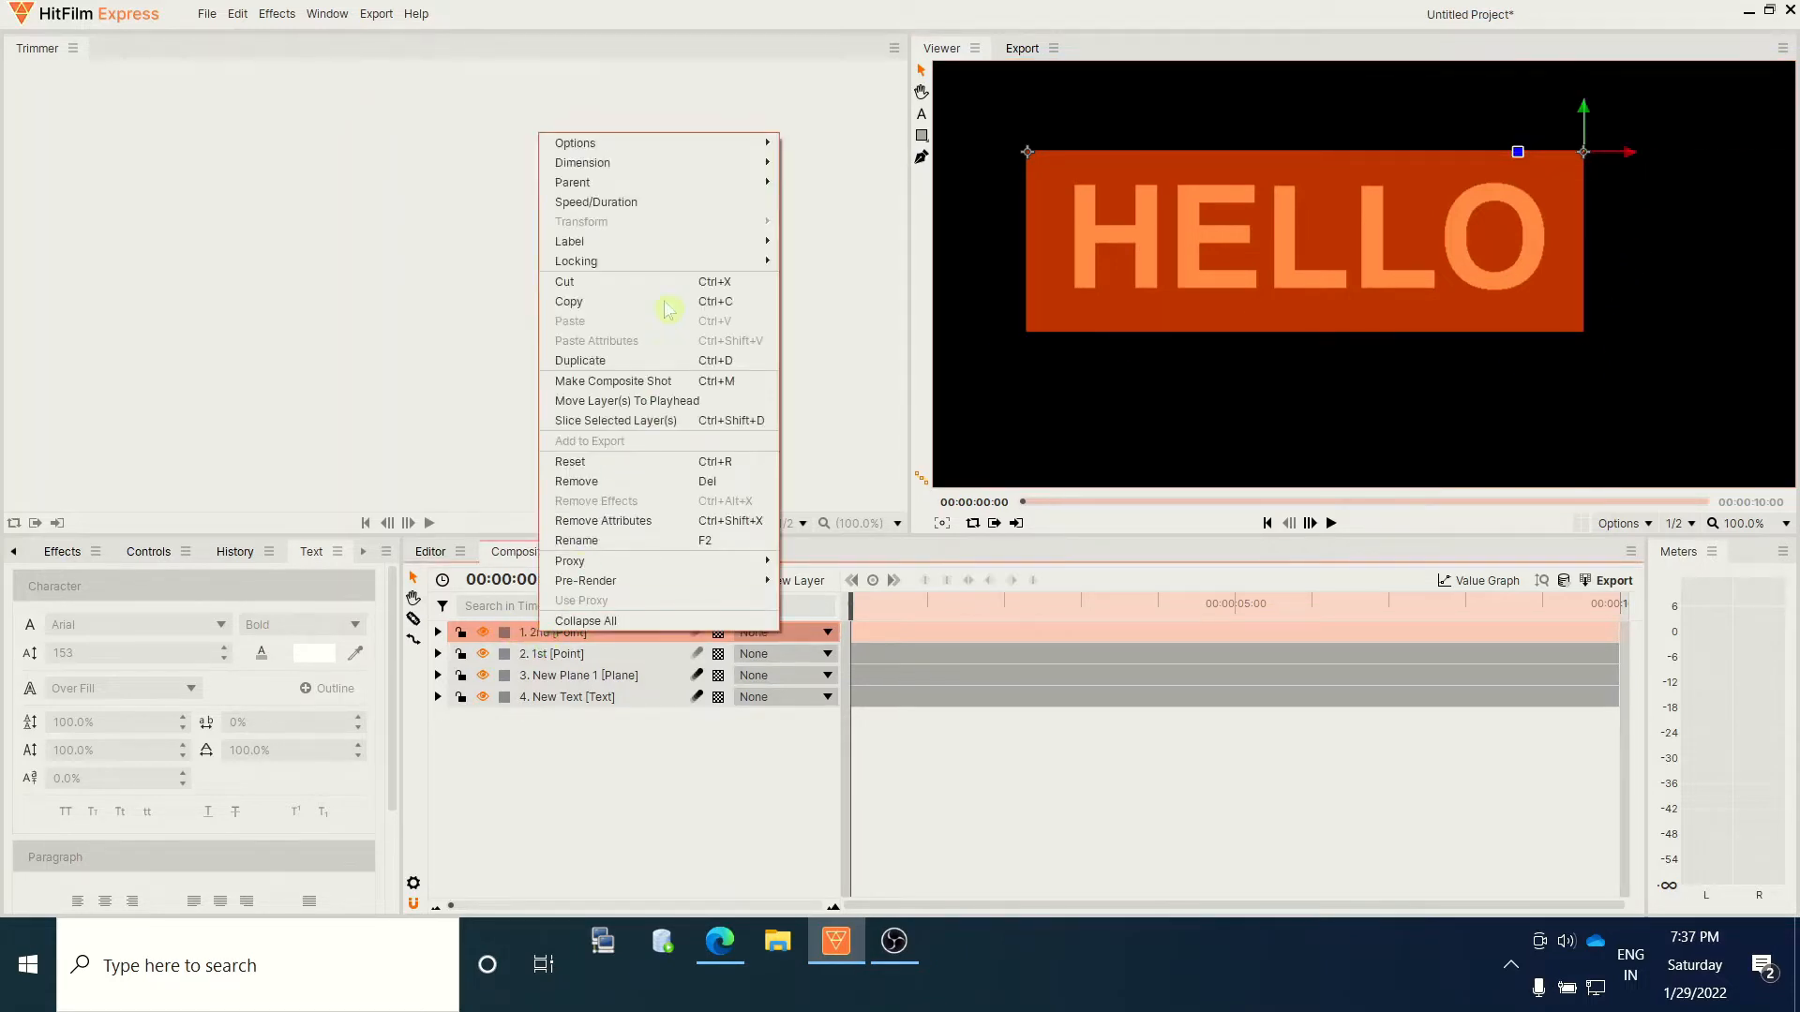
pyautogui.click(621, 359)
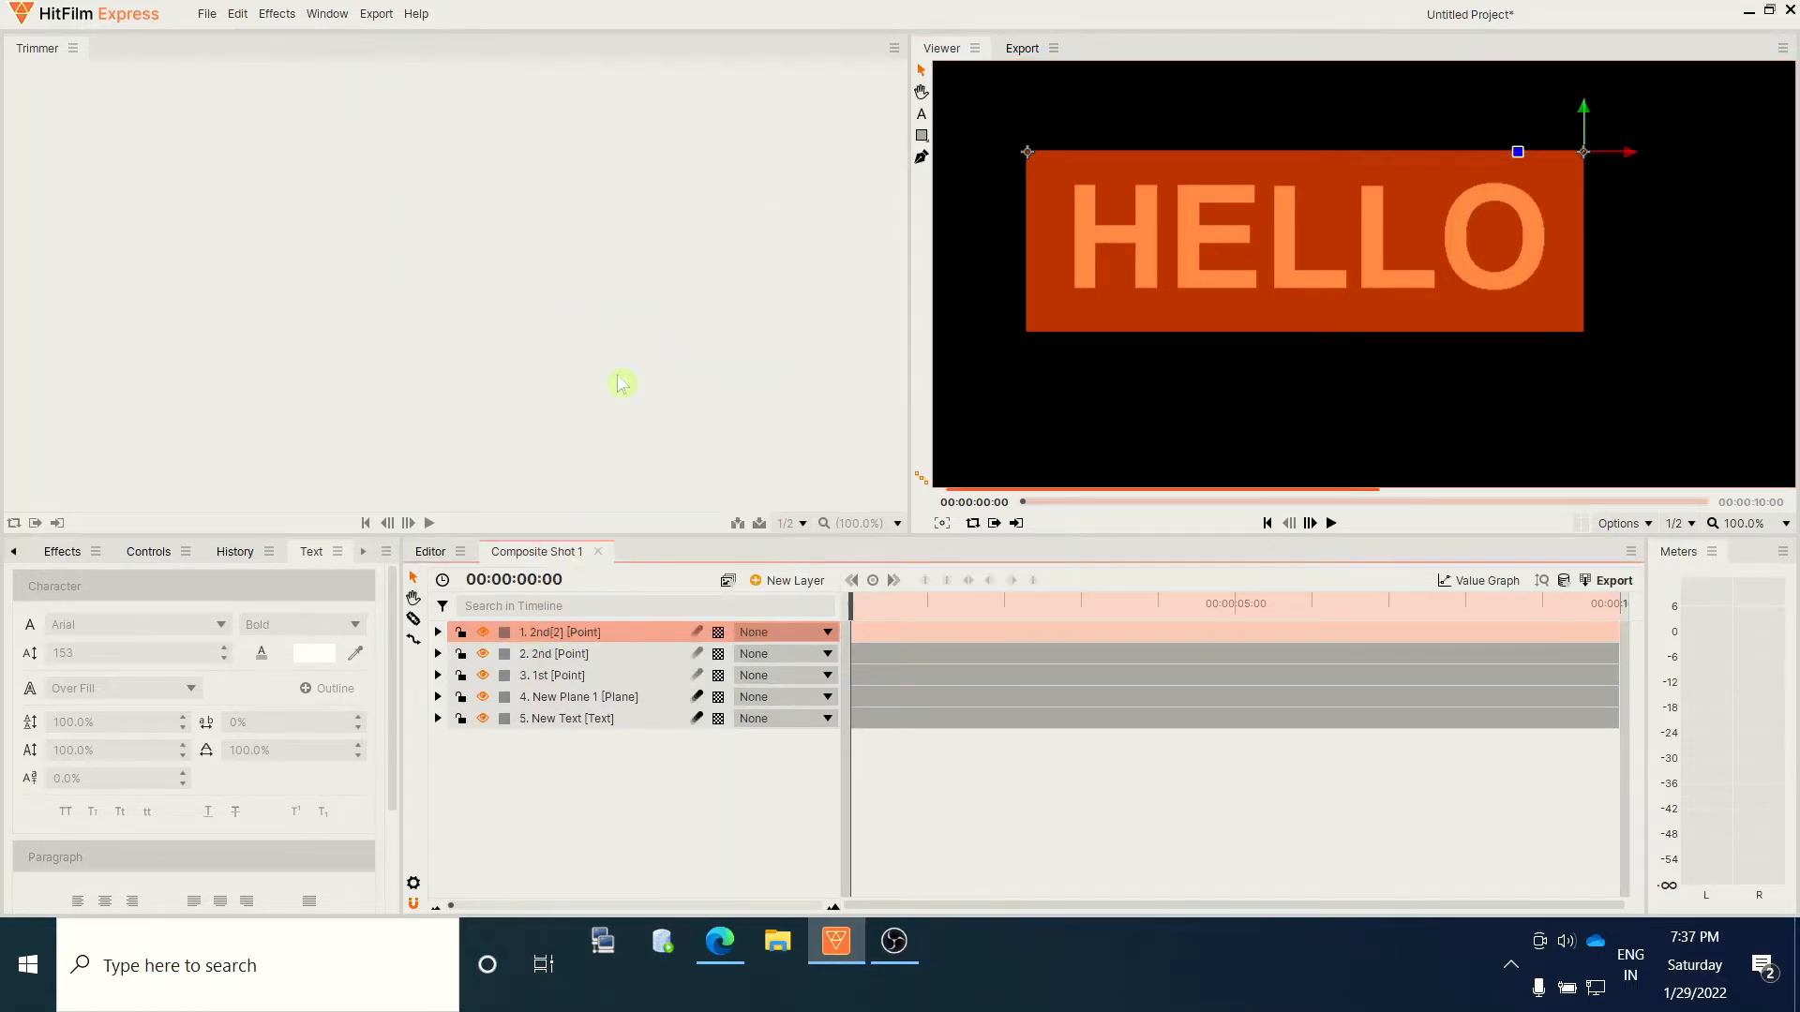
pyautogui.rightClick(563, 634)
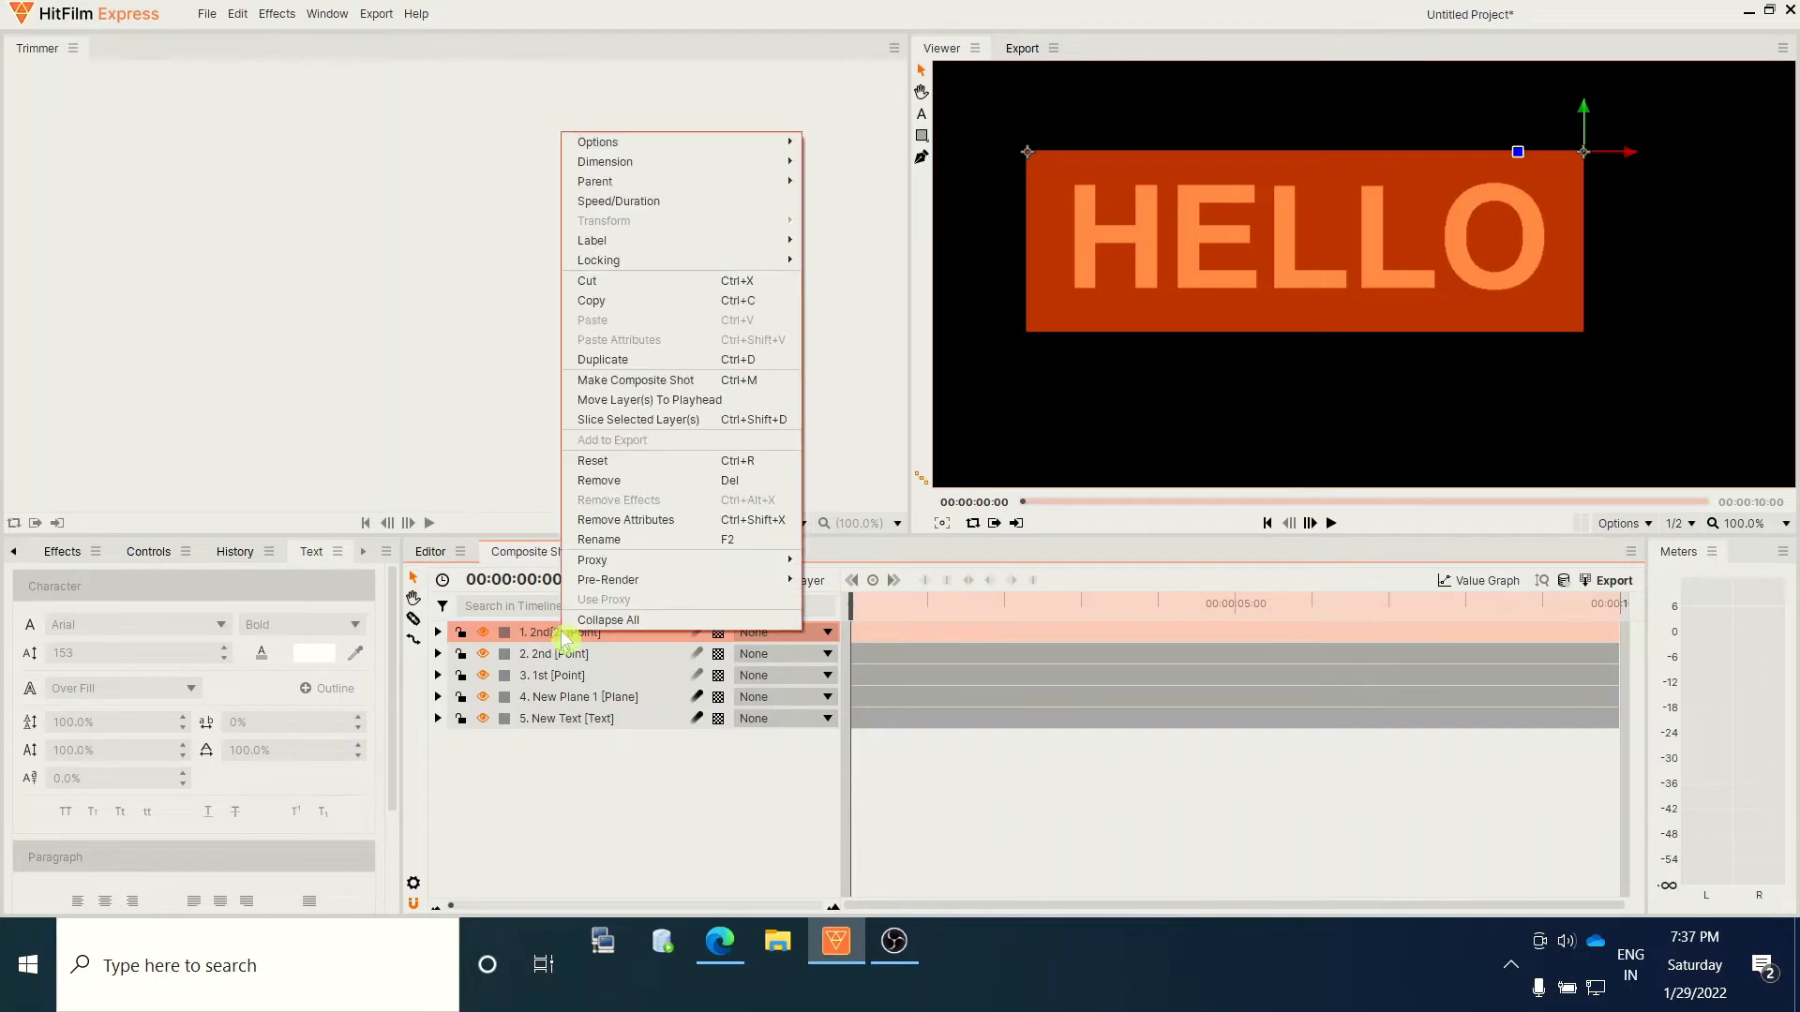
pyautogui.click(622, 540)
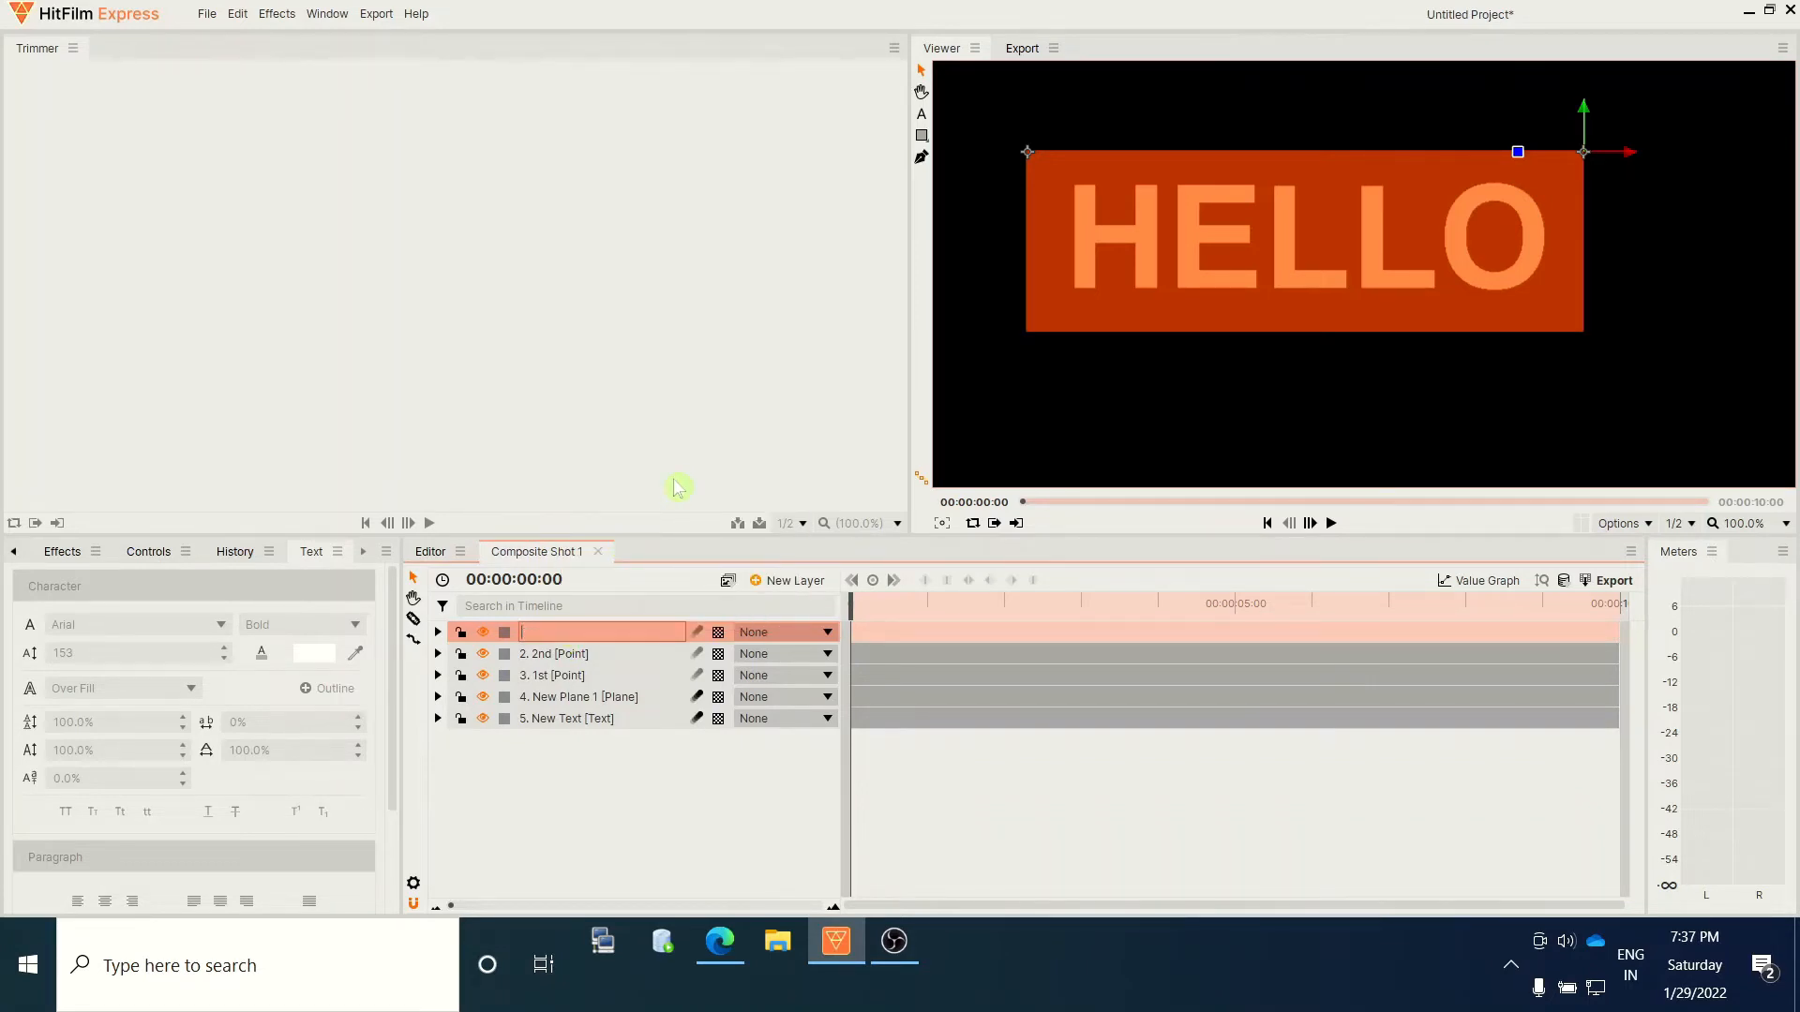
pyautogui.click(615, 845)
pyautogui.click(575, 632)
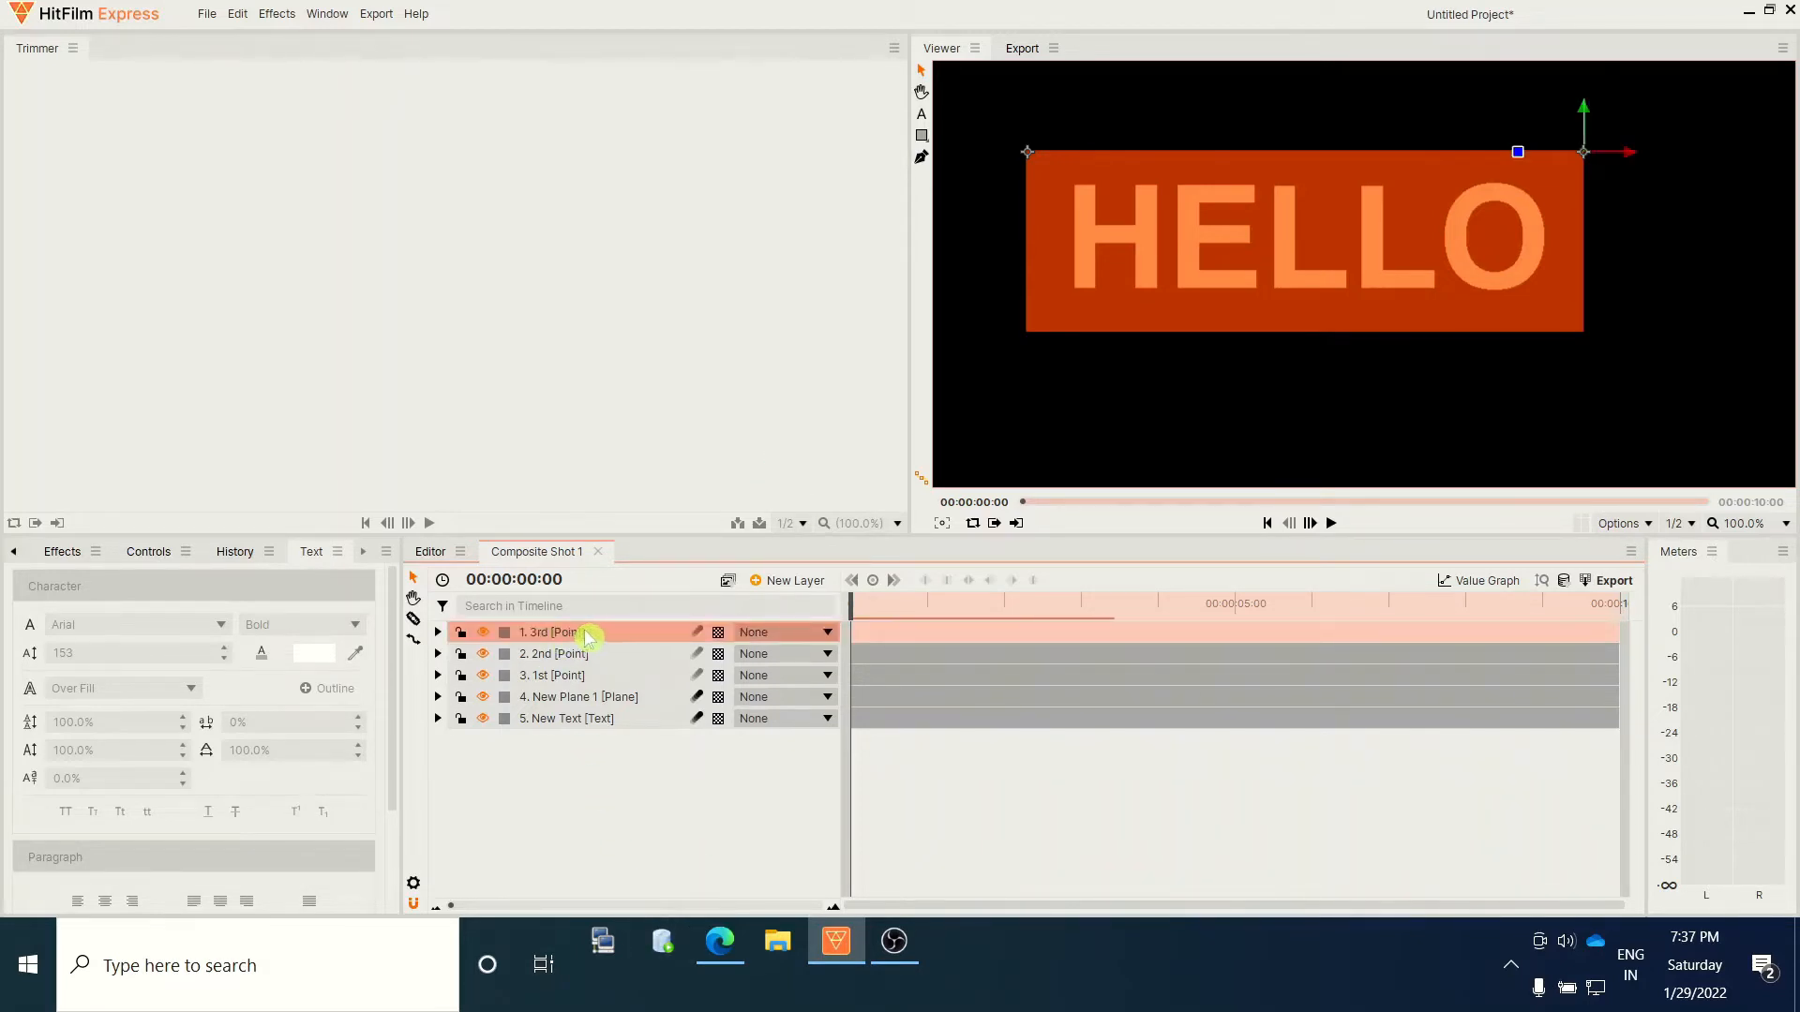
pyautogui.moveTo(1587, 110); pyautogui.dragTo(1592, 285)
pyautogui.moveTo(1588, 280); pyautogui.dragTo(1588, 284)
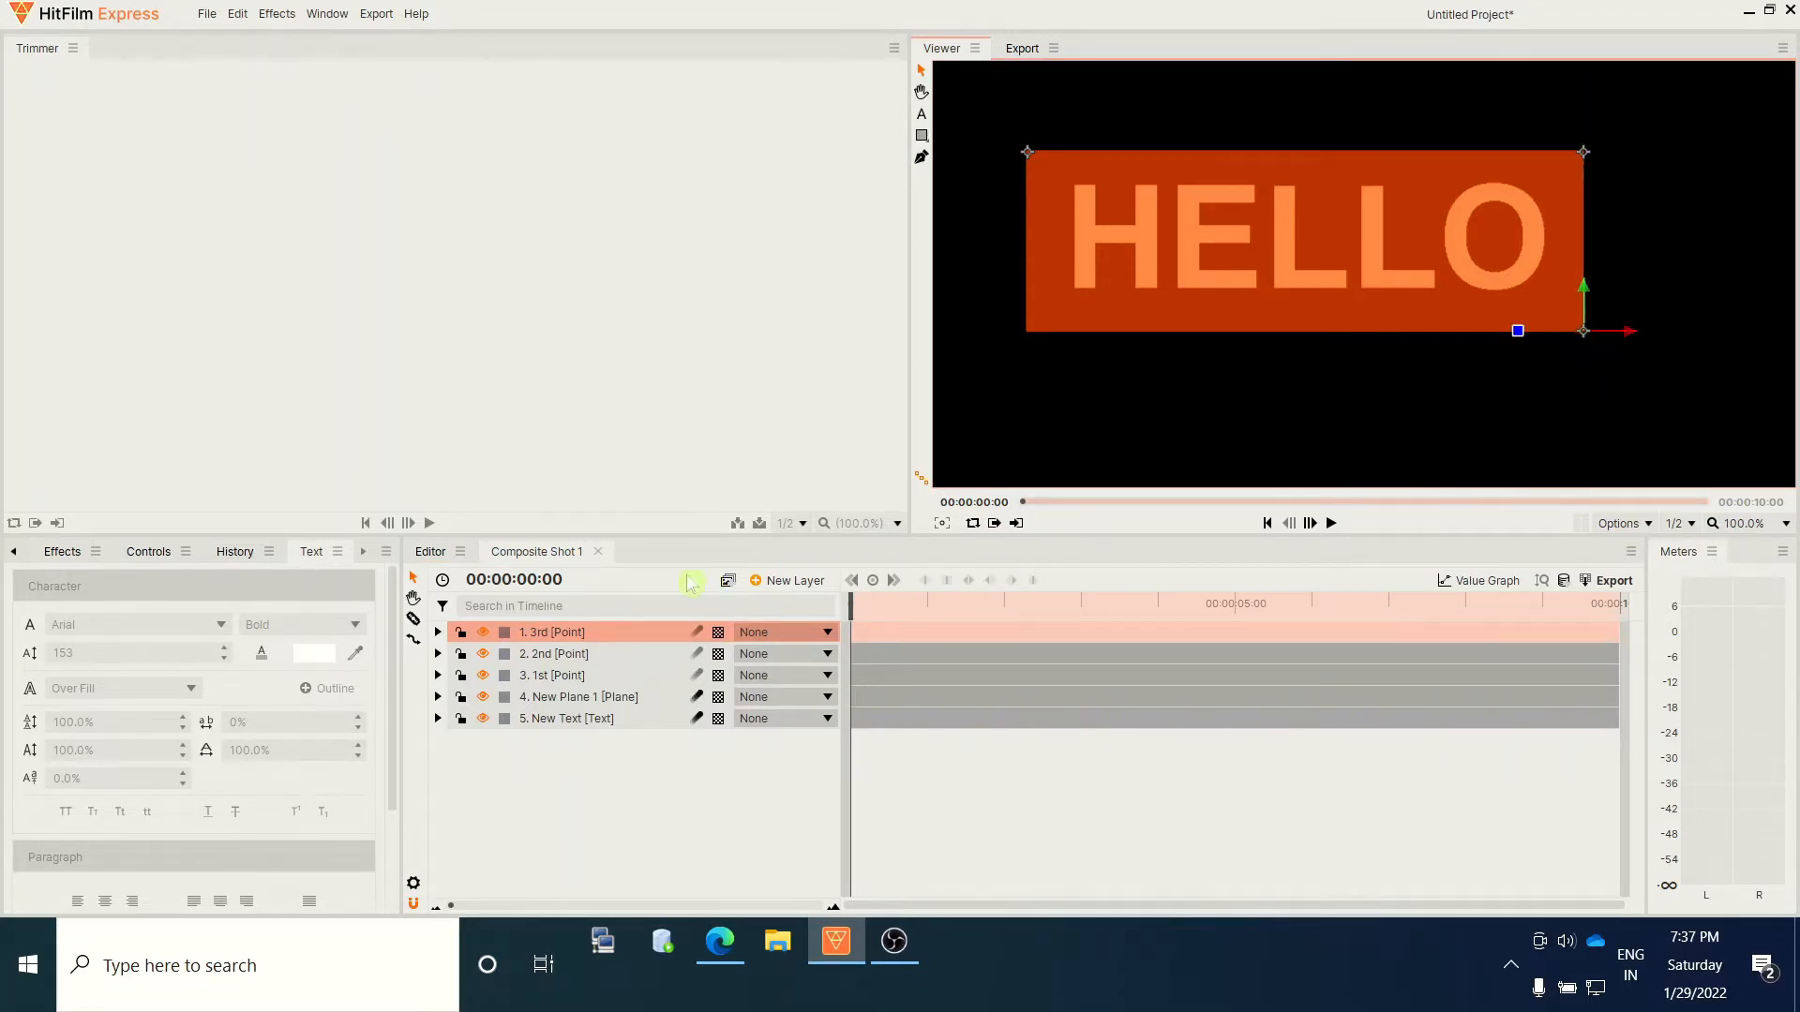
# Duplicate the 3rd point layer as 4th and place it on the plane's lower-left corner
pyautogui.rightClick(559, 633)
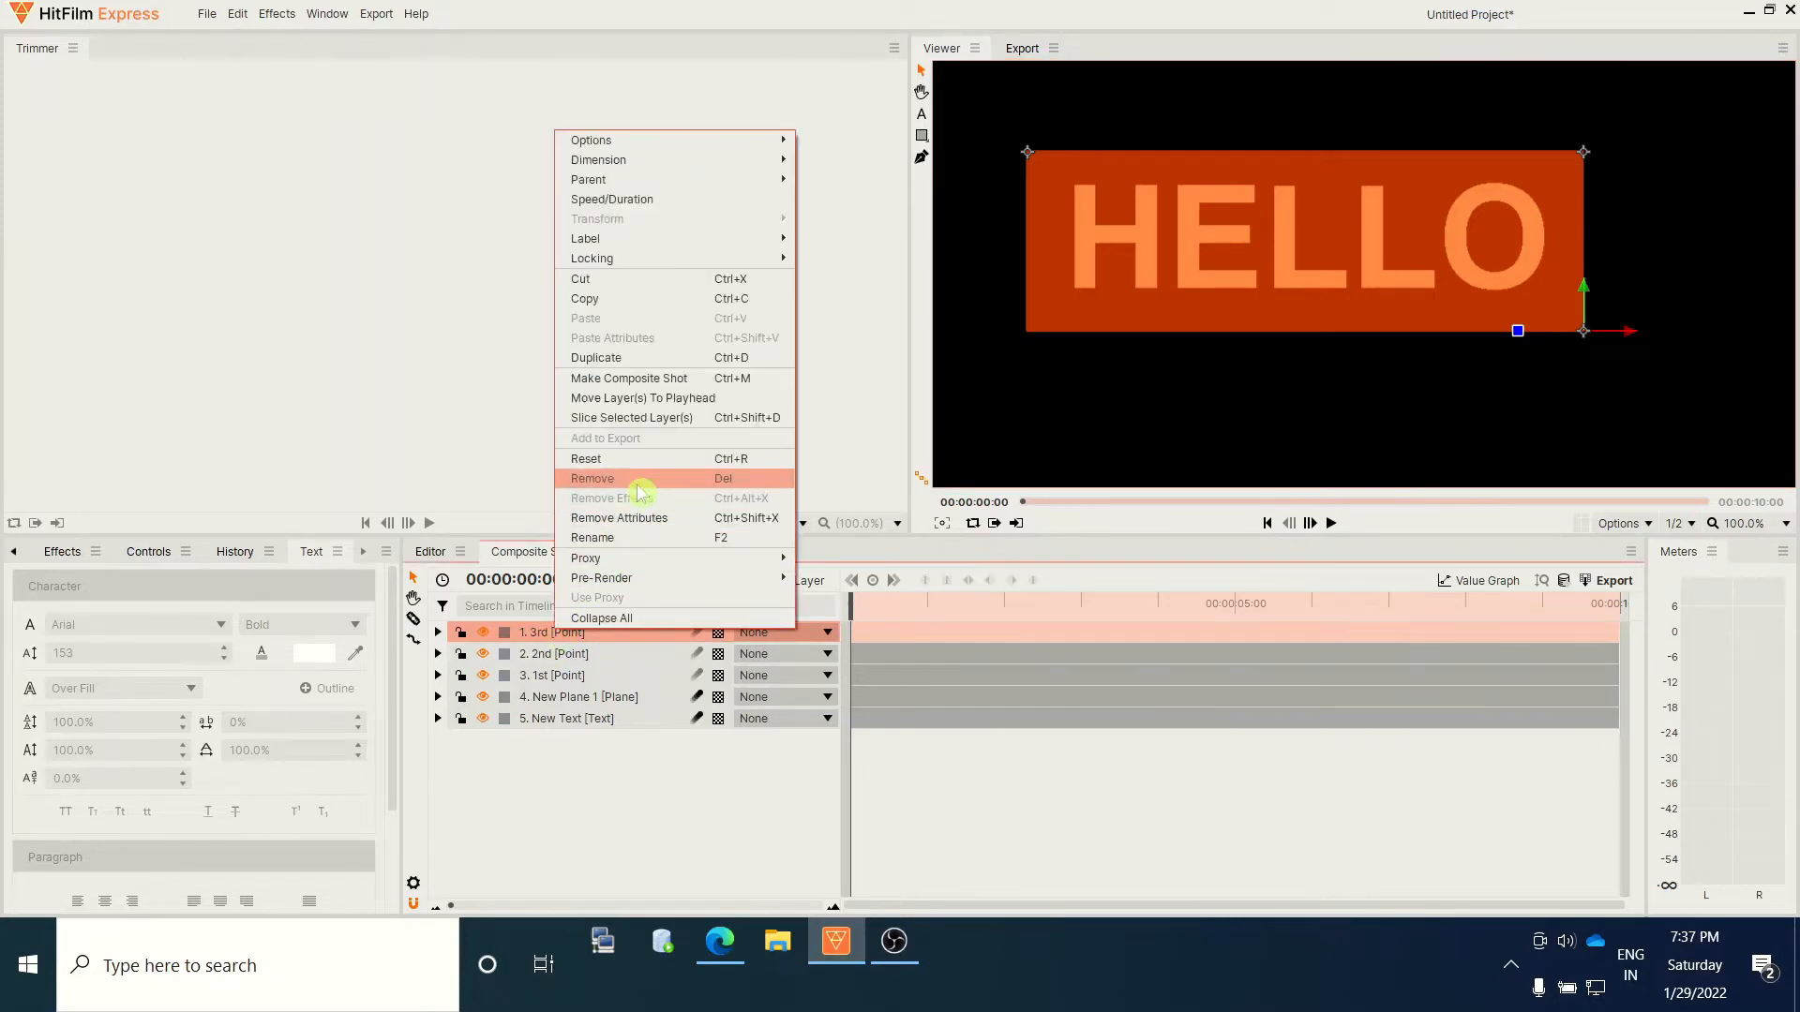
pyautogui.click(630, 358)
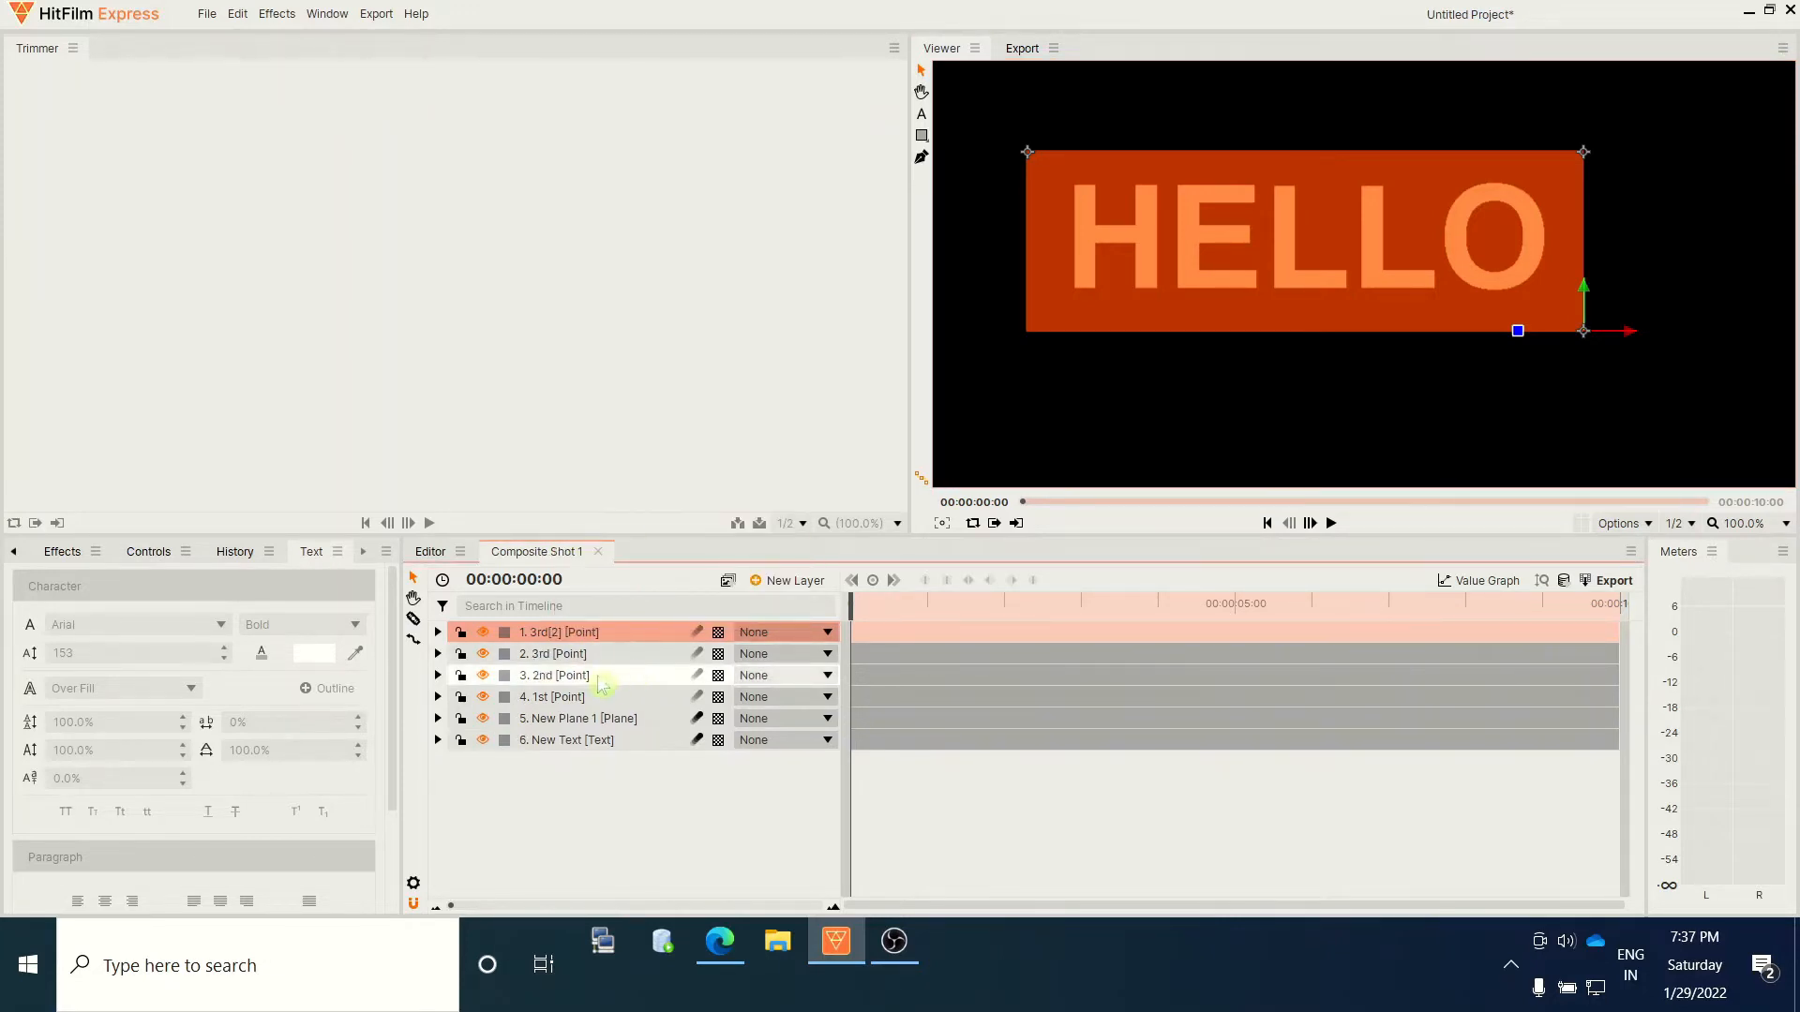
pyautogui.rightClick(550, 640)
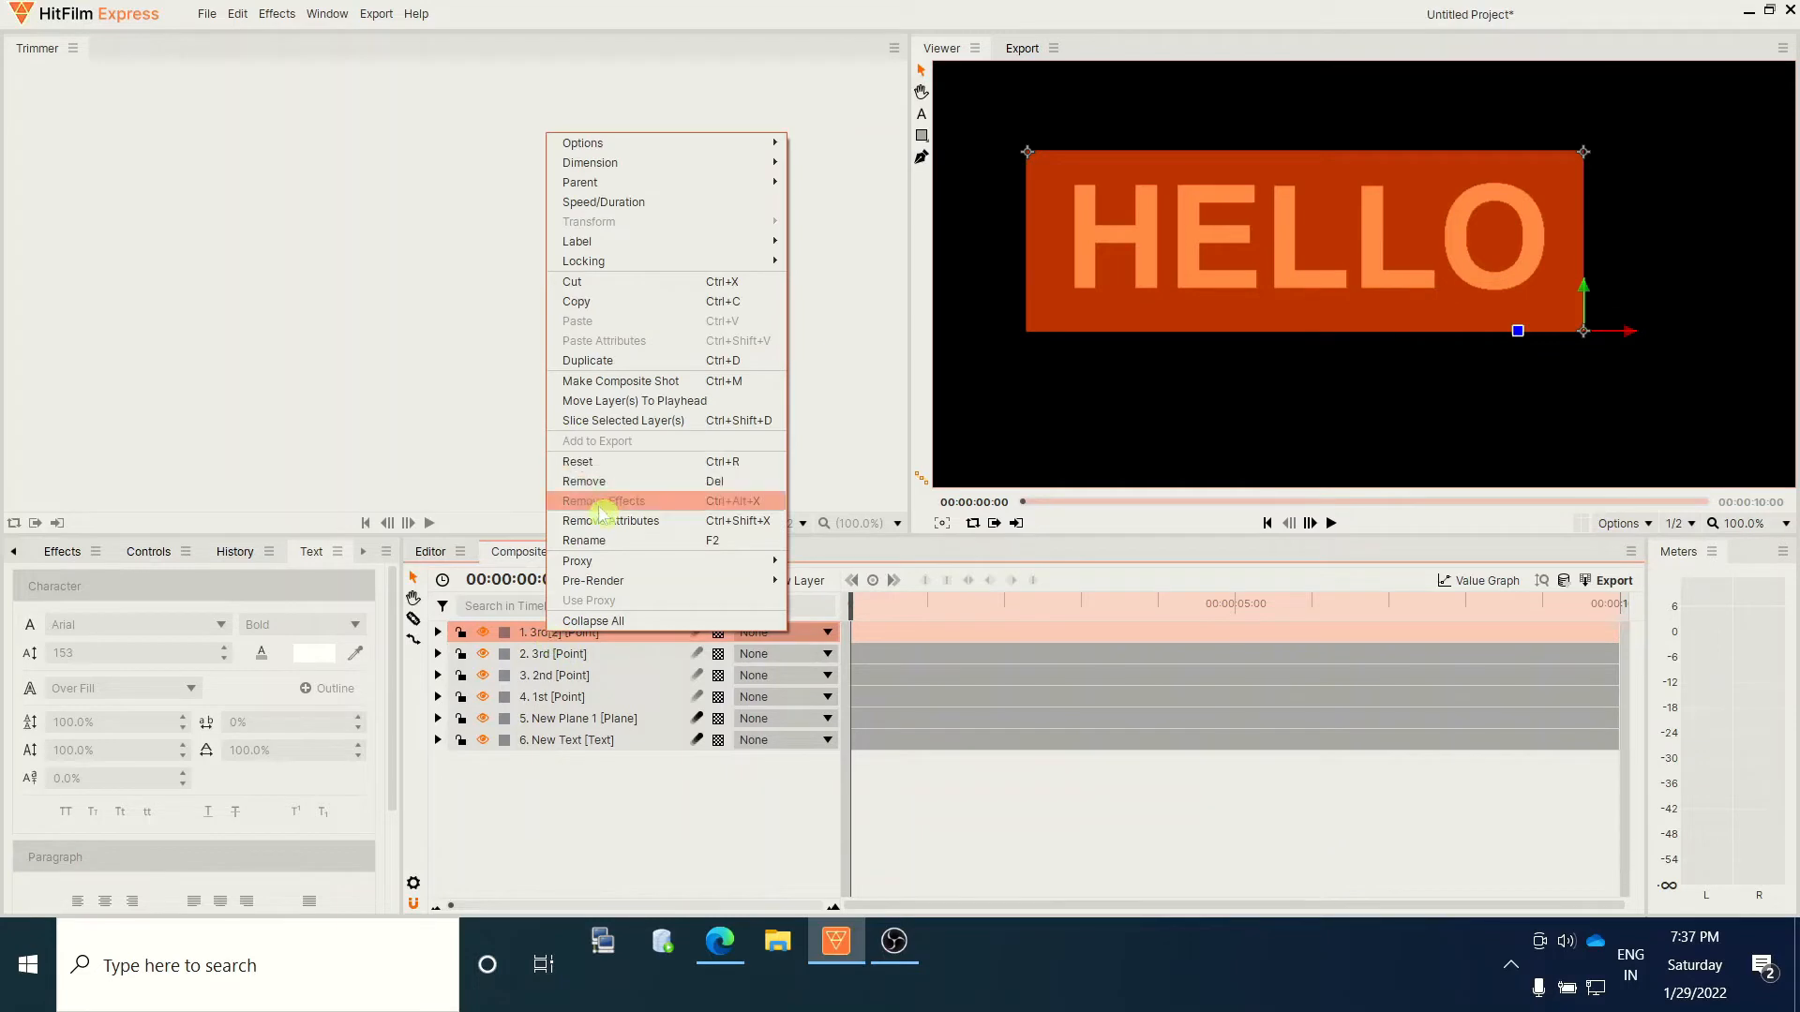
pyautogui.click(611, 543)
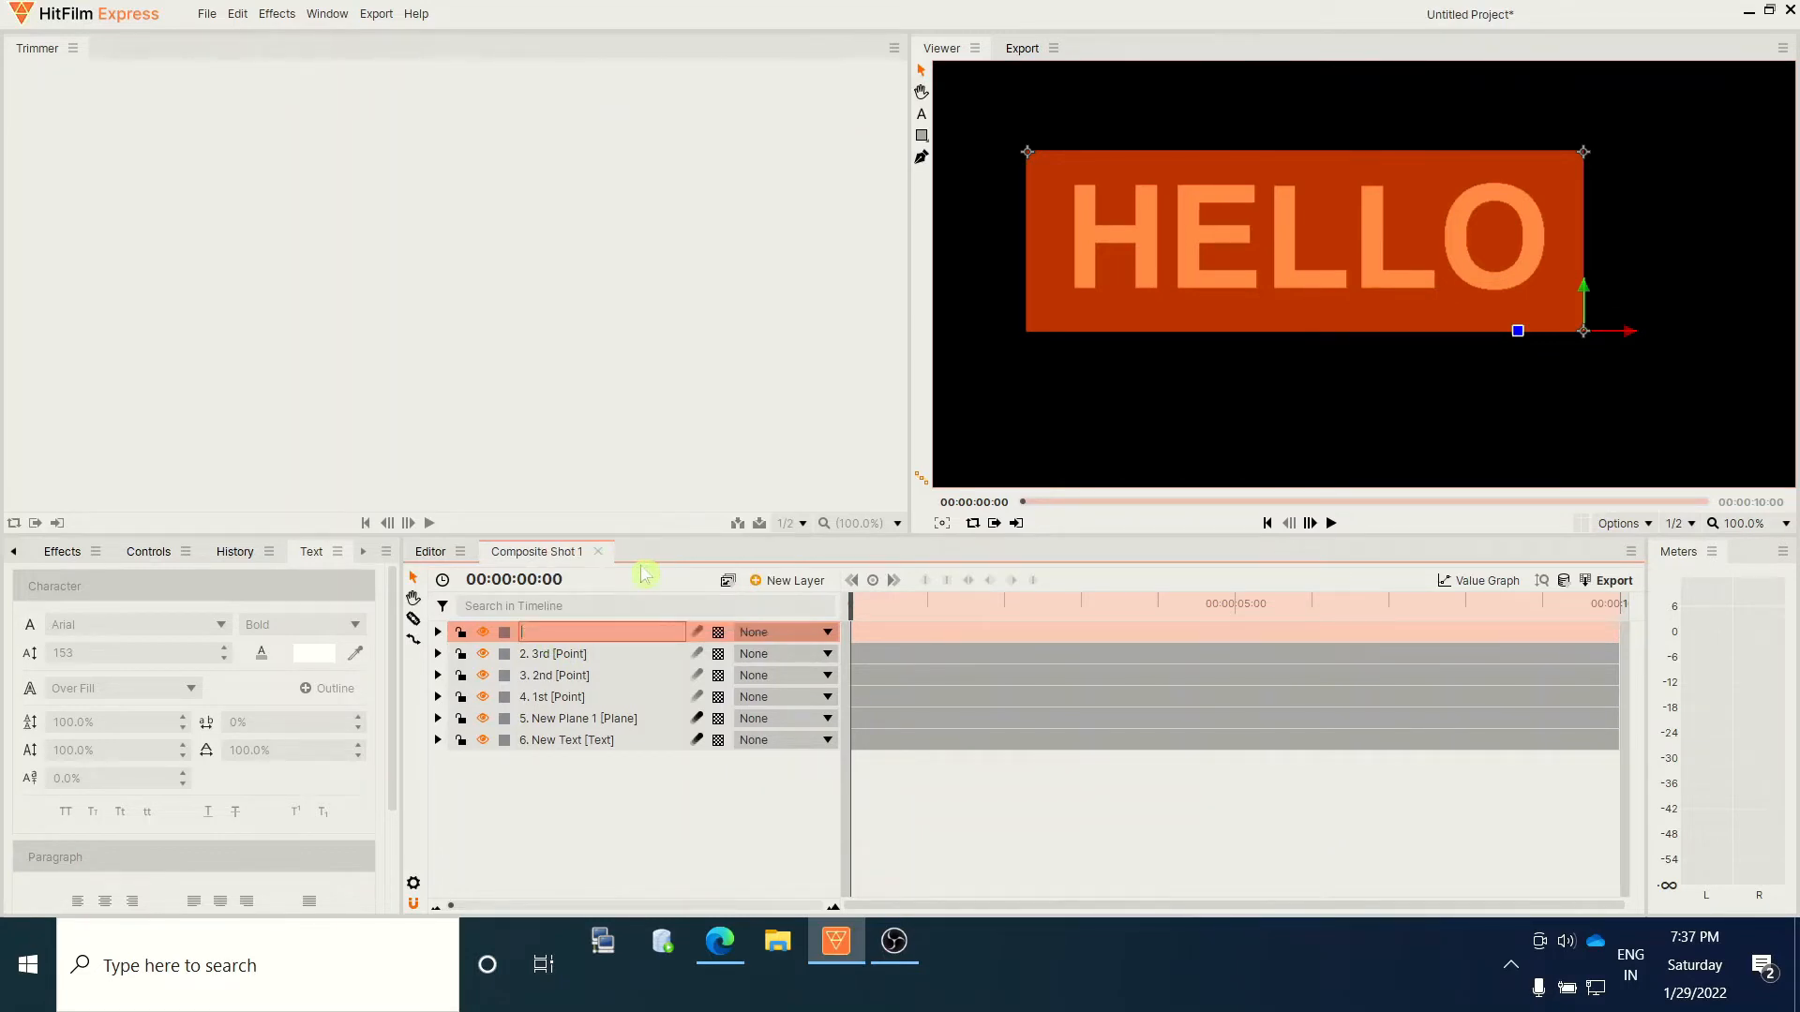
pyautogui.write('4th')
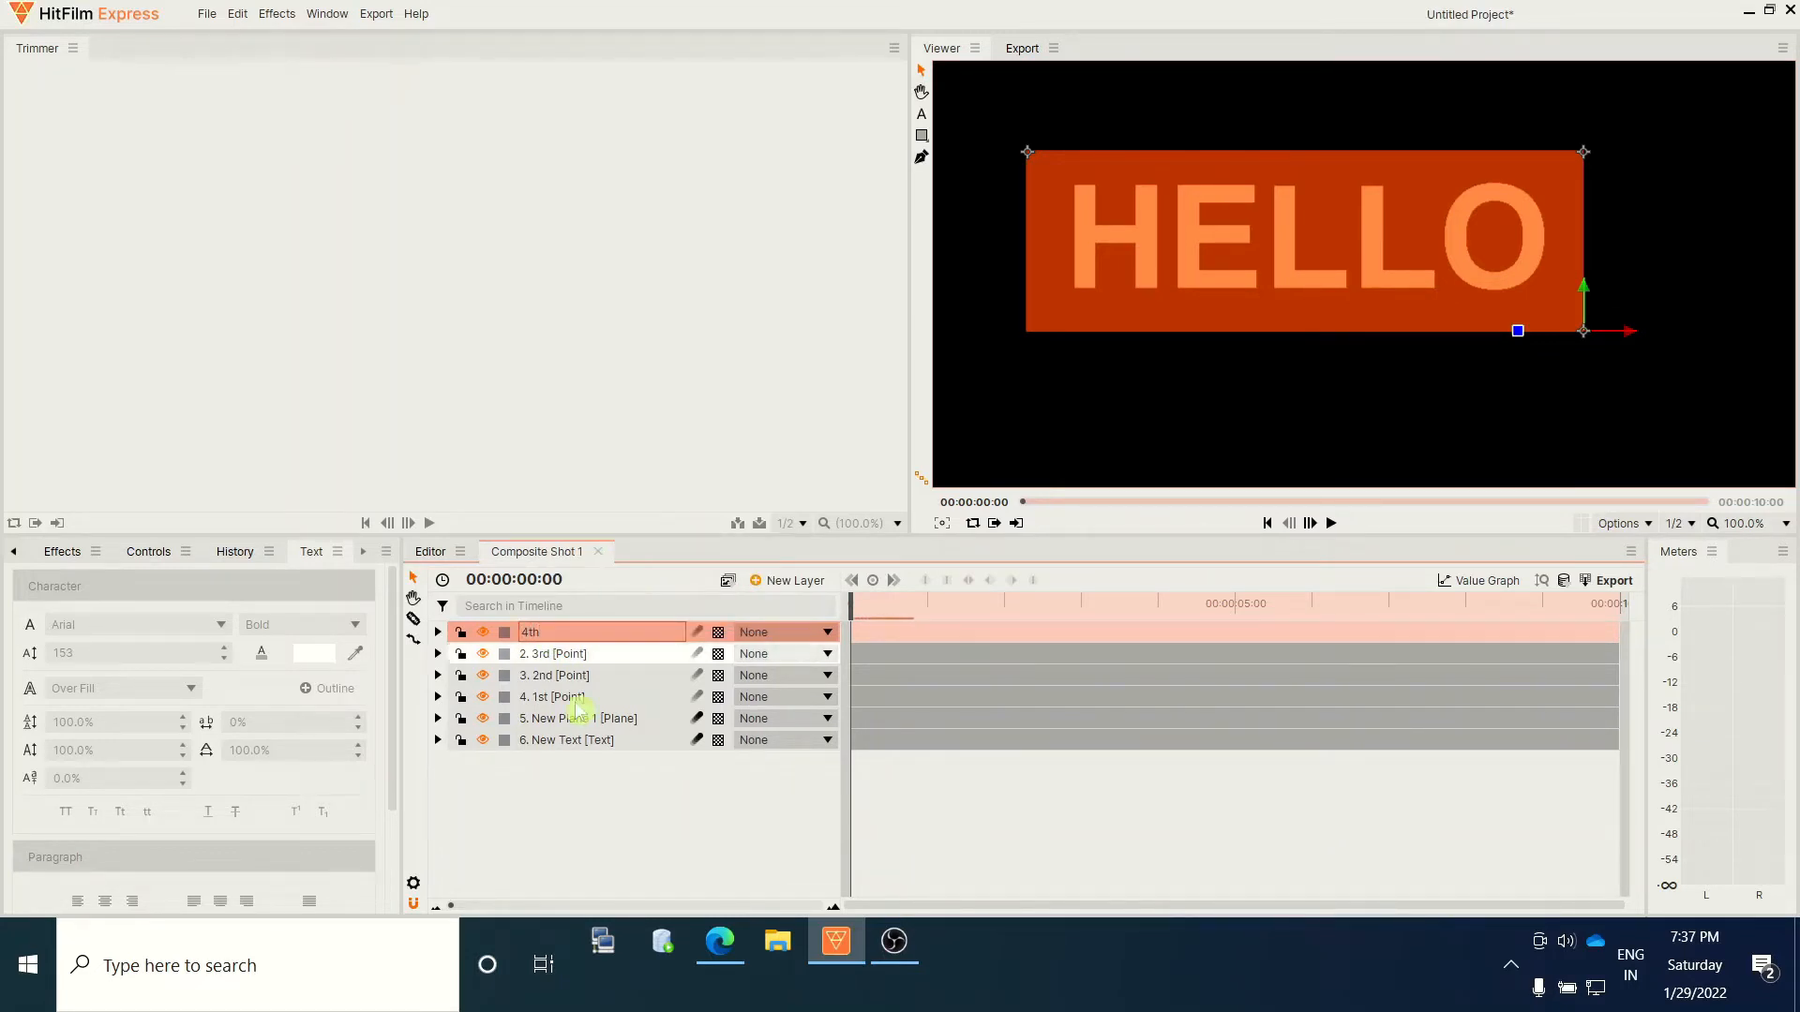
pyautogui.press('Return')
pyautogui.click(636, 841)
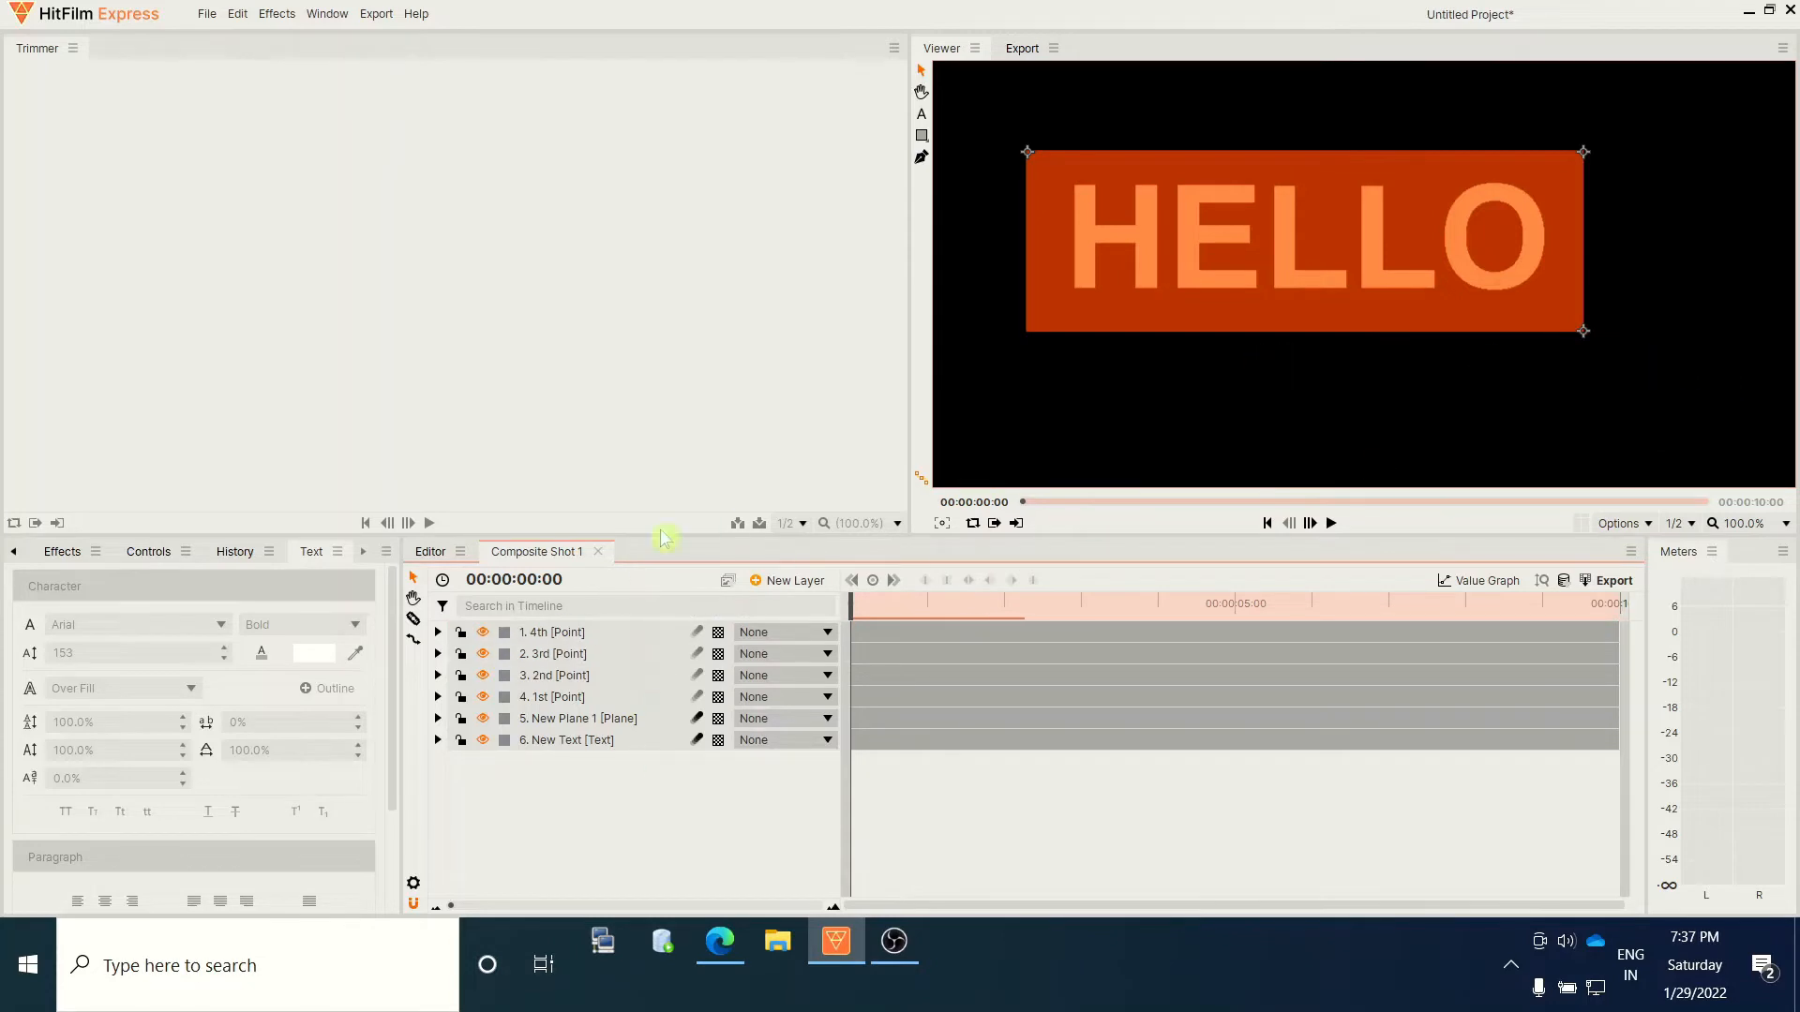
pyautogui.click(568, 636)
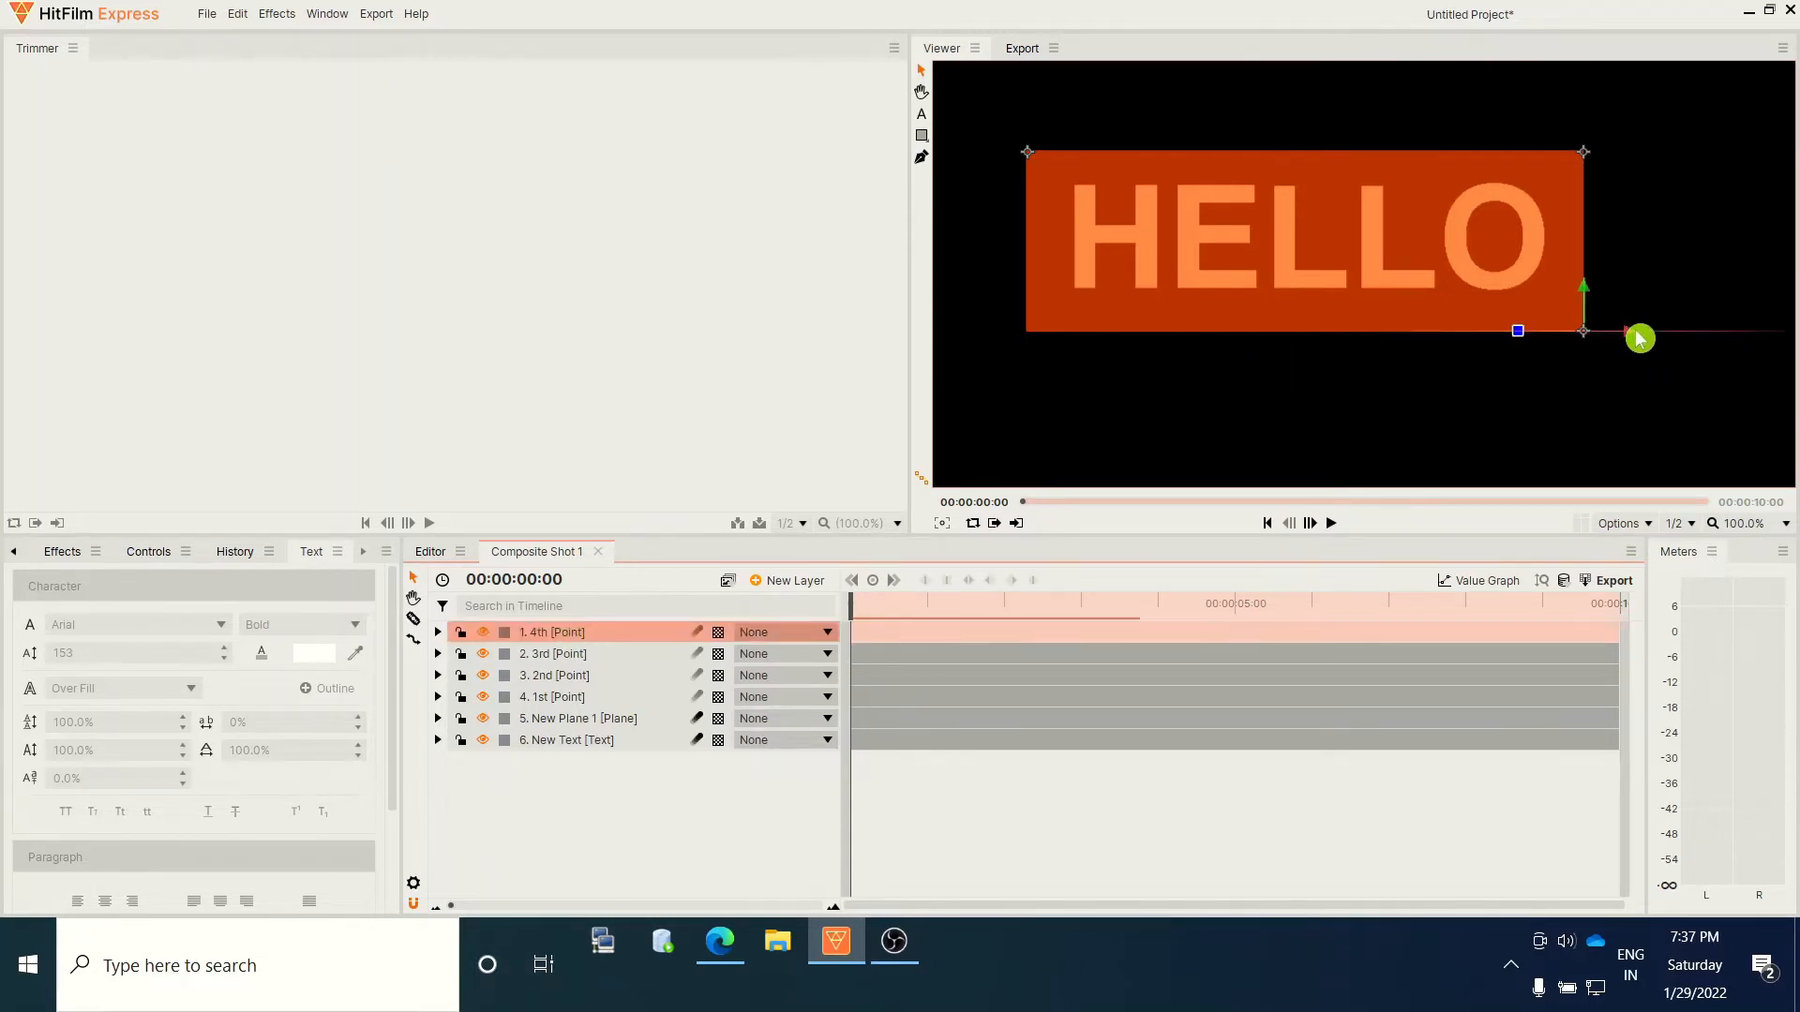
pyautogui.moveTo(1637, 339); pyautogui.dragTo(1082, 337)
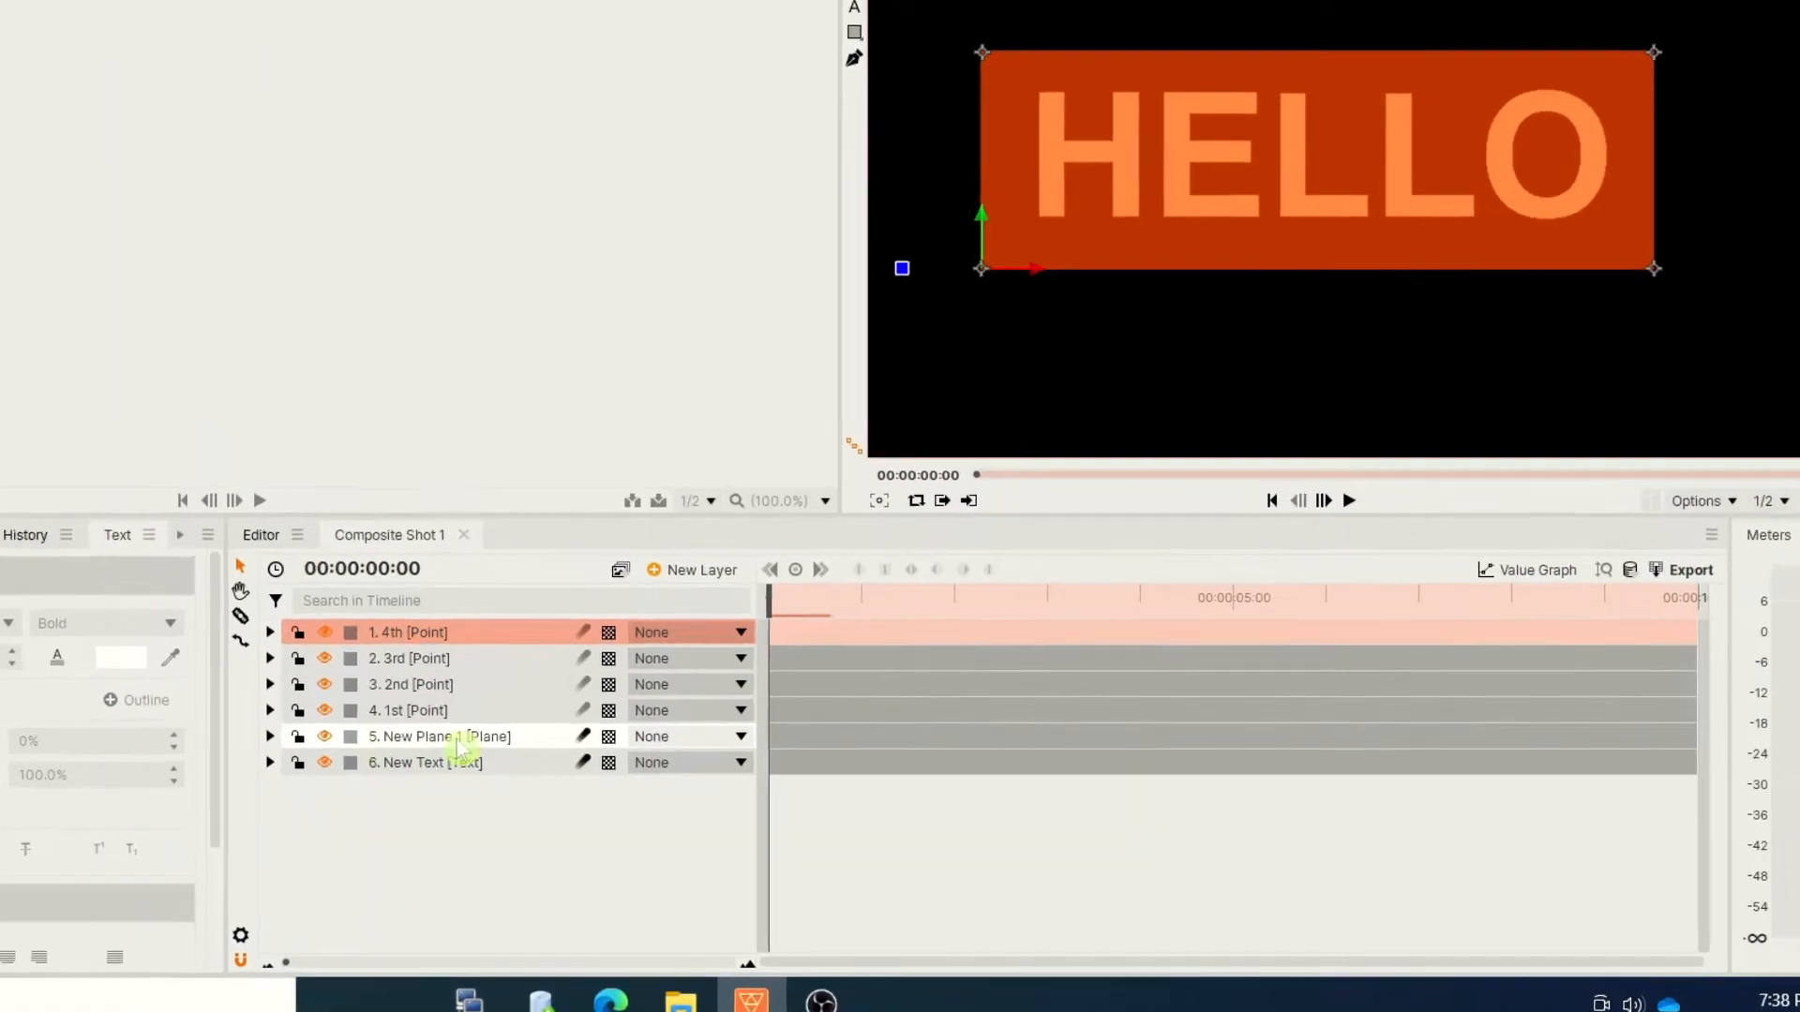
# Reset the opacity and scale of the New Plane 1 layer to their defaults
pyautogui.click(580, 719)
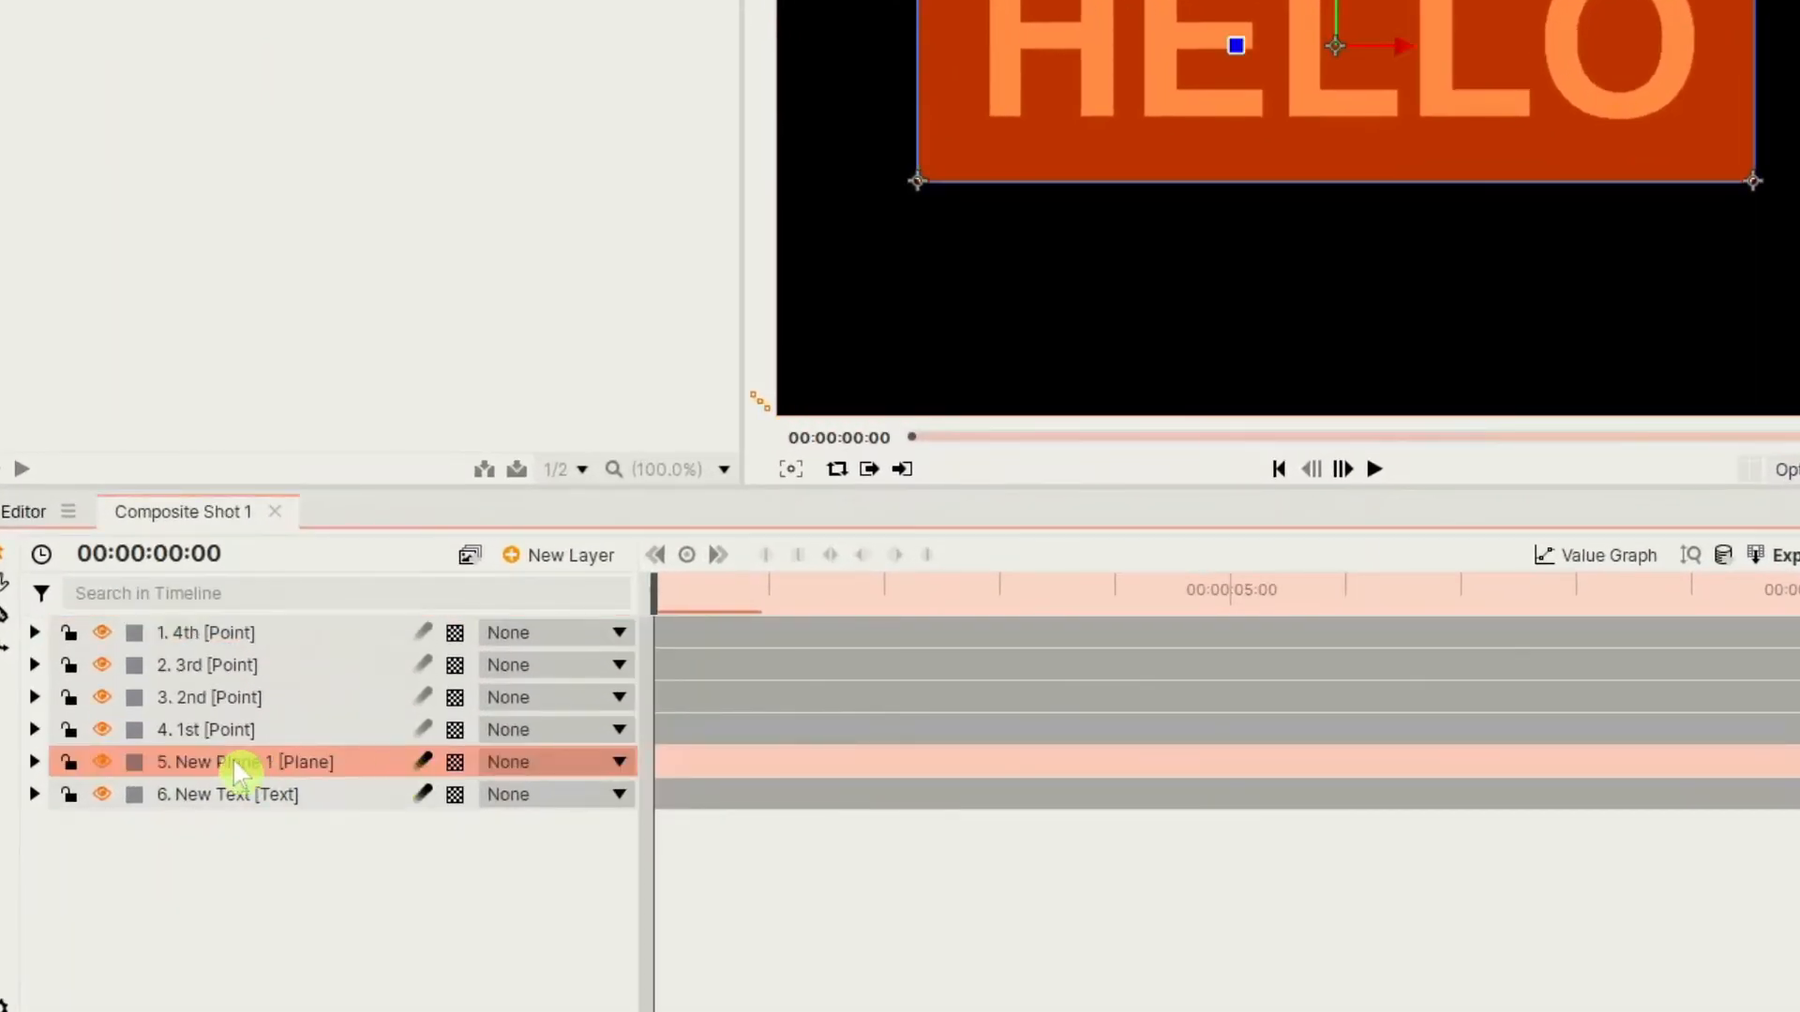
pyautogui.click(34, 761)
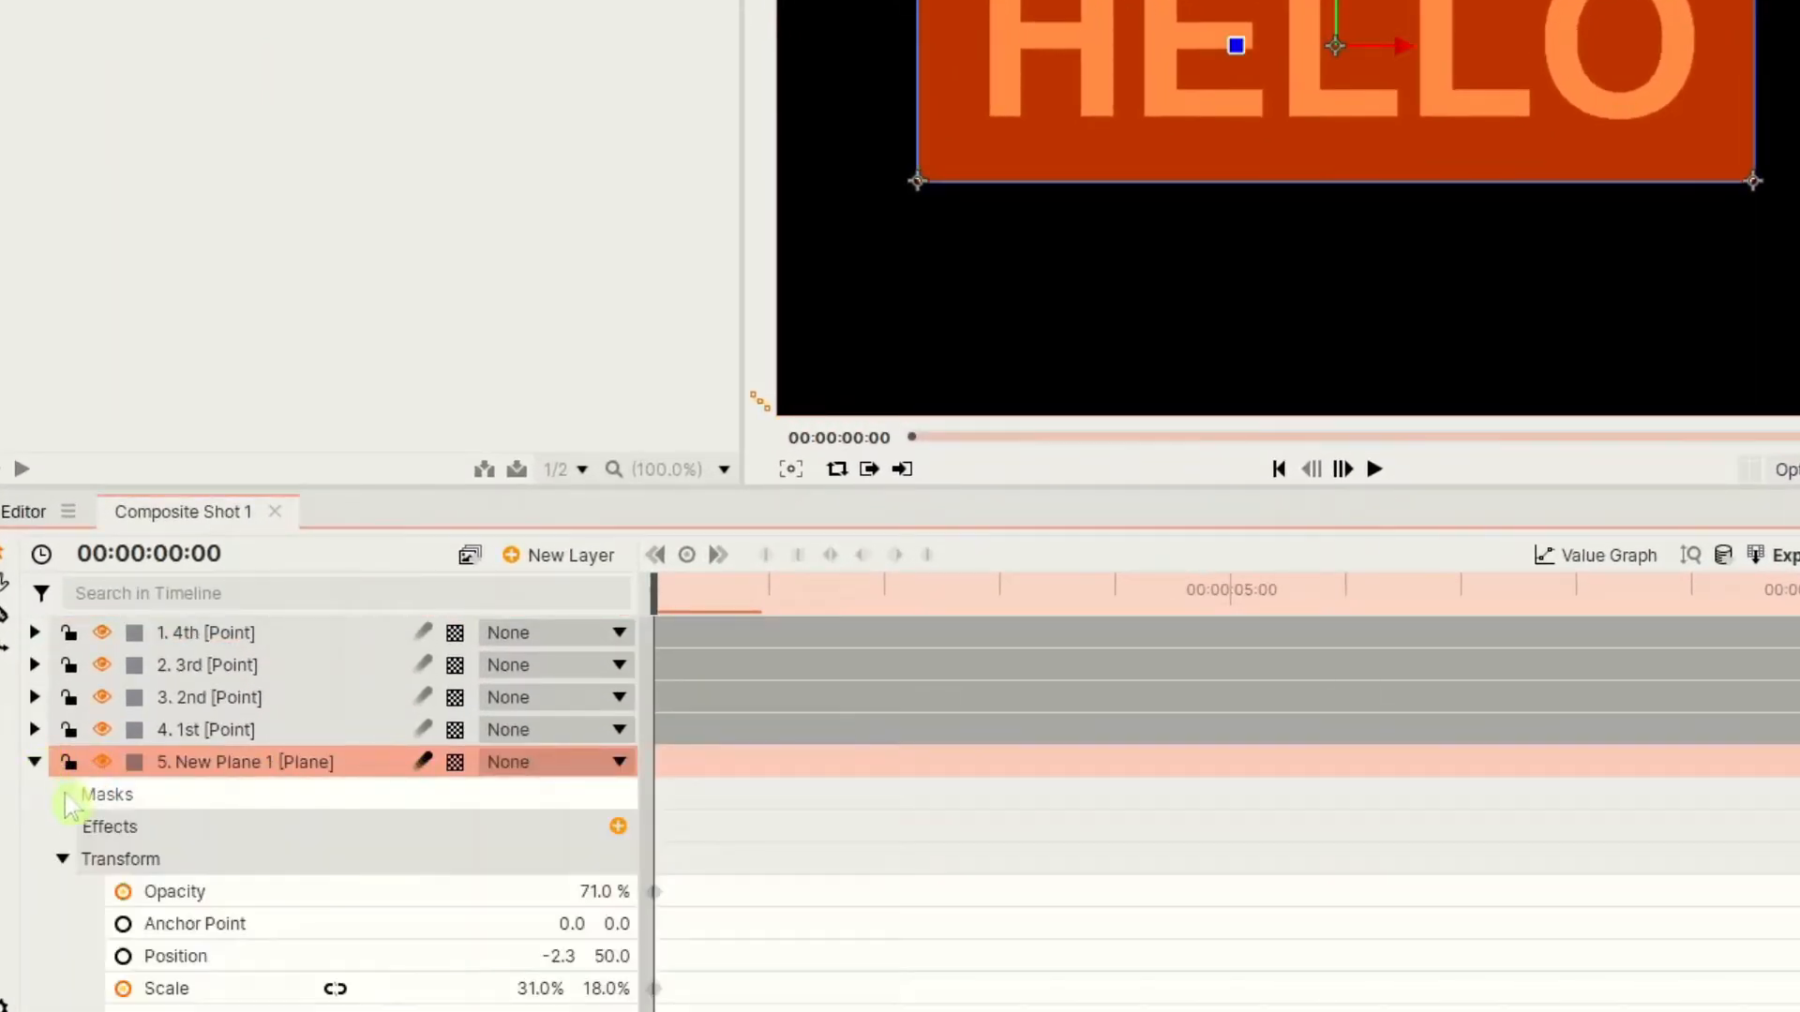
pyautogui.scroll(-1, 562, 815)
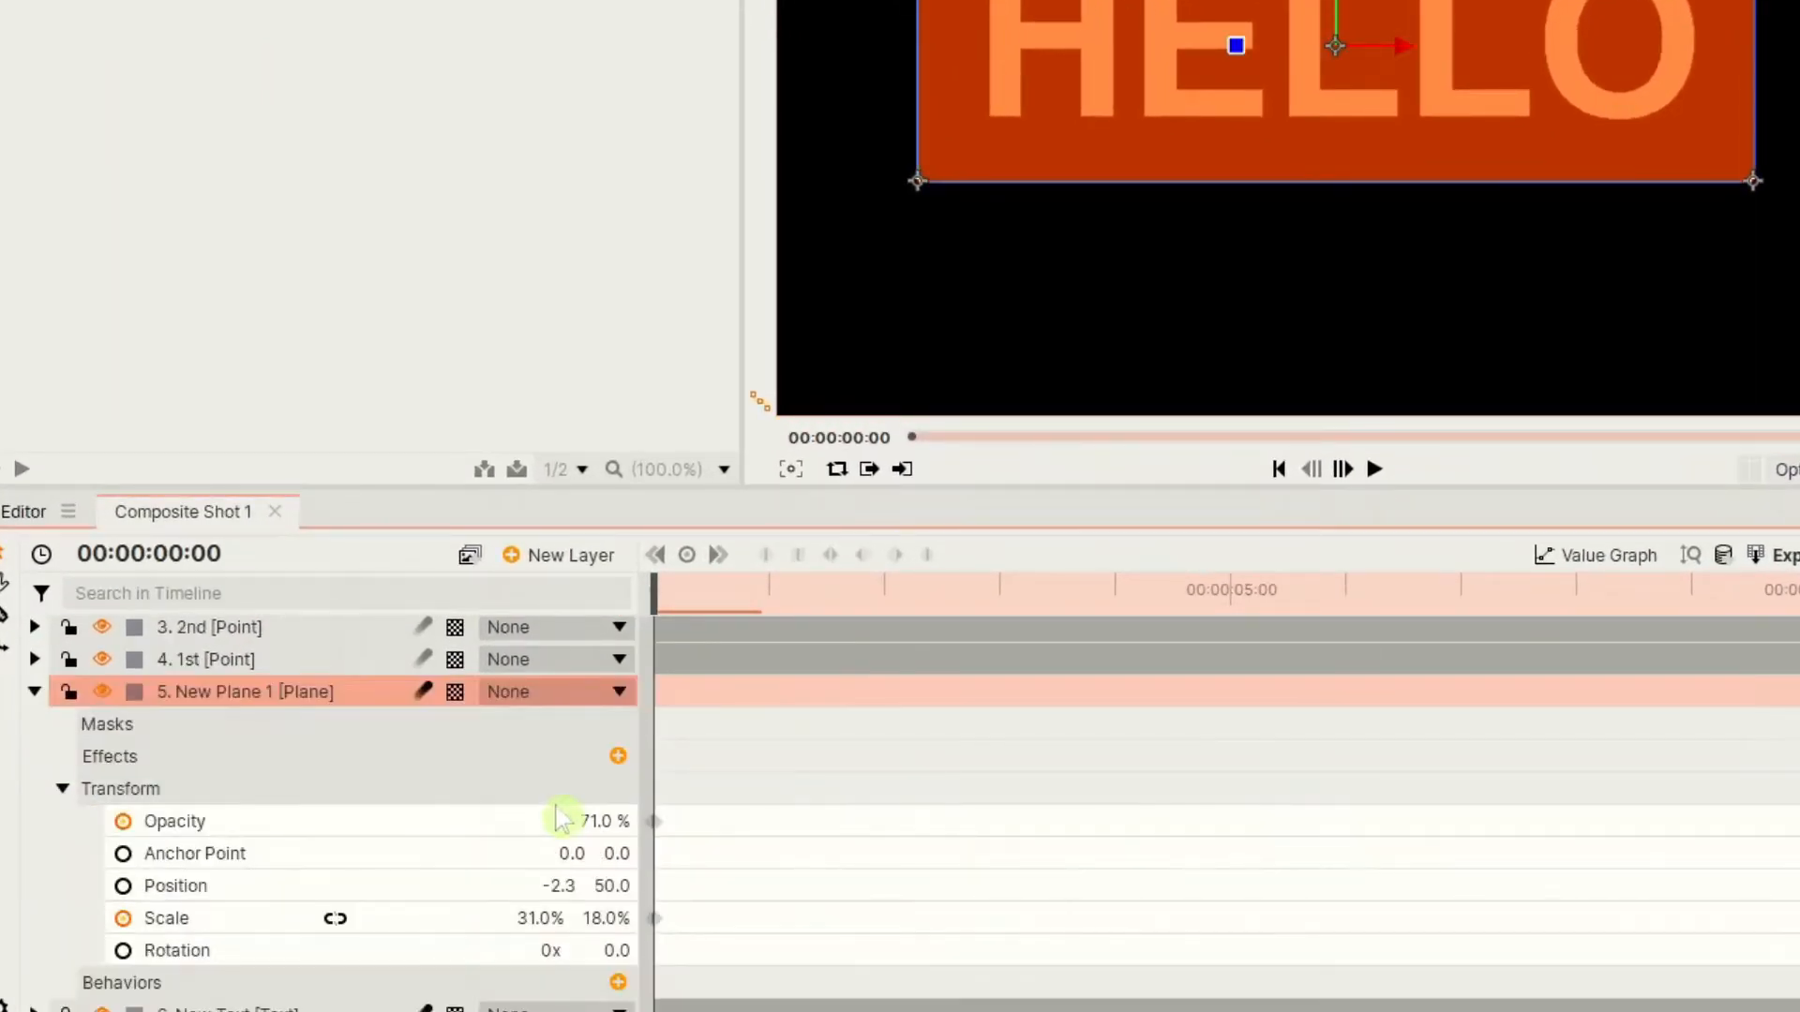
pyautogui.click(207, 822)
pyautogui.rightClick(206, 821)
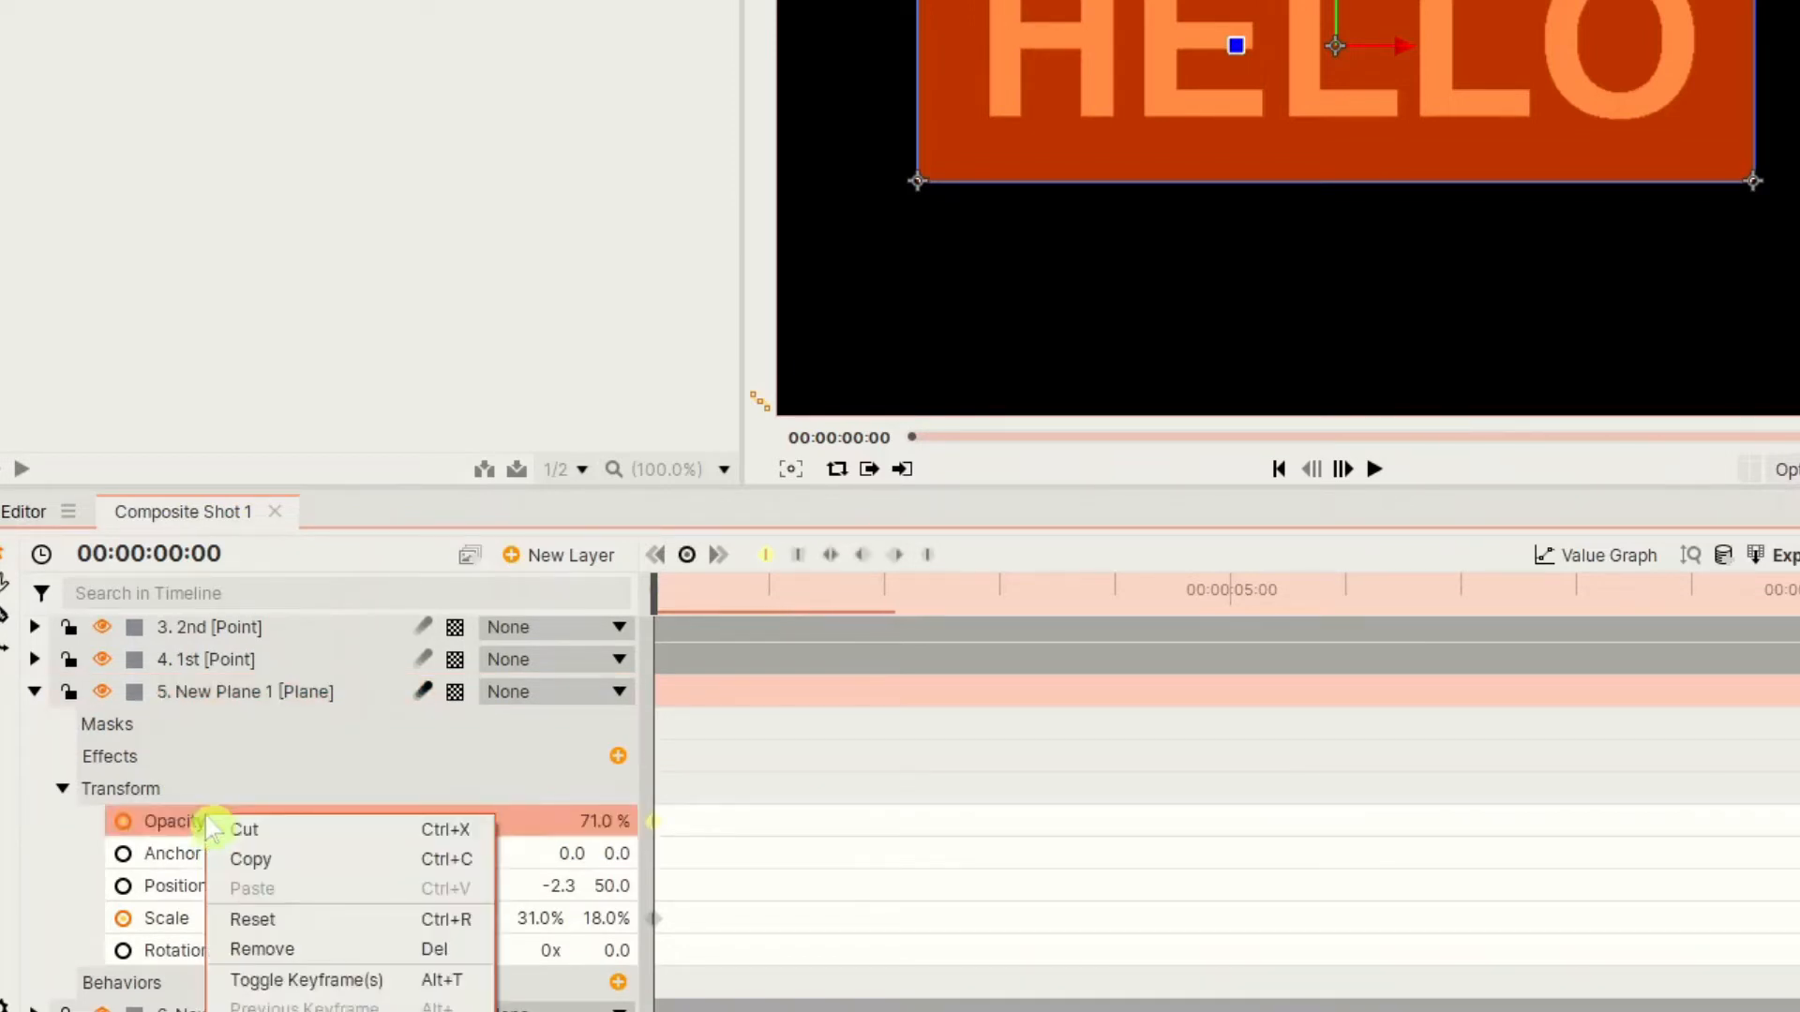
pyautogui.click(313, 923)
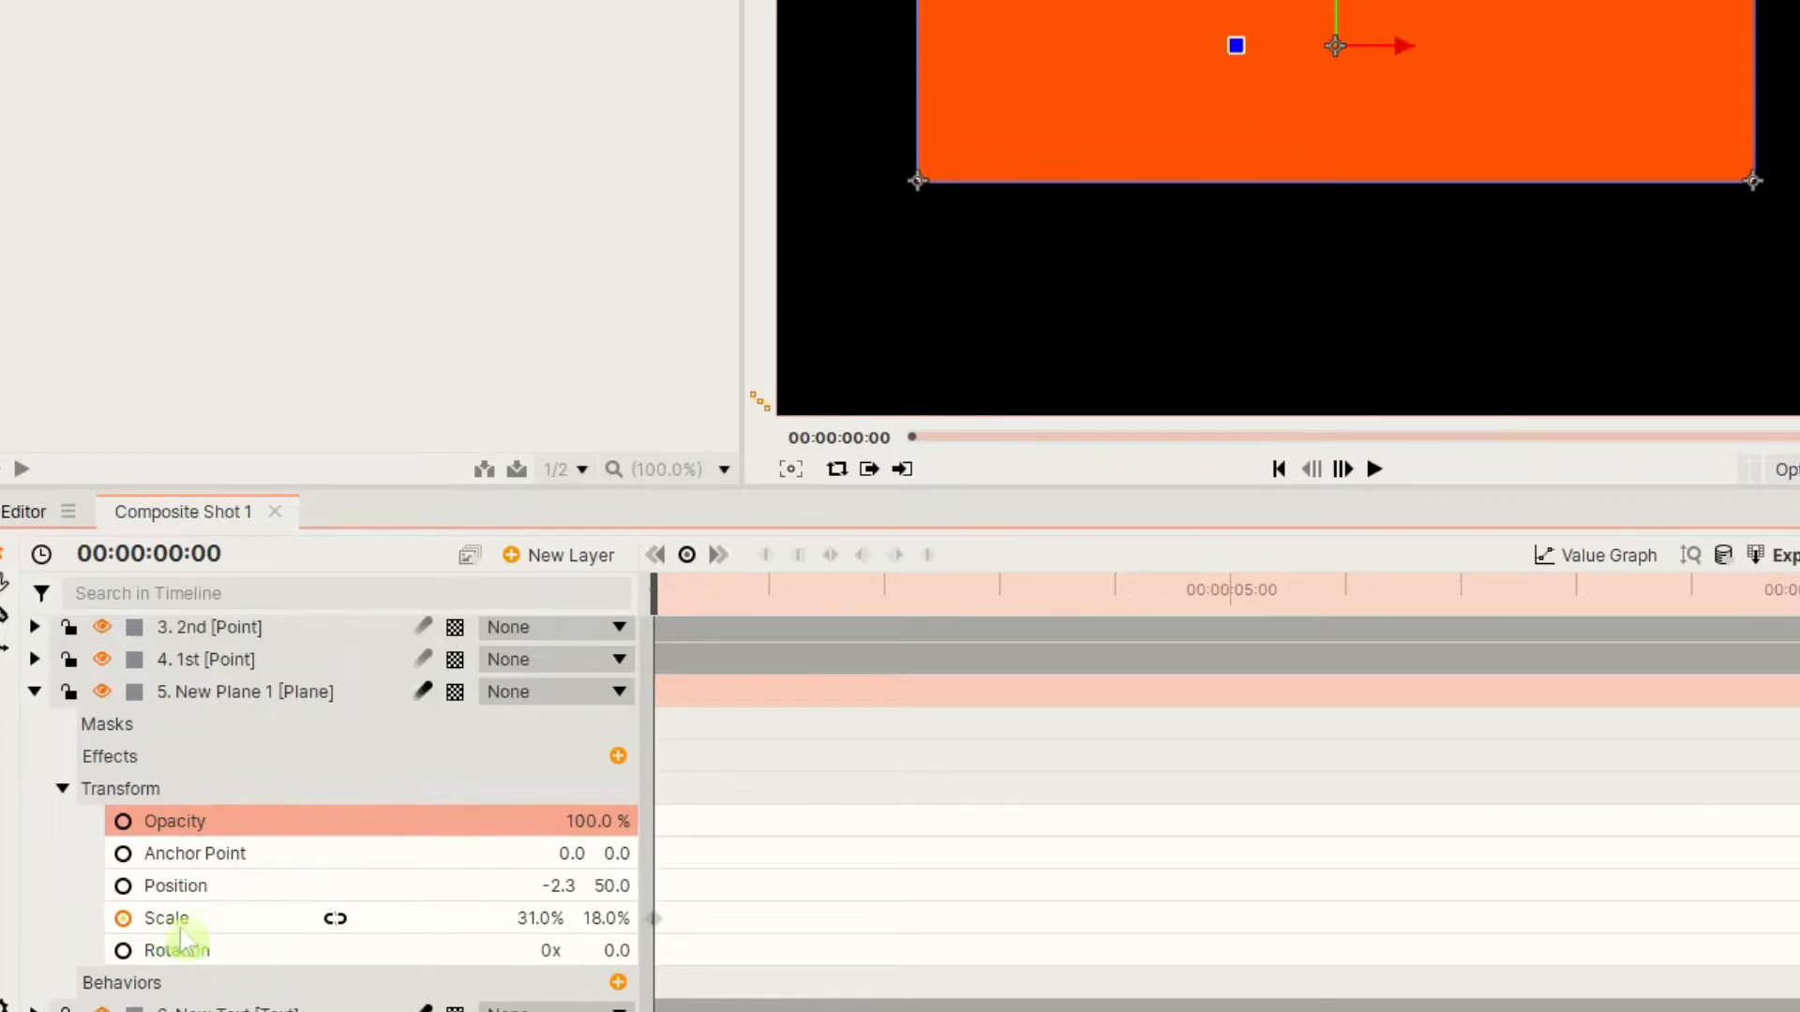
pyautogui.rightClick(393, 931)
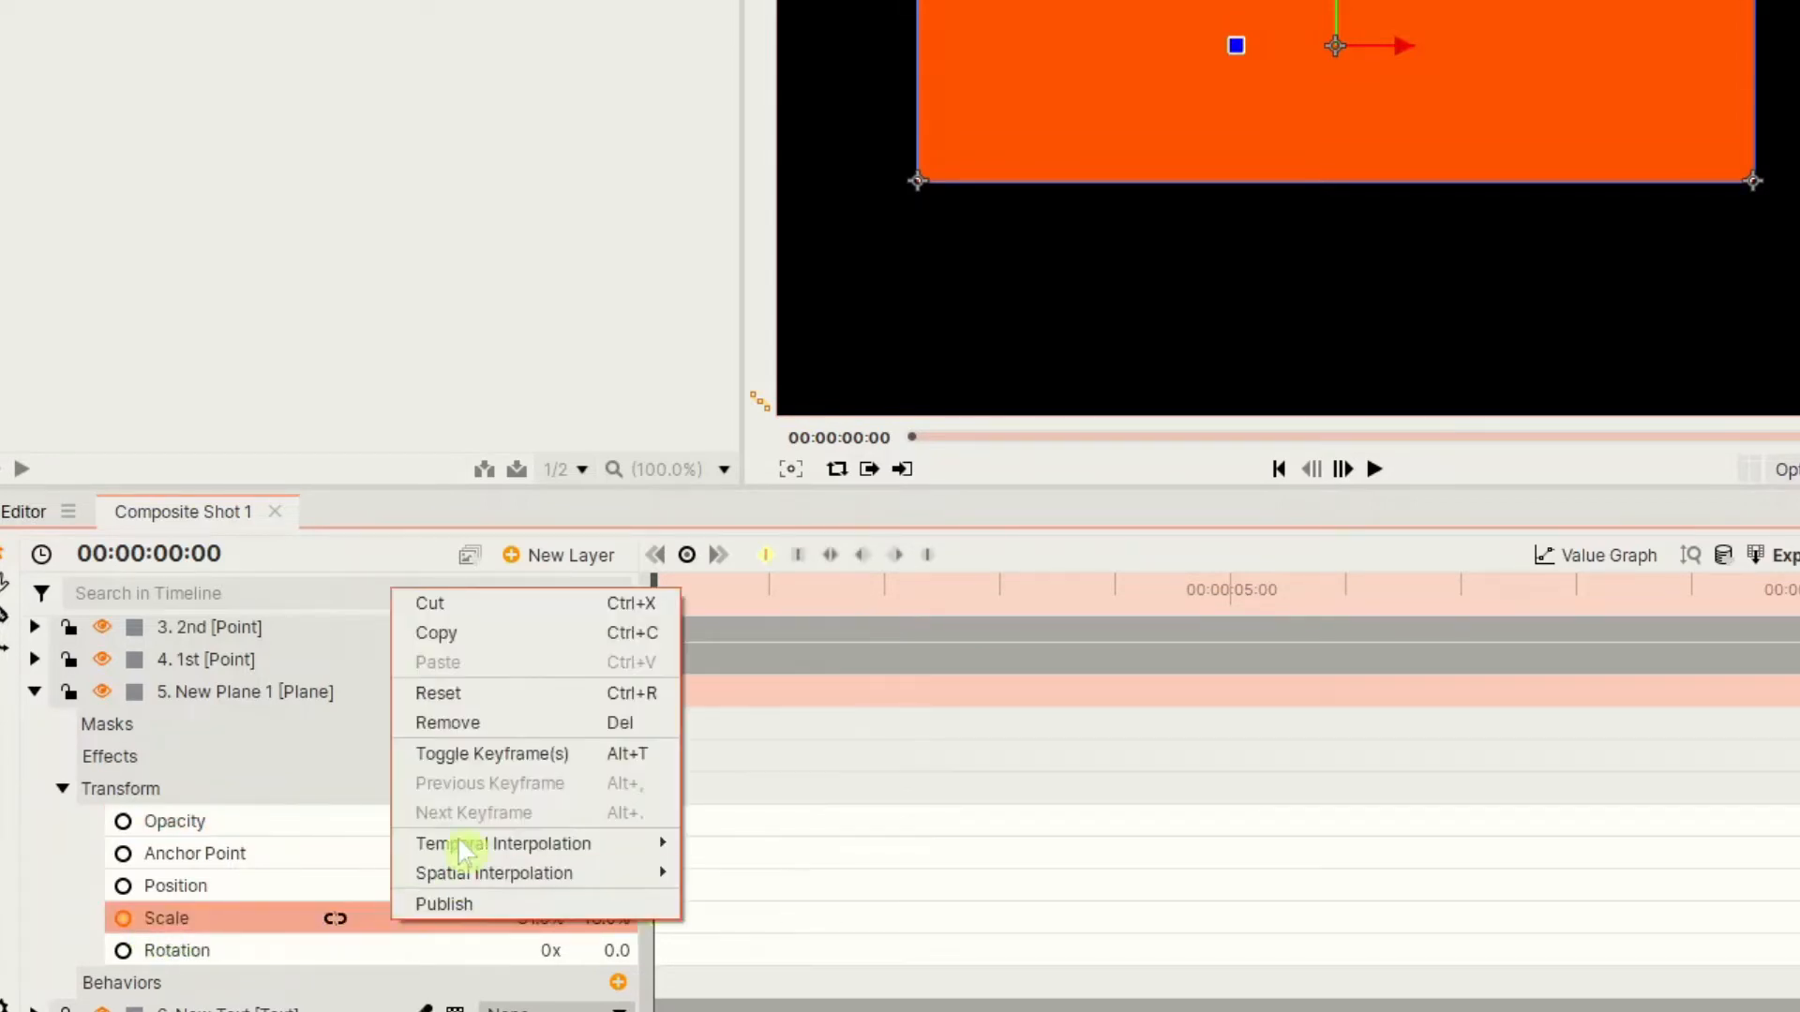
pyautogui.click(466, 695)
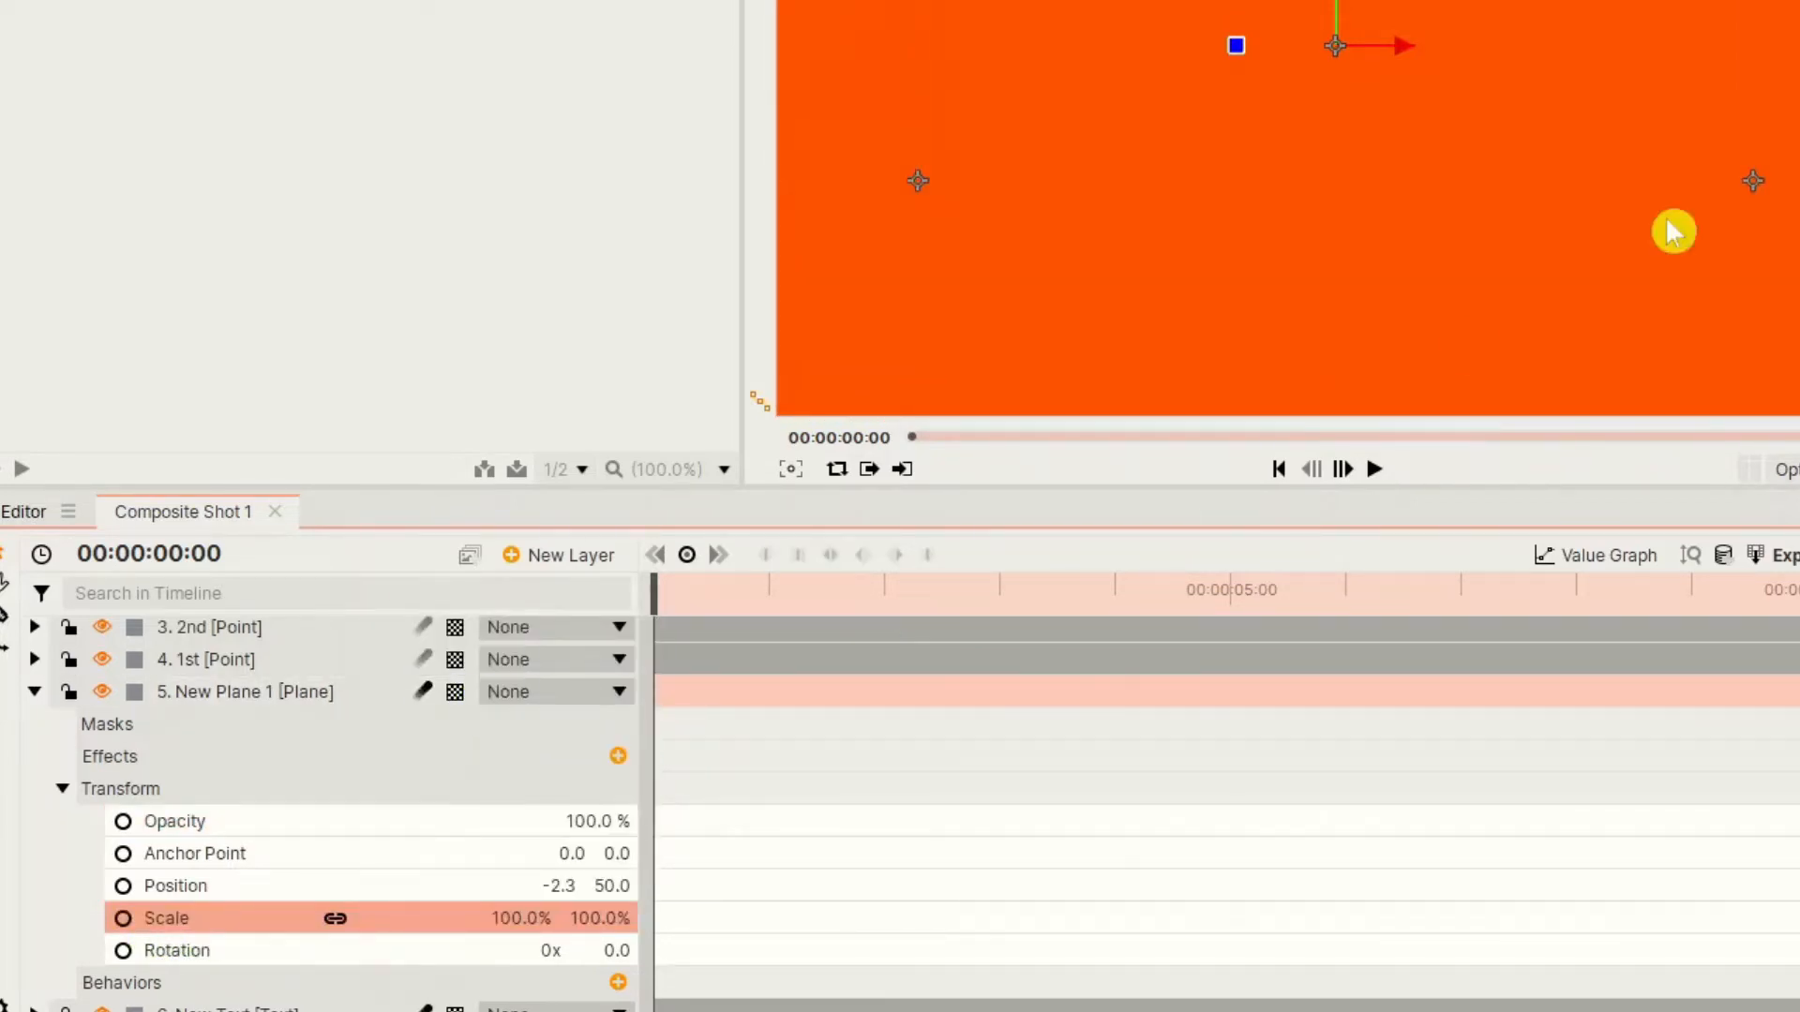
pyautogui.click(35, 692)
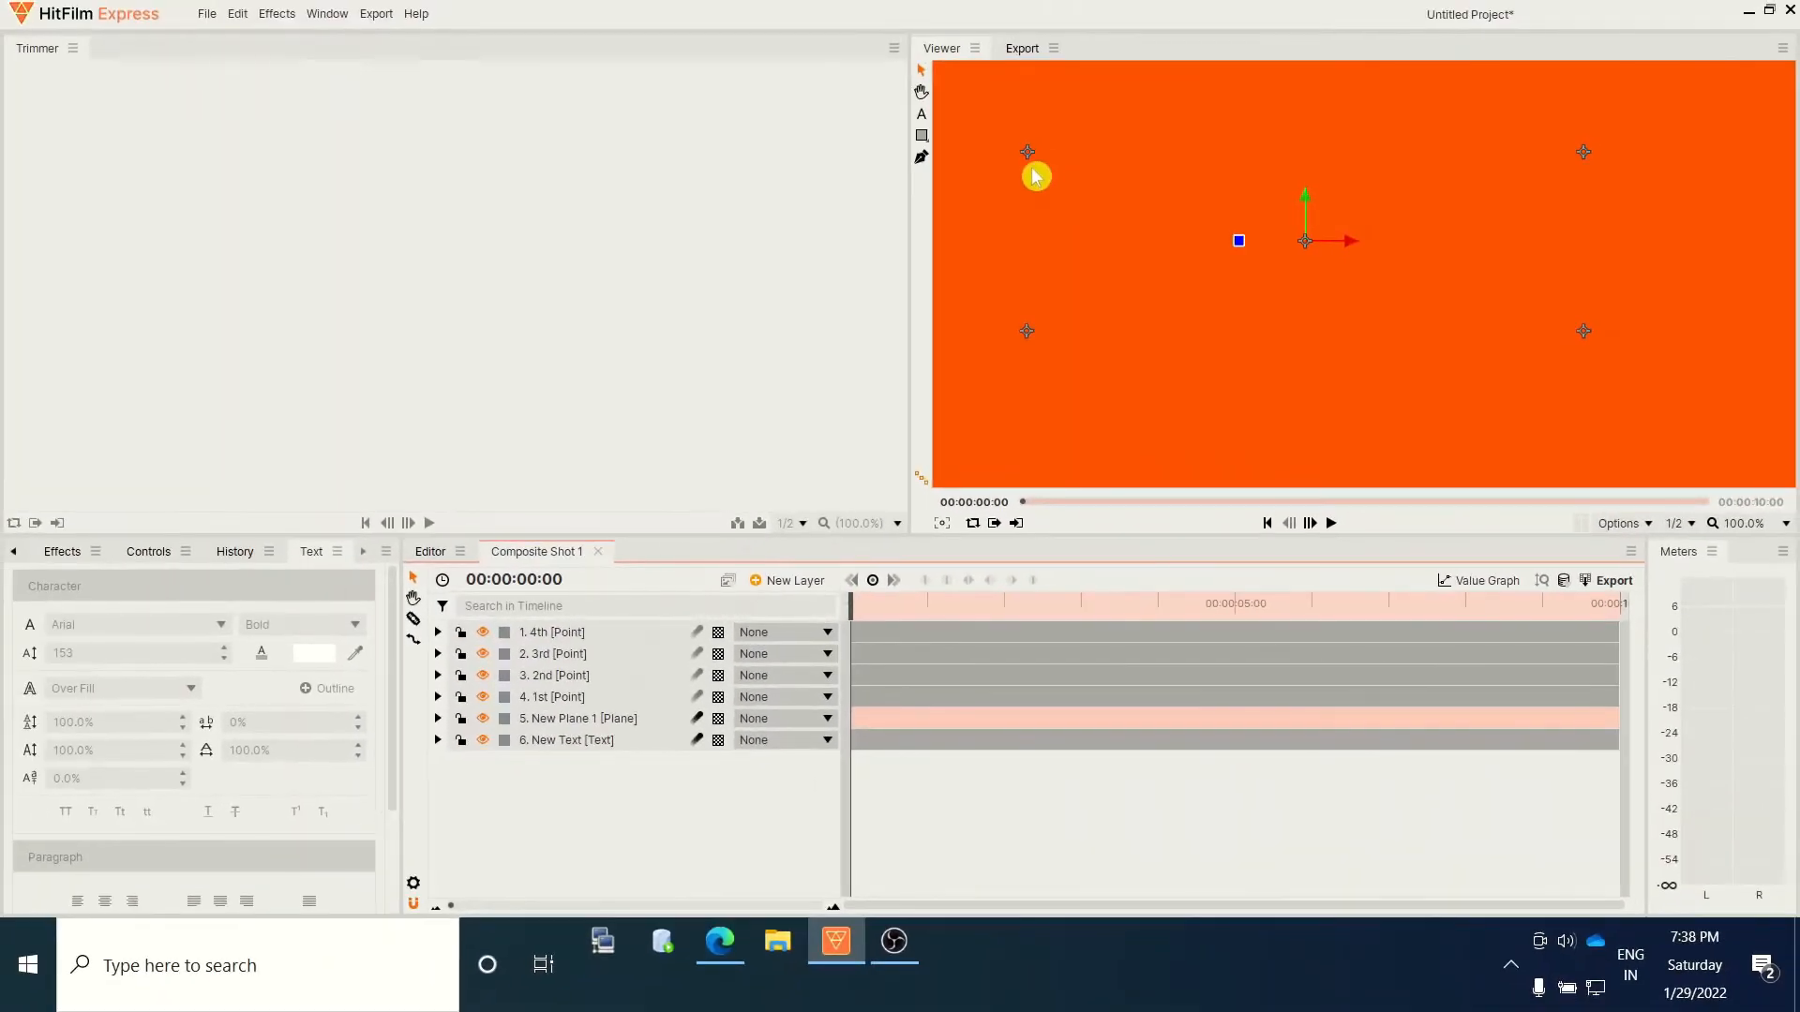
# Search the effects for "light" and apply Lightsword (2-Point Auto) to the New Plane 1 layer
pyautogui.scroll(2, 1581, 324)
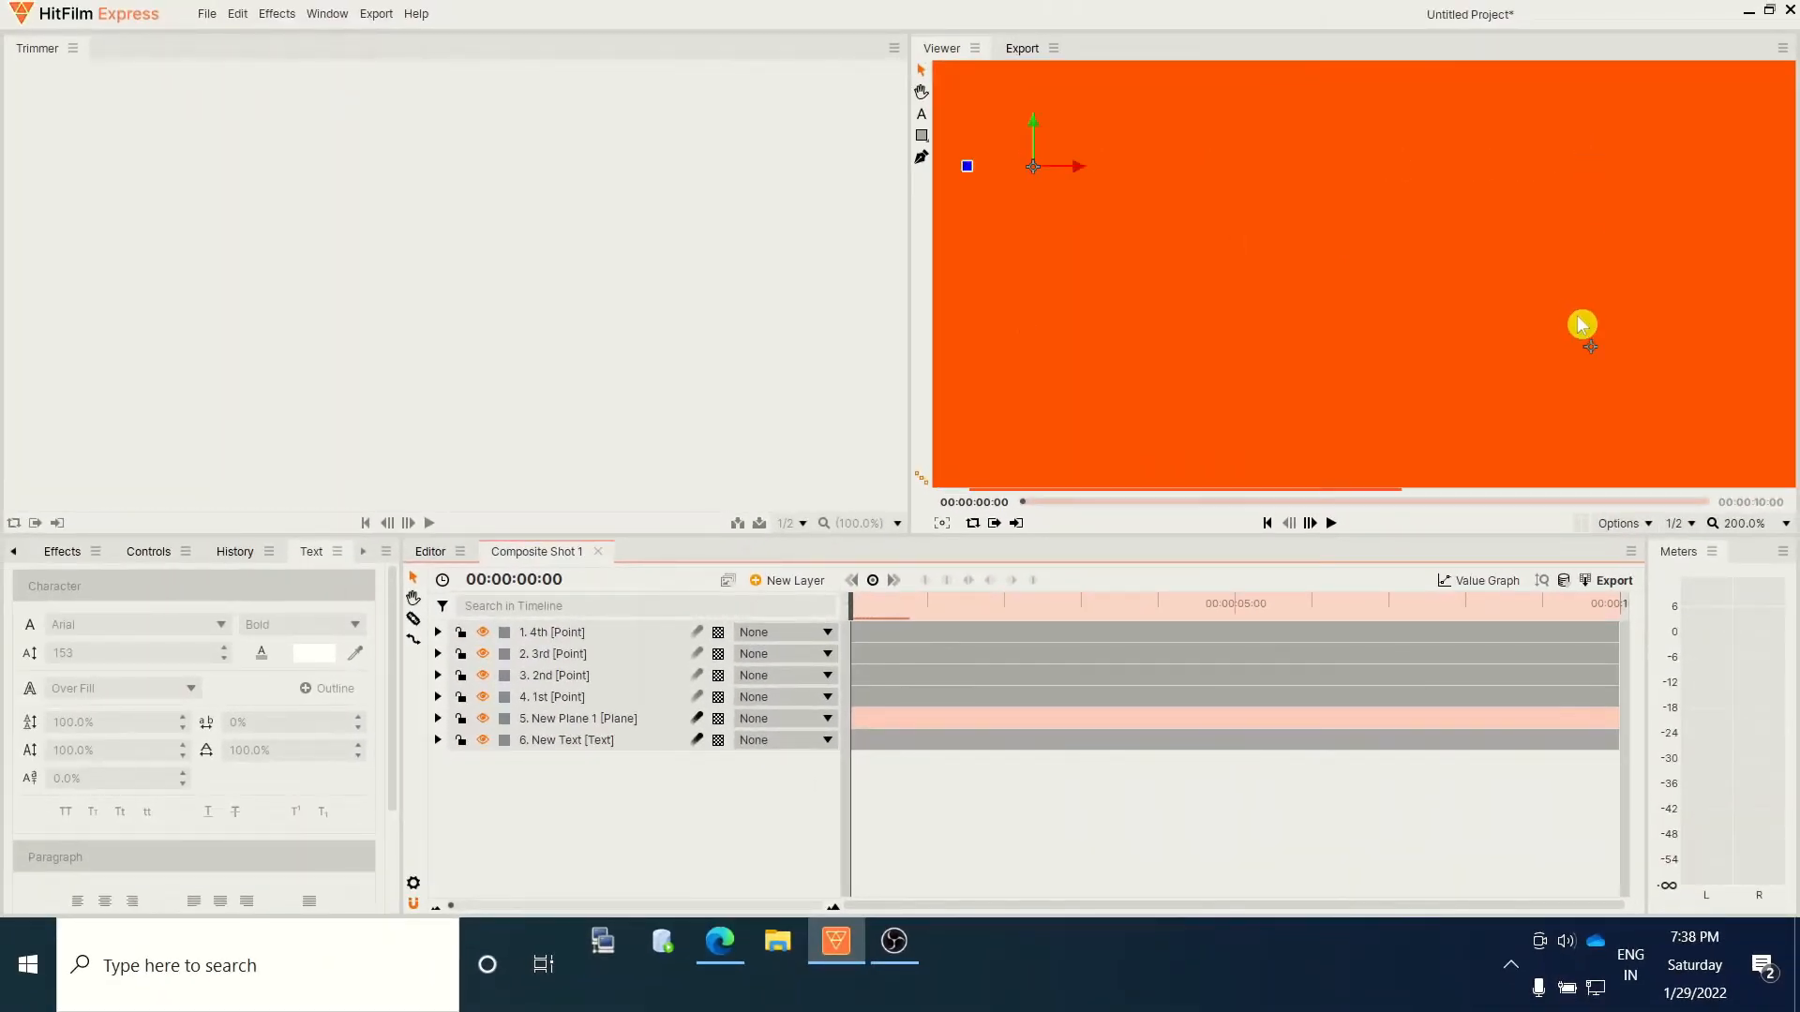
pyautogui.scroll(-3, 1581, 324)
pyautogui.scroll(-5, 1582, 325)
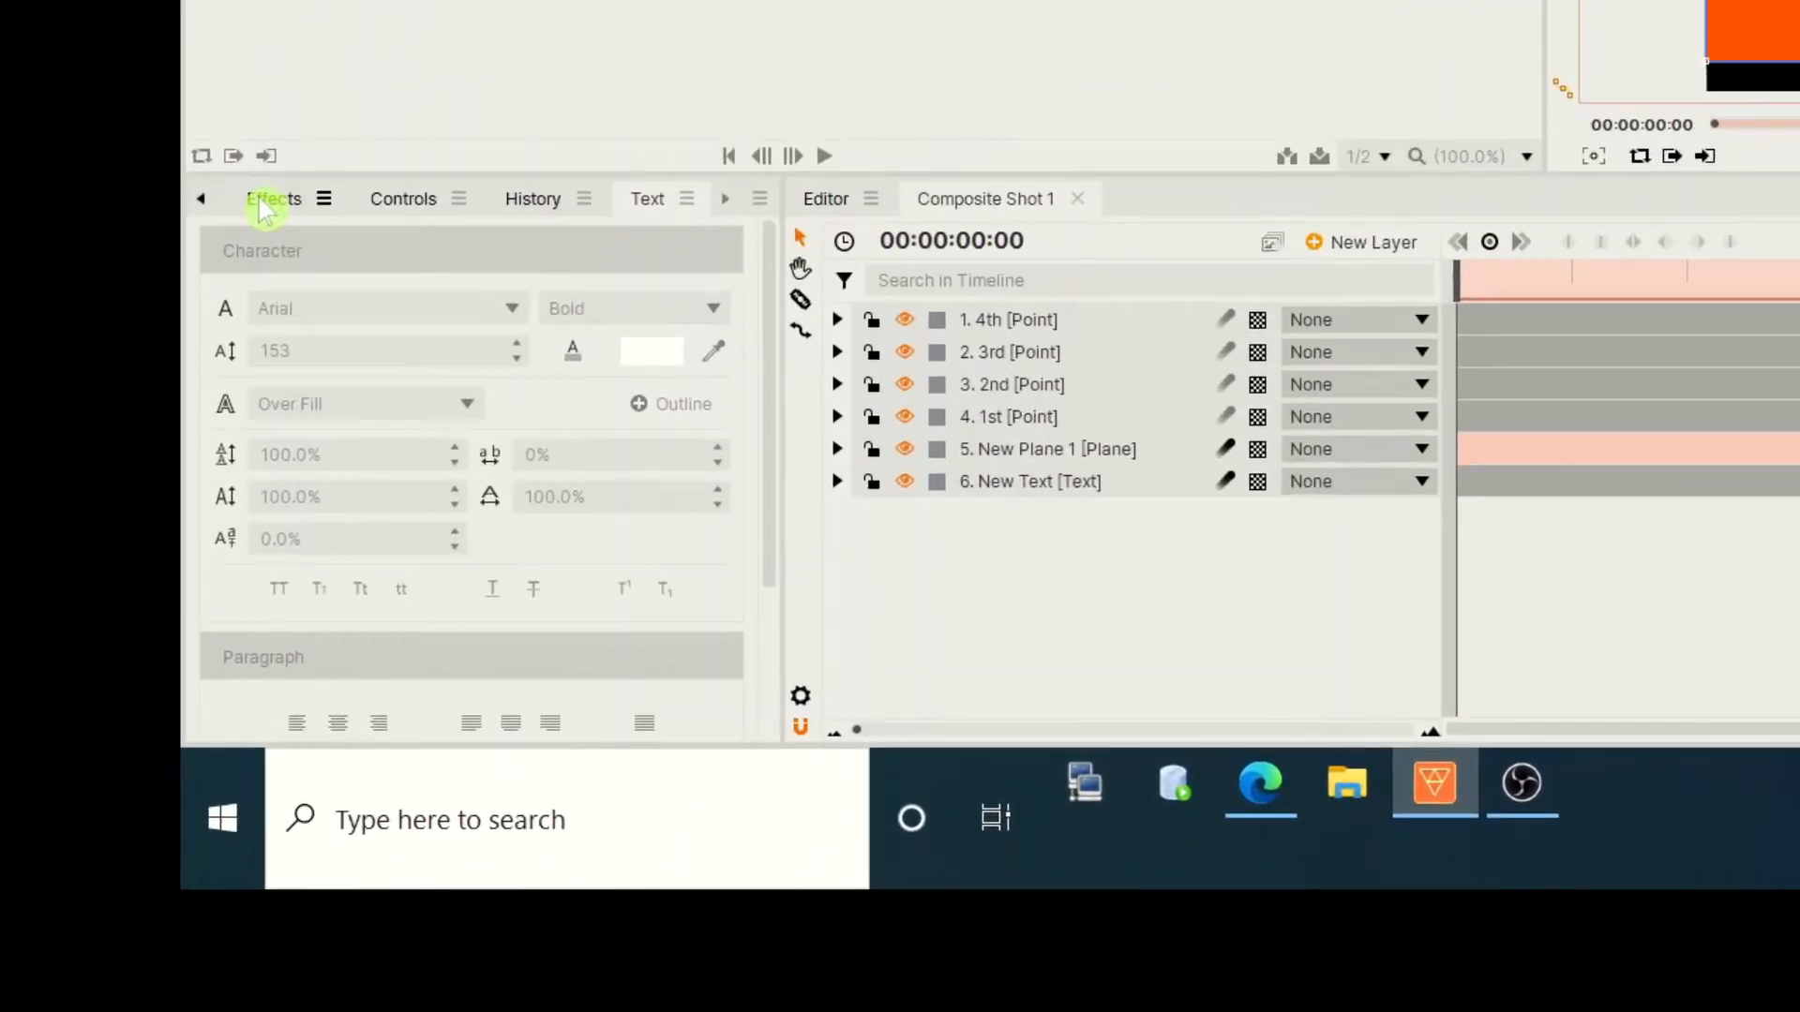
pyautogui.click(270, 200)
pyautogui.click(295, 250)
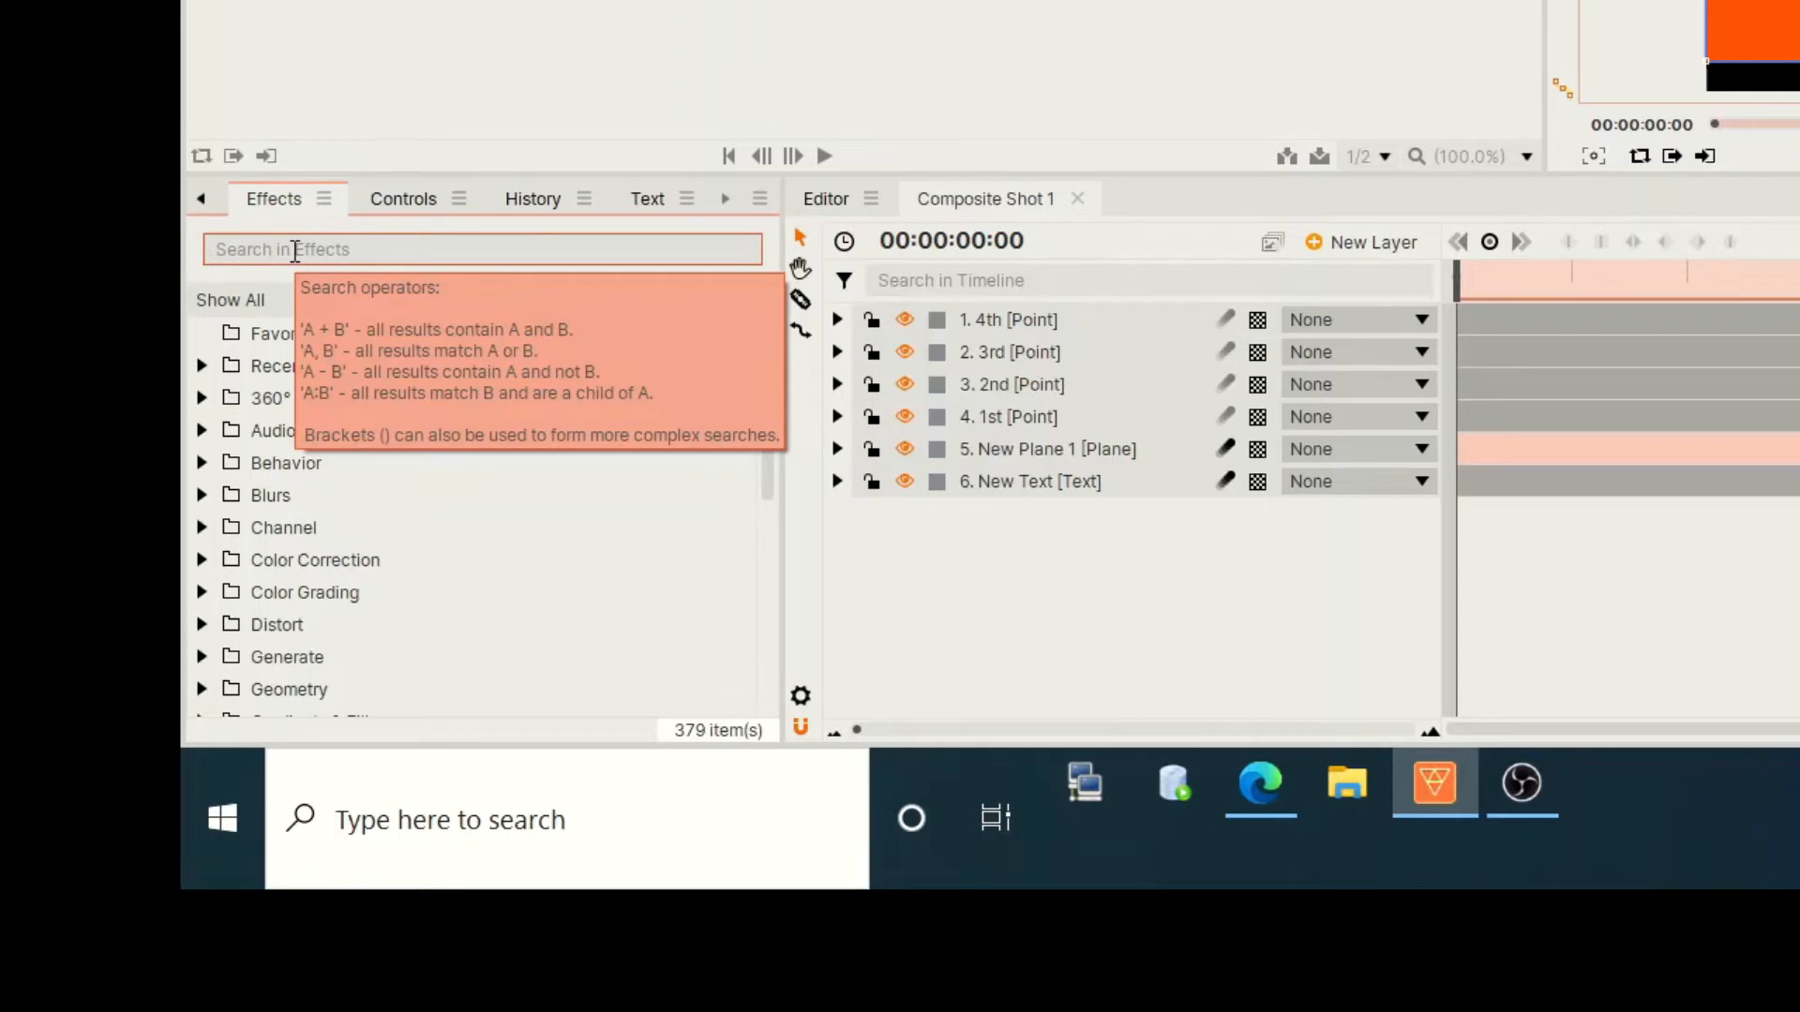
pyautogui.write('light')
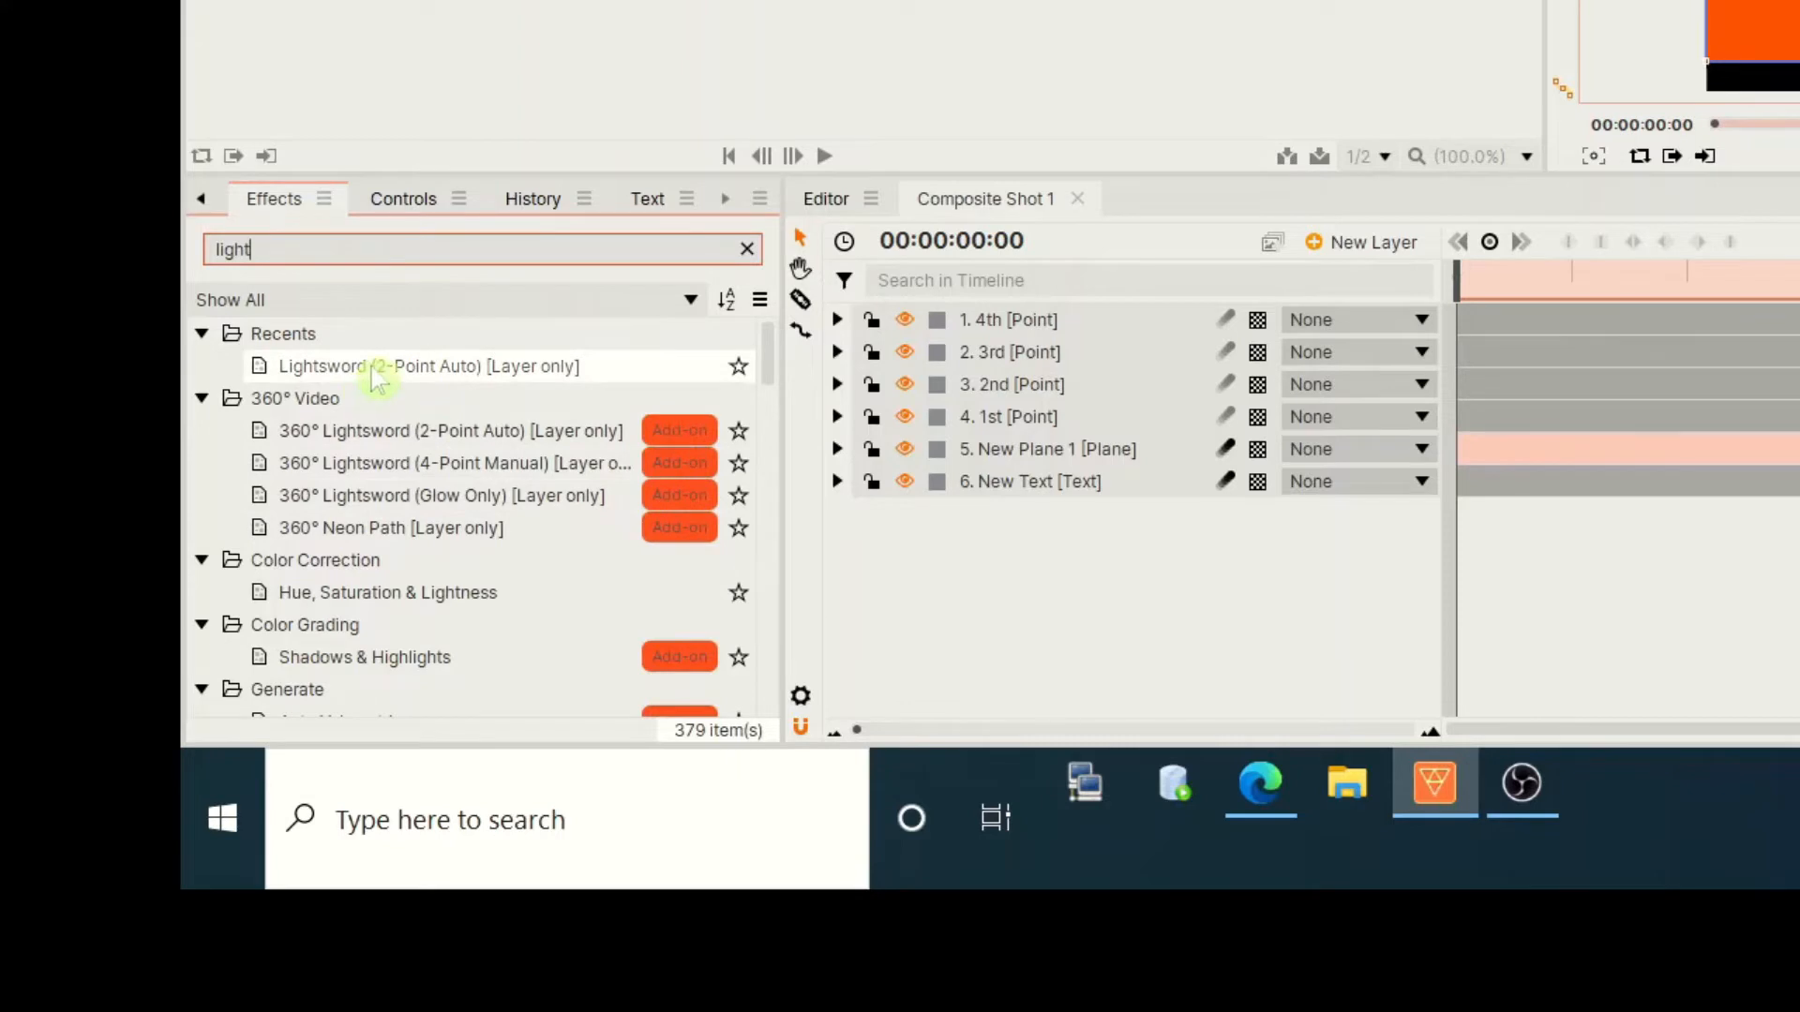
pyautogui.moveTo(378, 375); pyautogui.dragTo(1079, 461)
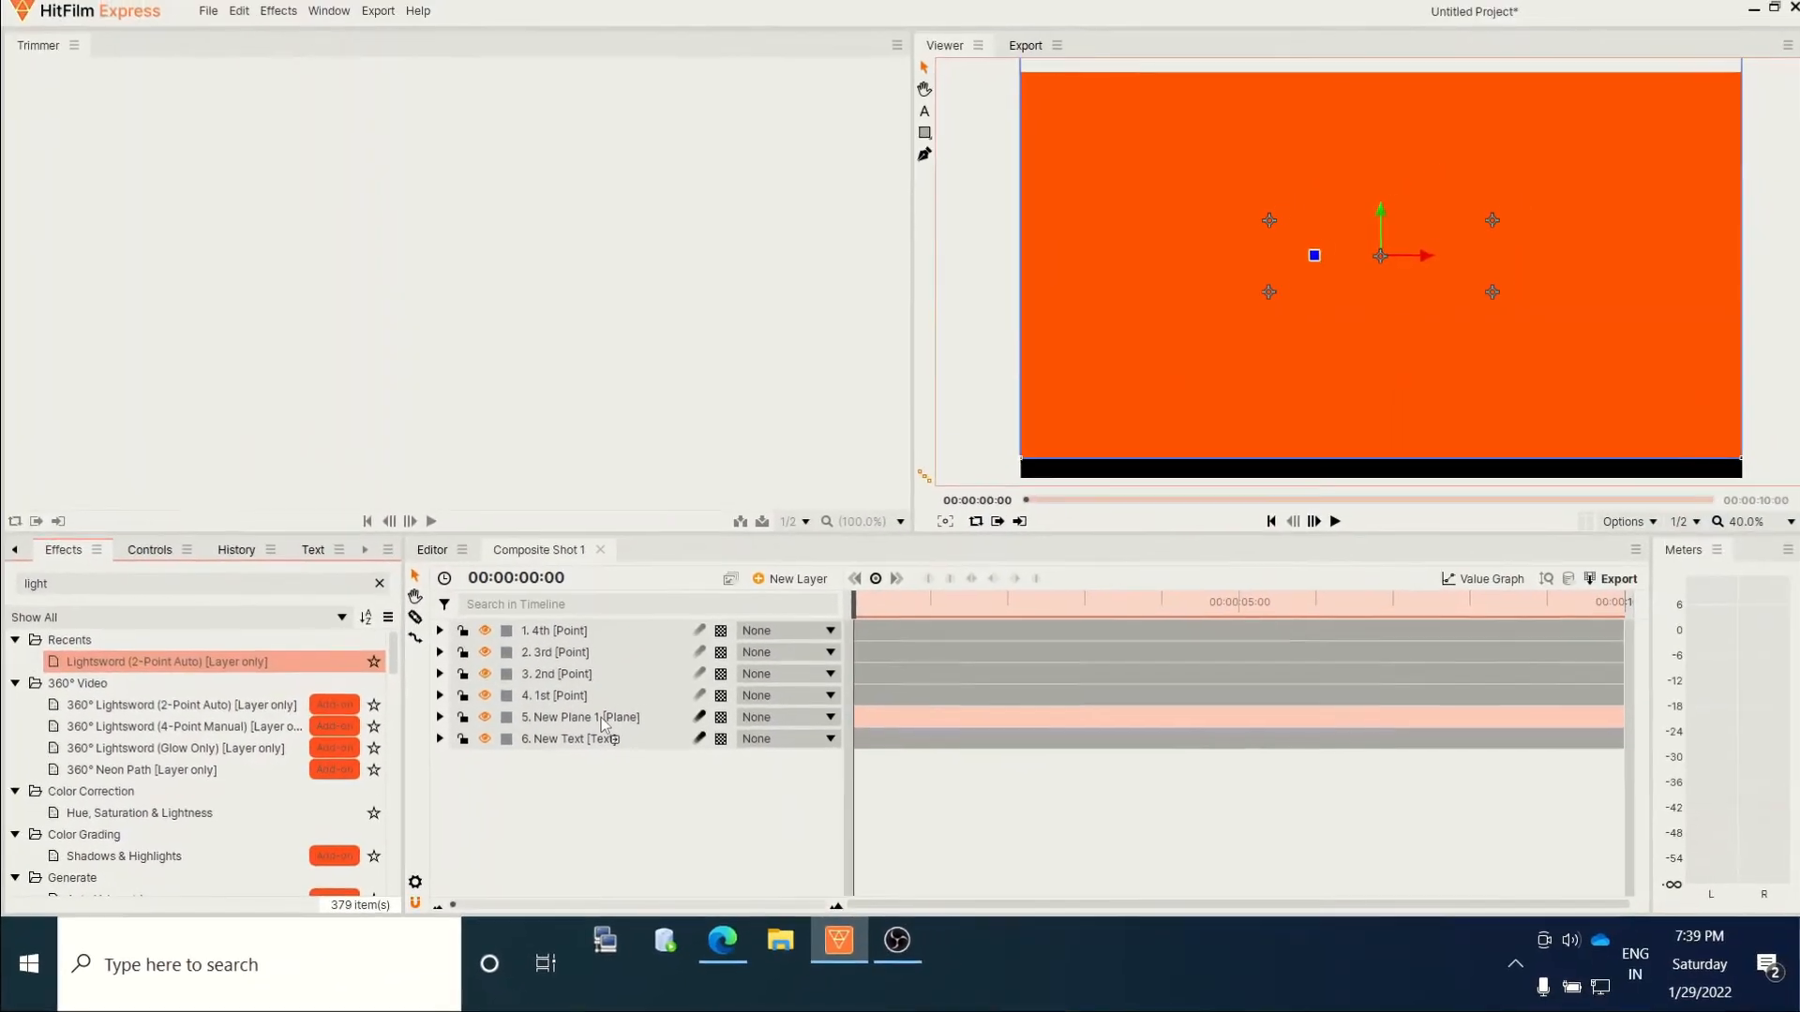
pyautogui.moveTo(603, 725); pyautogui.dragTo(603, 725)
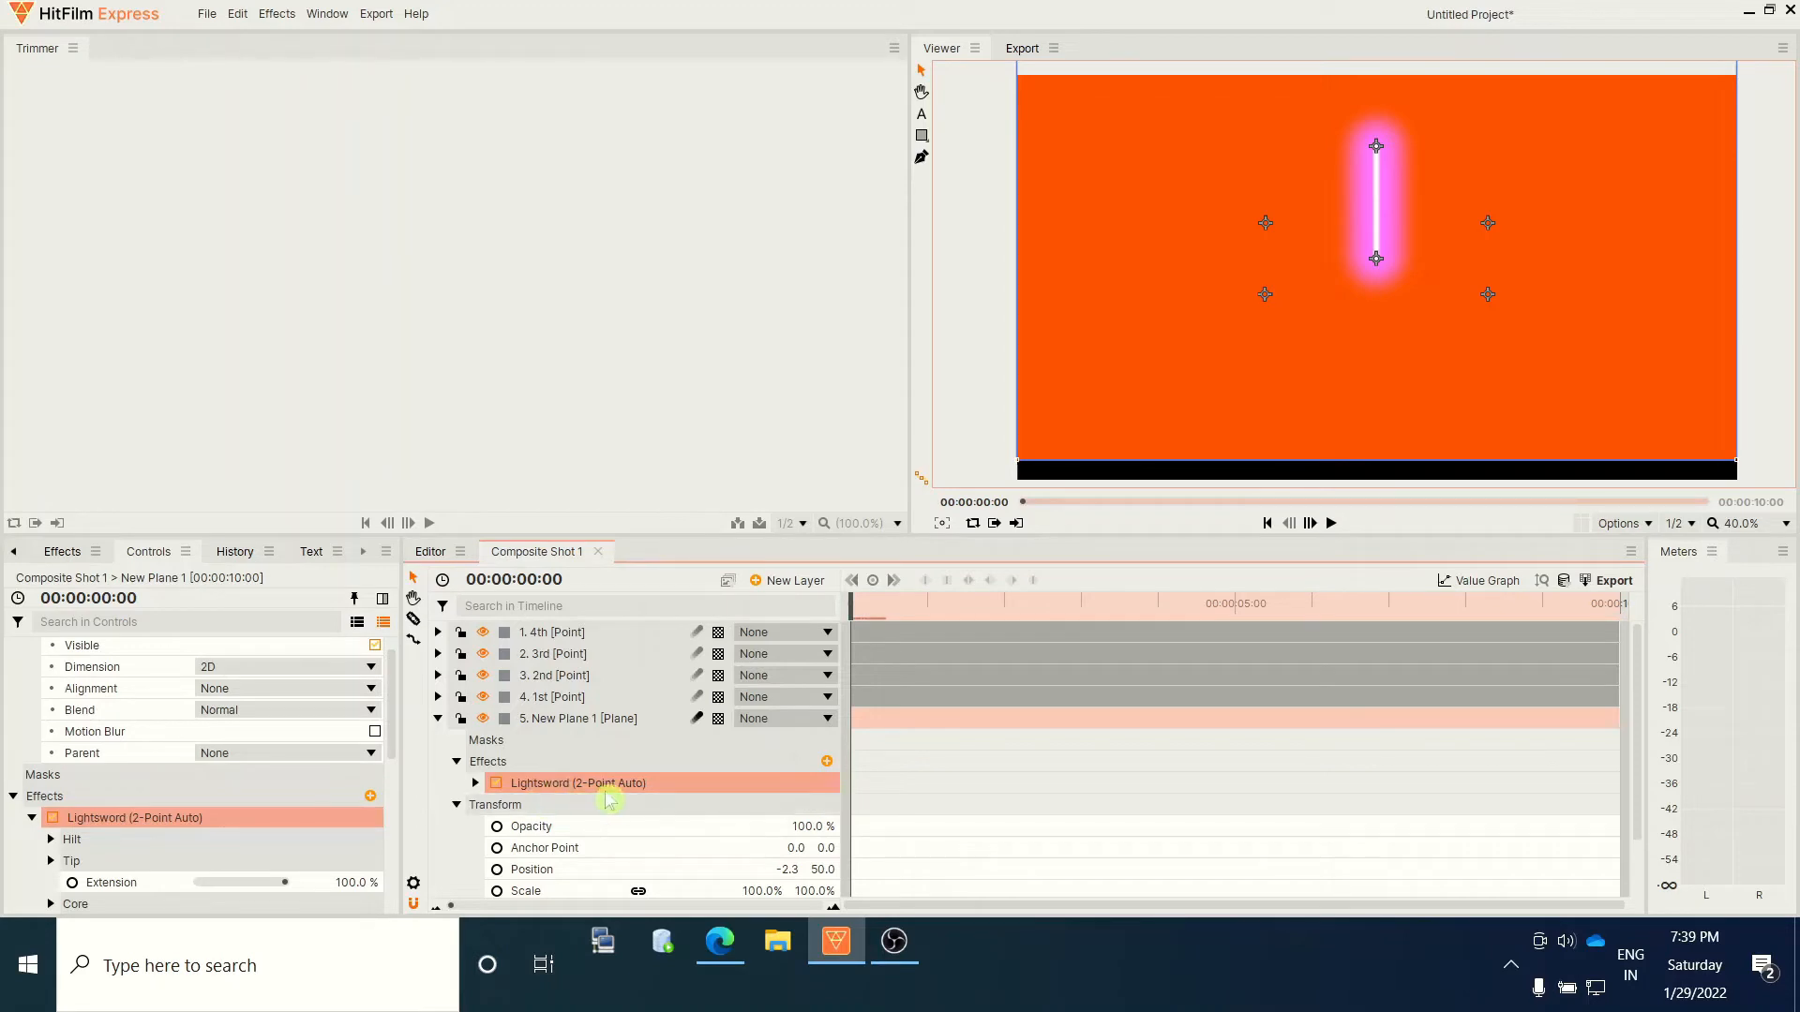
pyautogui.scroll(-5, 251, 768)
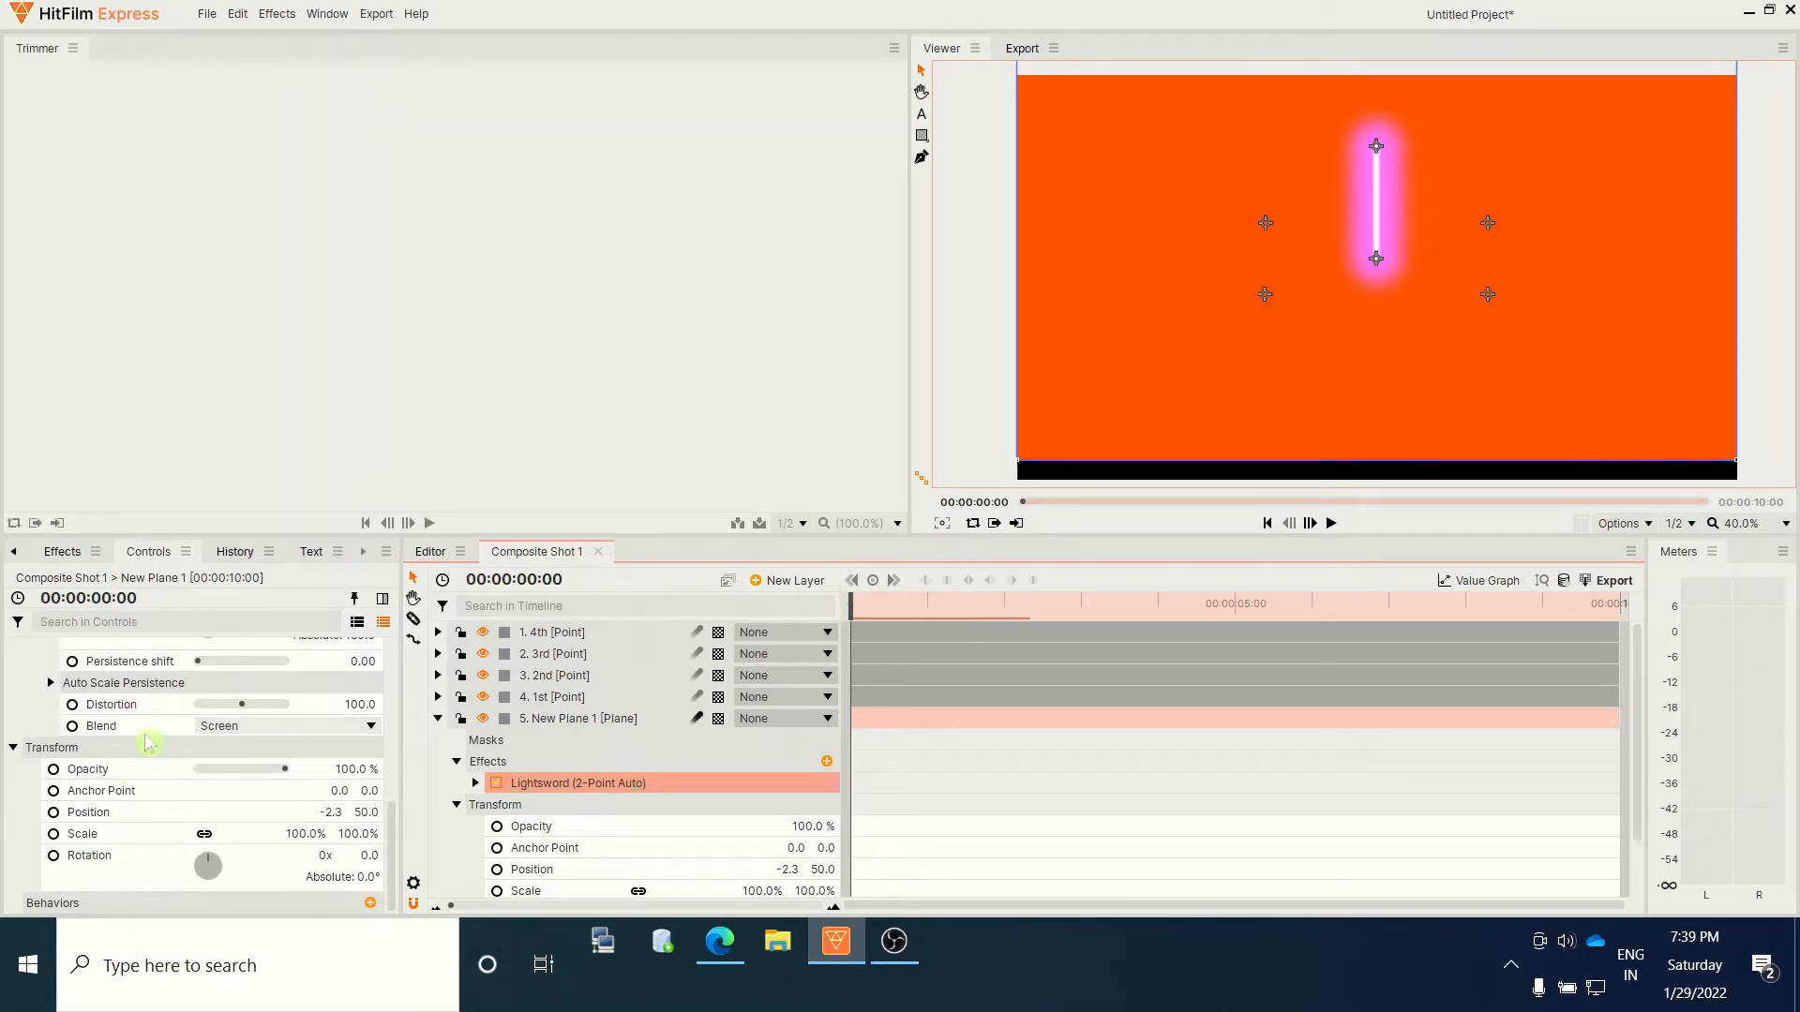
# Set the Lightsword effect's blend to None and its distortion to 0
pyautogui.click(275, 727)
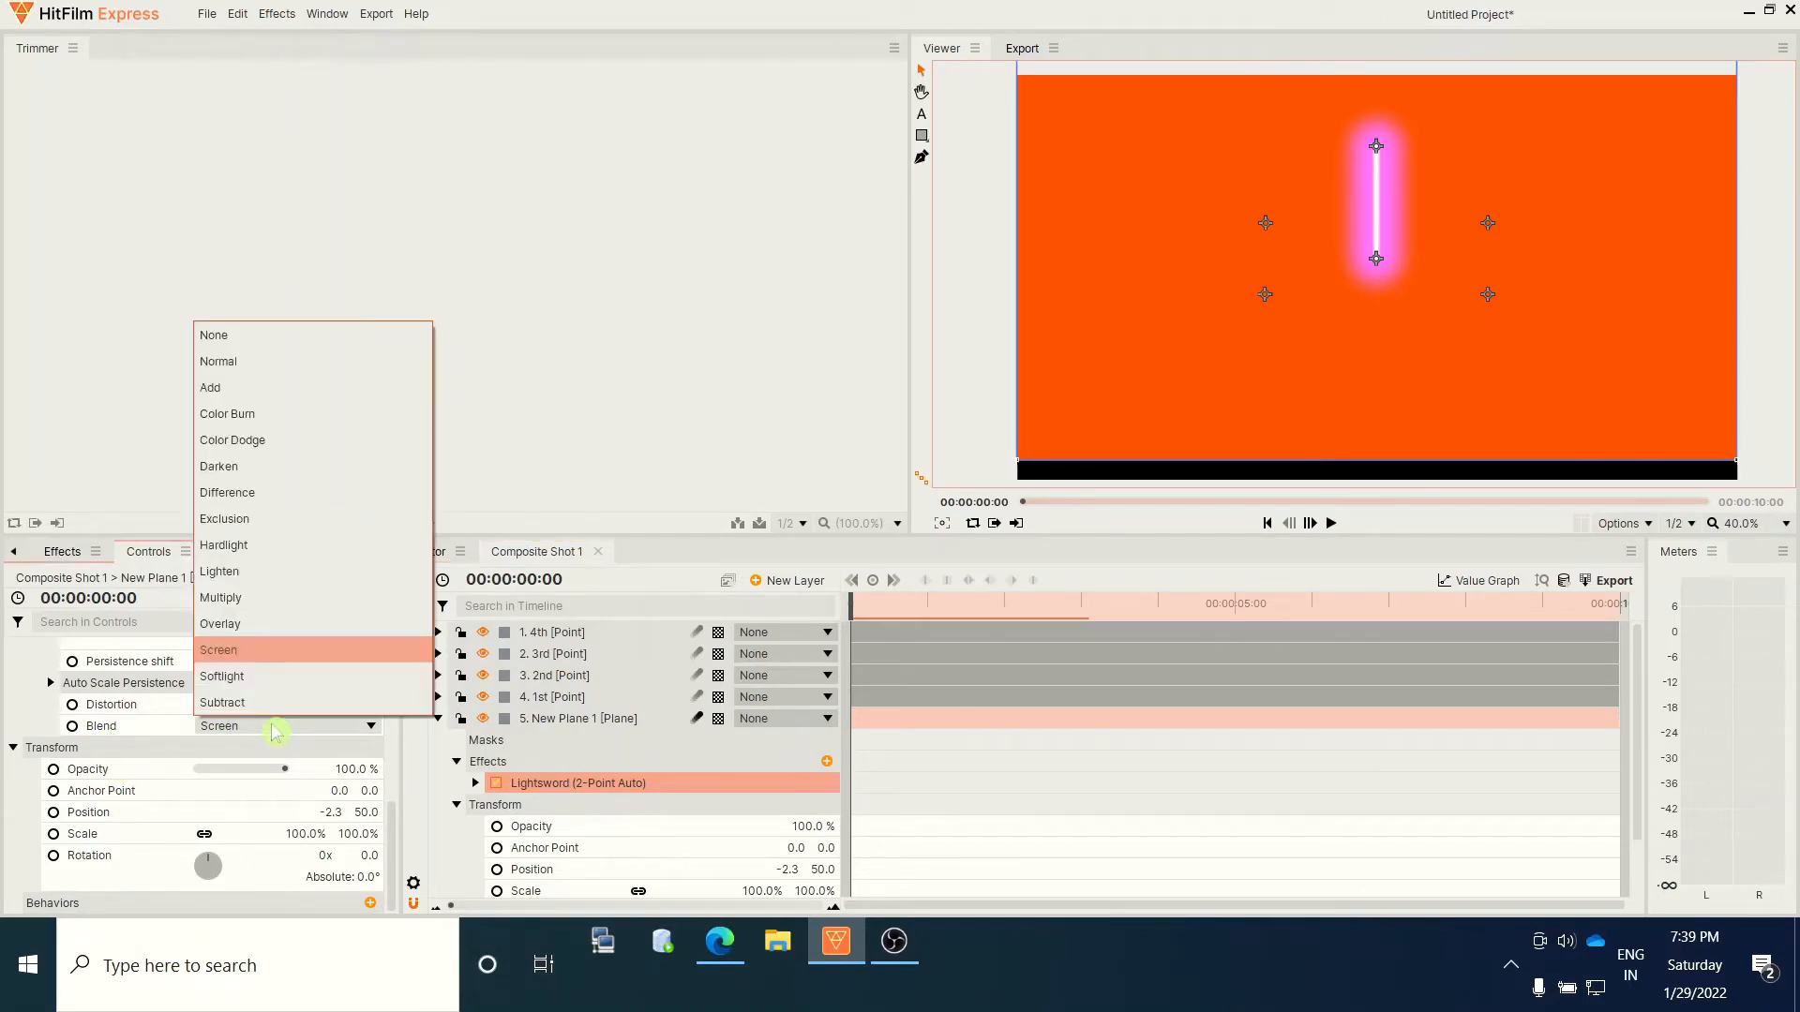
pyautogui.click(249, 338)
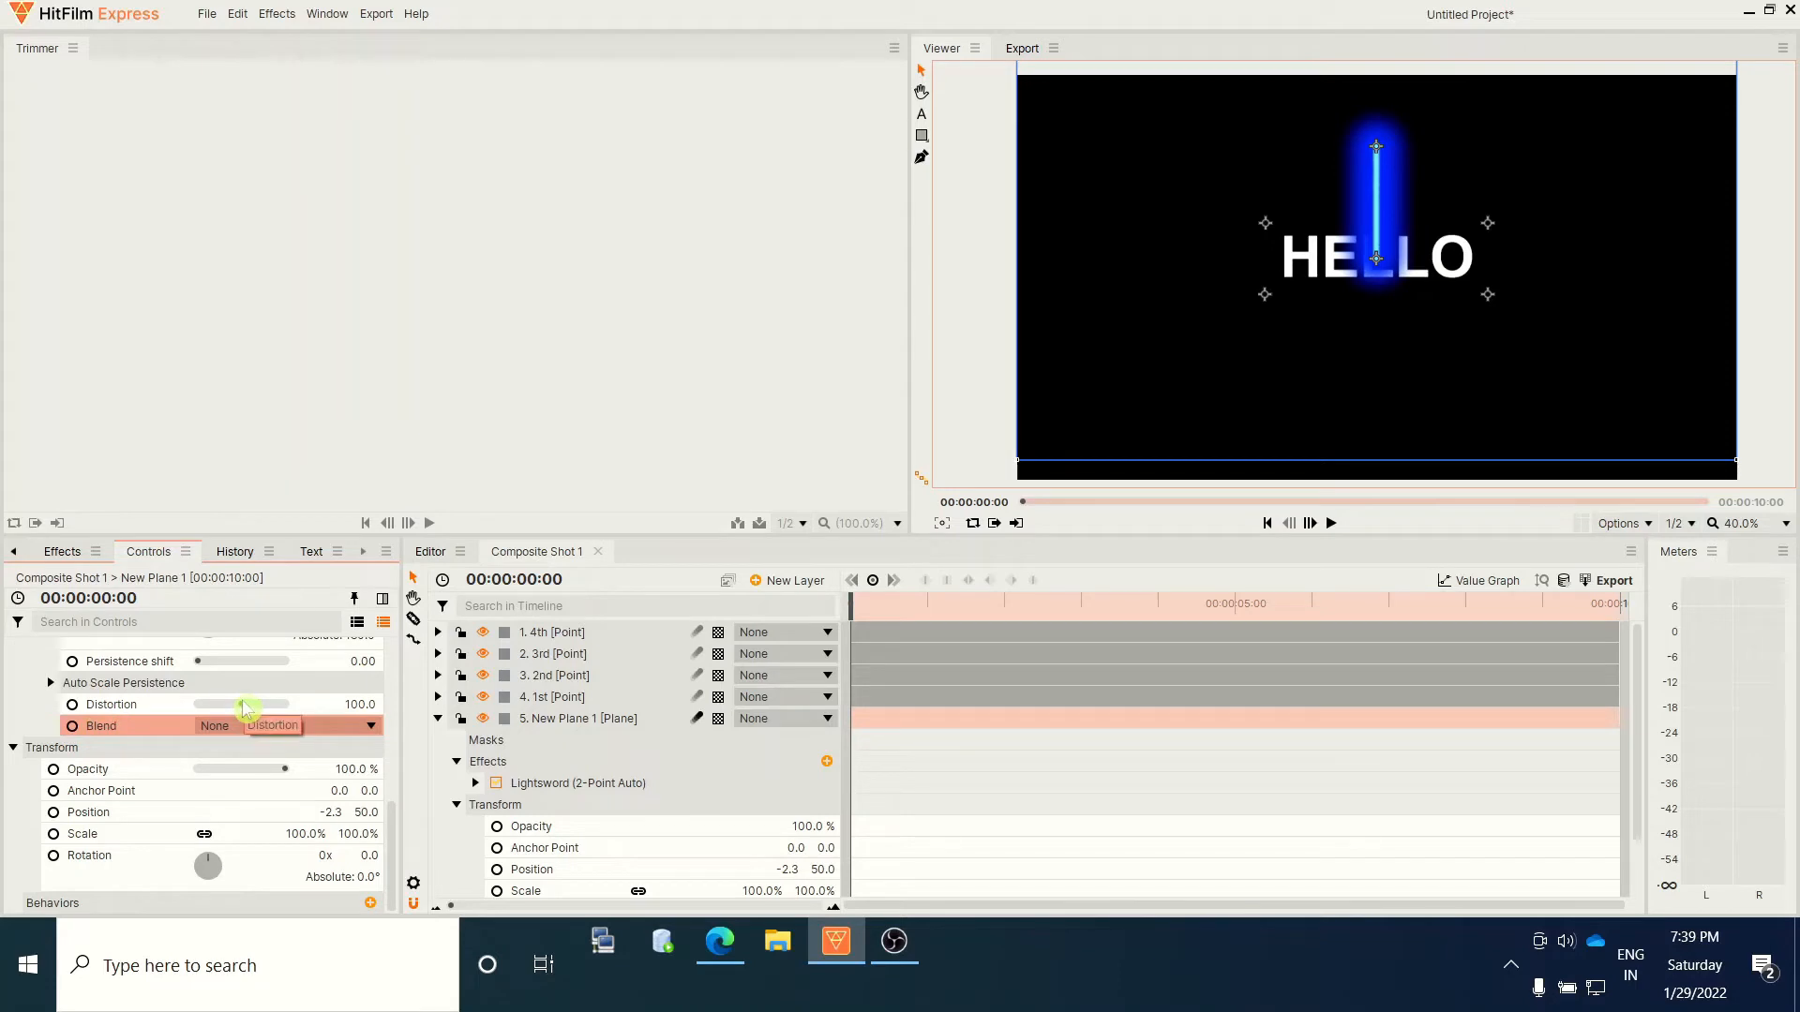
pyautogui.moveTo(243, 706); pyautogui.dragTo(193, 709)
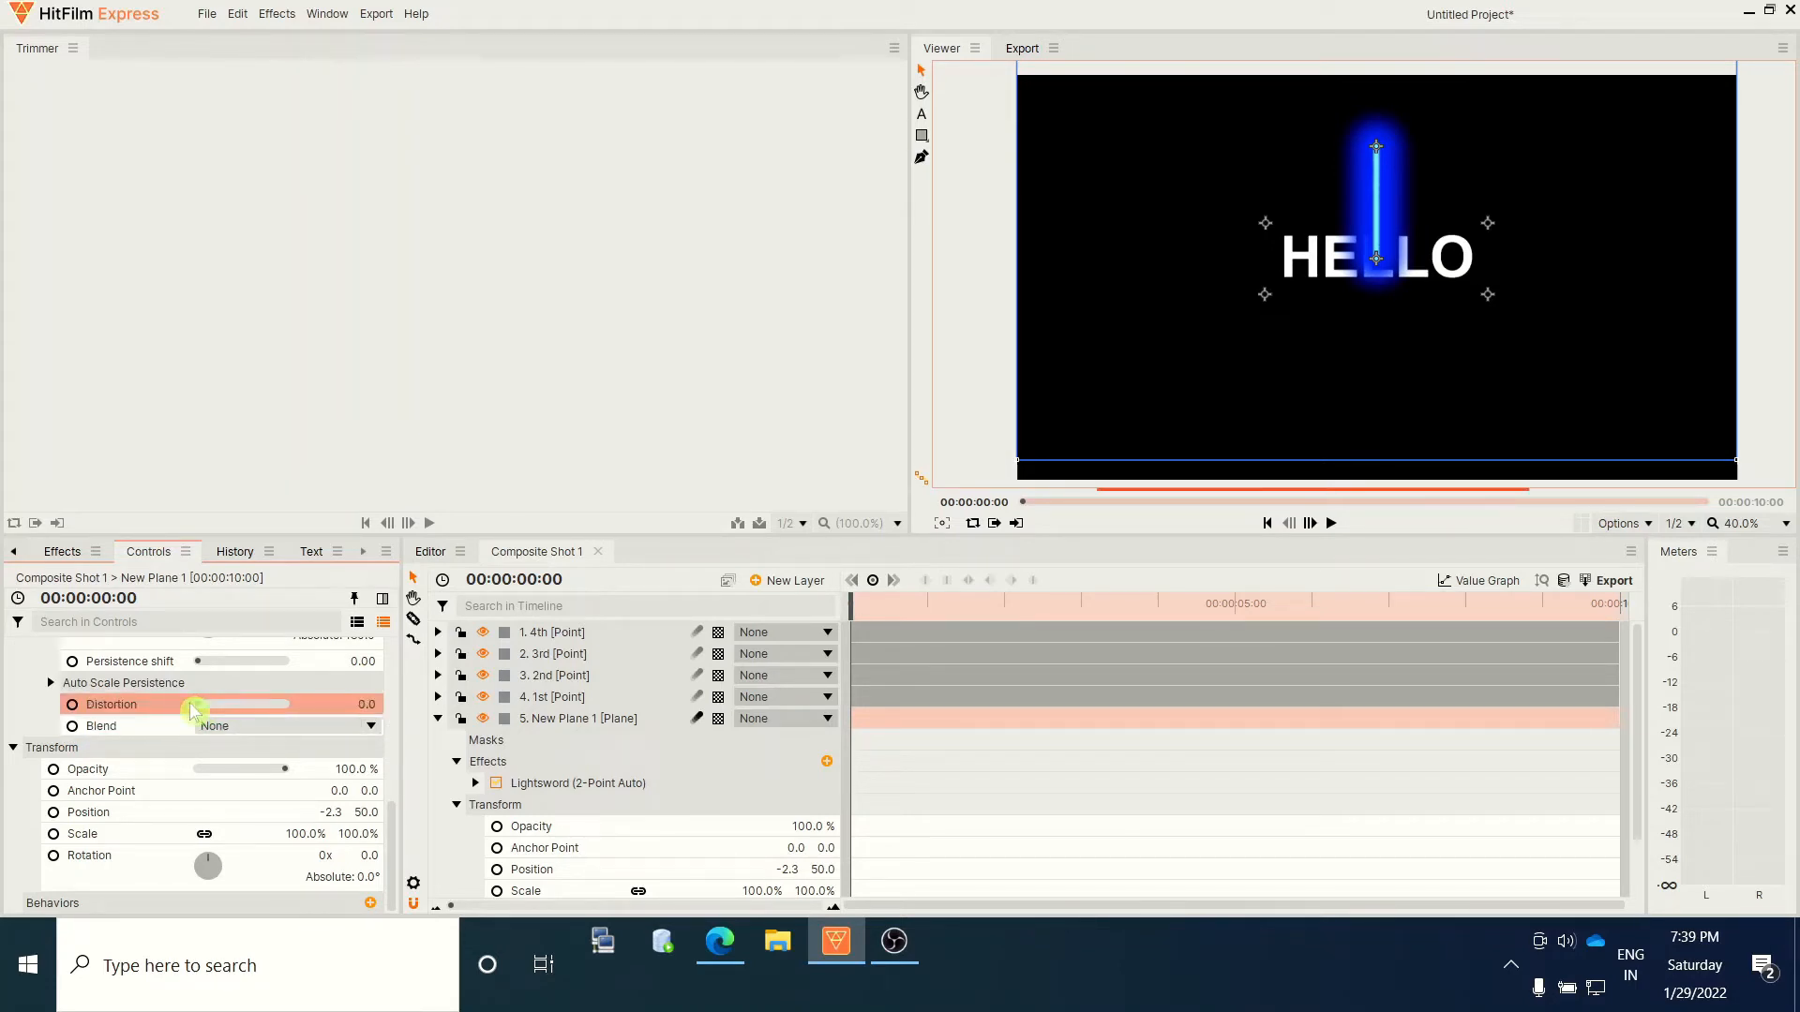
# Set the Lightsword's inner glow stability and flicker to 100 and its width to 20 px
pyautogui.scroll(3, 193, 710)
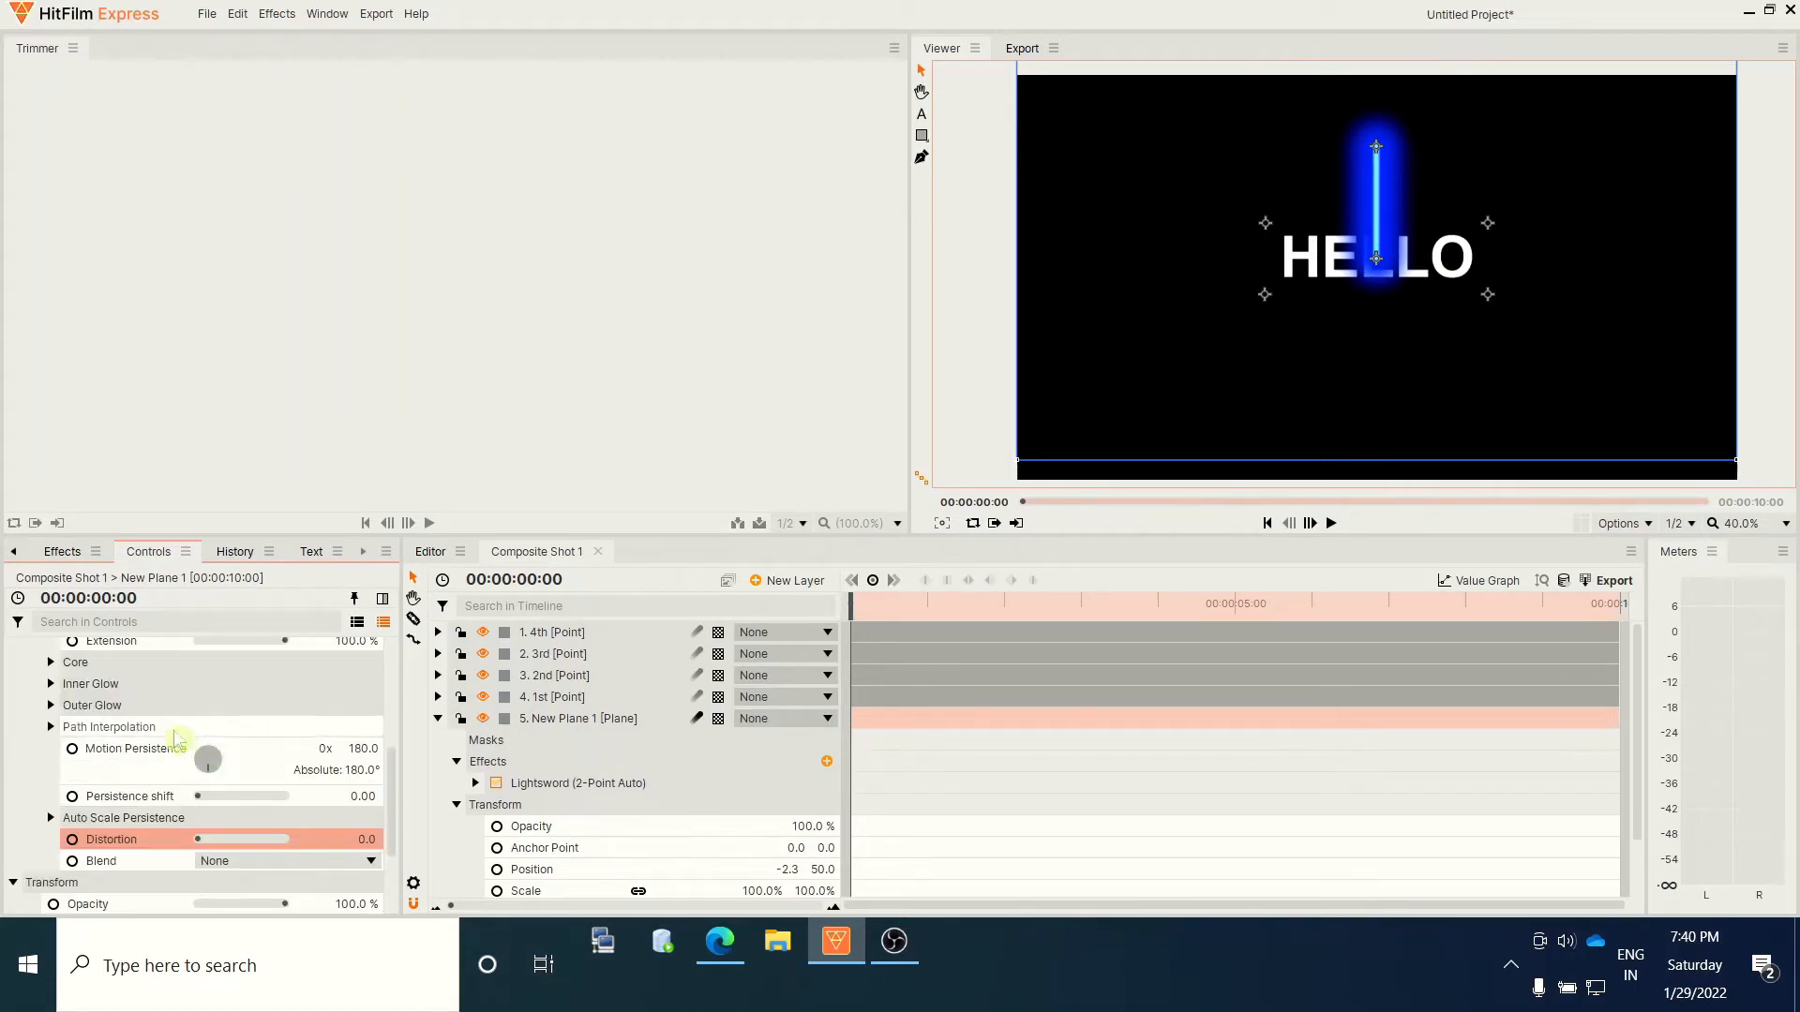
pyautogui.click(52, 706)
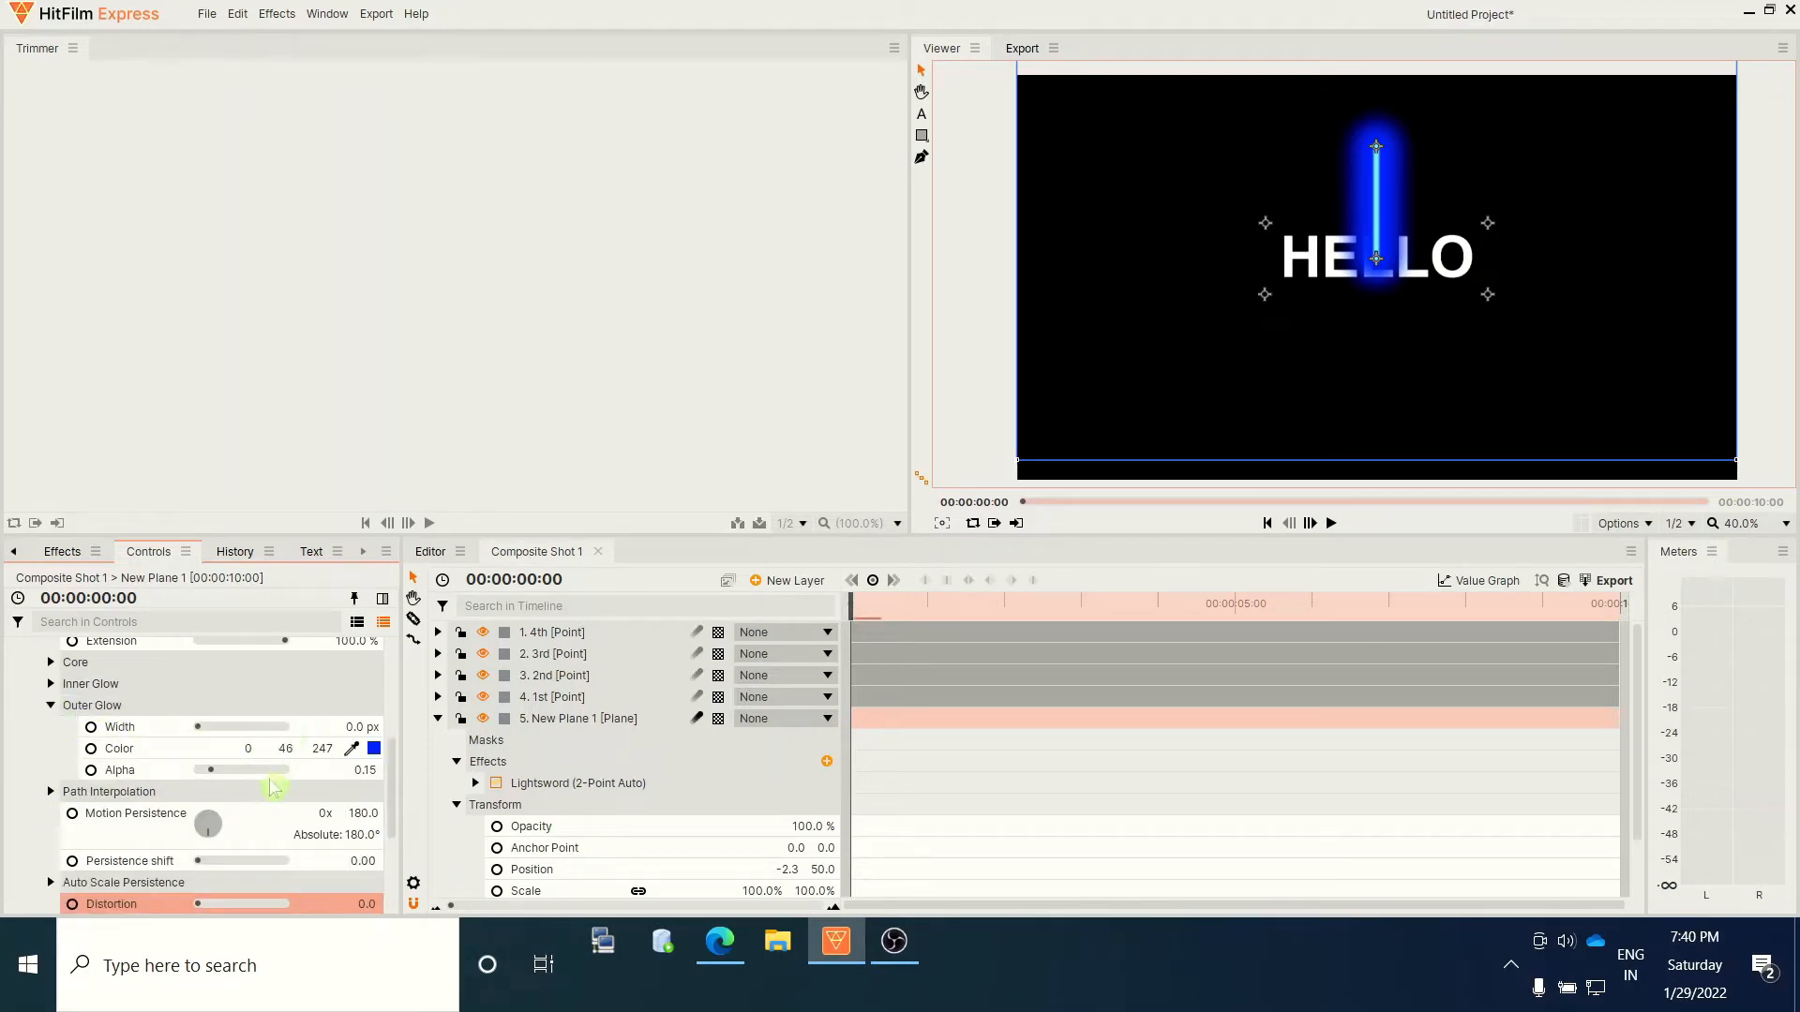
pyautogui.click(51, 684)
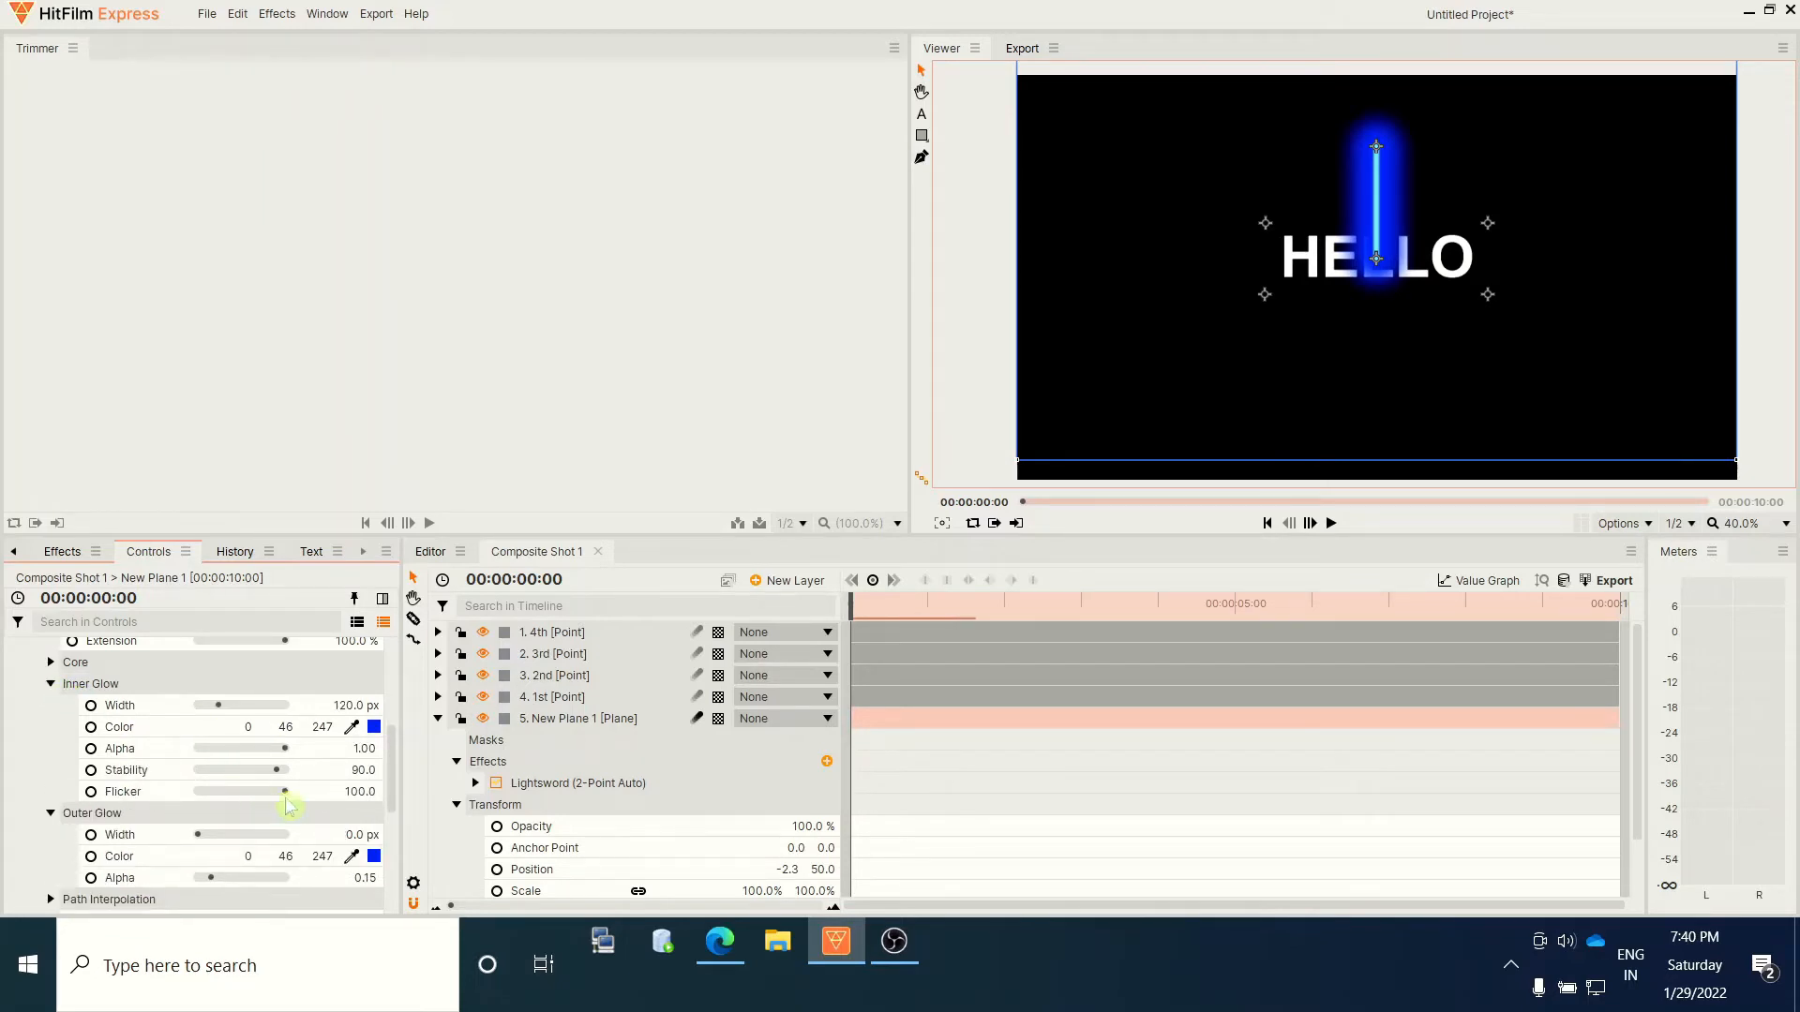
pyautogui.moveTo(278, 770); pyautogui.dragTo(310, 786)
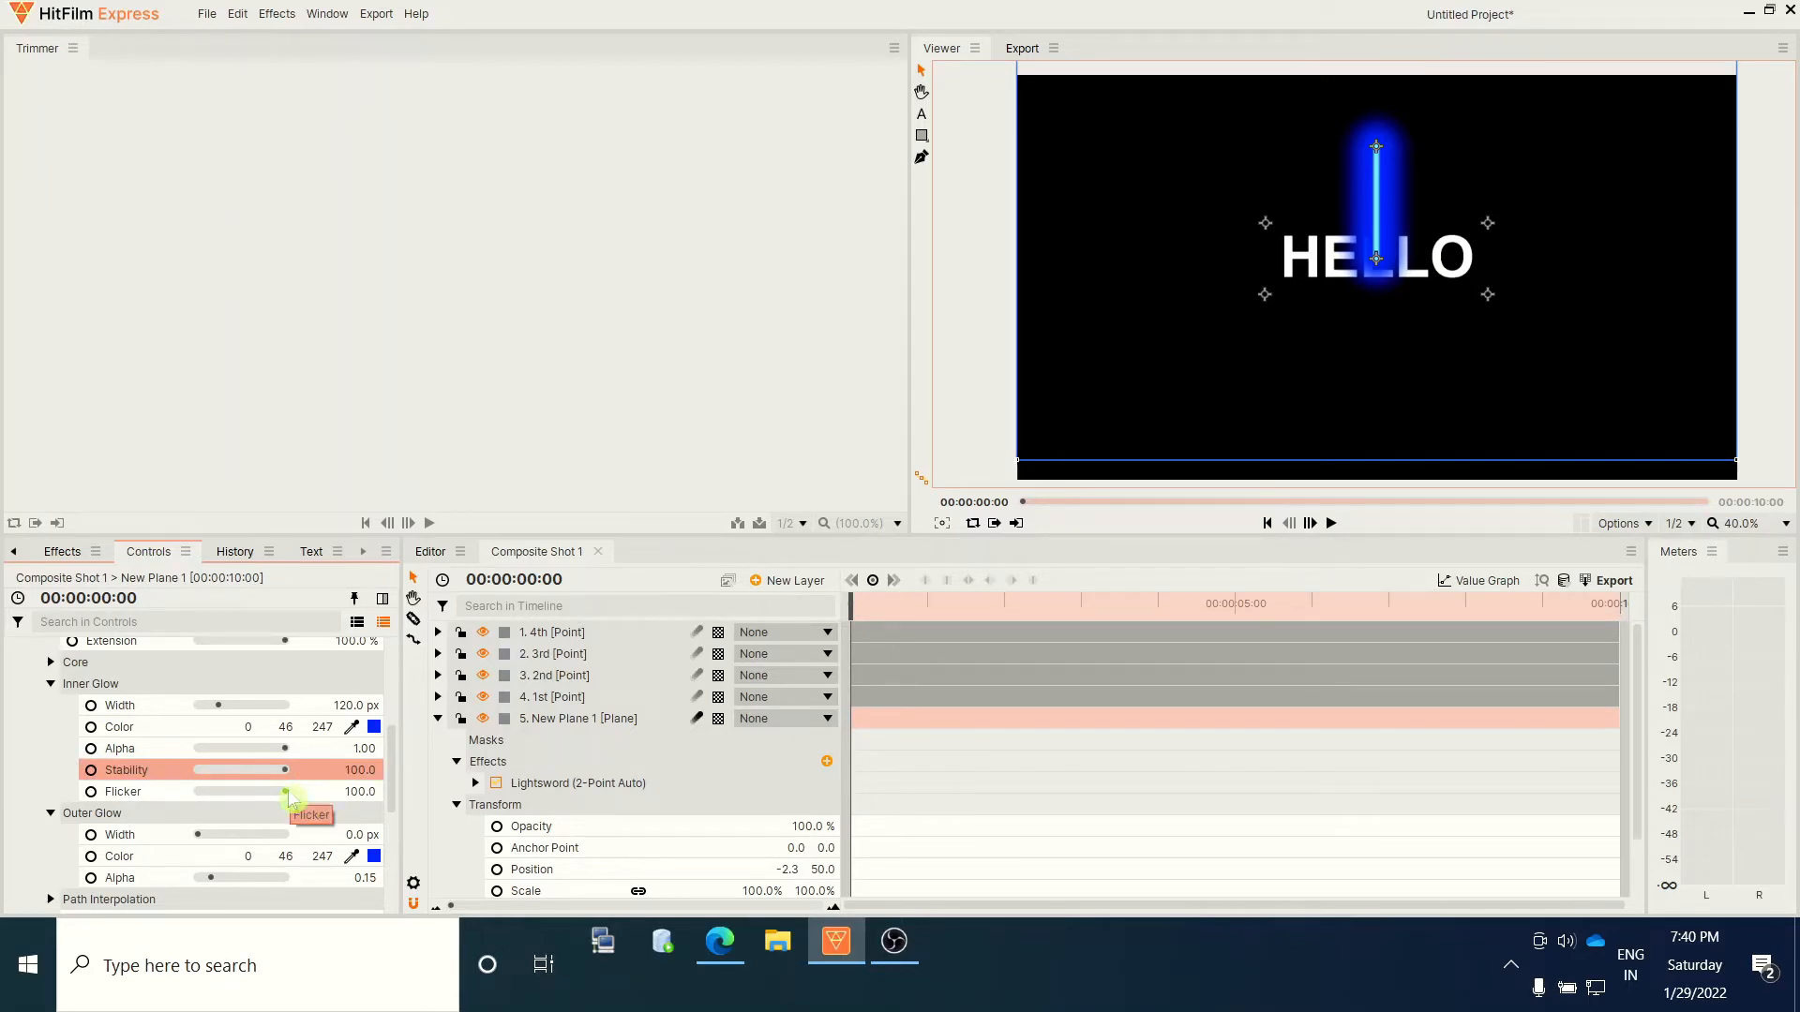
pyautogui.moveTo(270, 799); pyautogui.dragTo(311, 794)
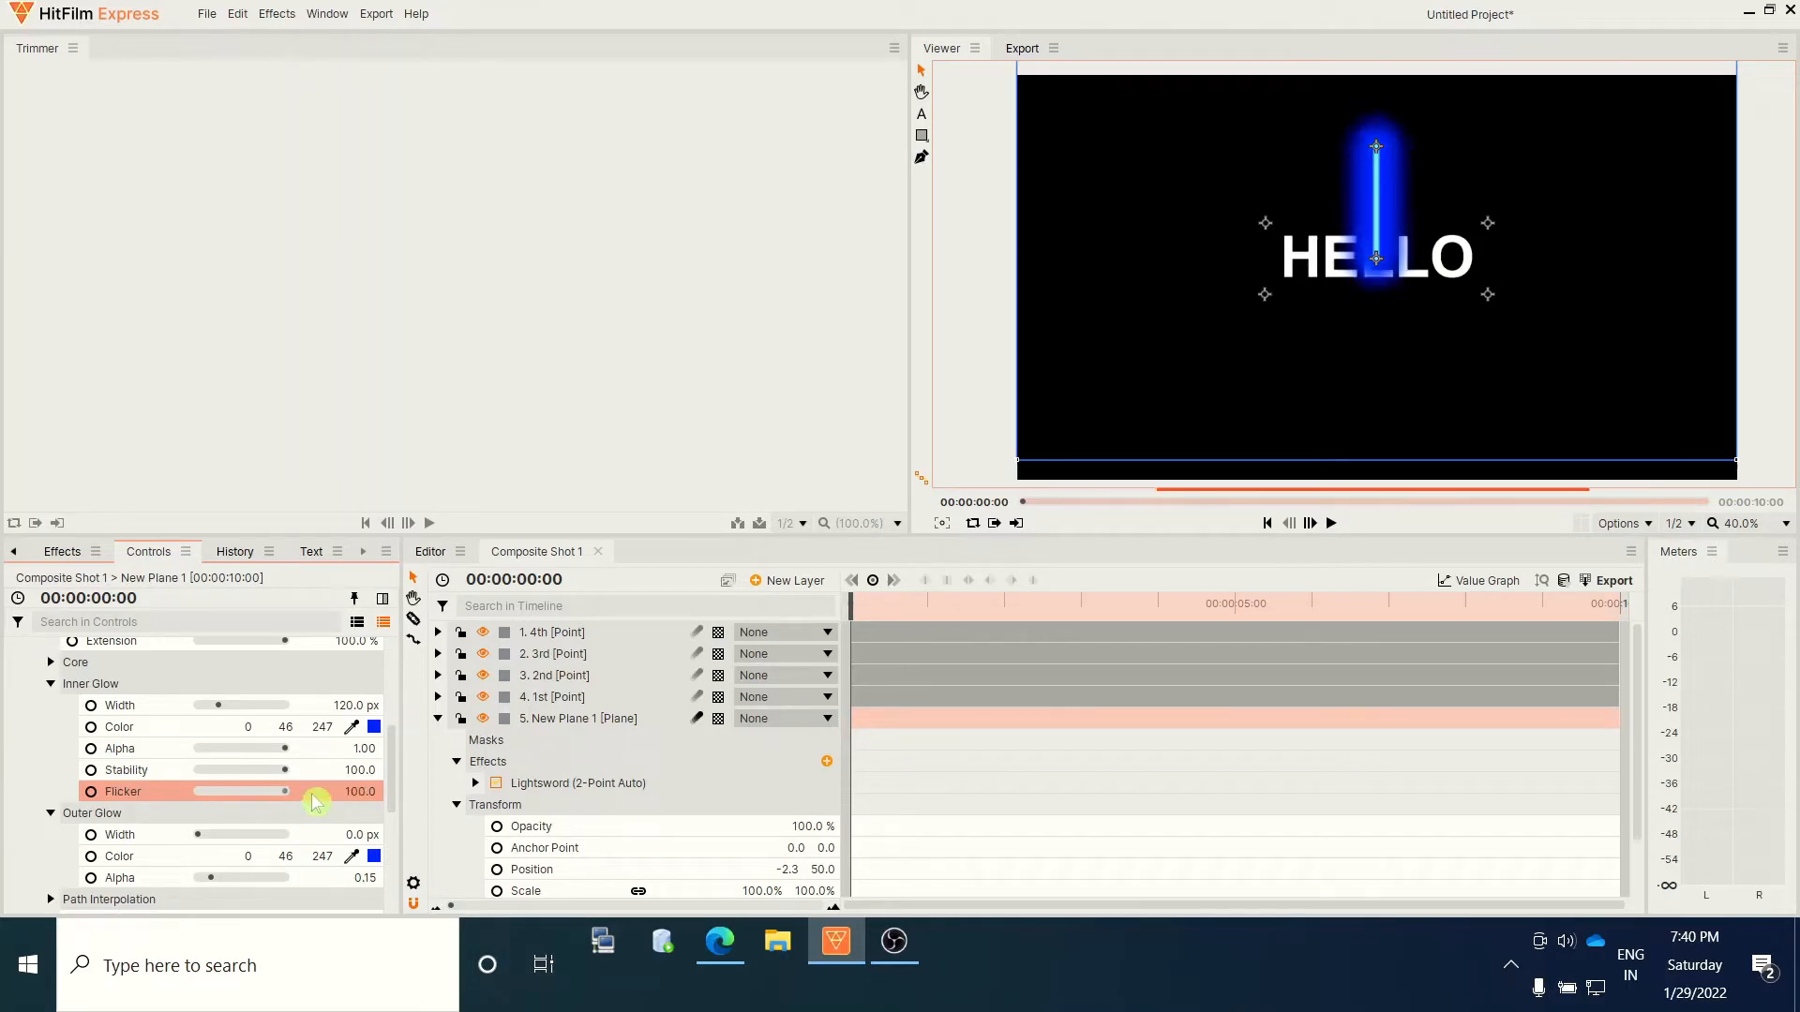
pyautogui.scroll(3, 244, 774)
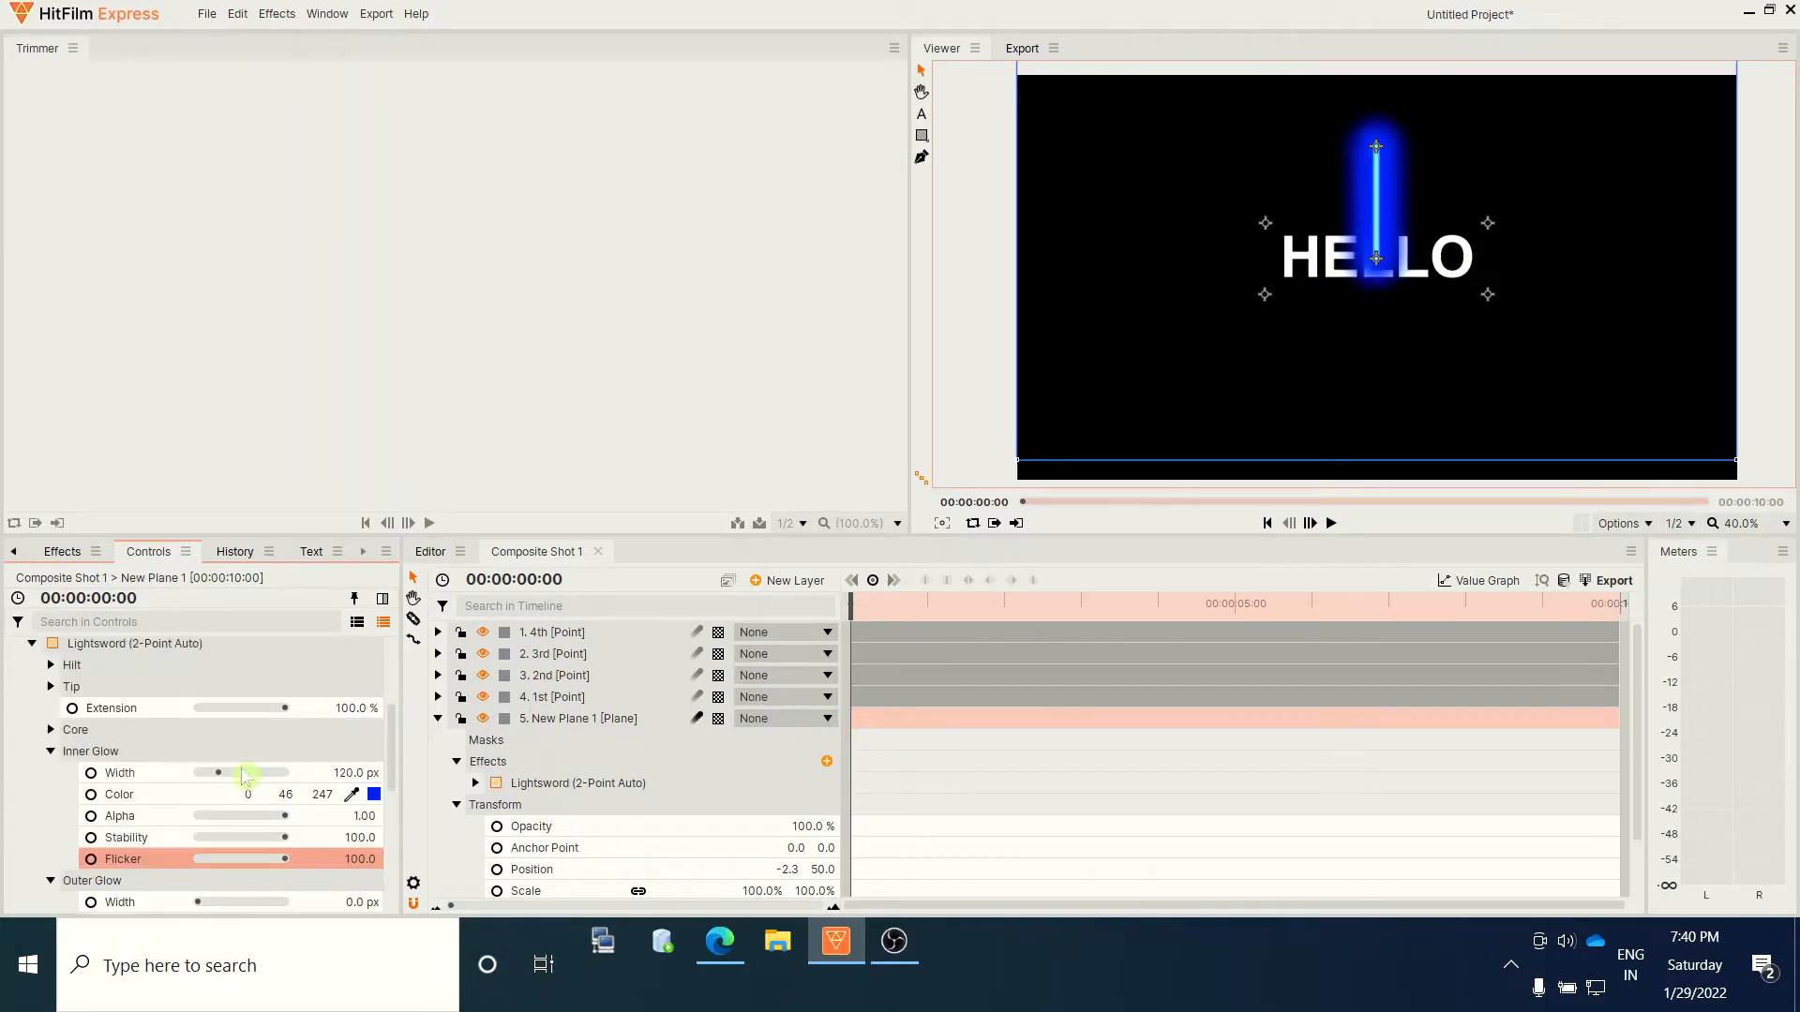
pyautogui.click(221, 776)
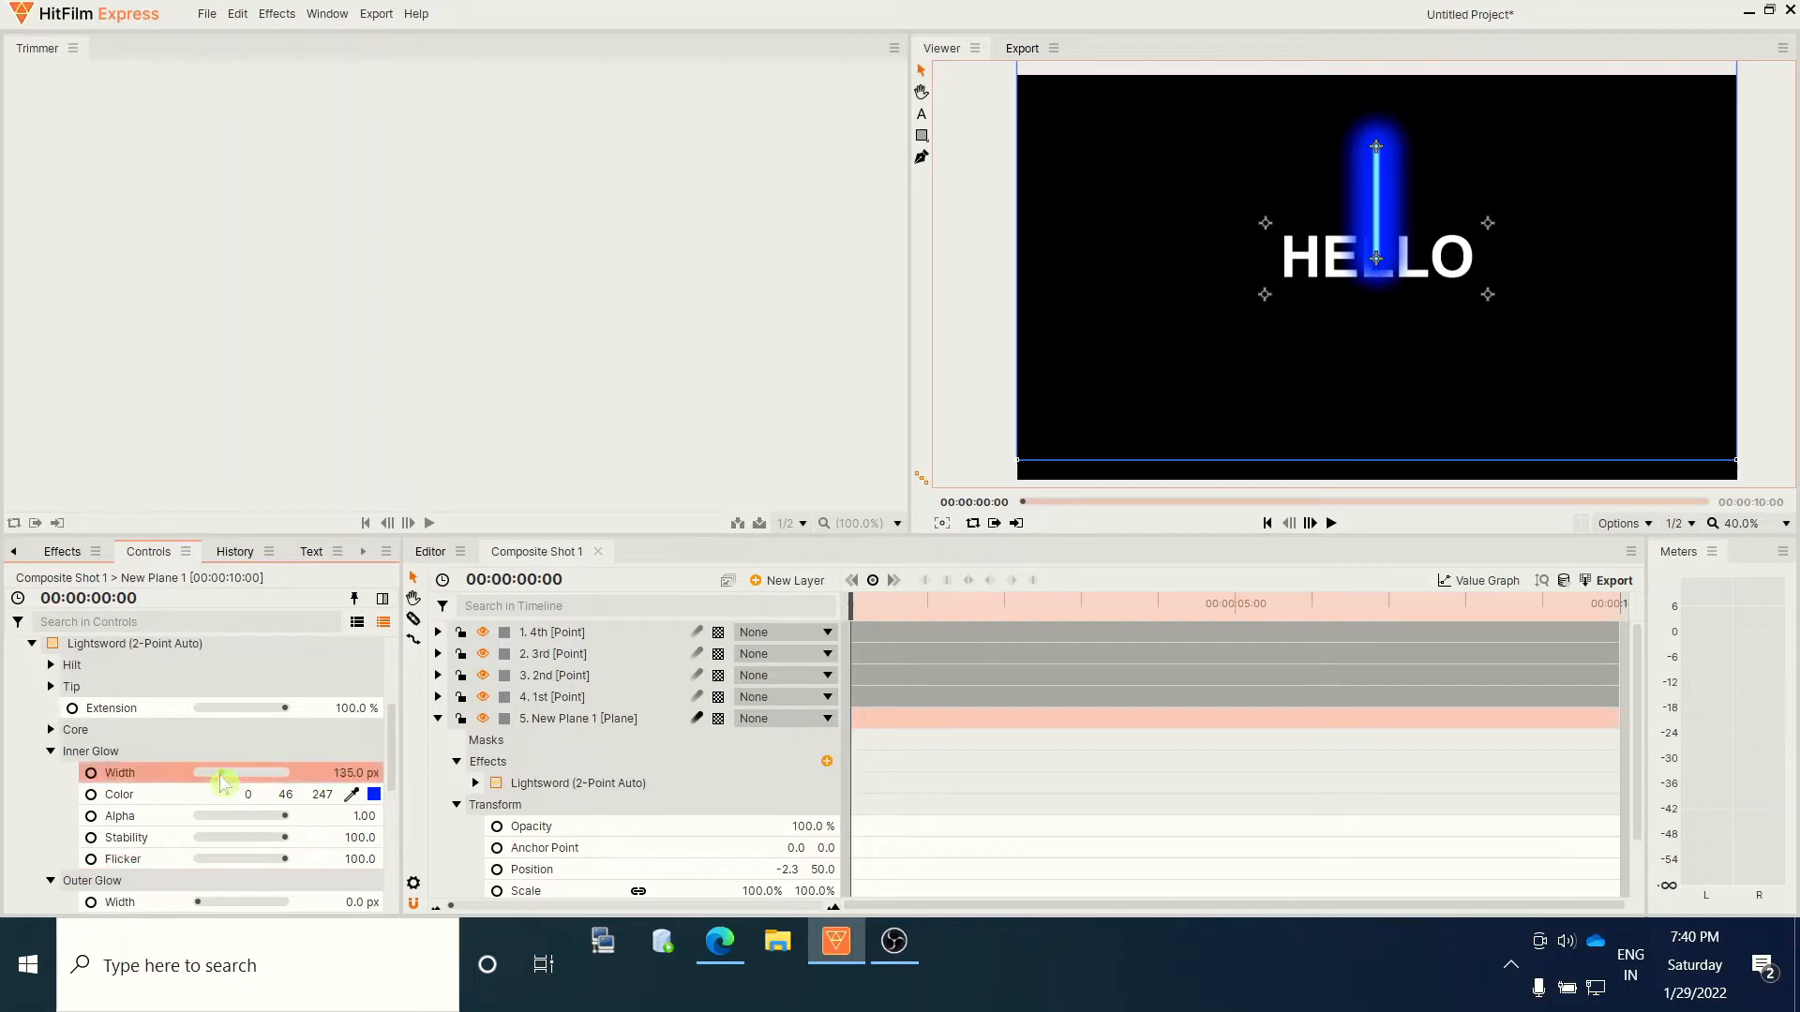
pyautogui.moveTo(200, 782); pyautogui.dragTo(201, 782)
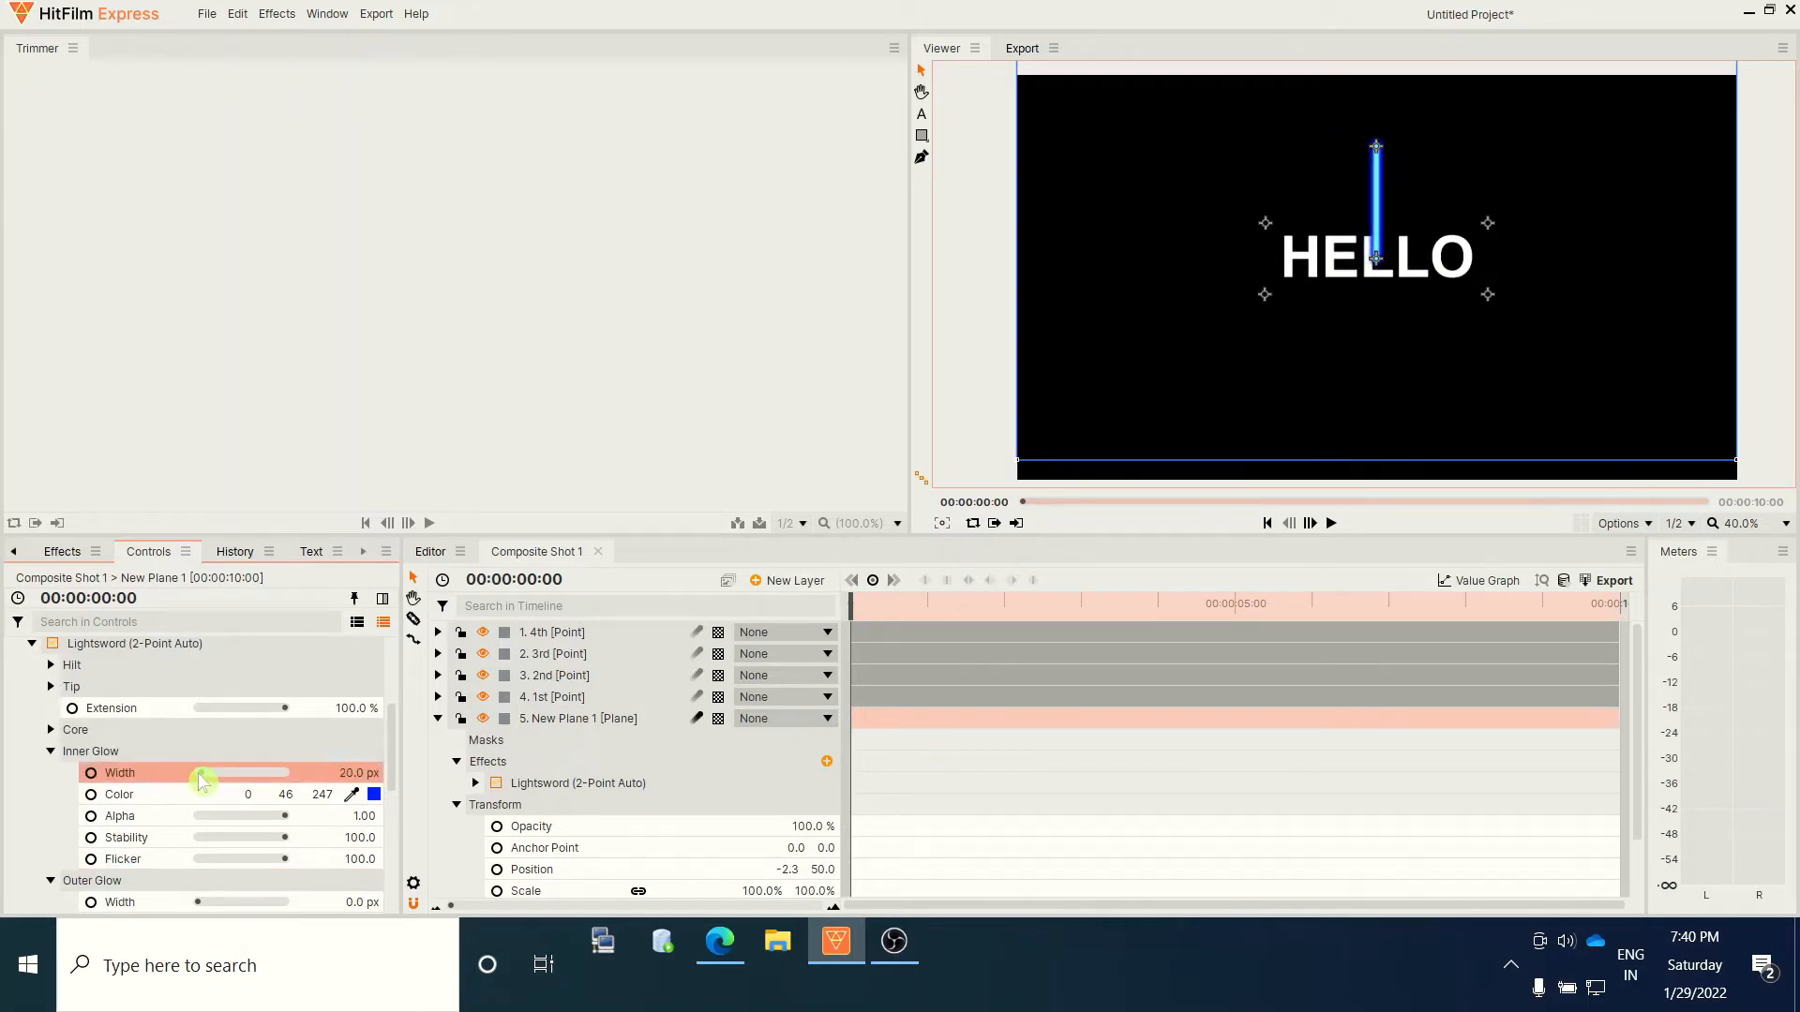
pyautogui.click(53, 752)
# Set the Lightsword's core color to orange #fa9e2d and the core width to 130%
pyautogui.click(52, 731)
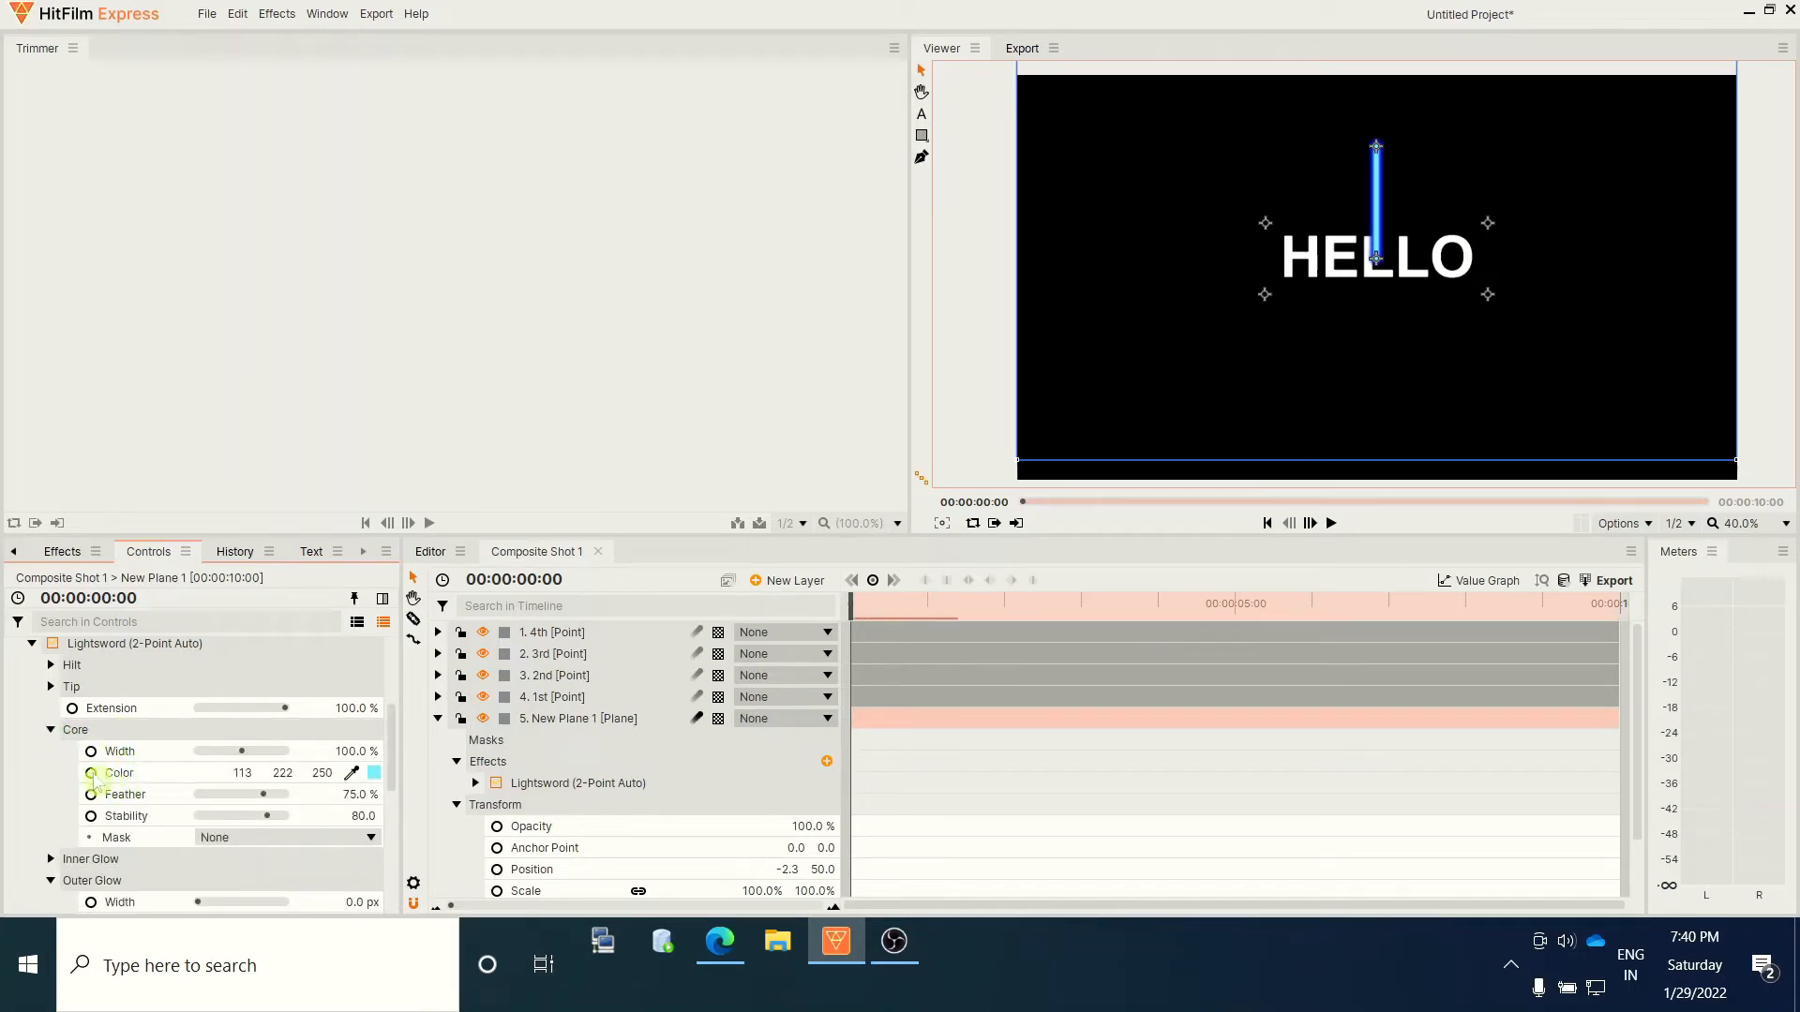
pyautogui.click(375, 773)
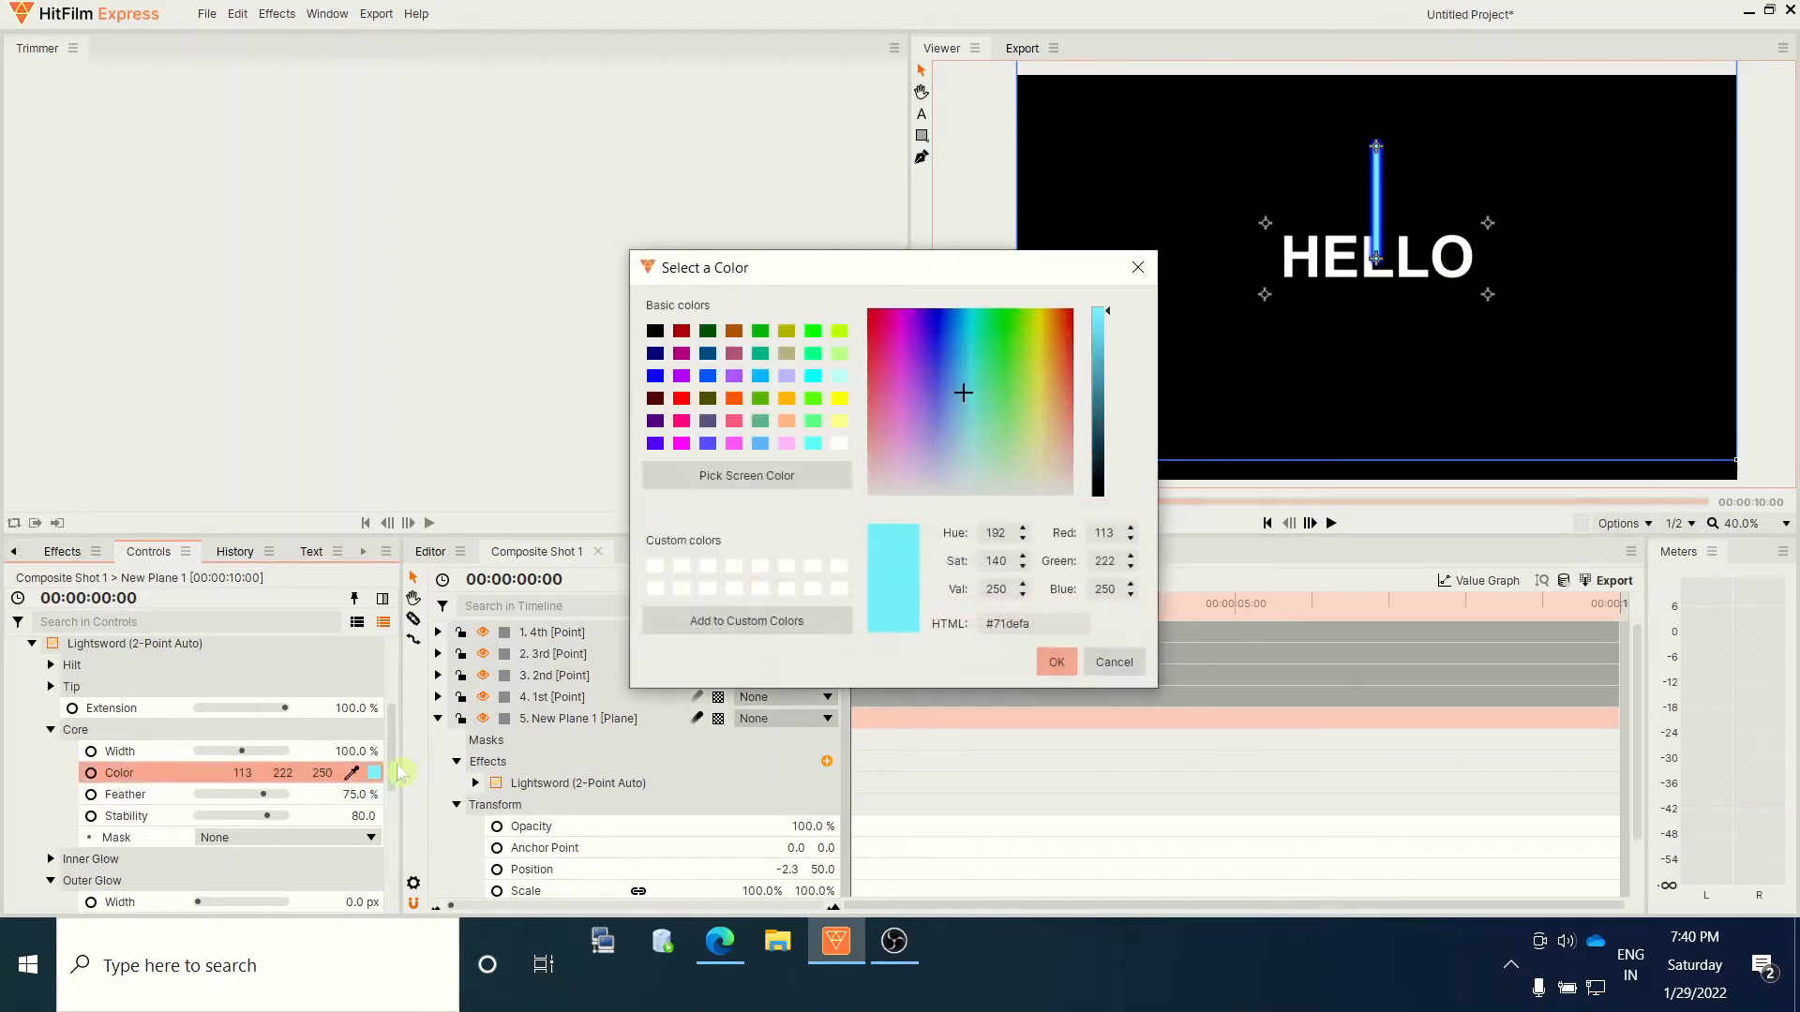
pyautogui.click(1044, 321)
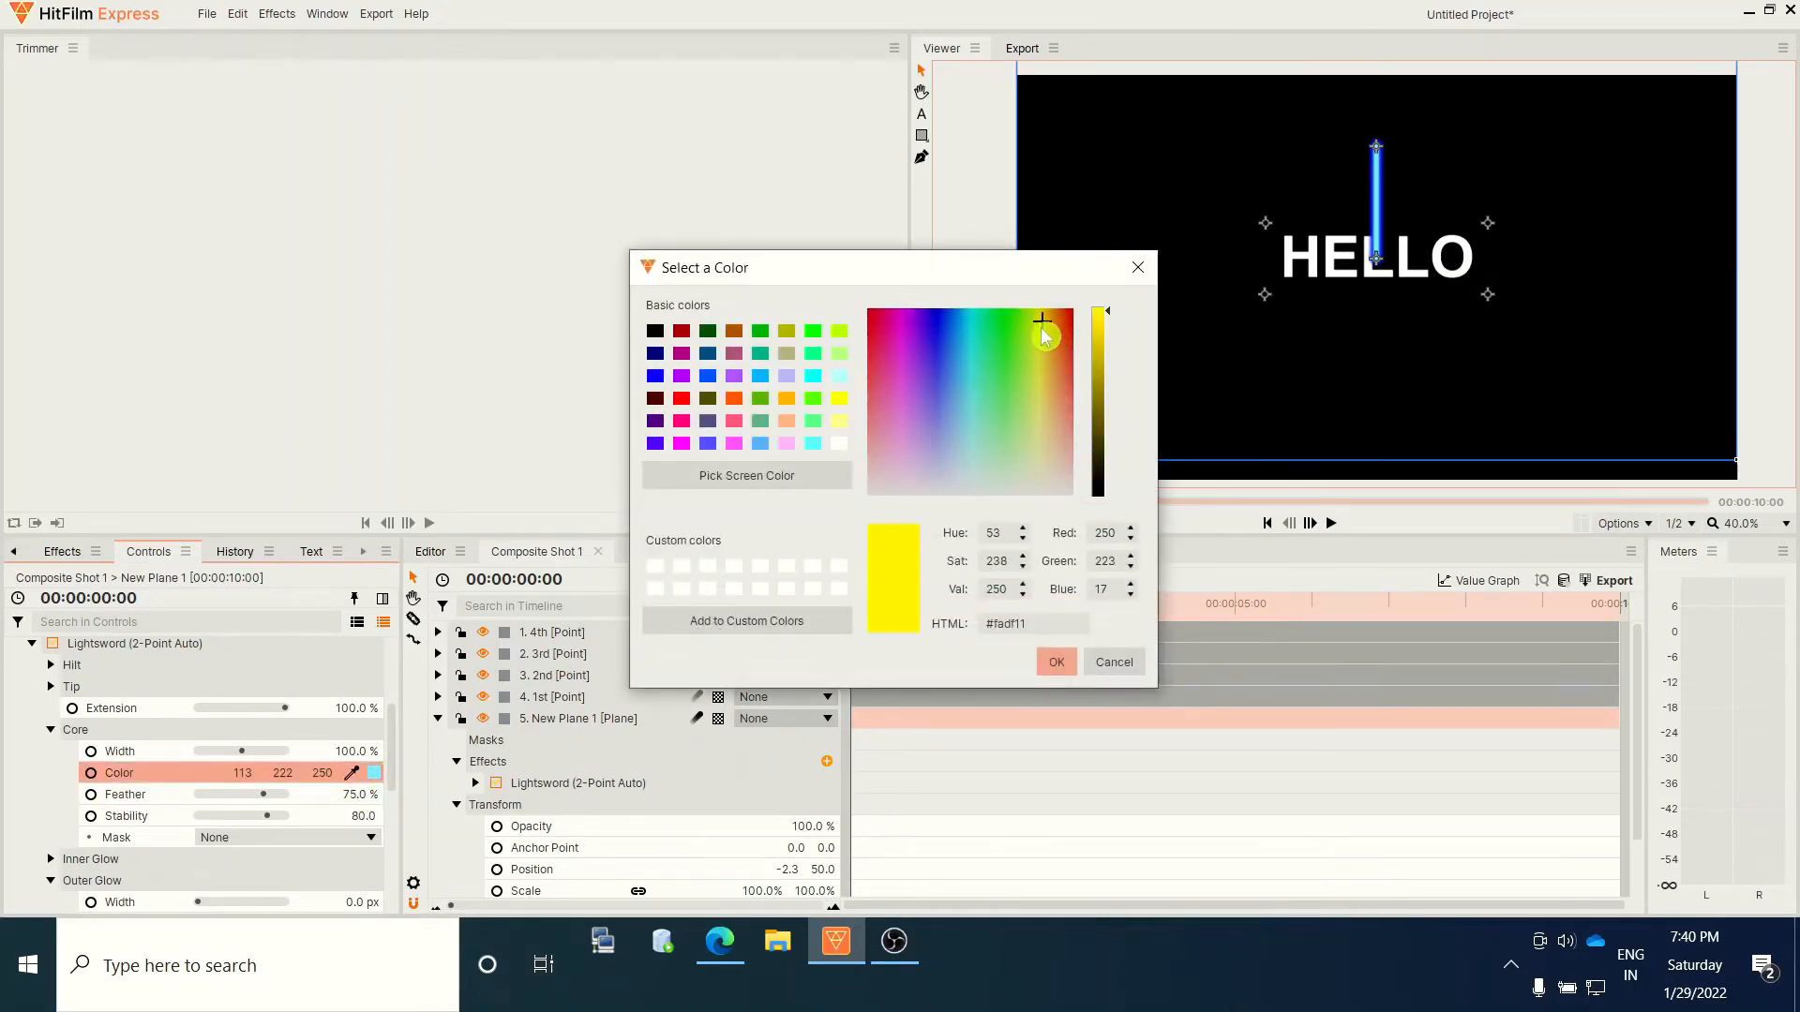
pyautogui.moveTo(1055, 345); pyautogui.dragTo(1057, 349)
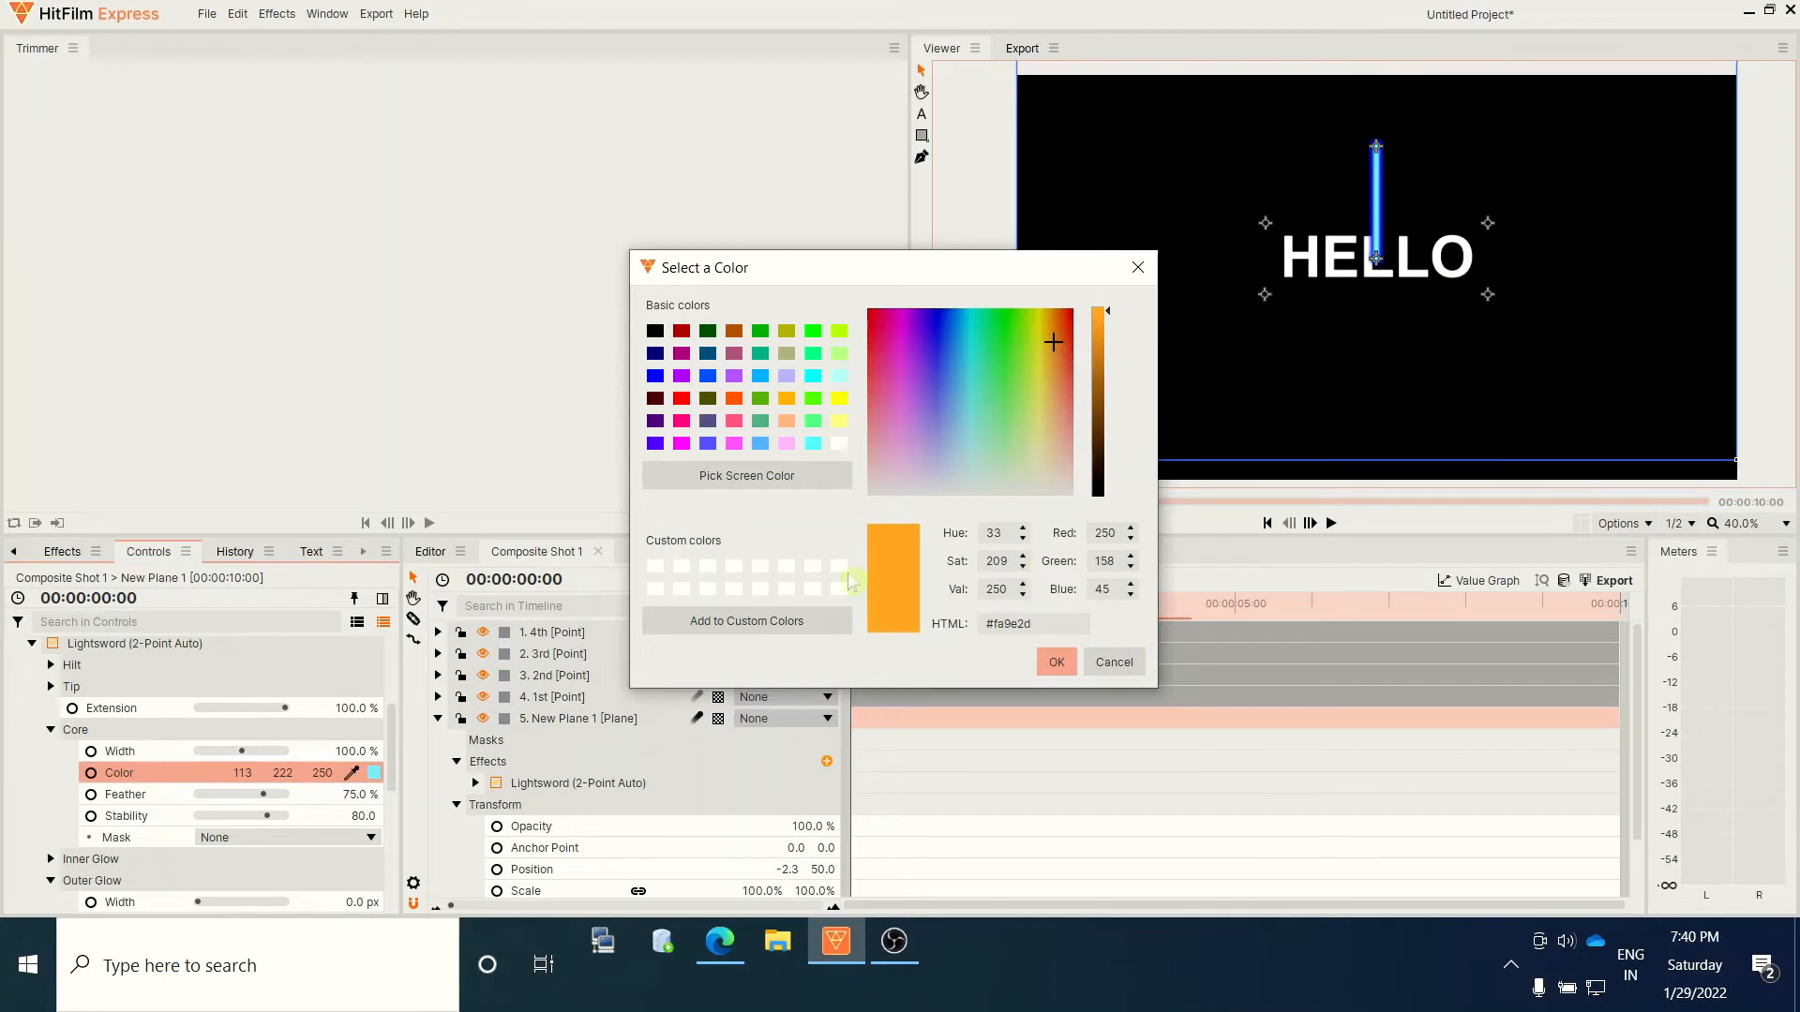
pyautogui.click(1061, 662)
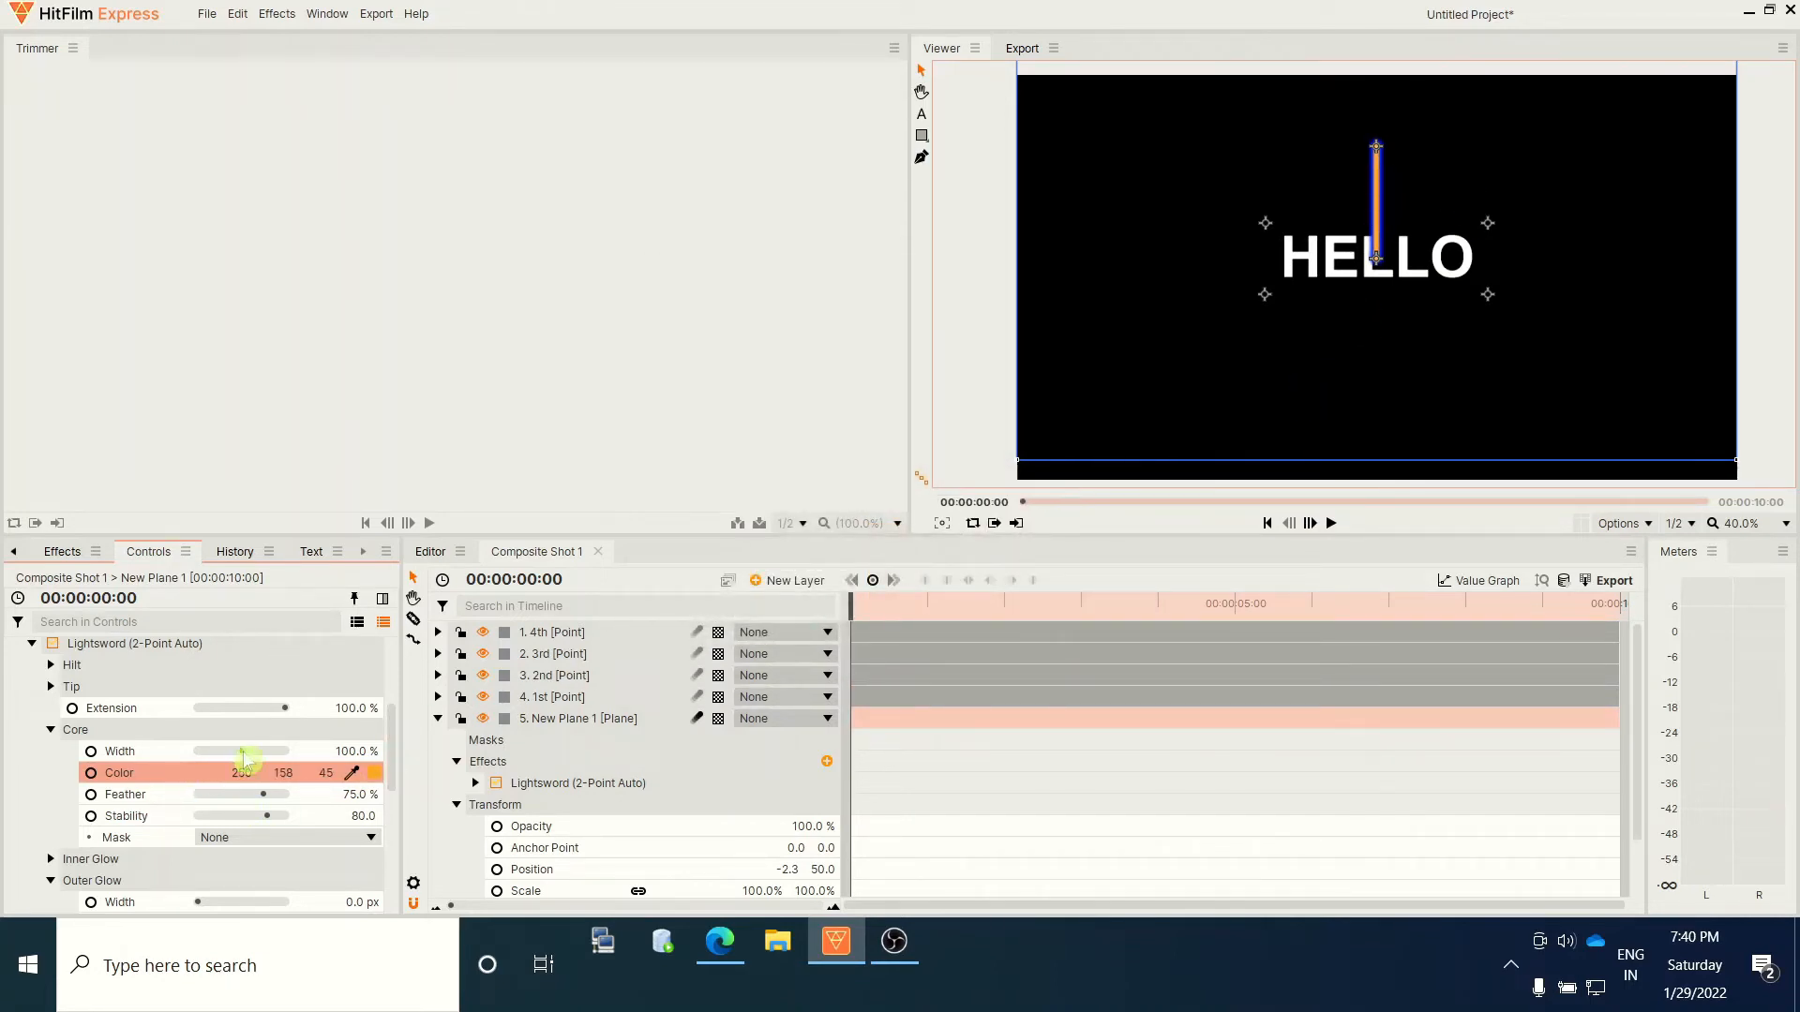
pyautogui.moveTo(242, 758)
pyautogui.mouseDown()
pyautogui.moveTo(225, 754)
pyautogui.moveTo(258, 757)
pyautogui.mouseUp()
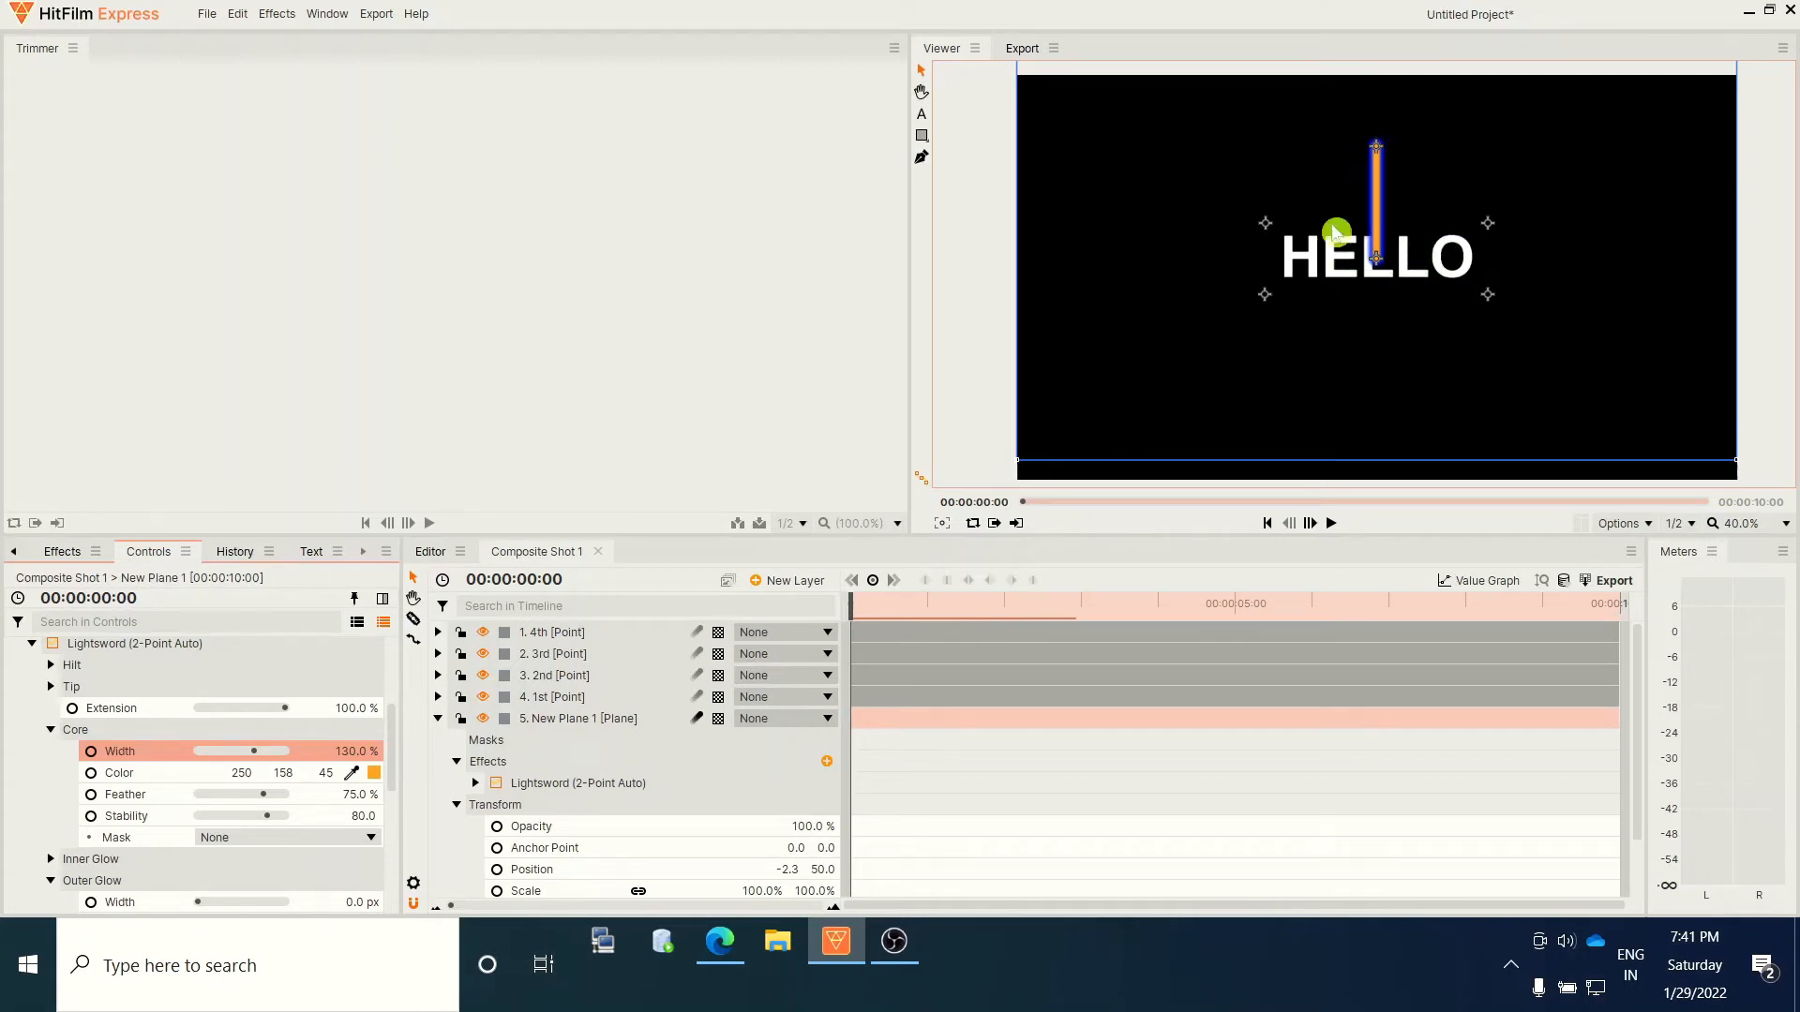
pyautogui.click(50, 734)
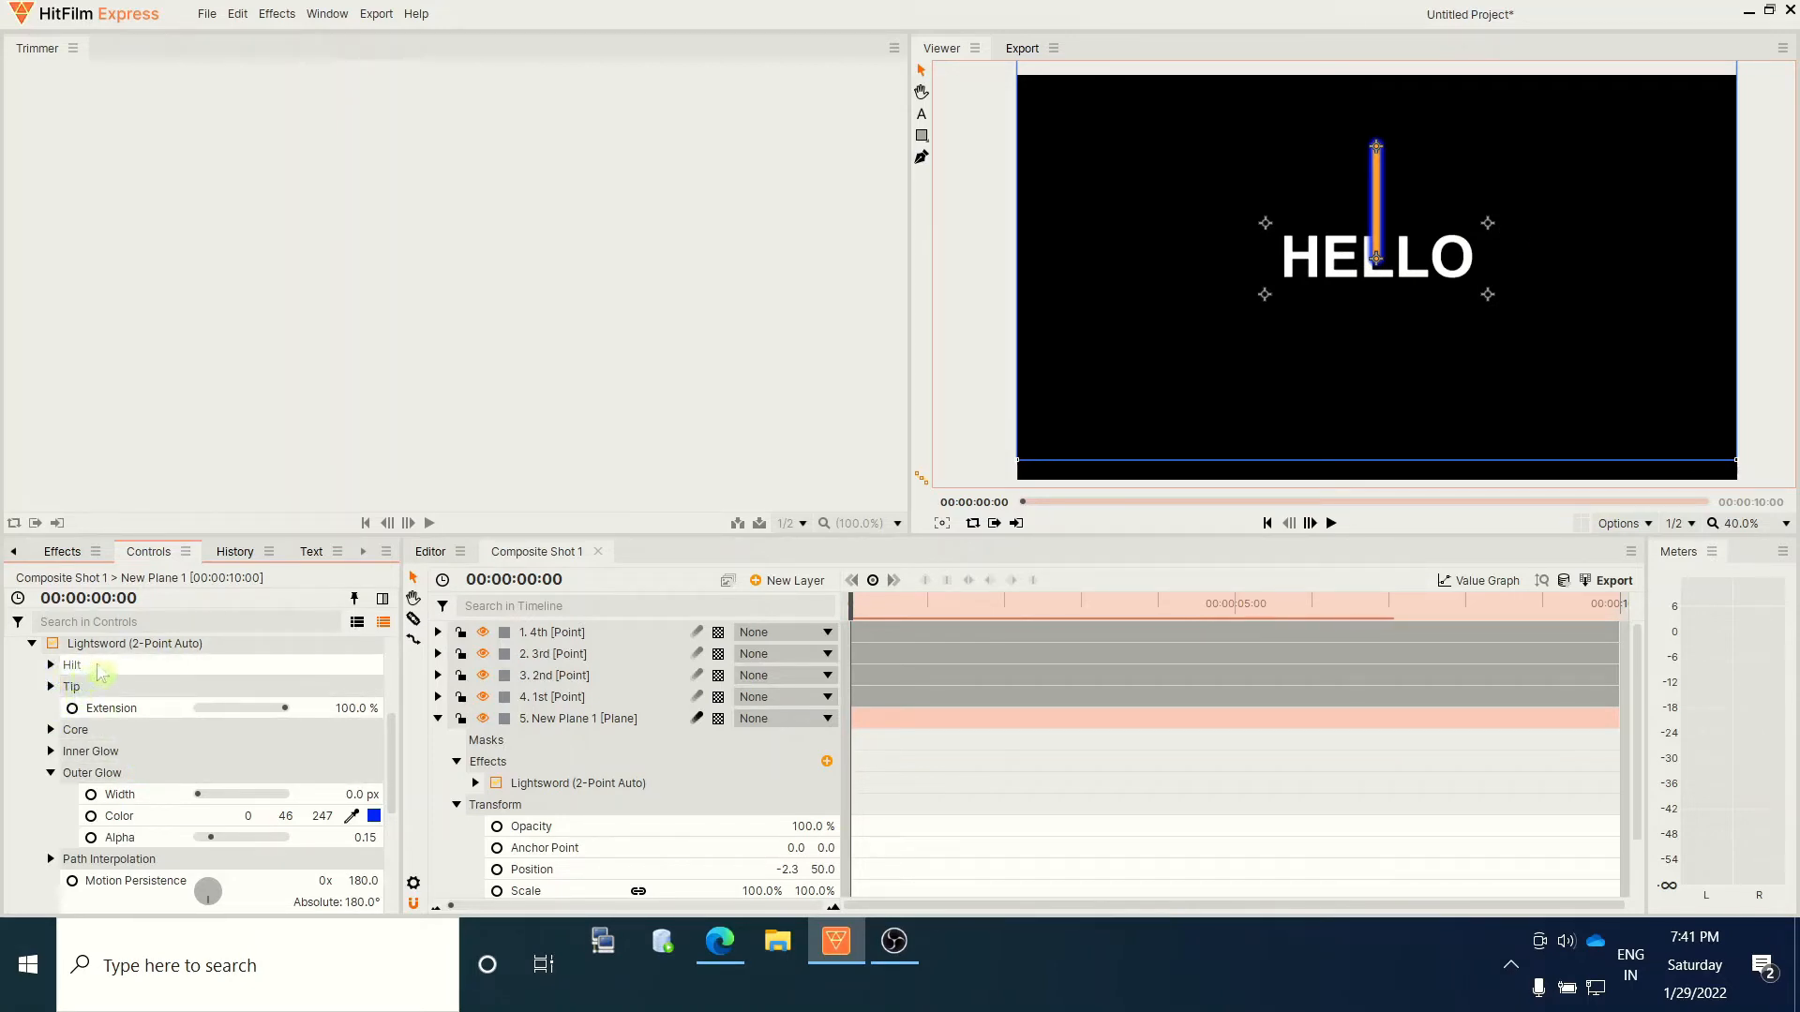
# Attach the Lightsword's hilt position to the 1st point layer
pyautogui.click(52, 664)
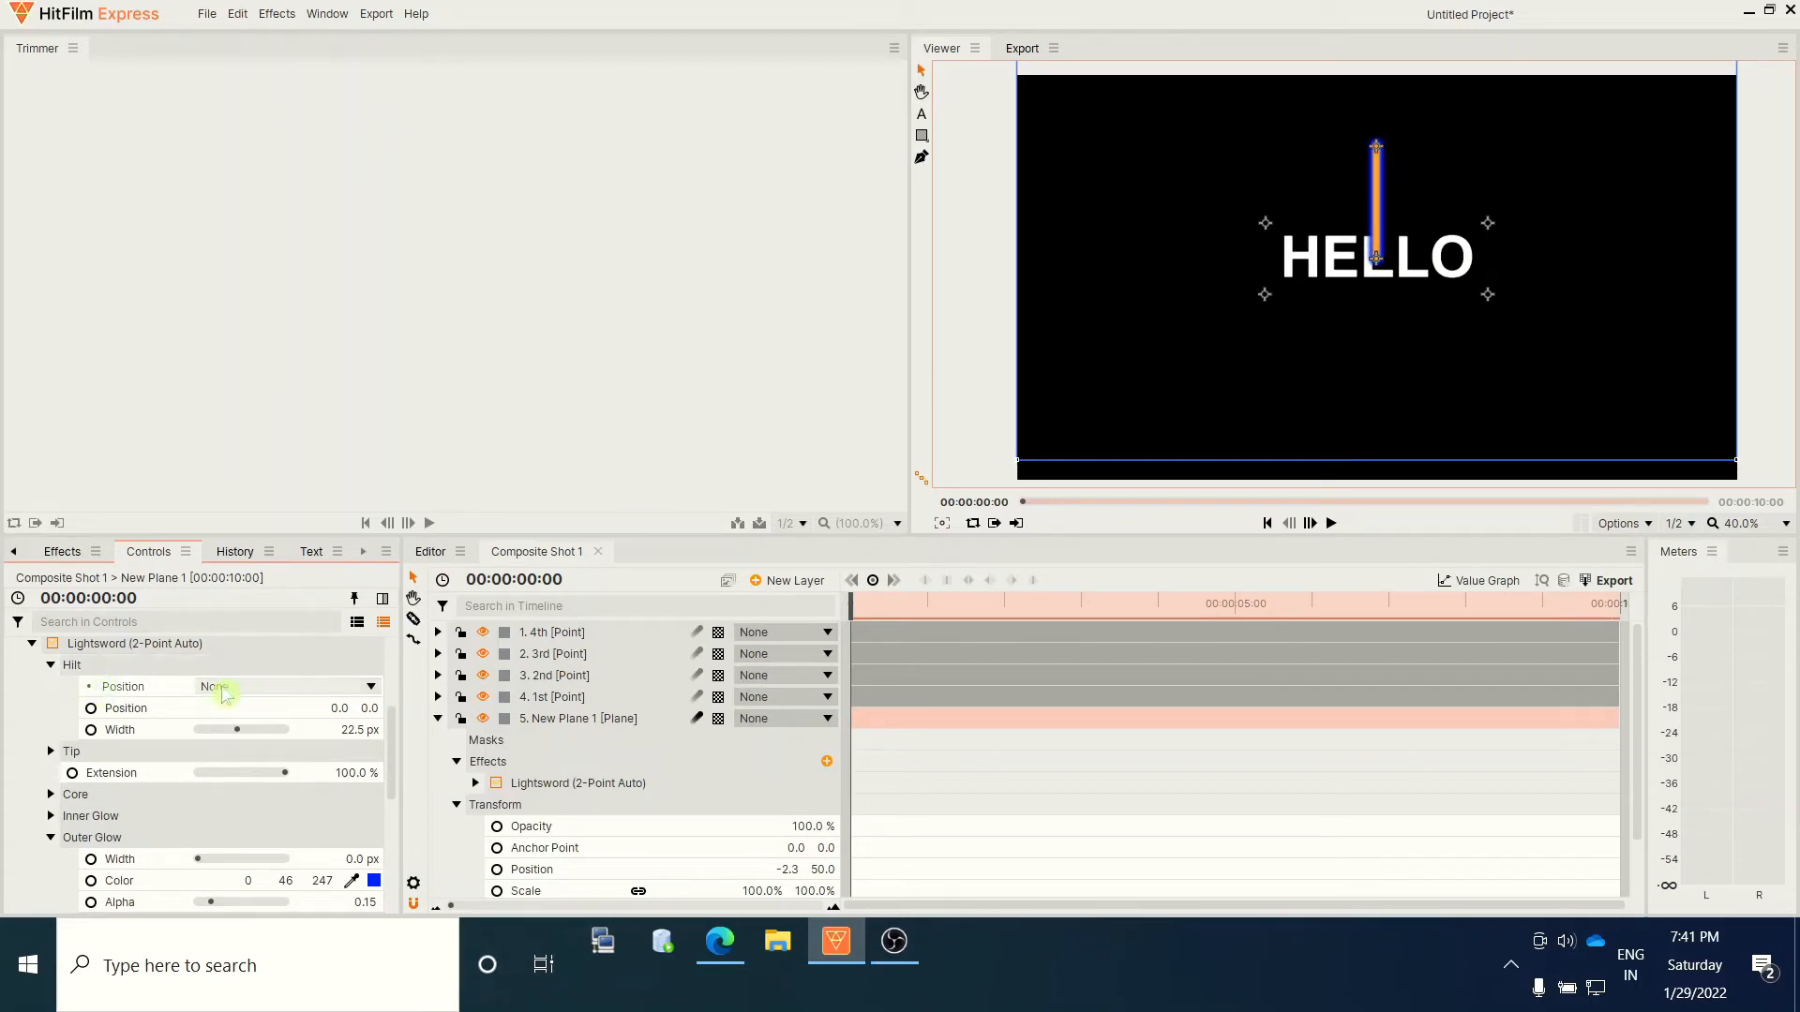
pyautogui.click(282, 690)
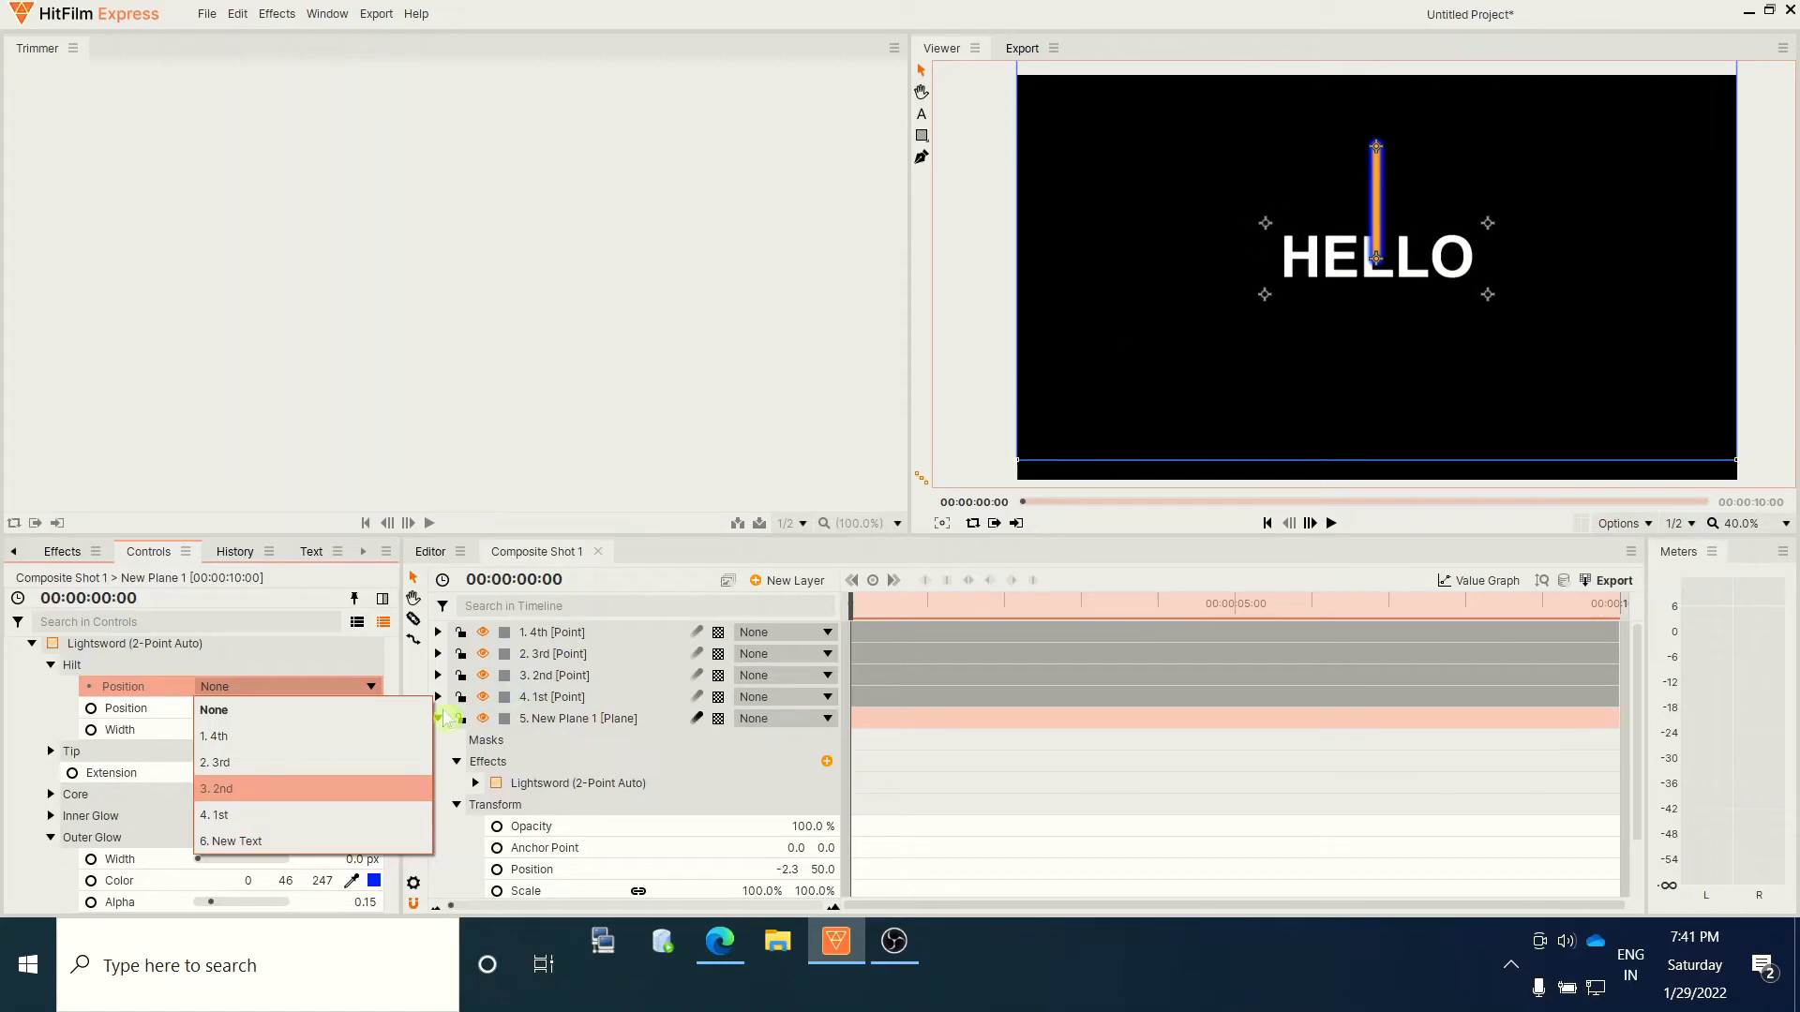
pyautogui.click(234, 821)
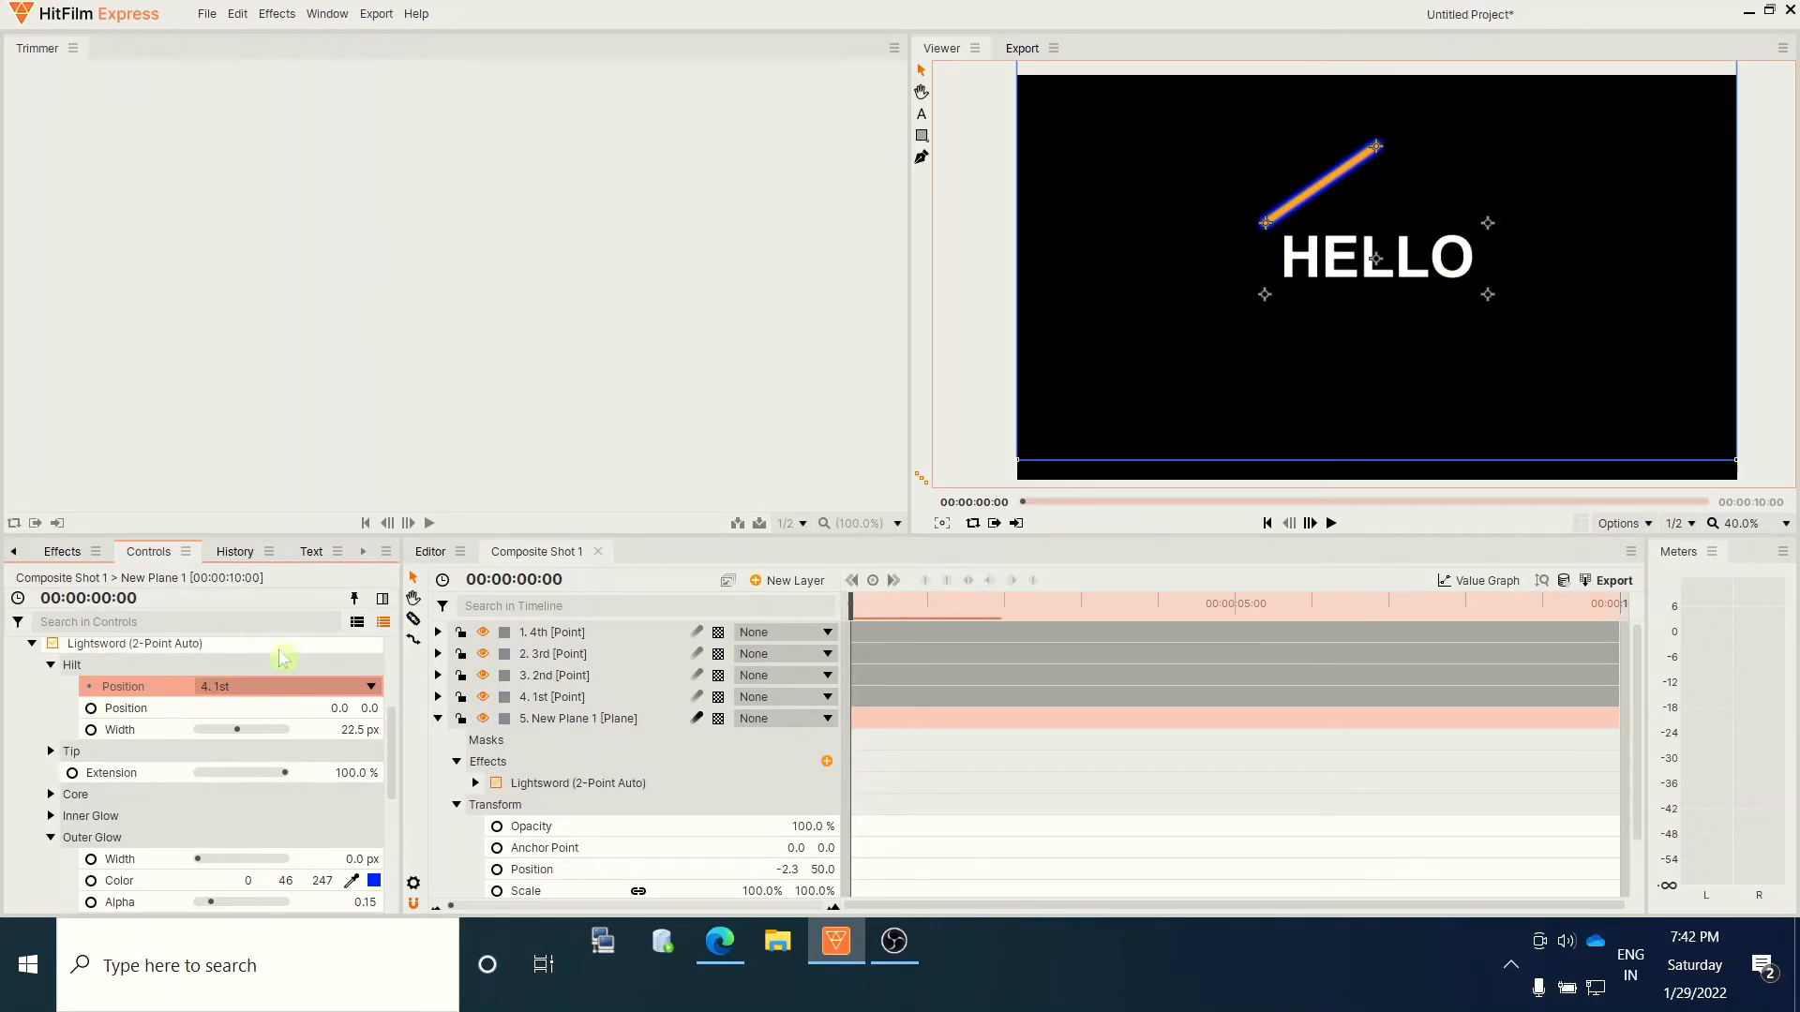
pyautogui.click(51, 665)
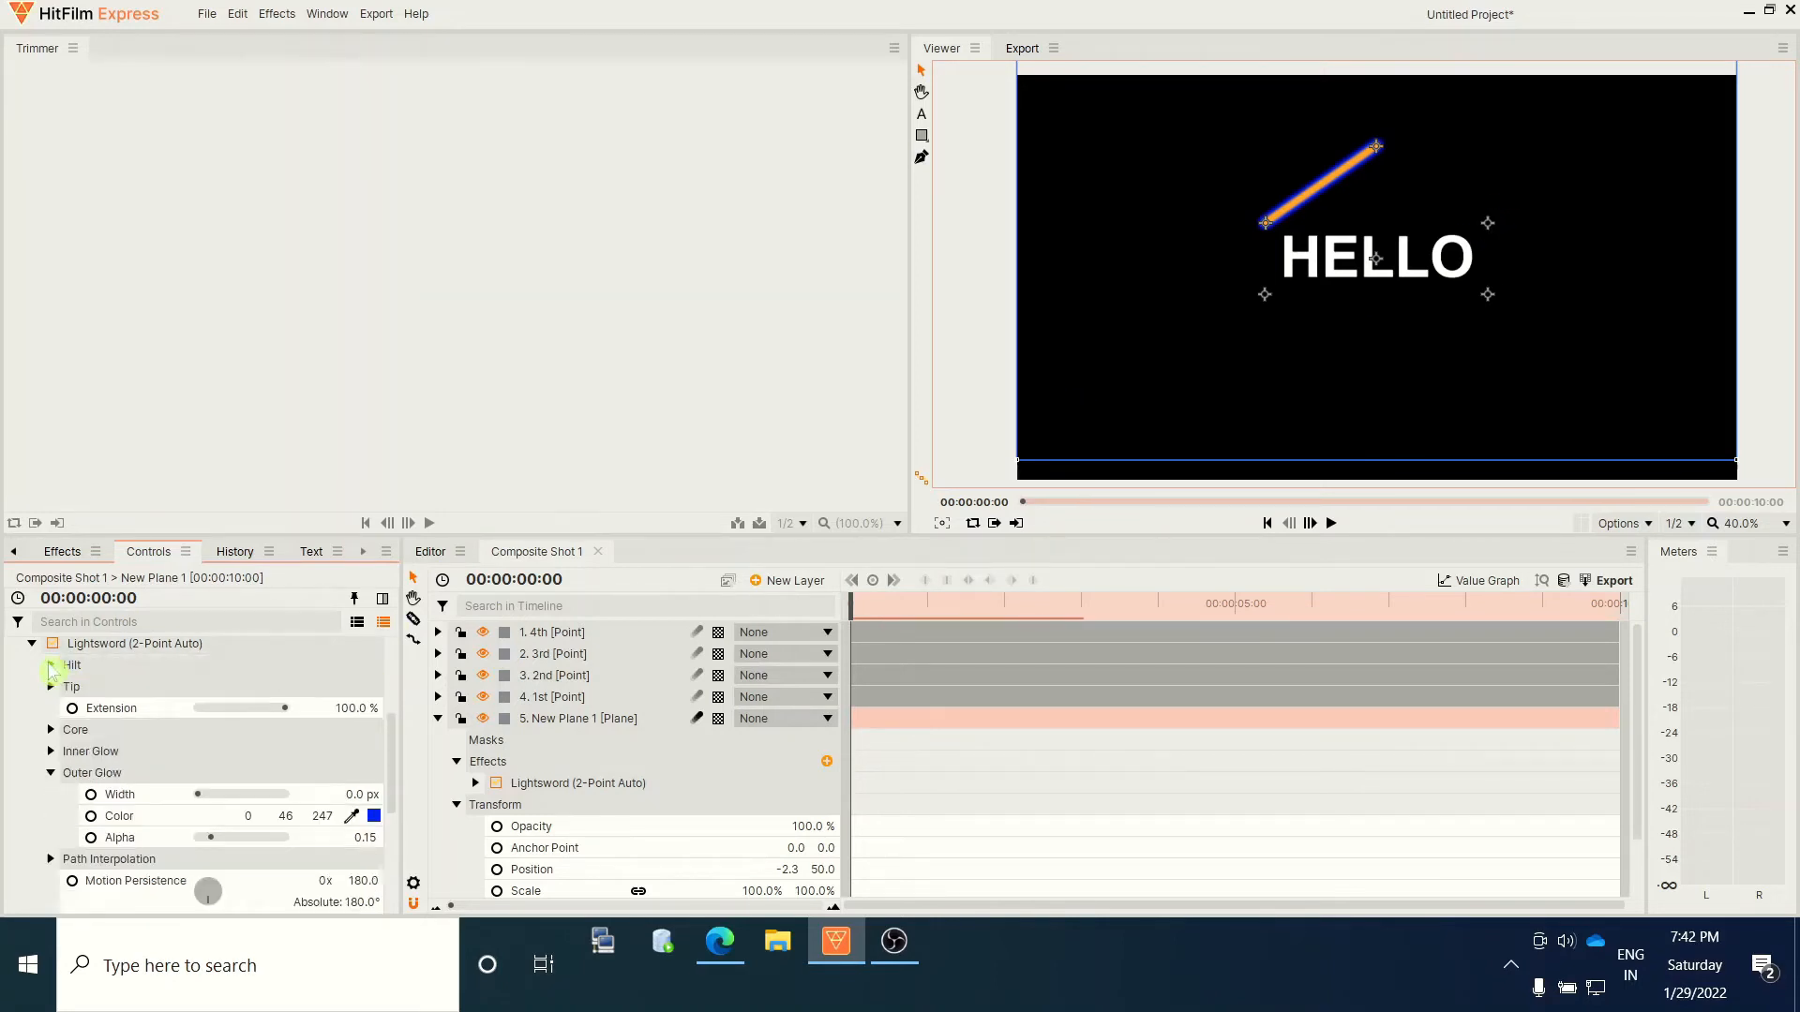
# Attach the Lightsword's tip position to the 2nd point layer and set its vertical position offset to 0
pyautogui.click(52, 687)
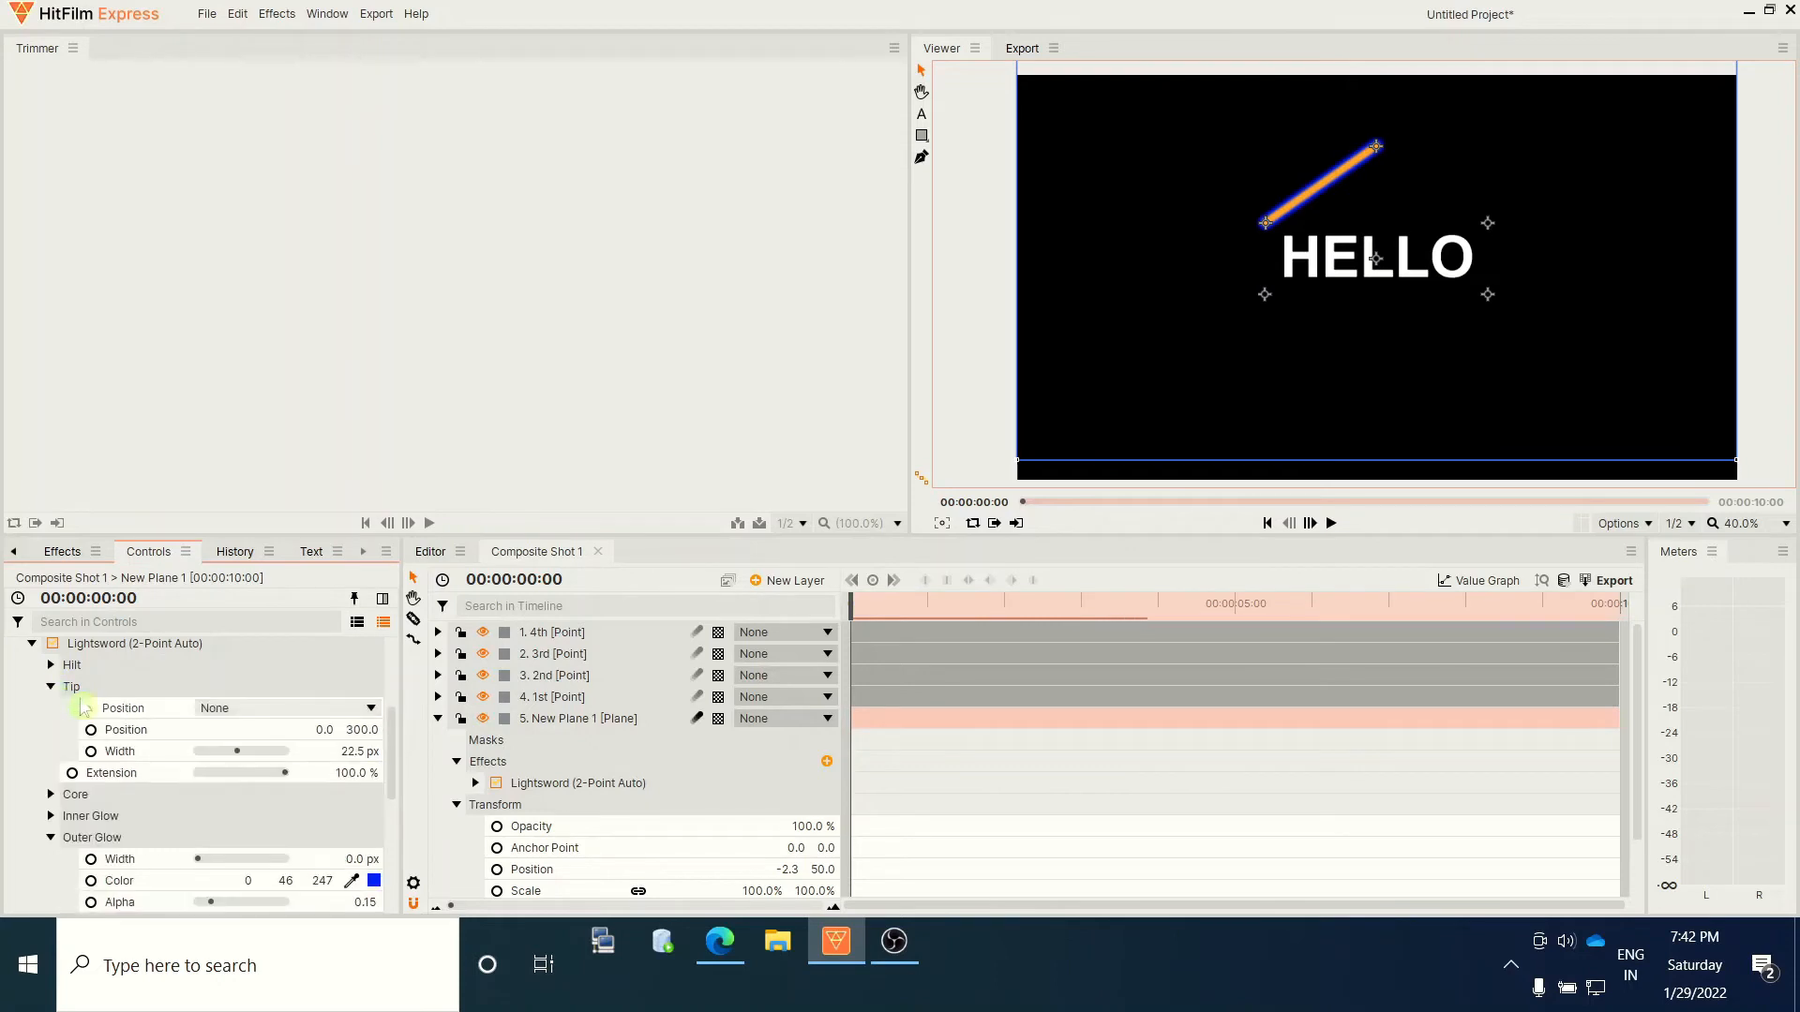
pyautogui.click(263, 713)
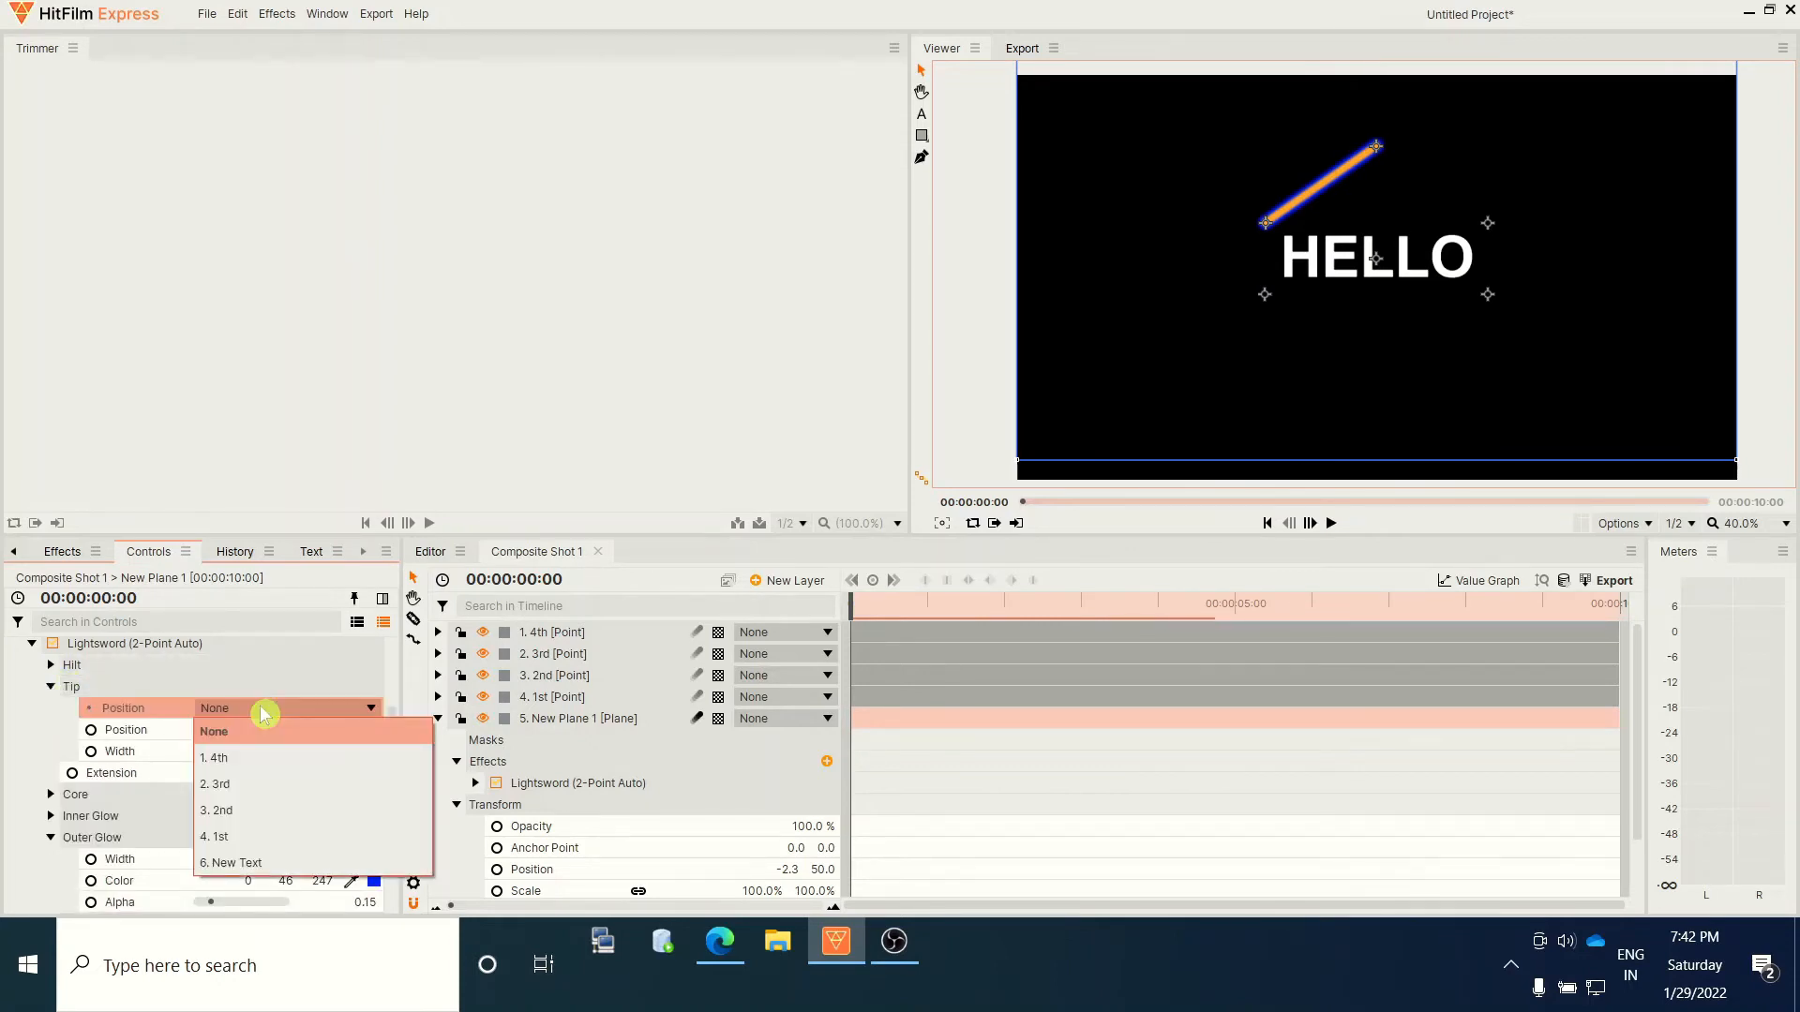
pyautogui.click(247, 817)
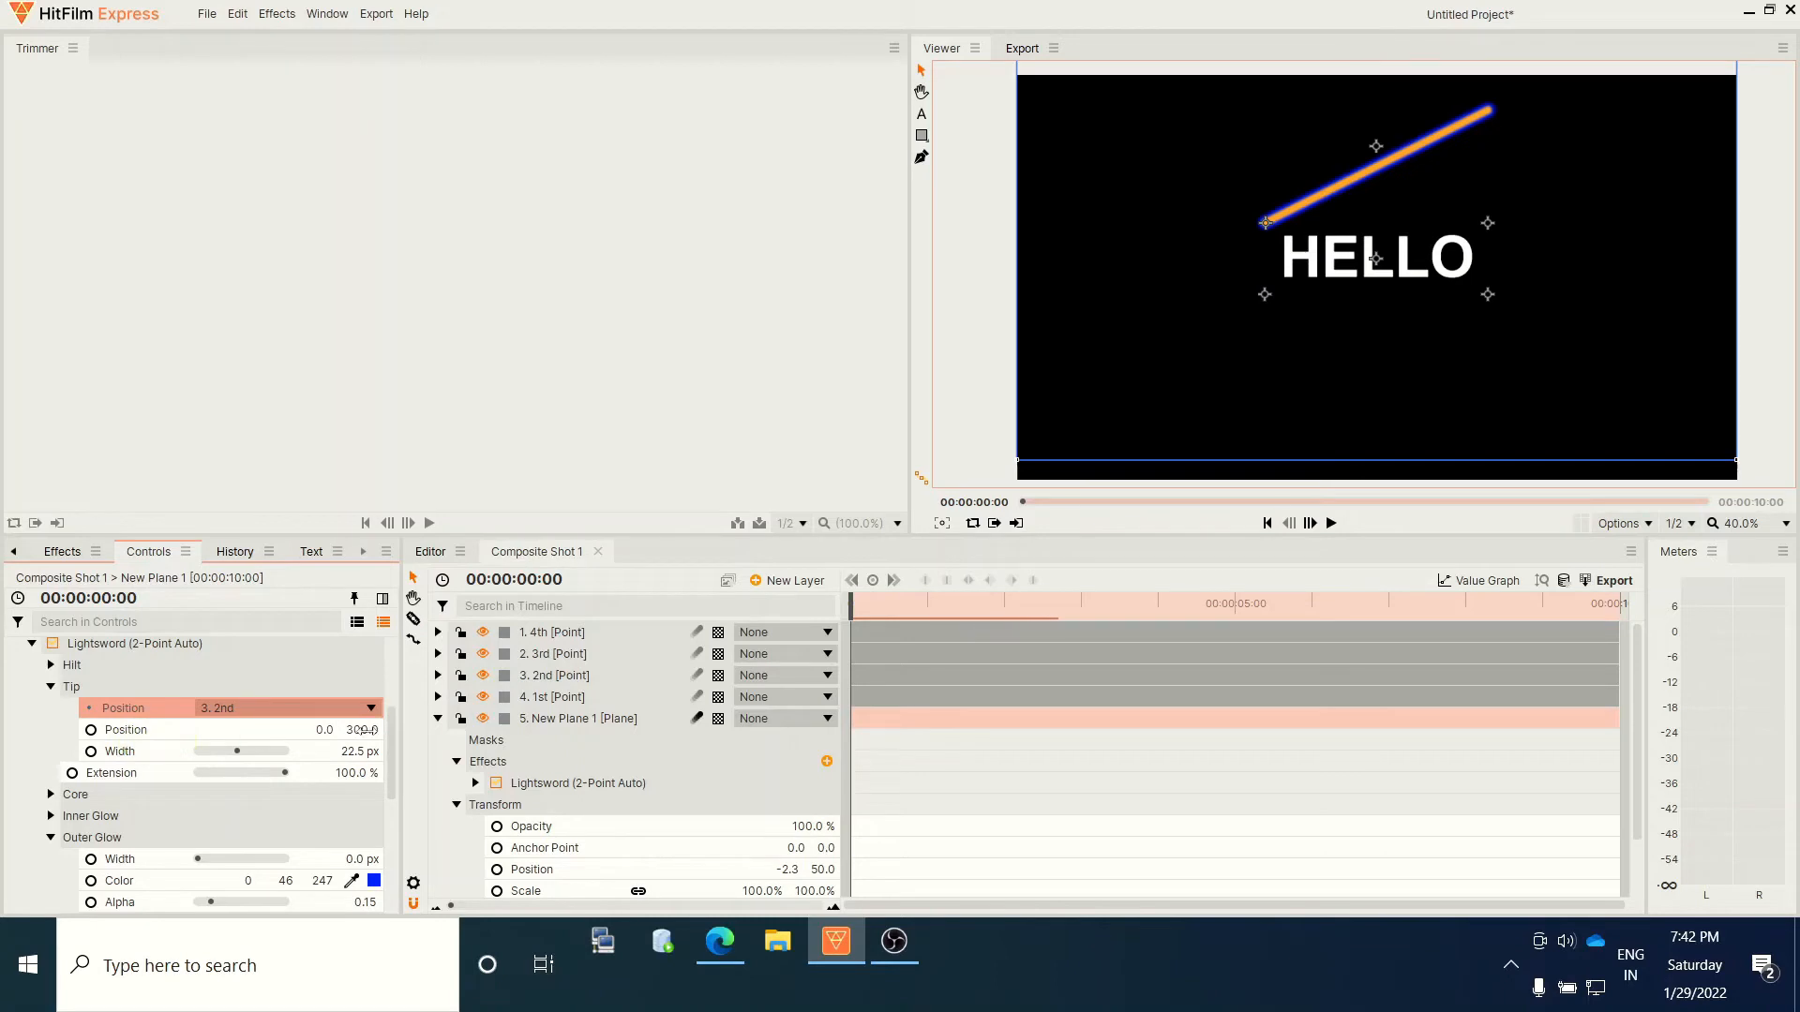
pyautogui.click(361, 730)
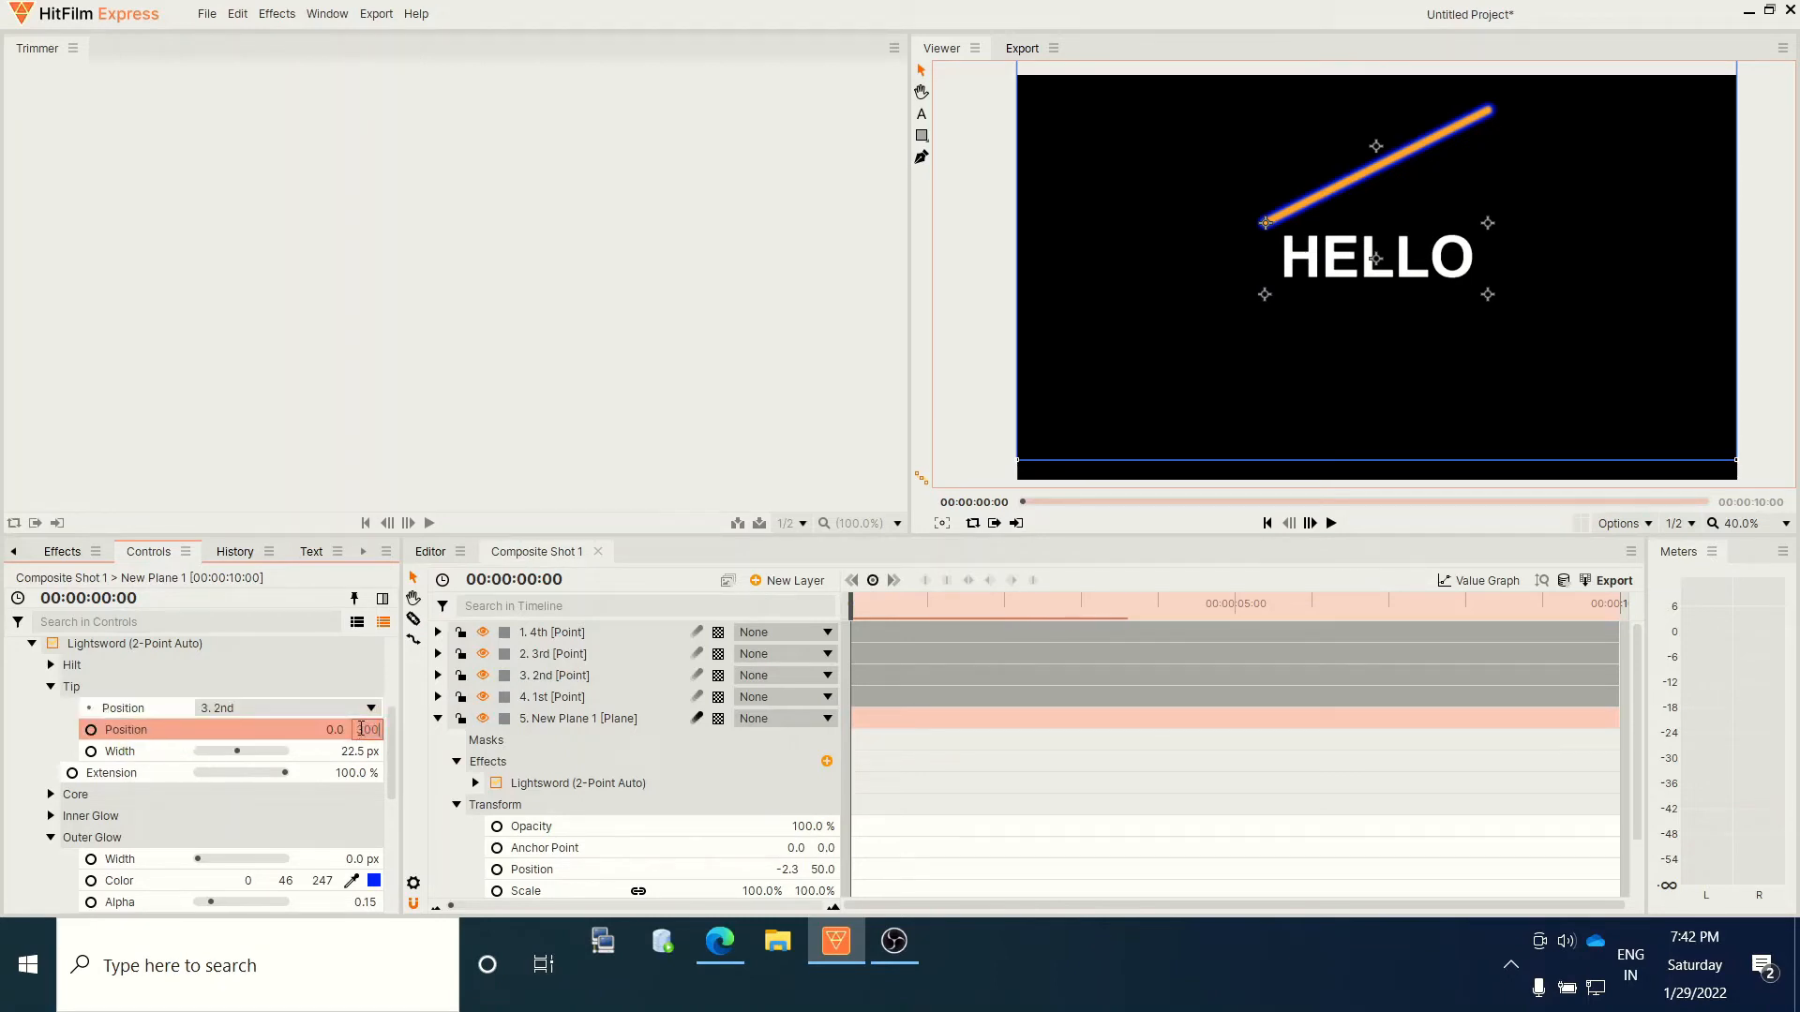
pyautogui.press('BackSpace')
pyautogui.write('0')
pyautogui.press('Return')
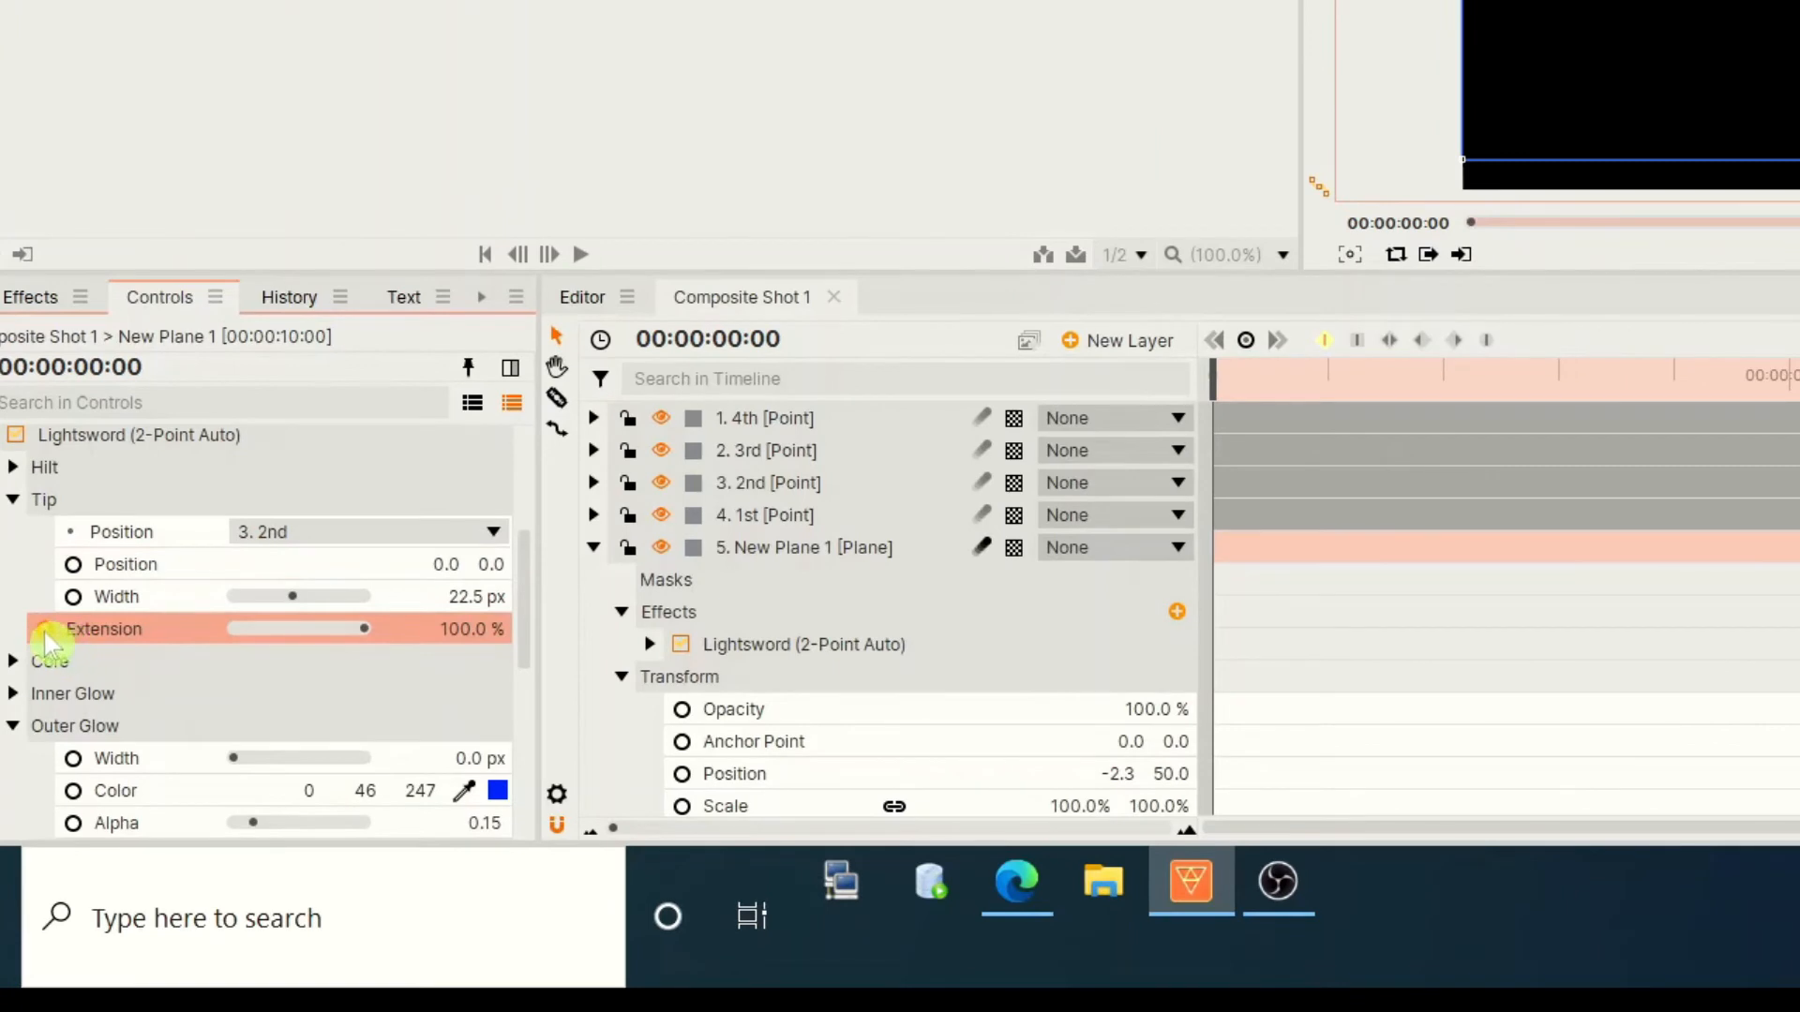
# Enable keyframing for the Lightsword's Extension and set it to 0% at the start of the timeline
pyautogui.click(45, 632)
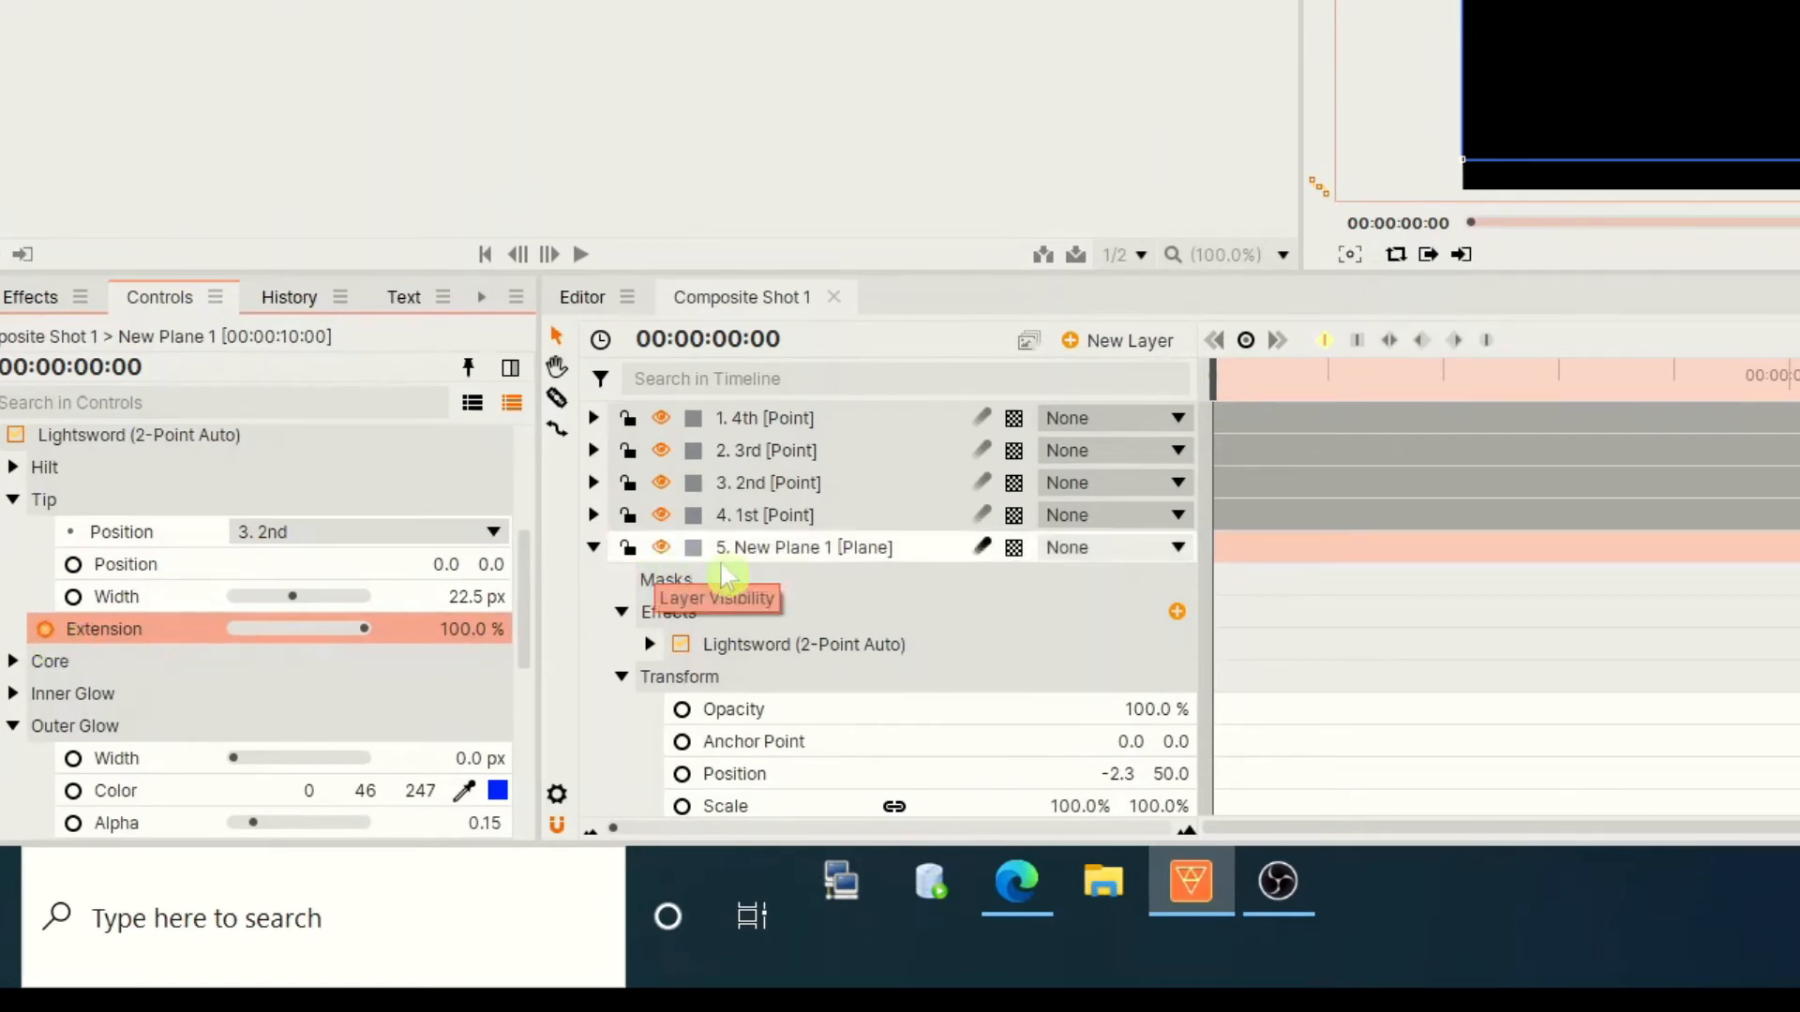
pyautogui.click(650, 644)
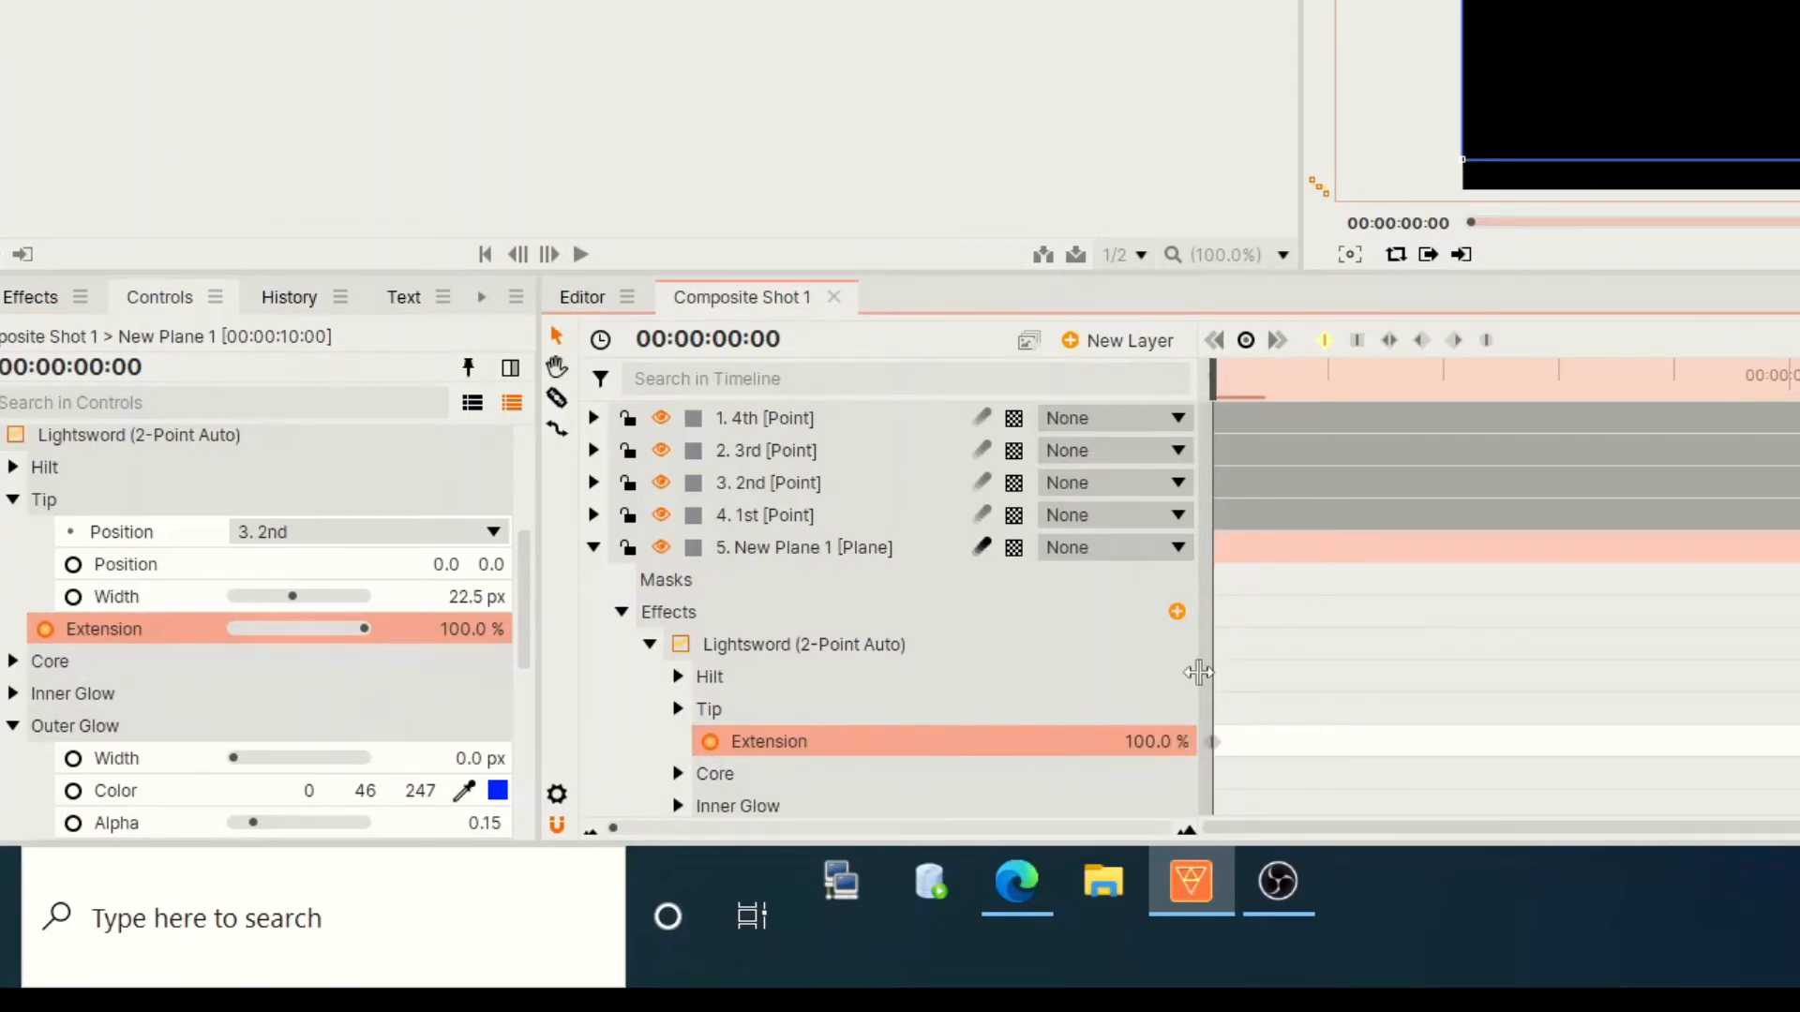
pyautogui.moveTo(1212, 746)
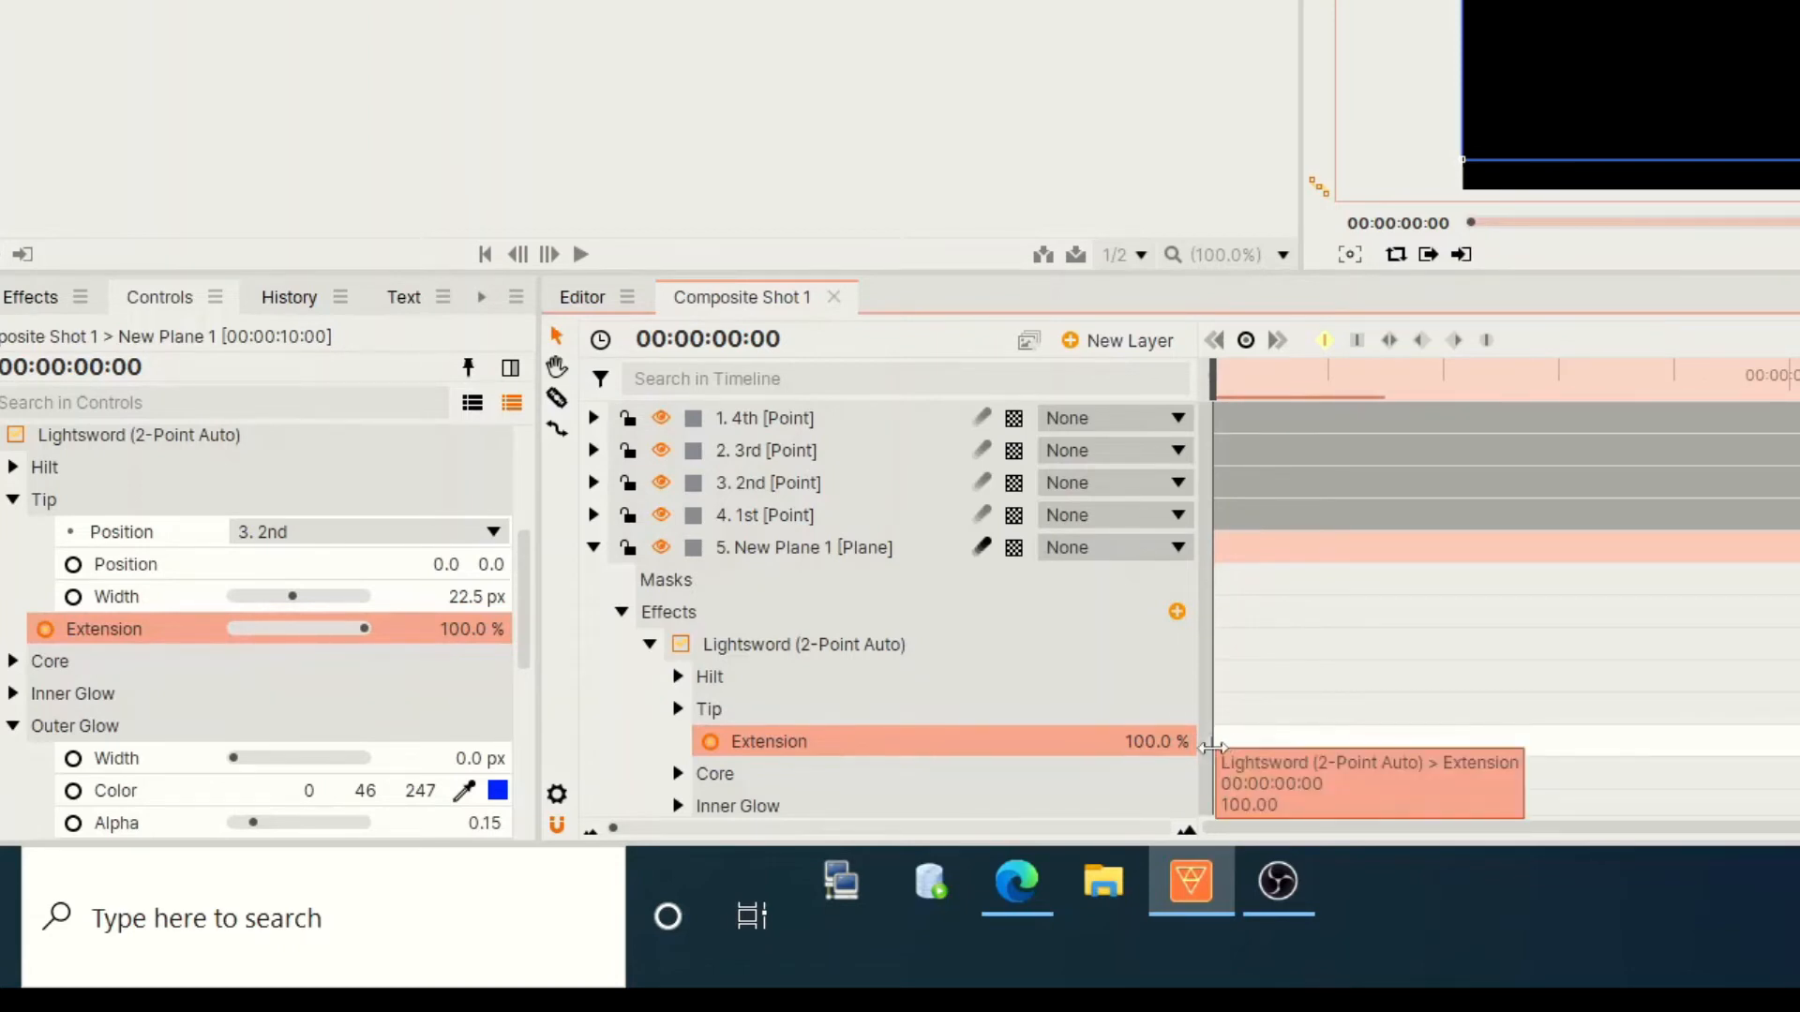
pyautogui.click(366, 634)
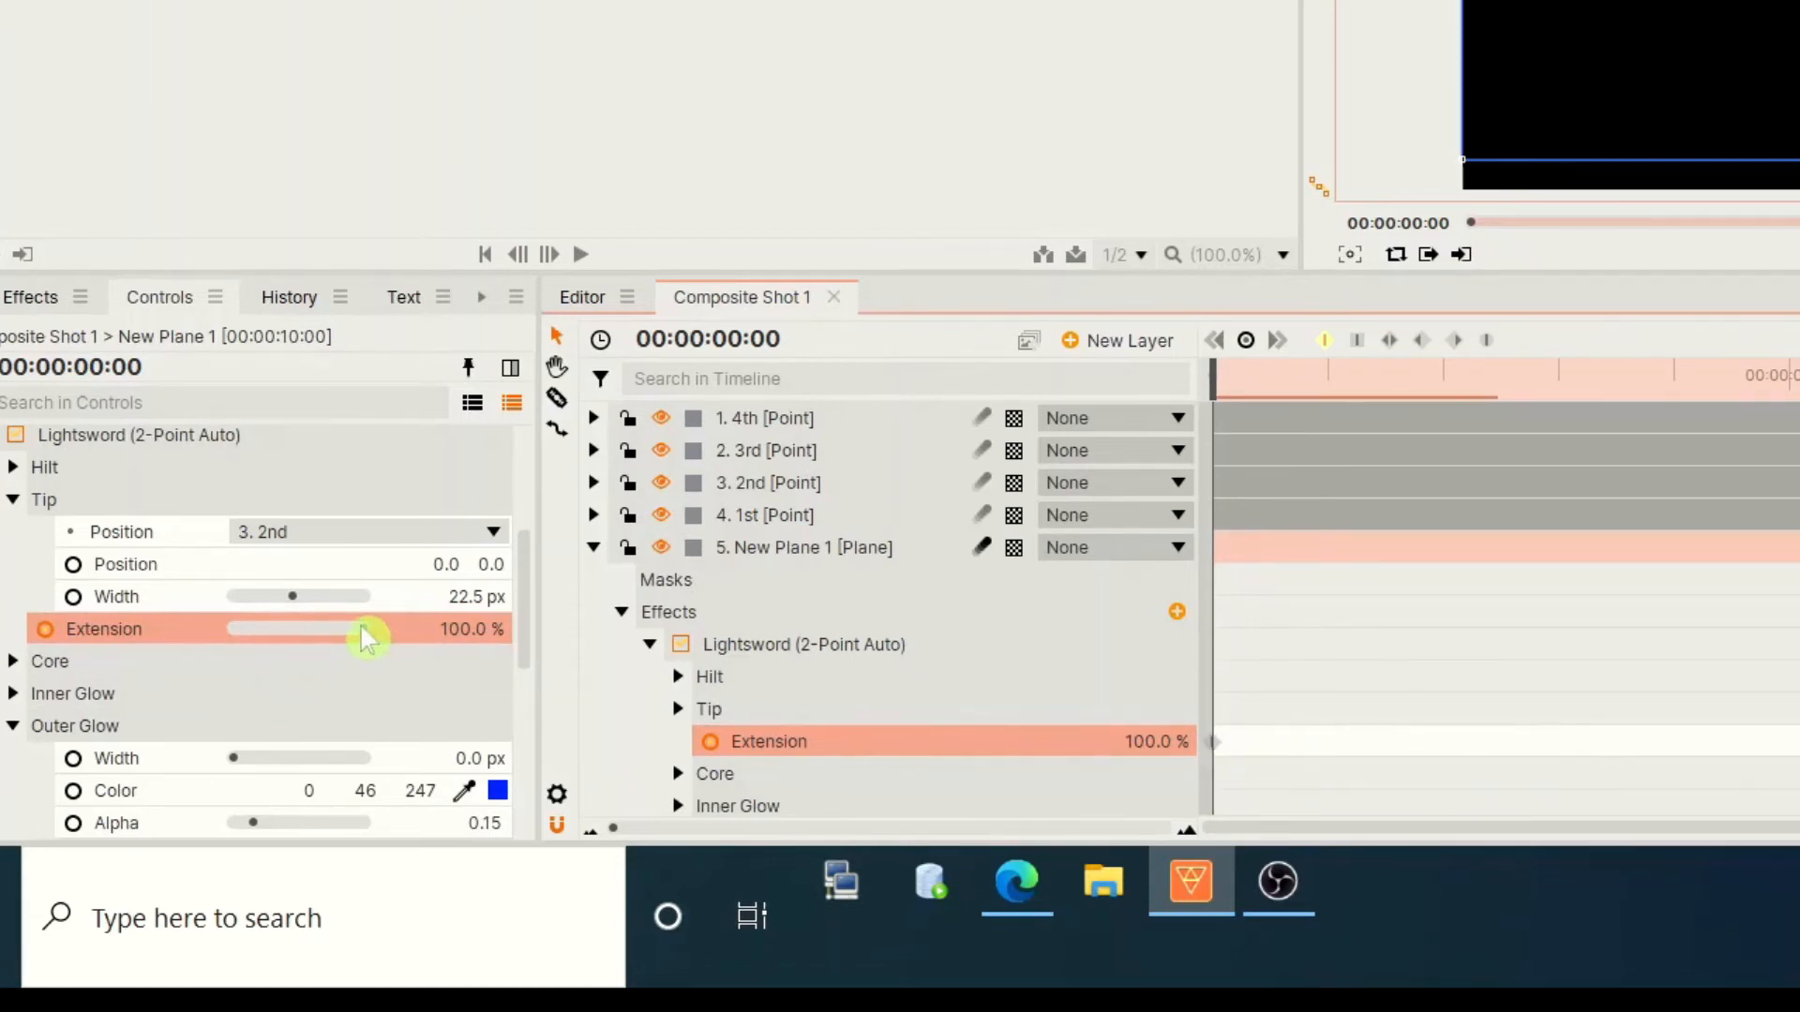
pyautogui.moveTo(366, 634); pyautogui.dragTo(209, 643)
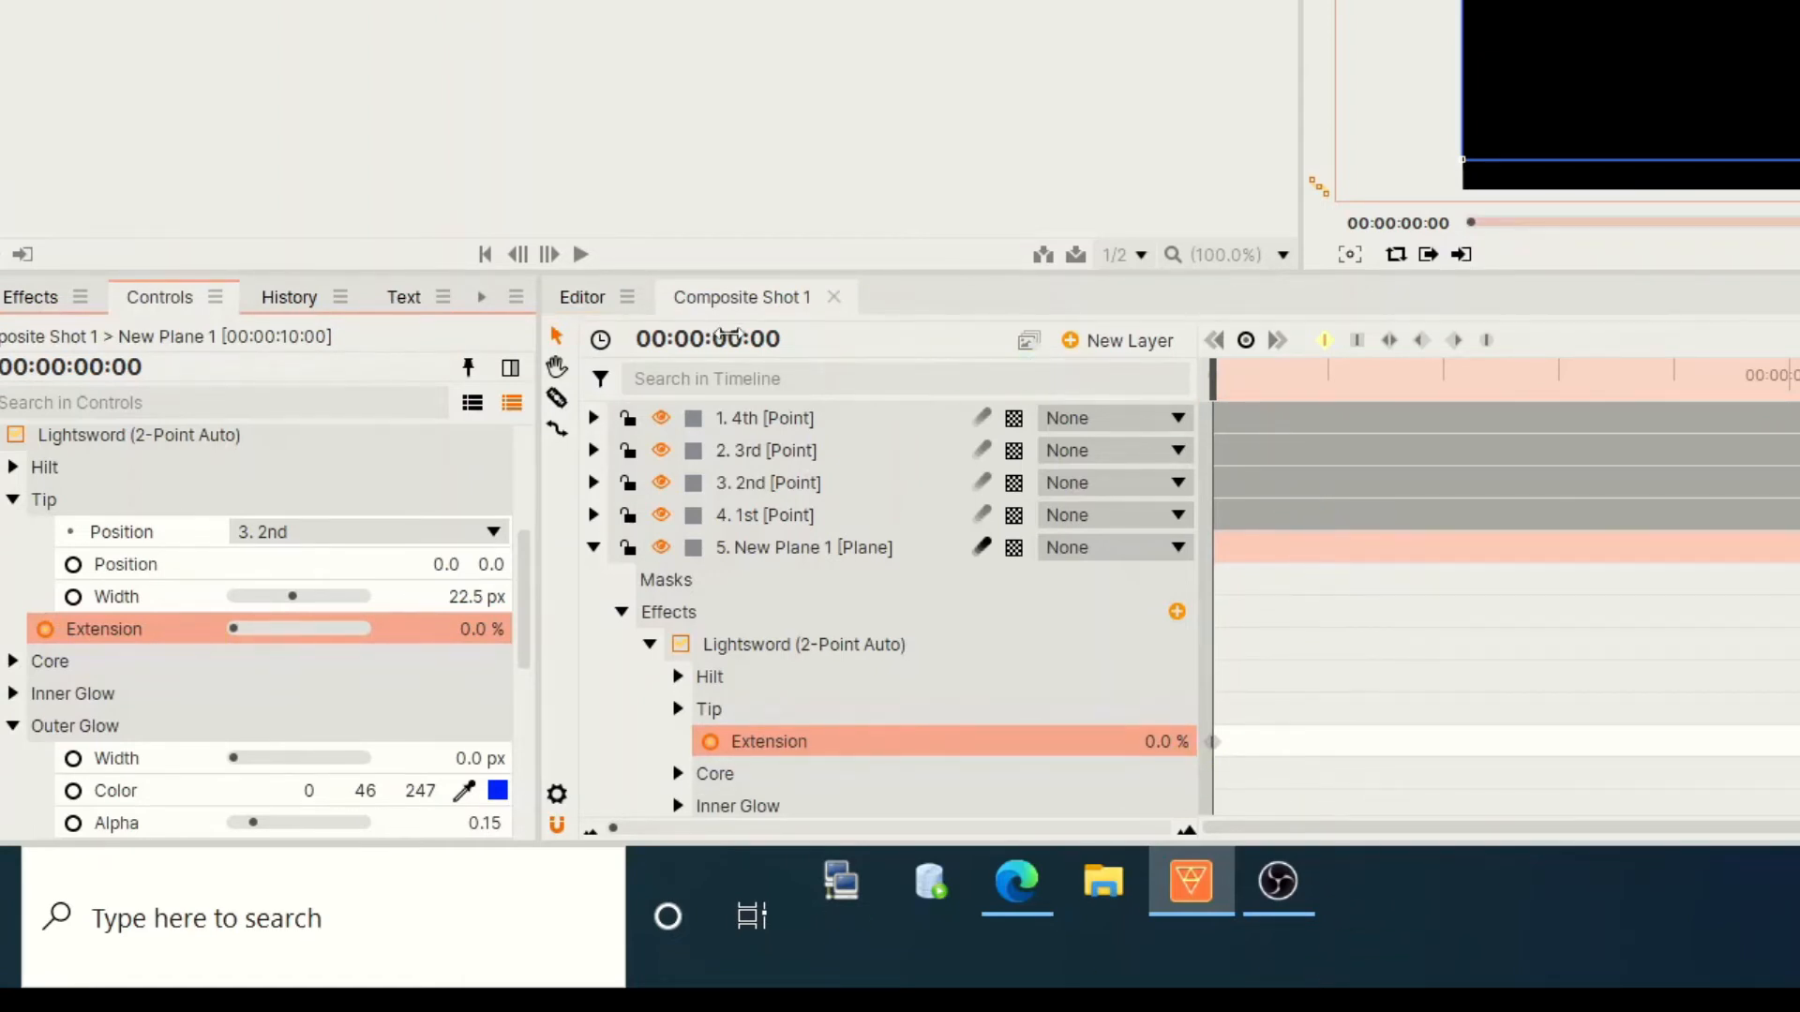
# Display the composite timeline's time as frames and move the playhead to frame 15
pyautogui.rightClick(785, 338)
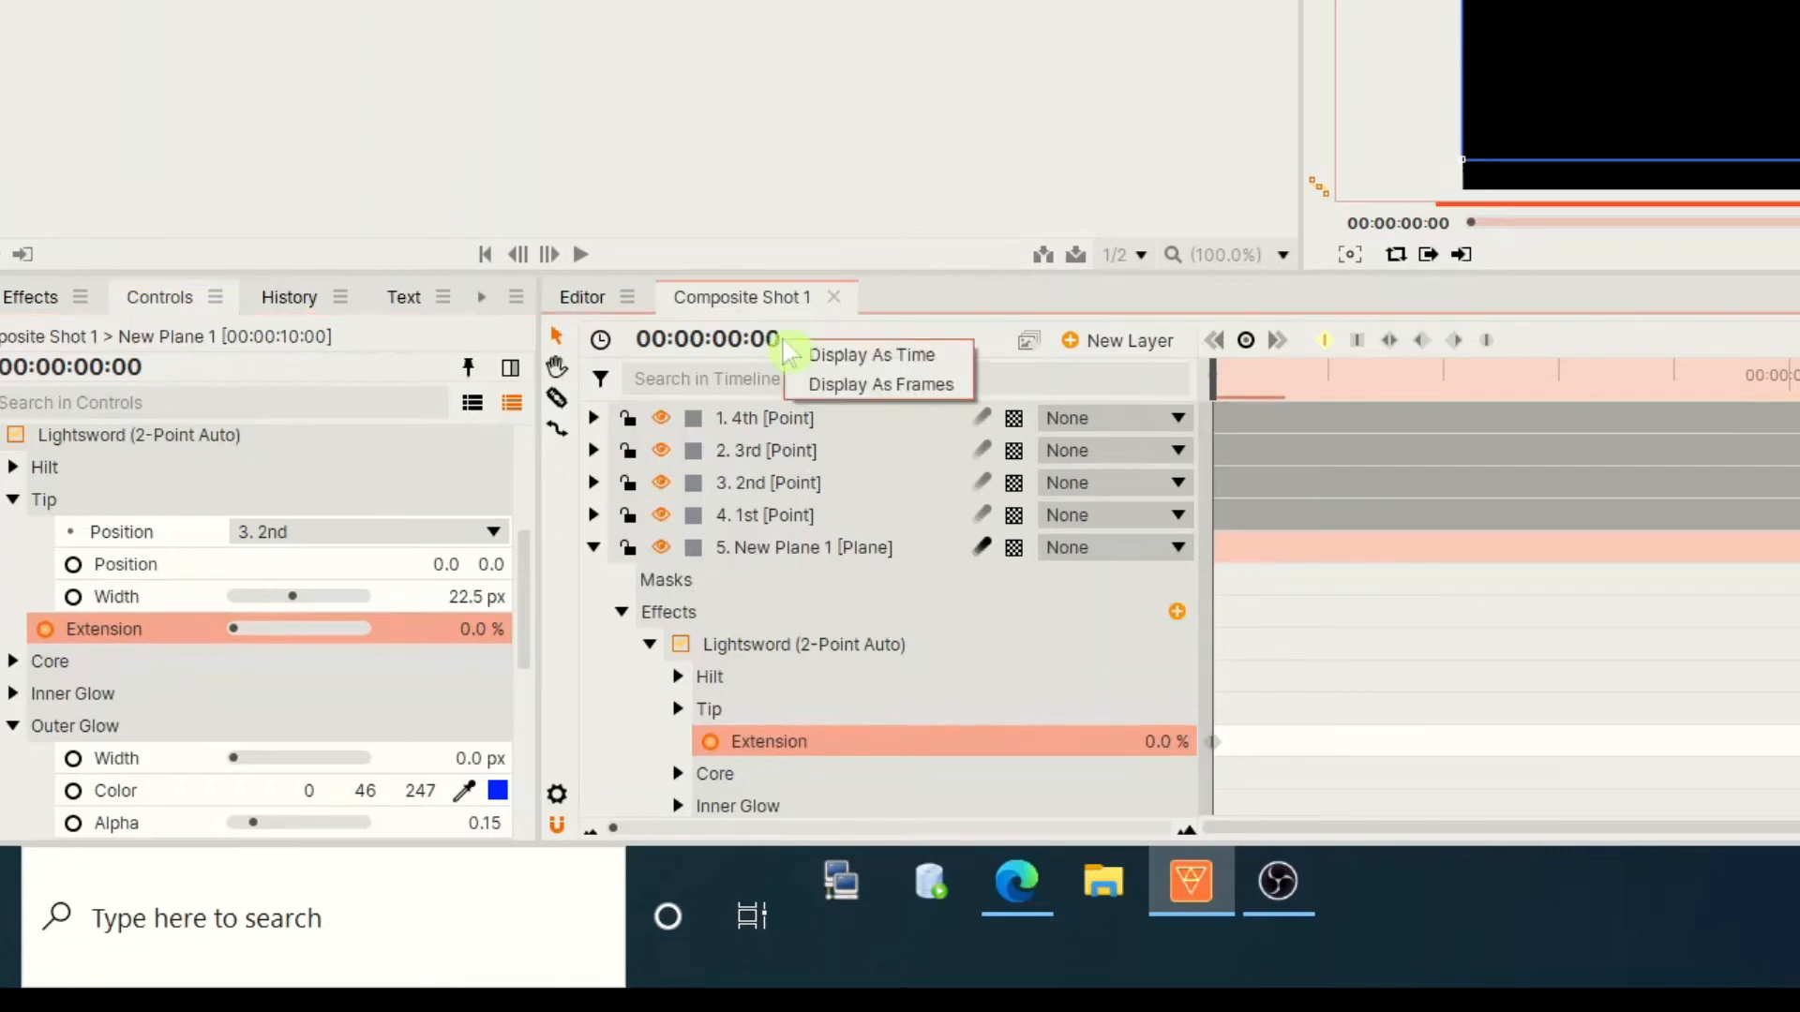
pyautogui.click(855, 383)
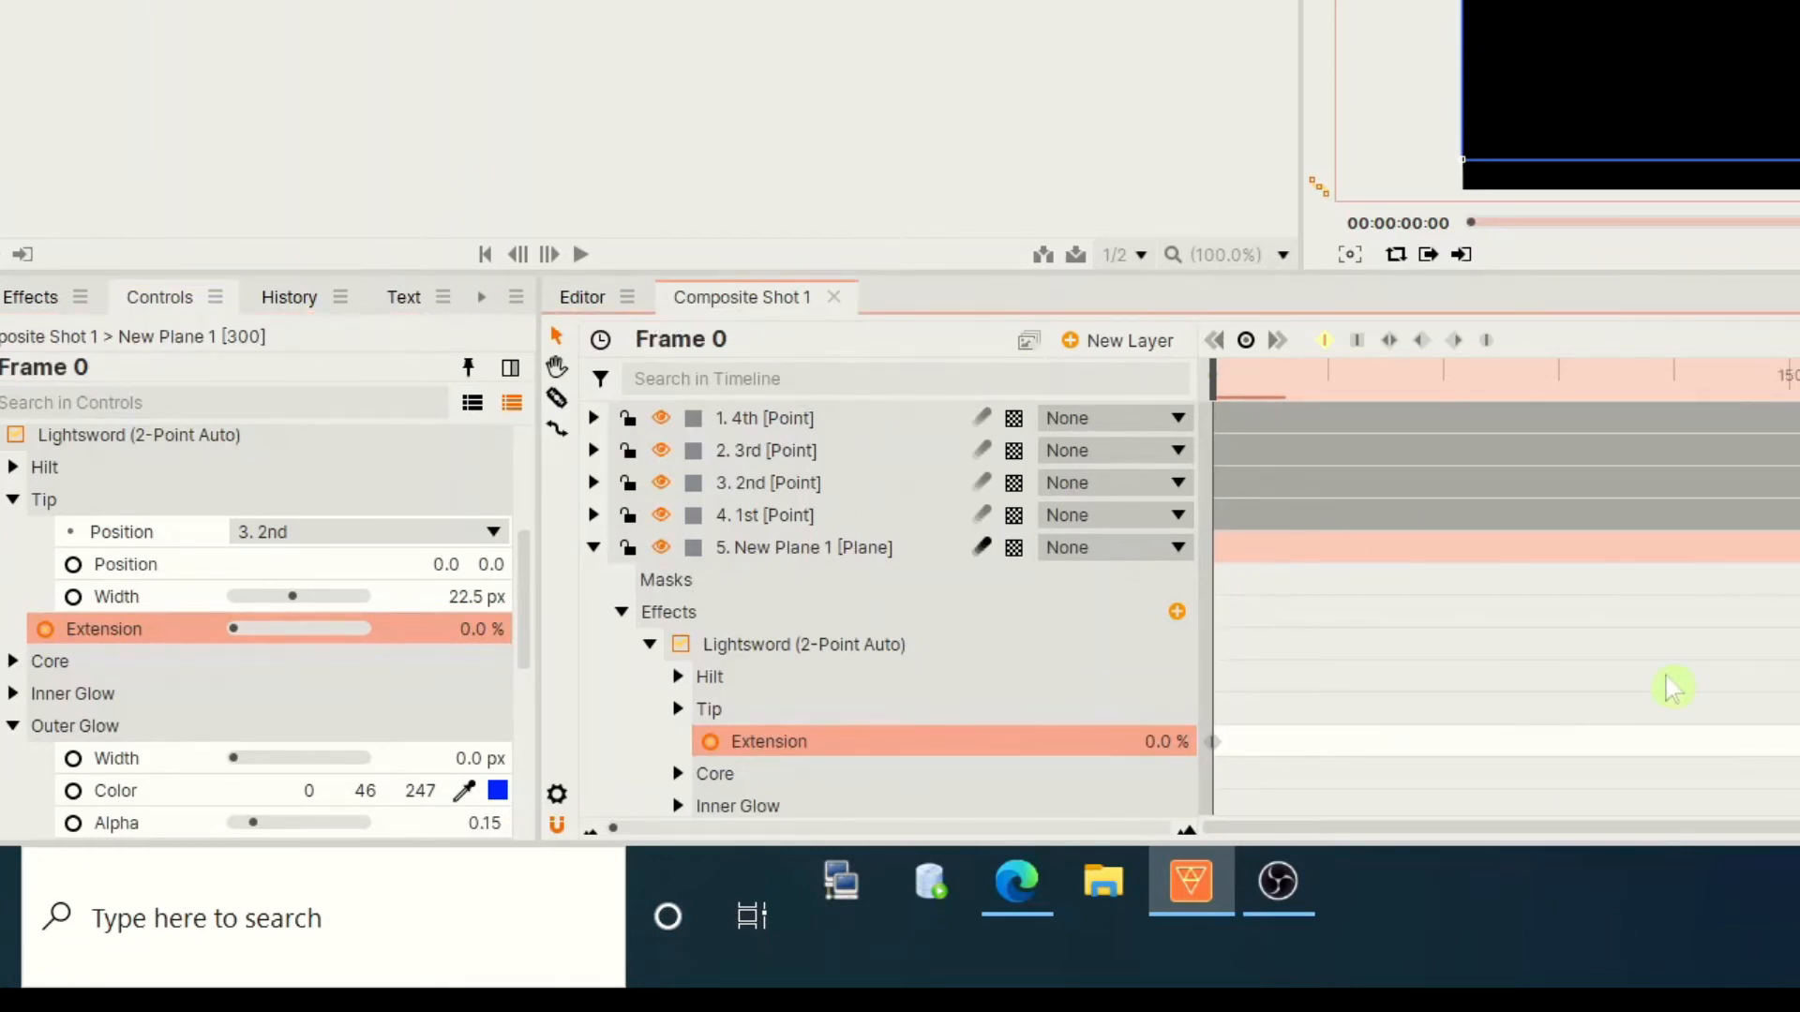
pyautogui.press('space')
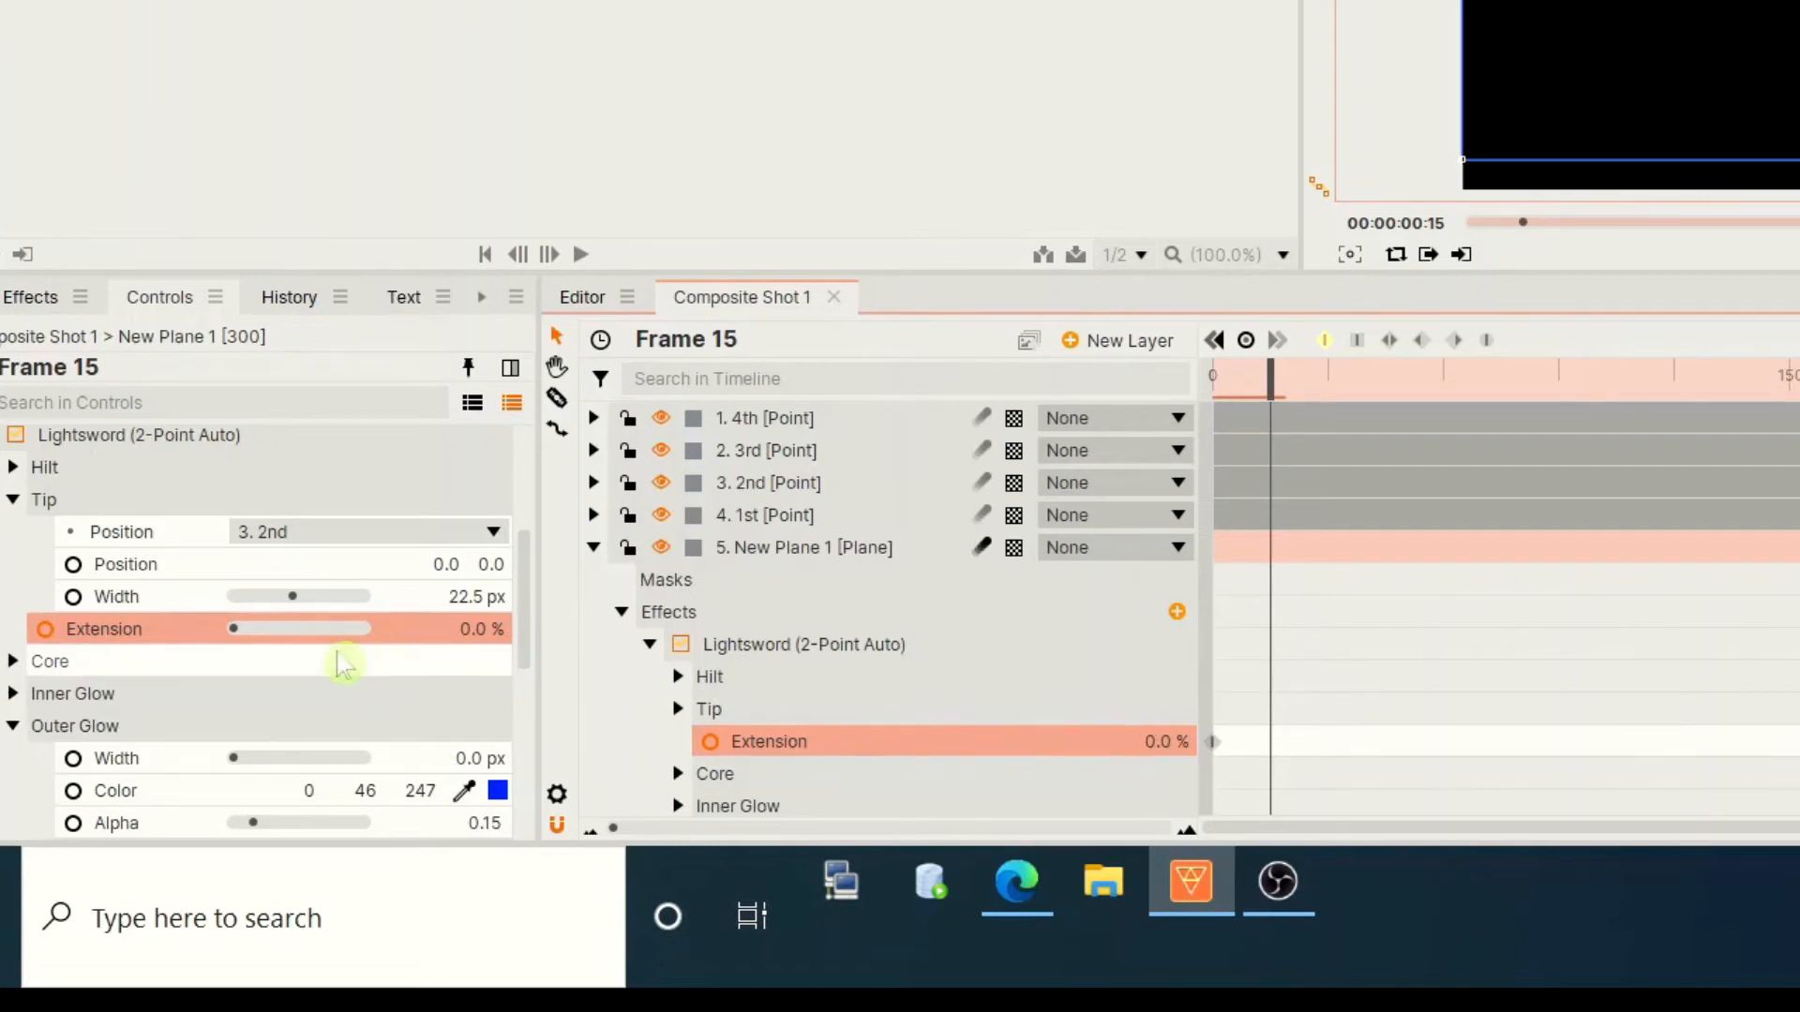
# Set the Lightsword's Extension to 100% at frame 15 and check the finished line at frame 26
pyautogui.moveTo(237, 637); pyautogui.dragTo(380, 629)
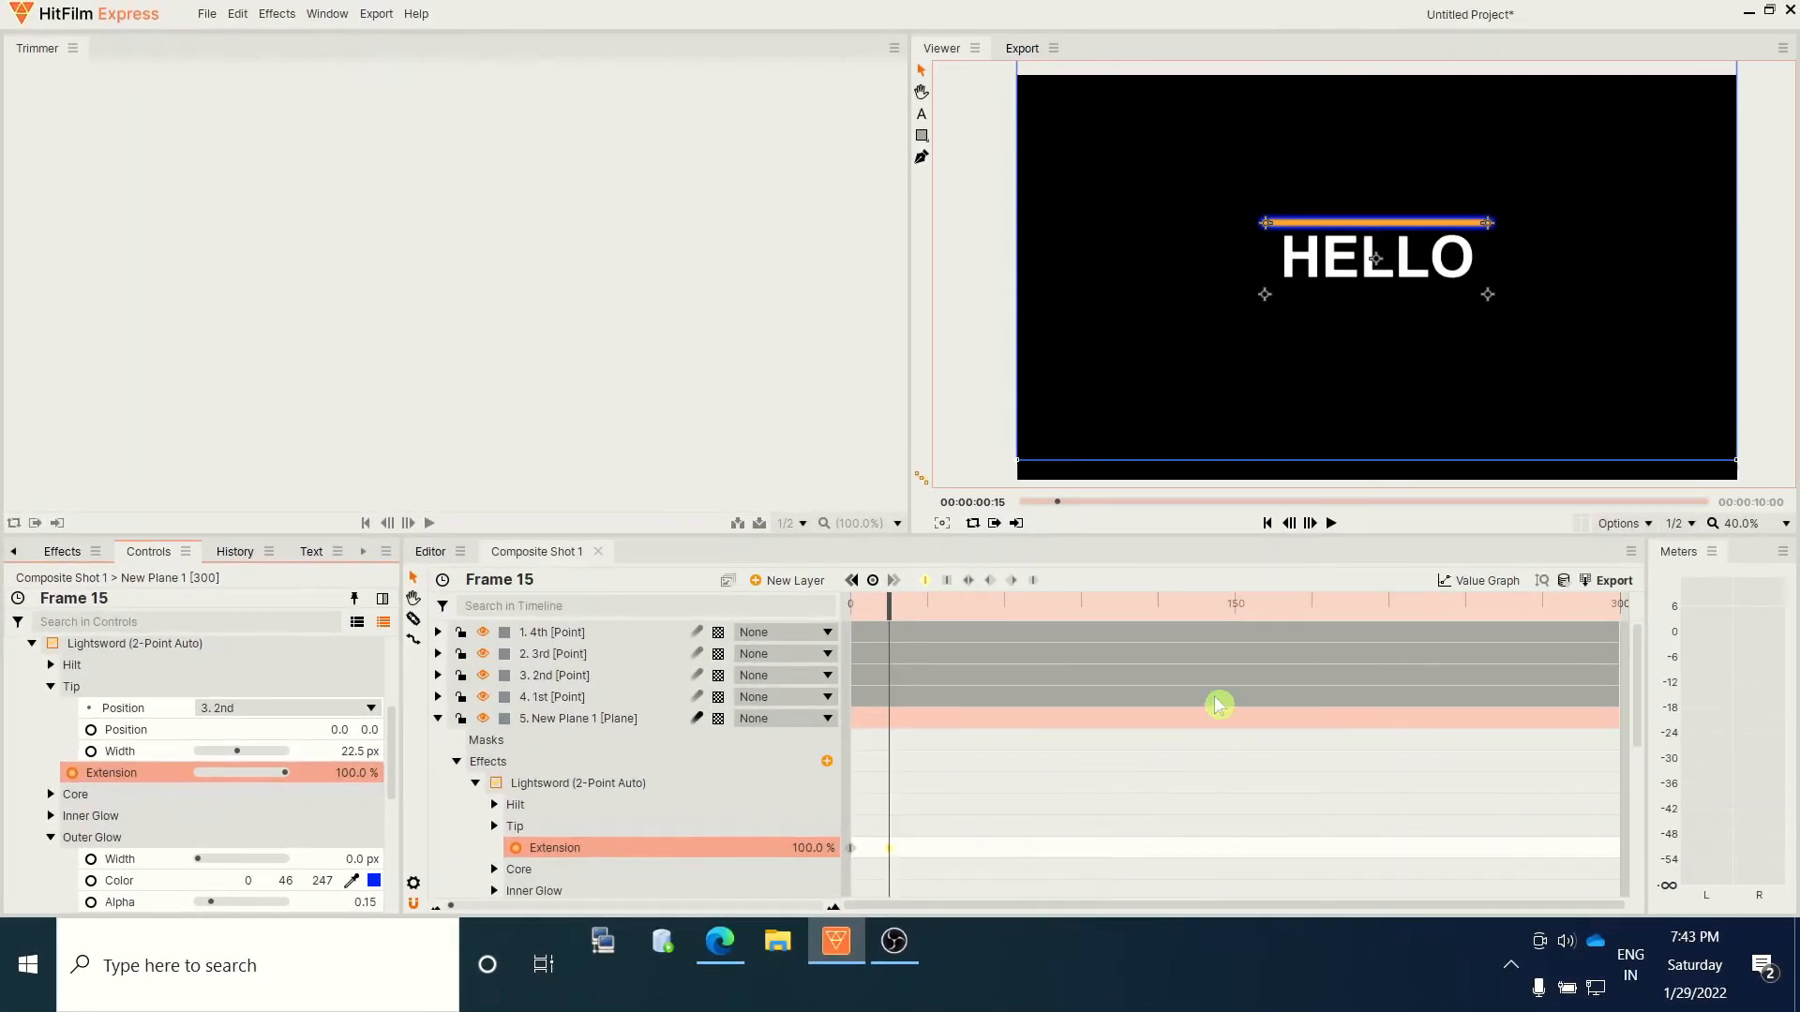
pyautogui.moveTo(883, 598)
pyautogui.mouseDown()
pyautogui.moveTo(803, 599)
pyautogui.moveTo(915, 610)
pyautogui.mouseUp()
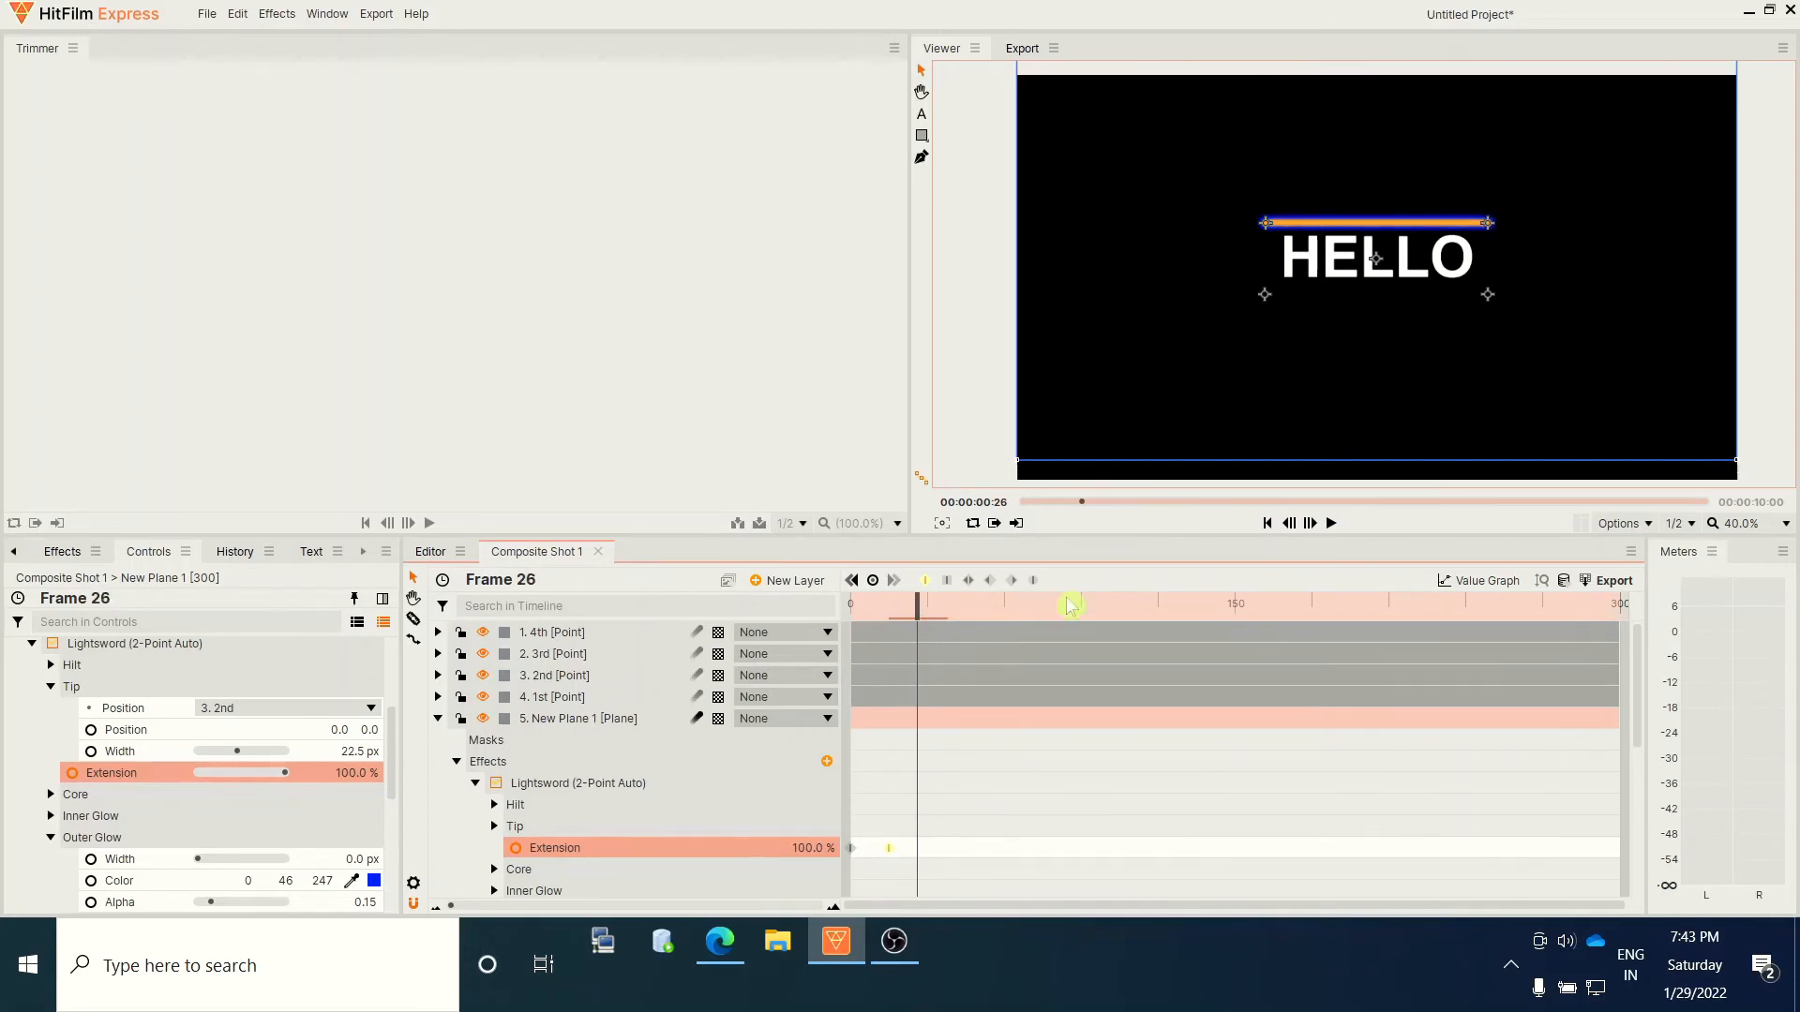
pyautogui.click(1270, 229)
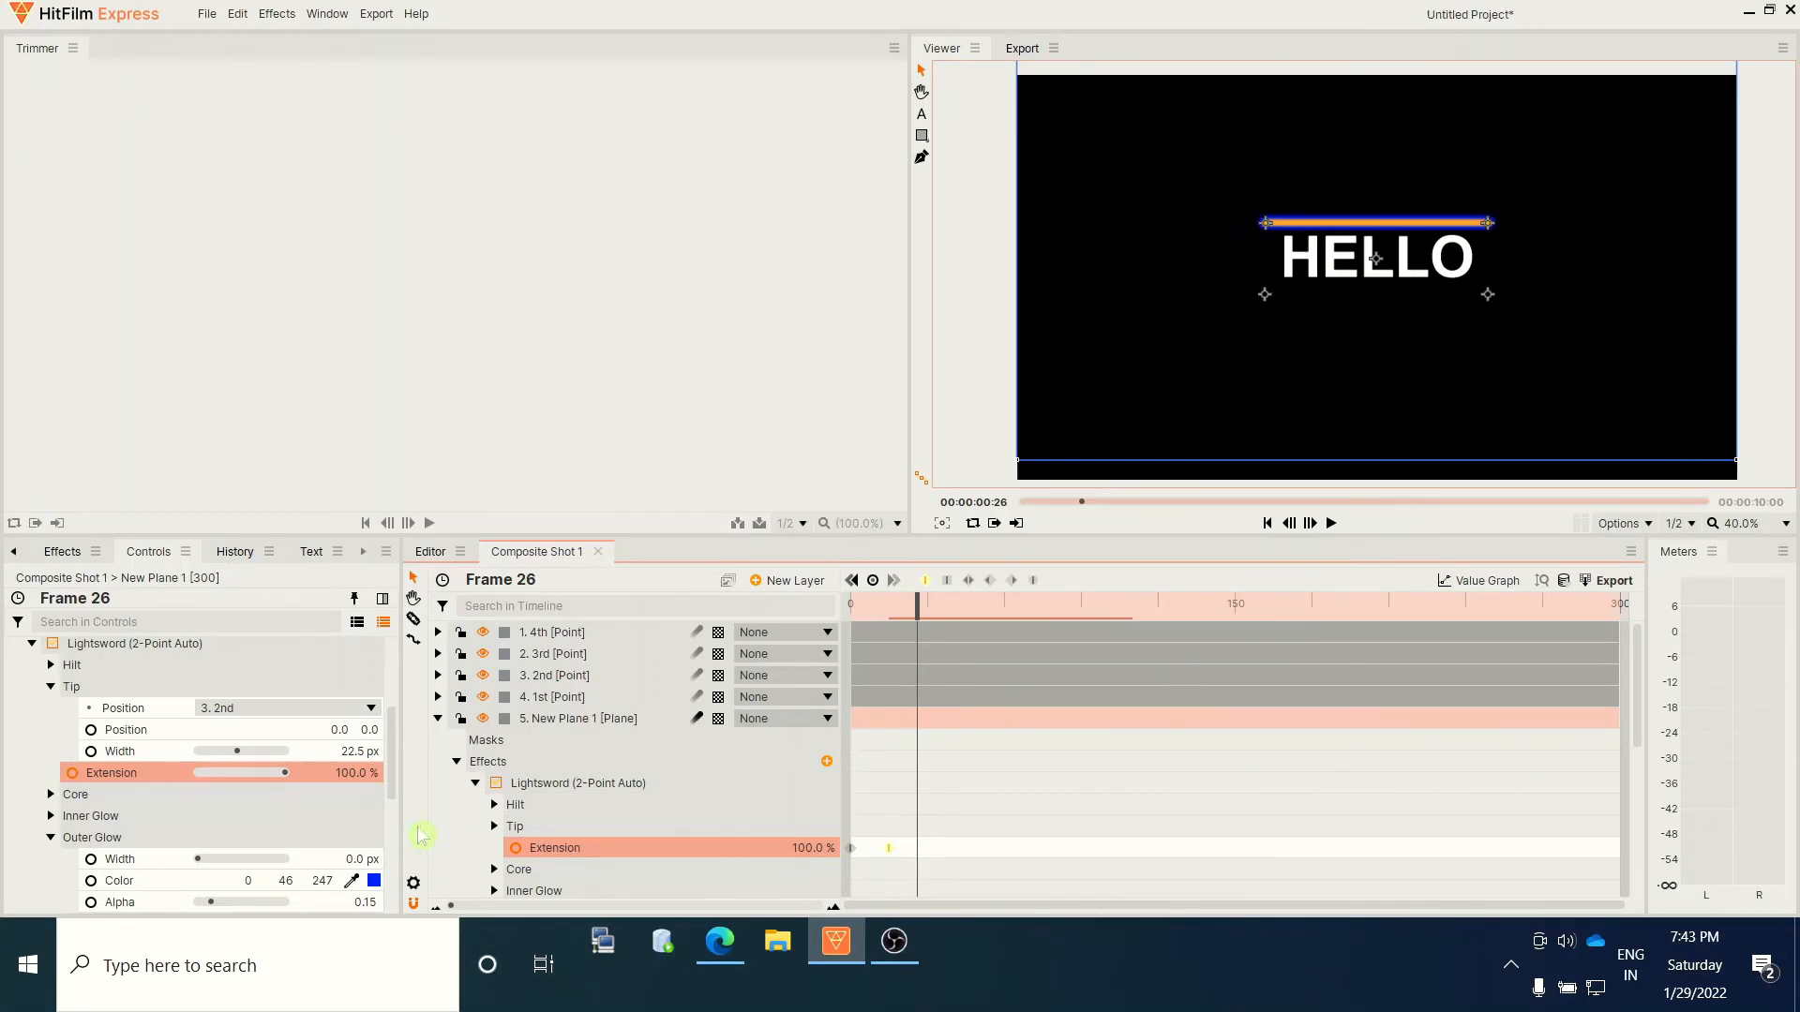
# Collapse the plane layer carrying the Lightsword and rename it Top
pyautogui.click(438, 720)
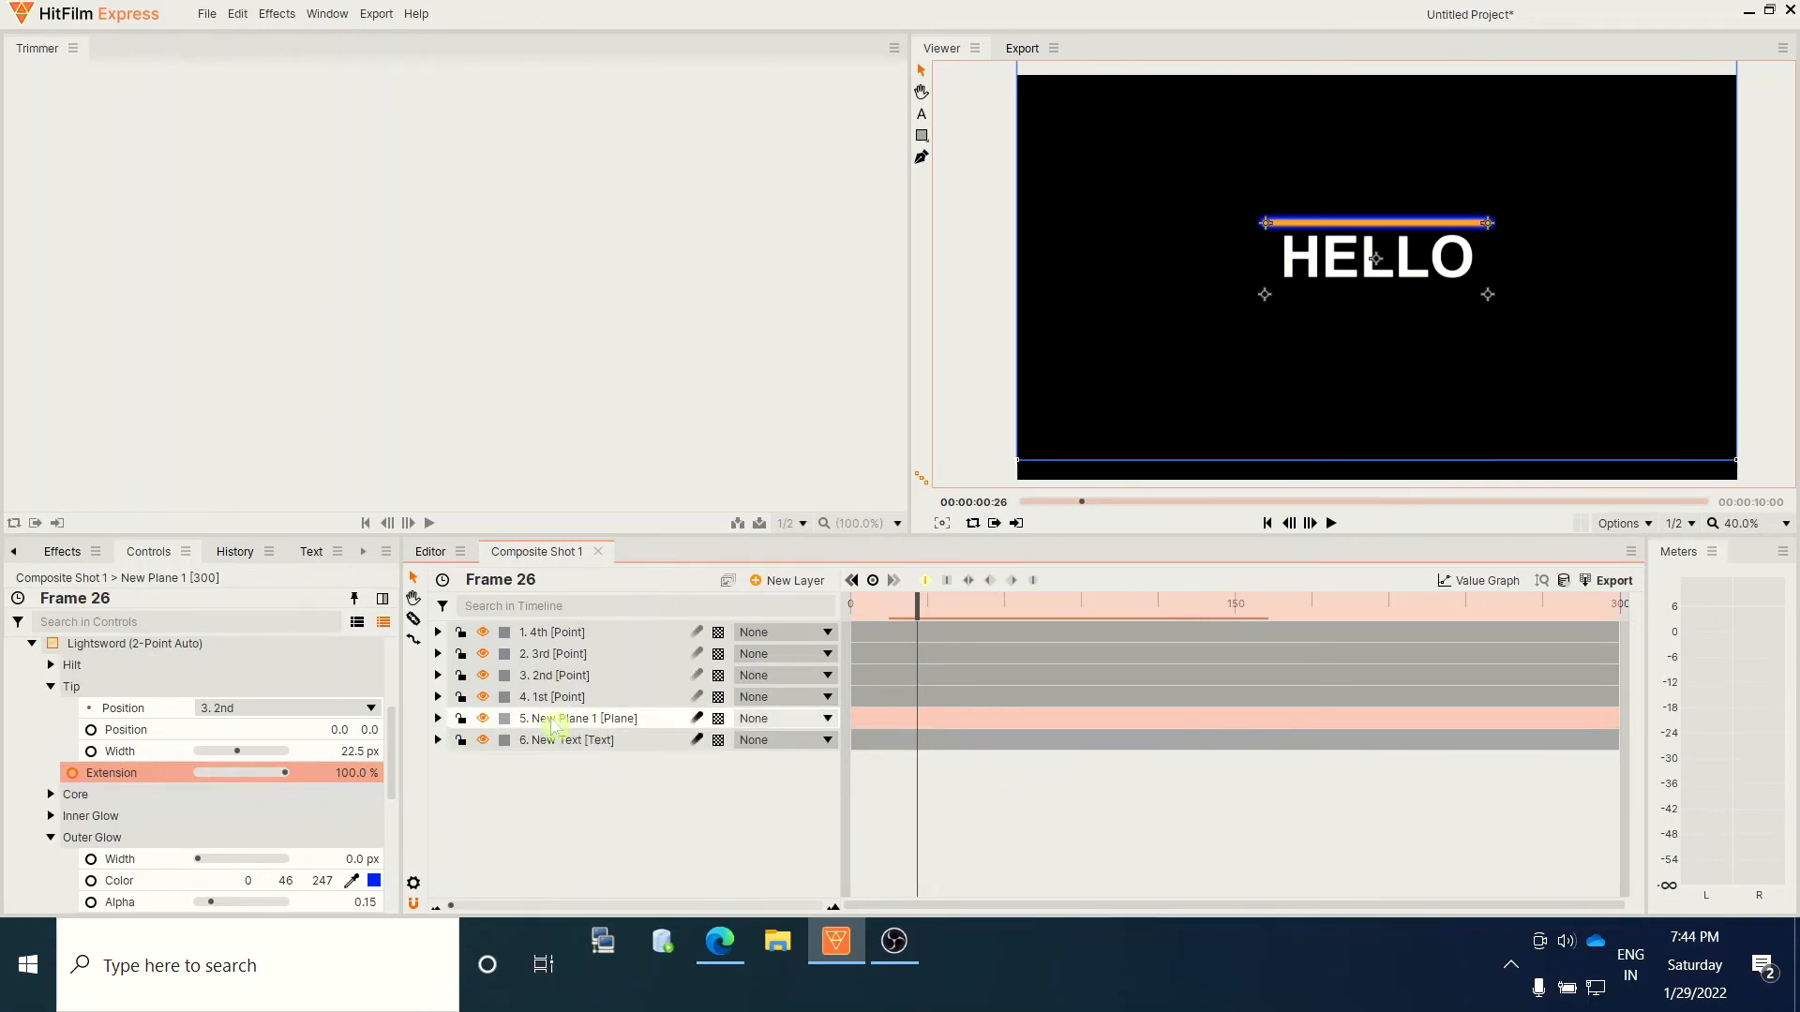
pyautogui.rightClick(585, 722)
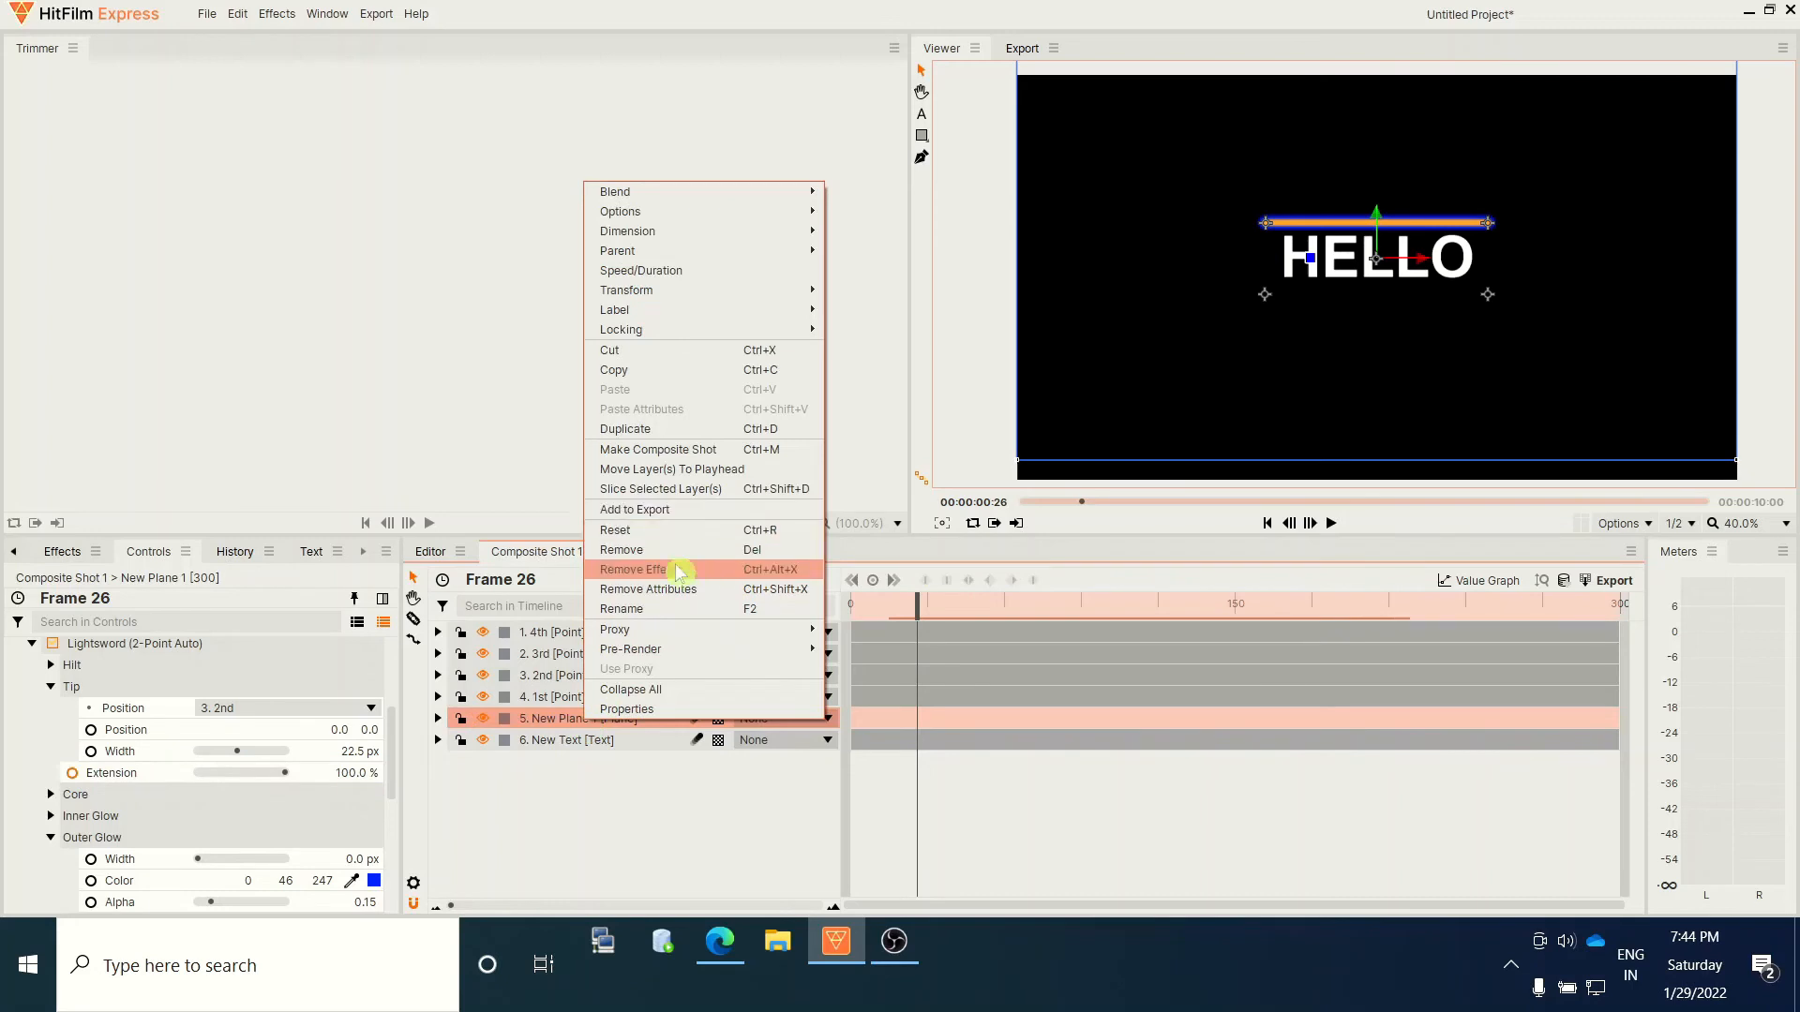
pyautogui.click(647, 609)
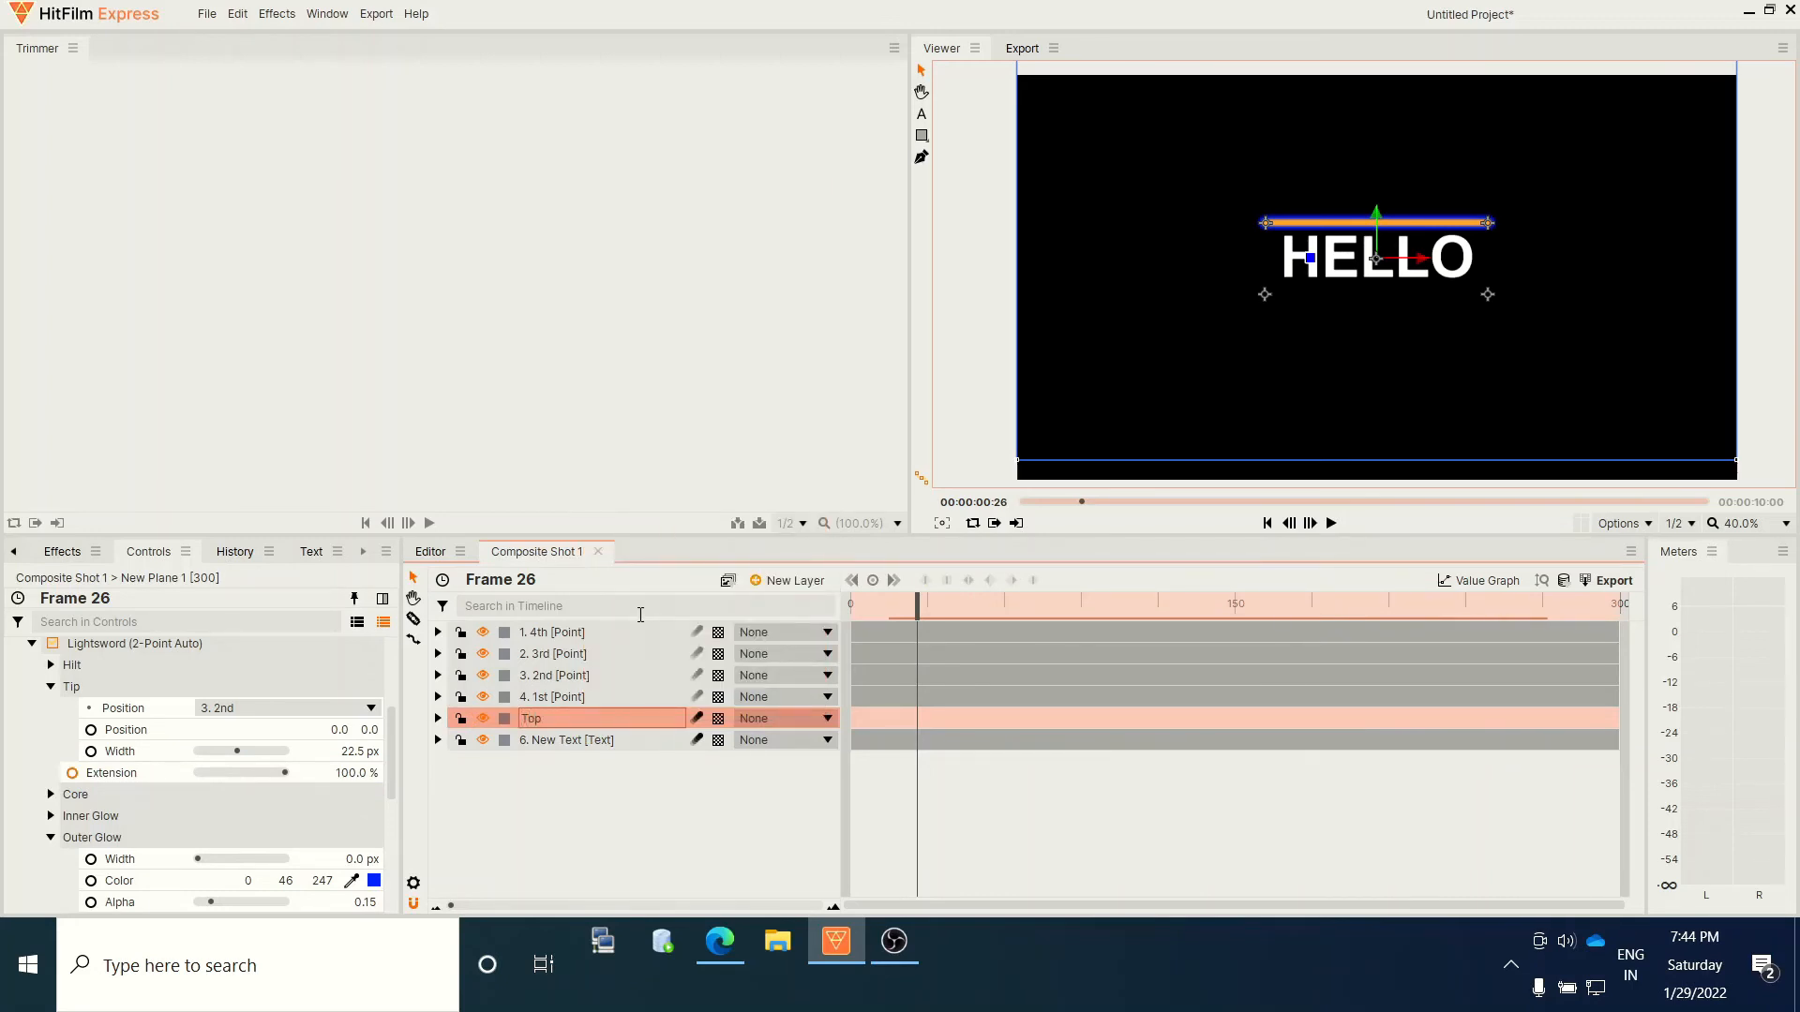
pyautogui.press('Return')
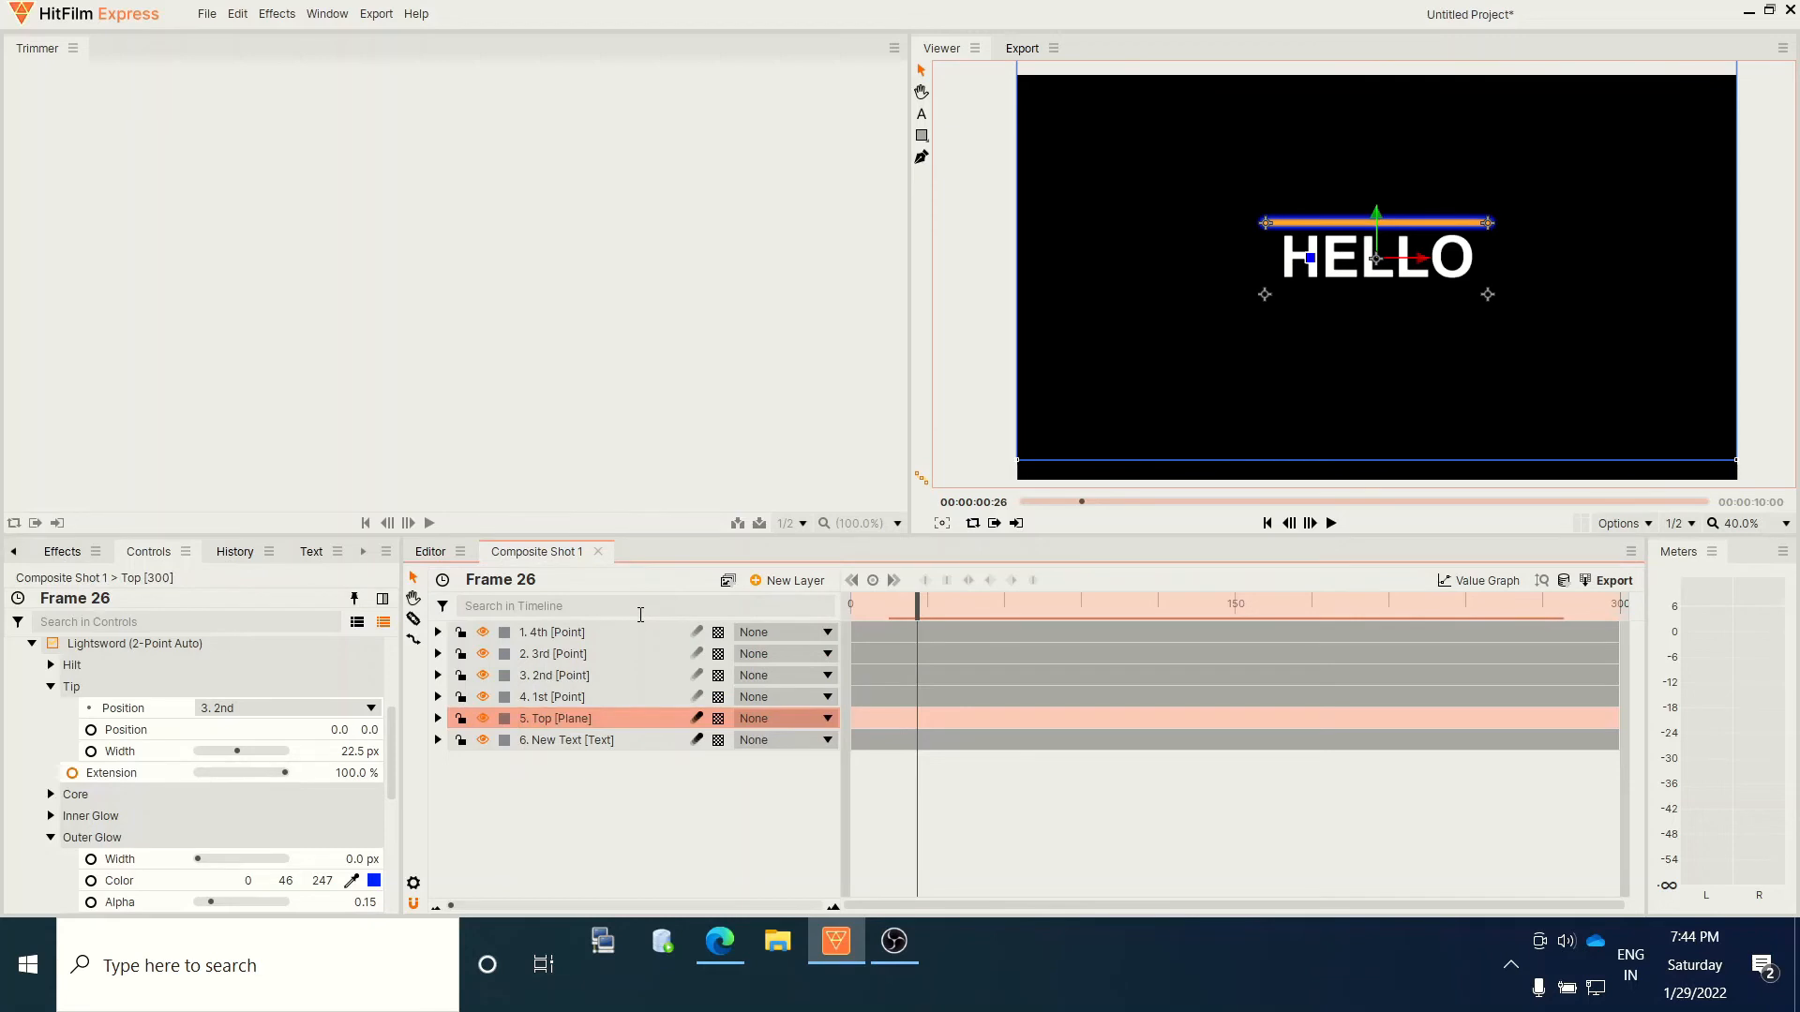
# Duplicate the Top plane layer and rename the copy Right
pyautogui.rightClick(546, 723)
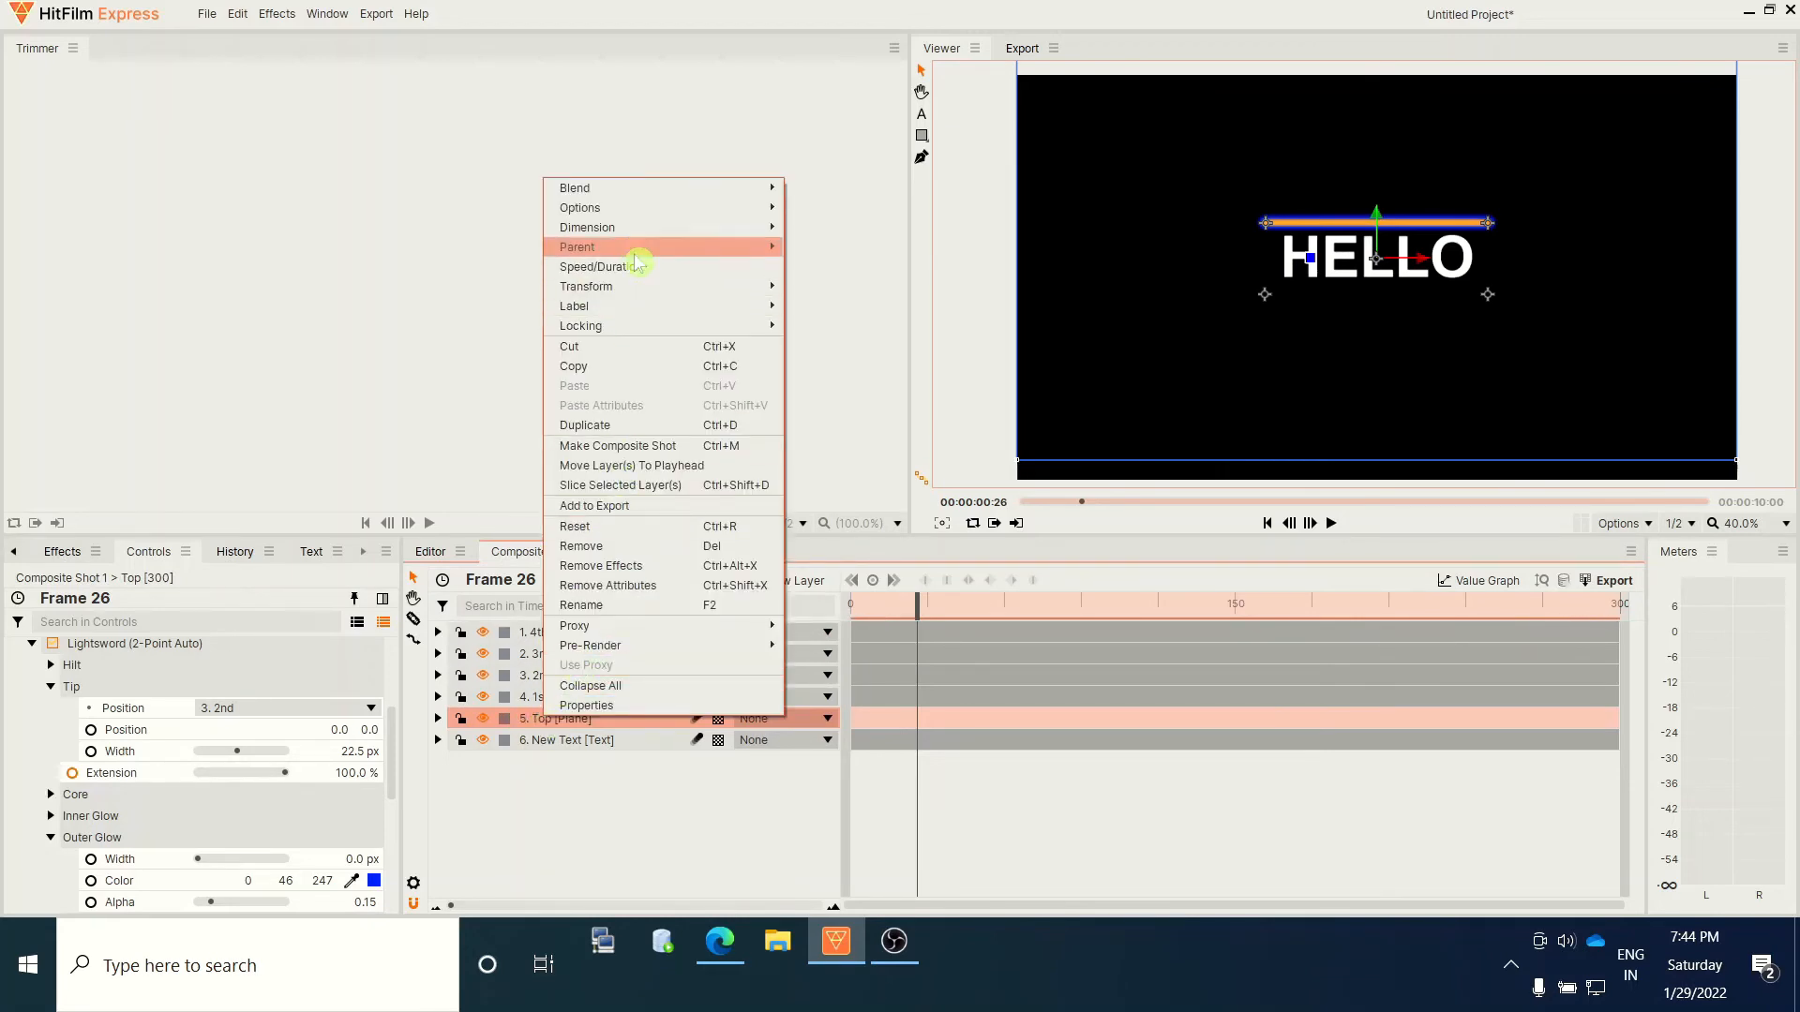
pyautogui.click(619, 428)
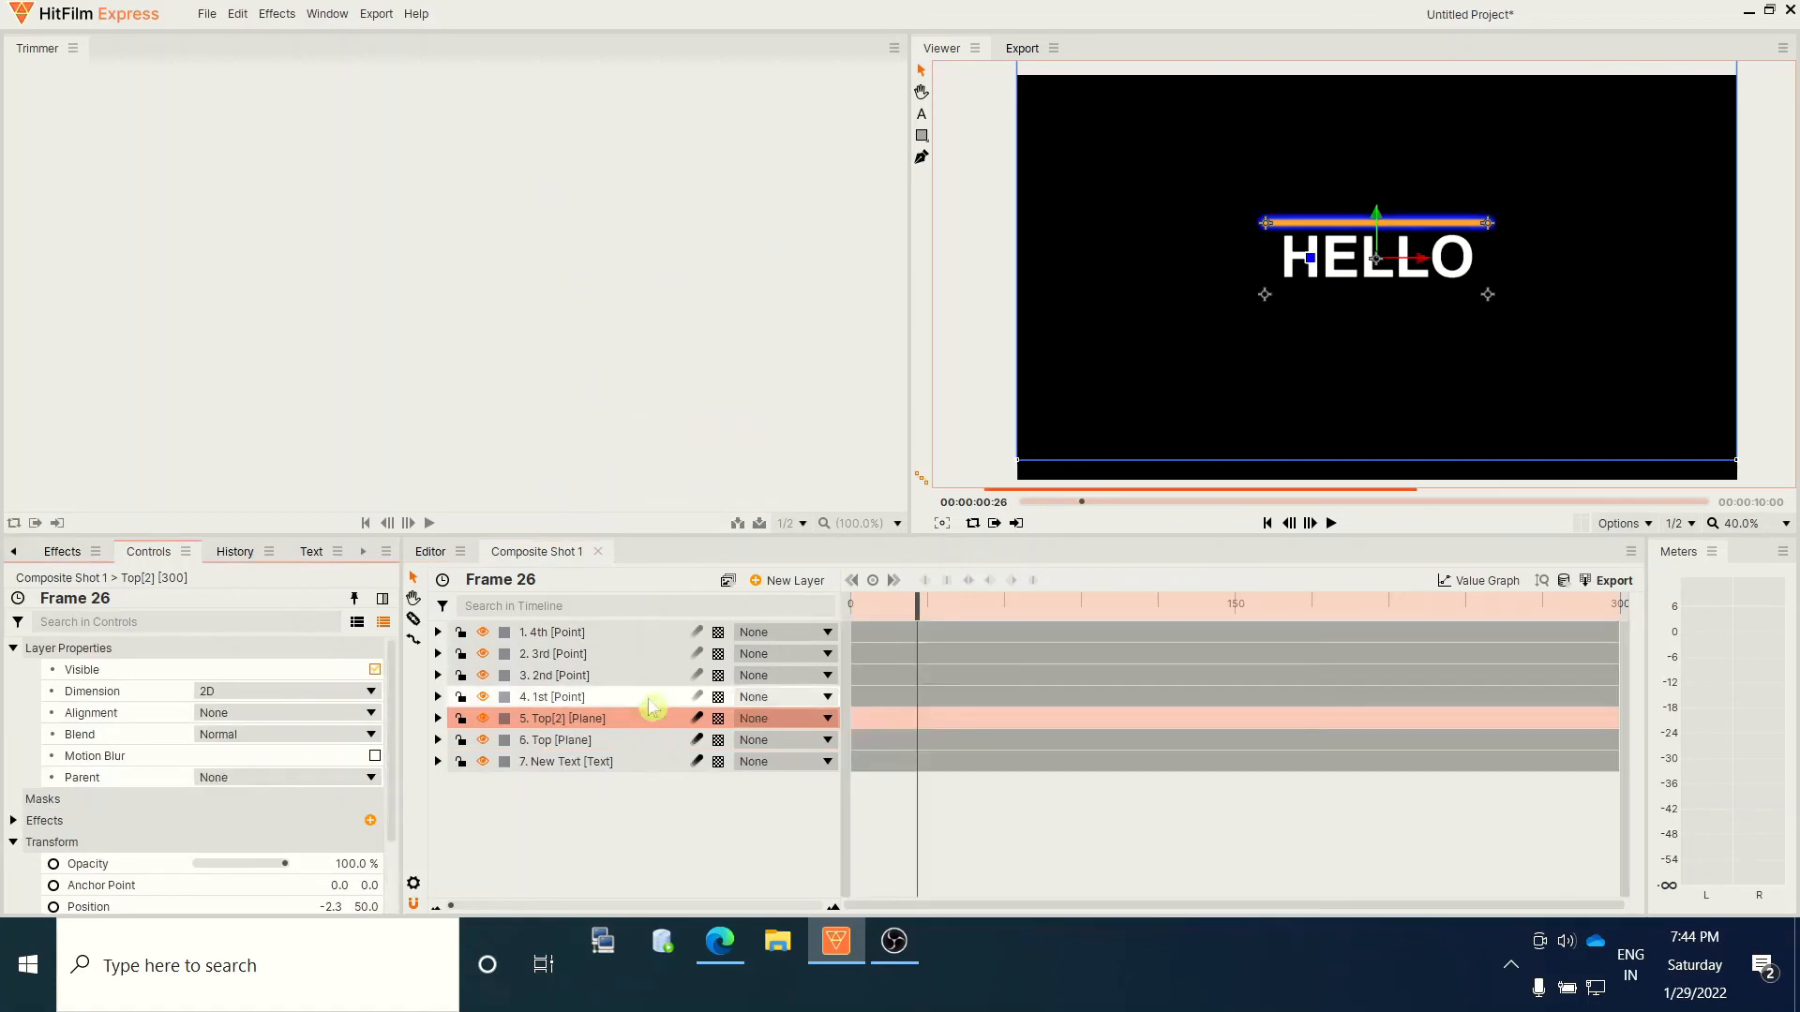
pyautogui.rightClick(548, 724)
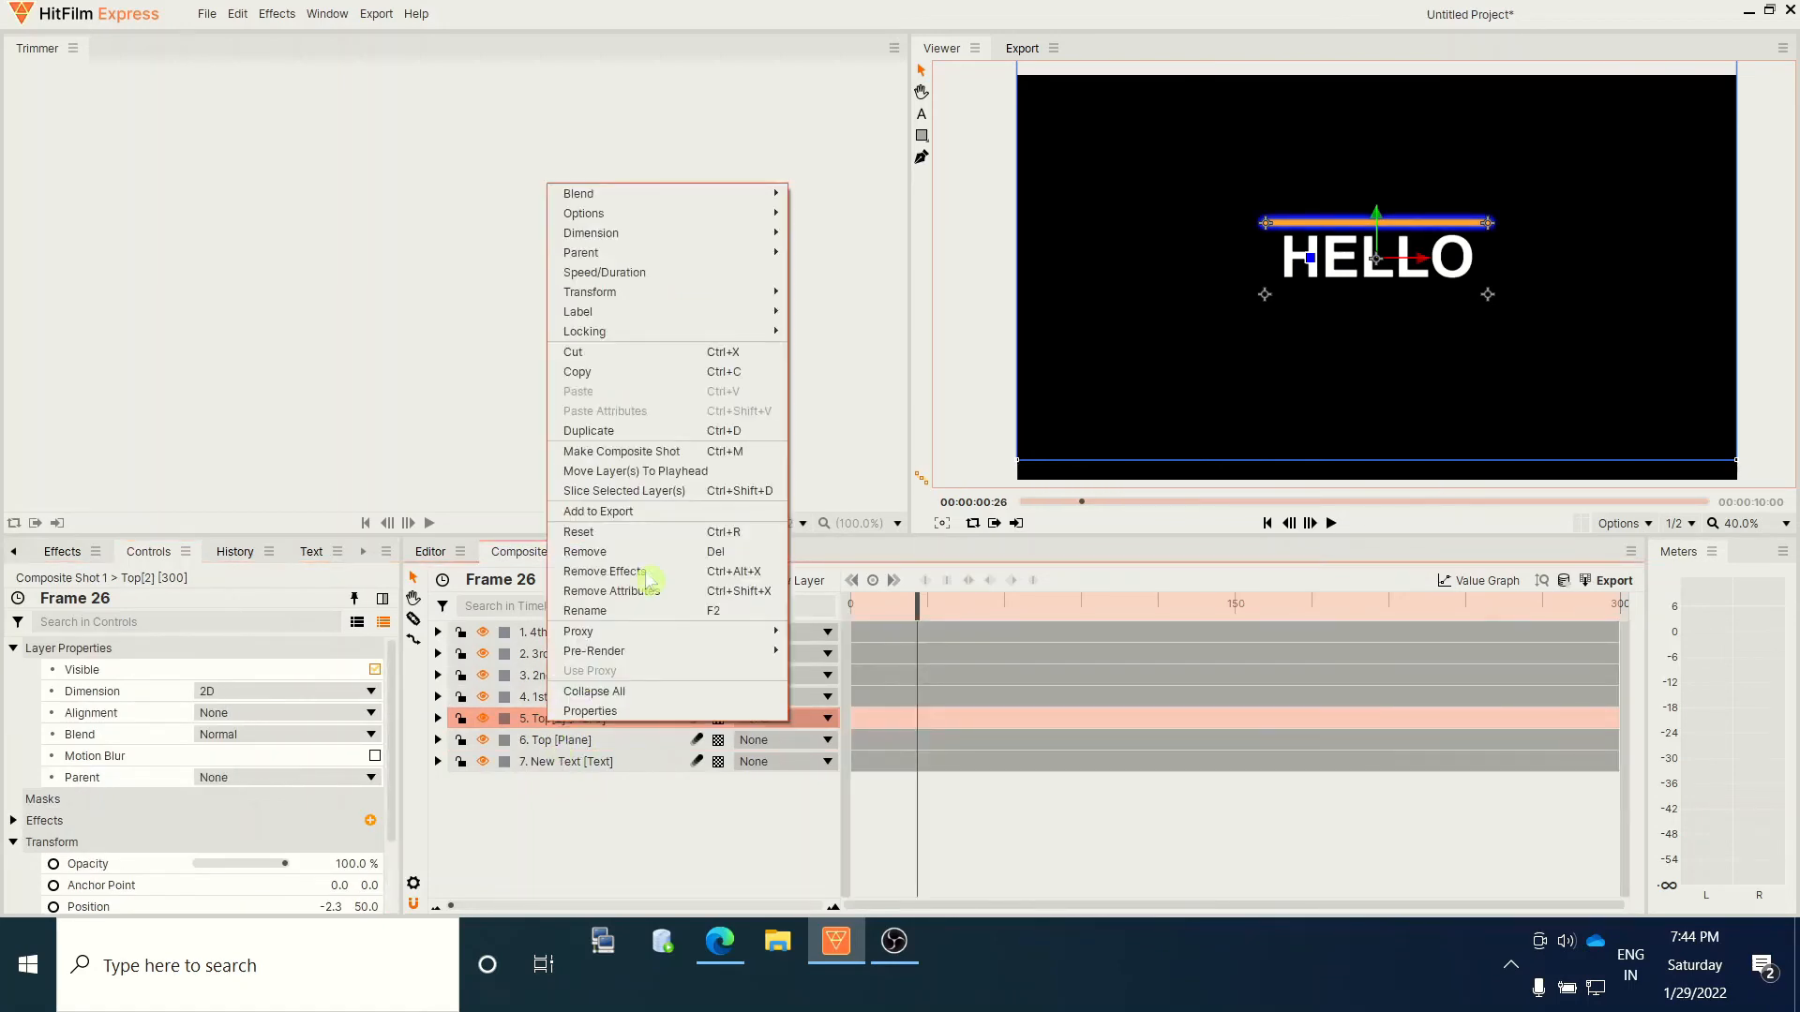
pyautogui.click(625, 621)
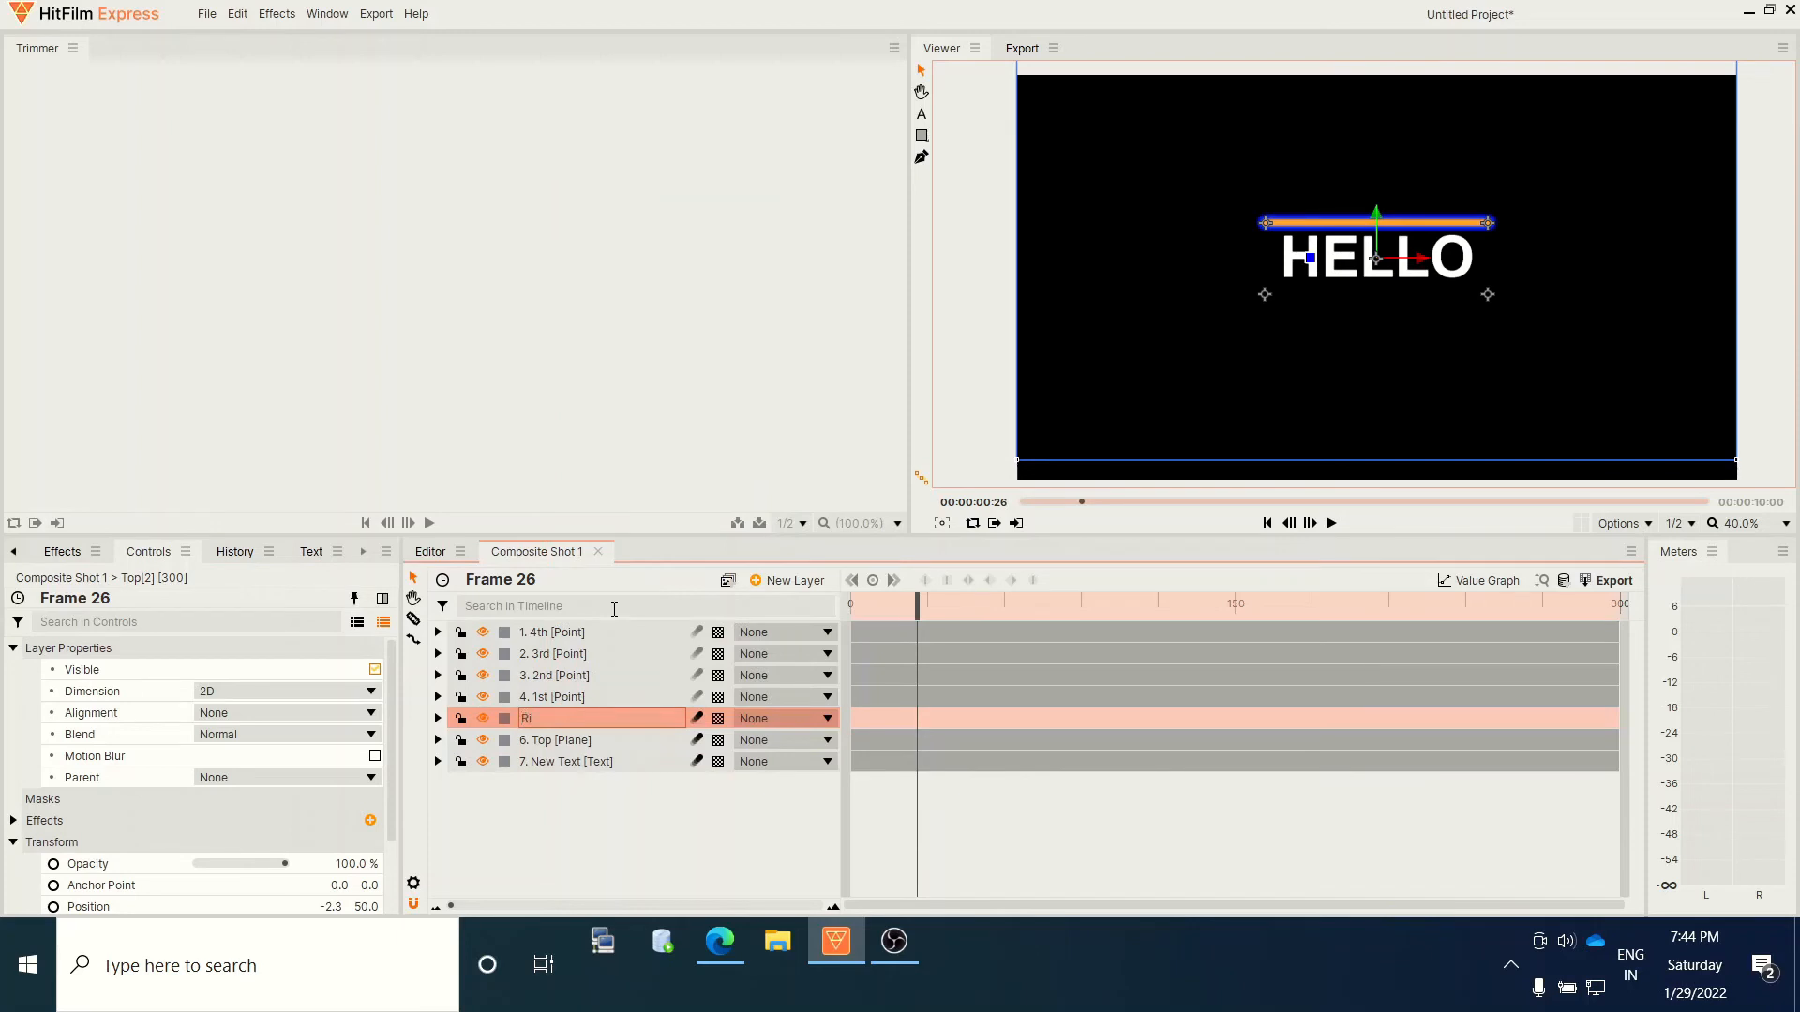
pyautogui.click(575, 844)
pyautogui.click(561, 720)
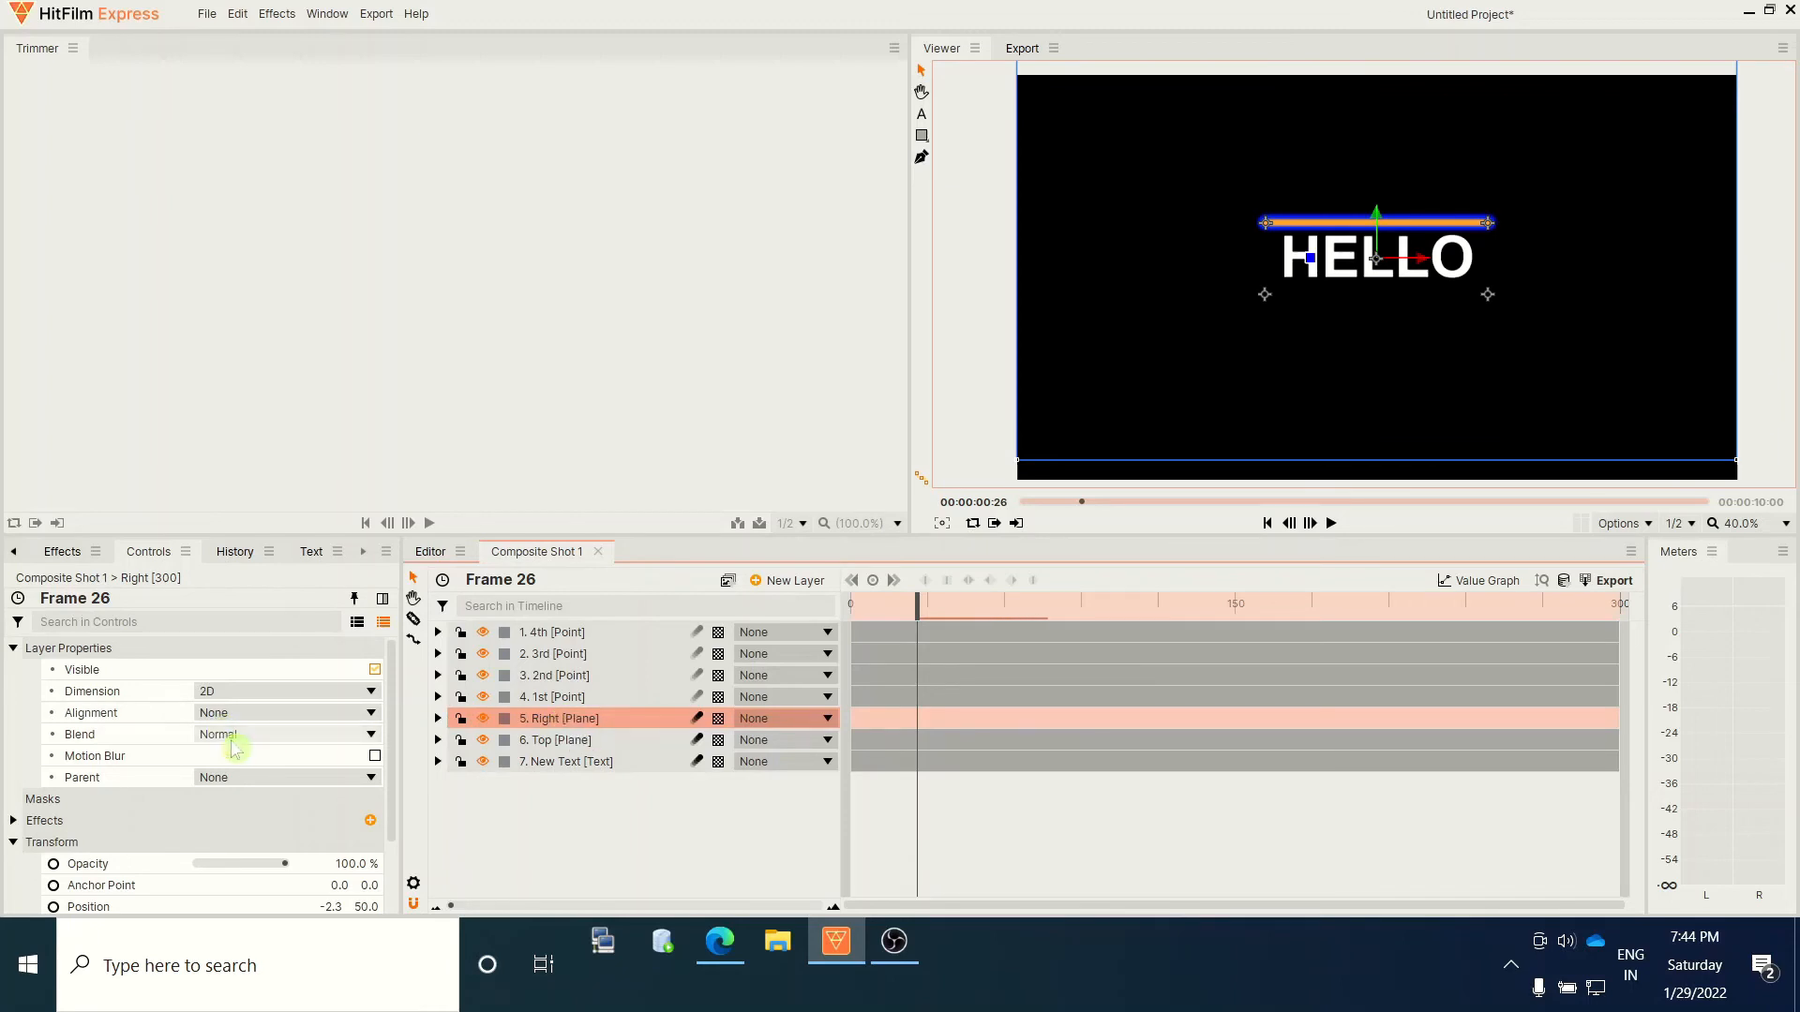
# Attach the hilt position of the Right layer's Lightsword to the 2nd point layer
pyautogui.scroll(-1, 242, 767)
pyautogui.scroll(1, 242, 767)
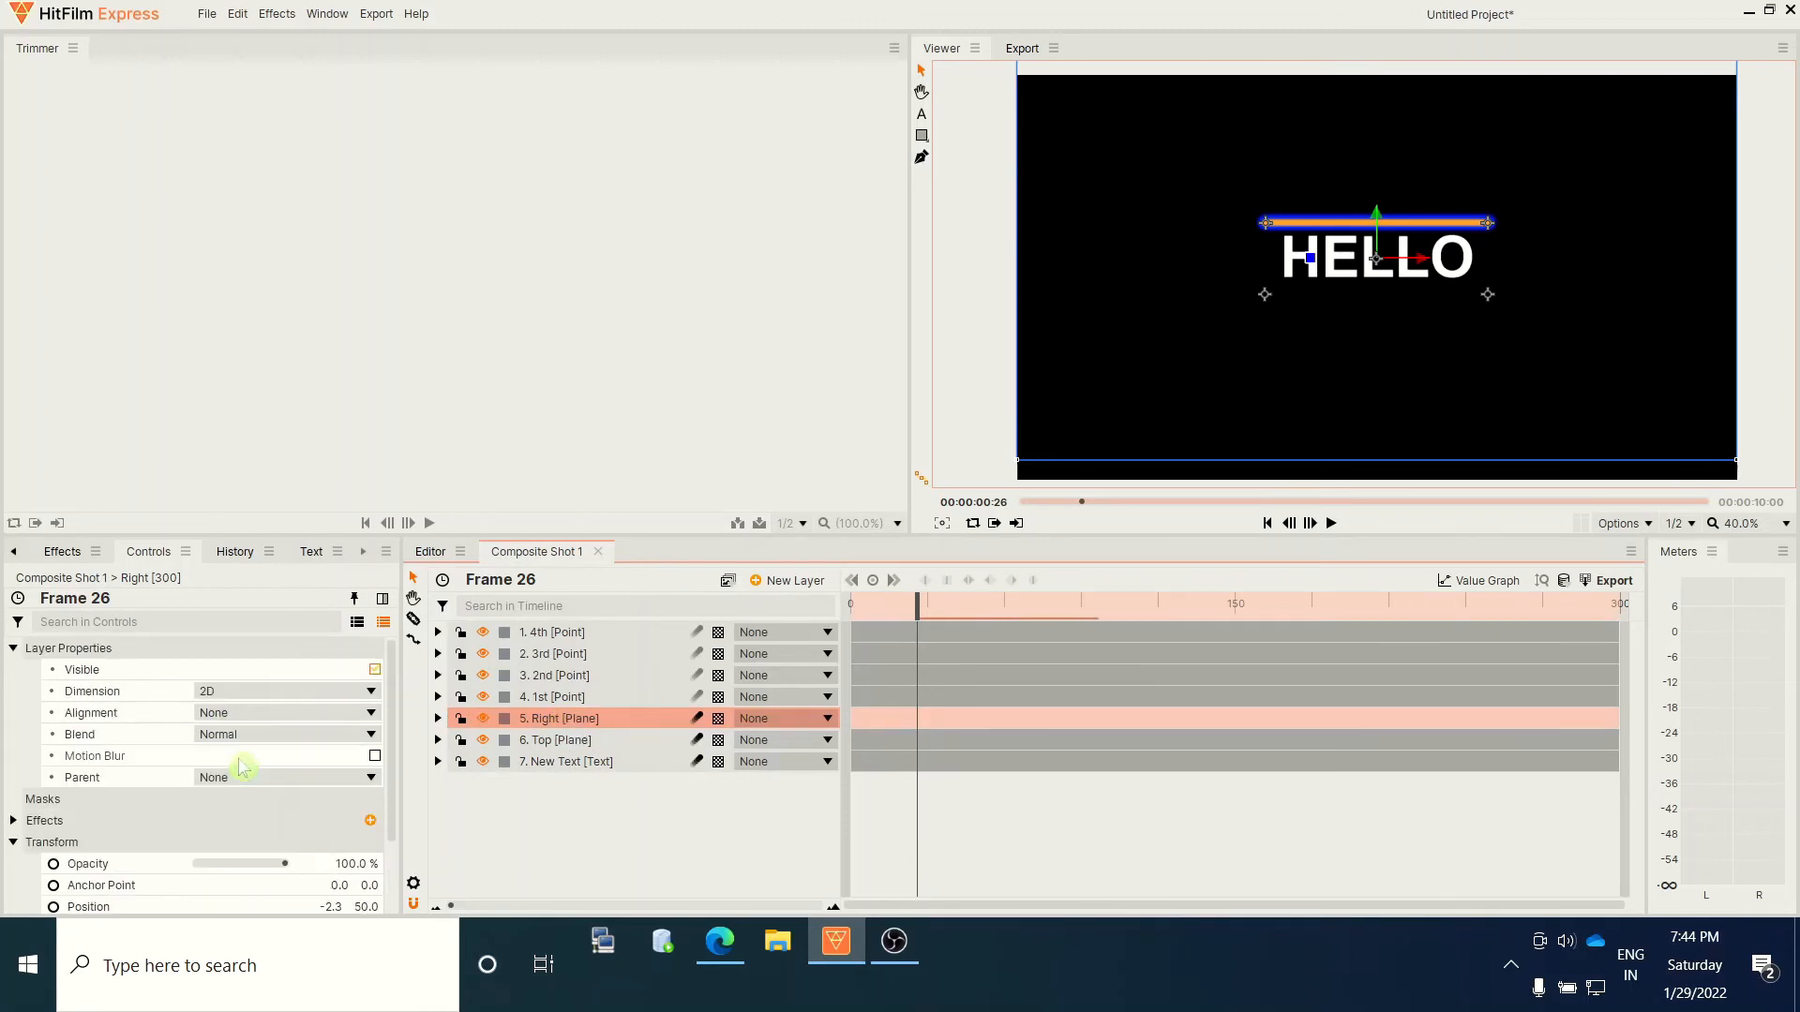
pyautogui.click(436, 718)
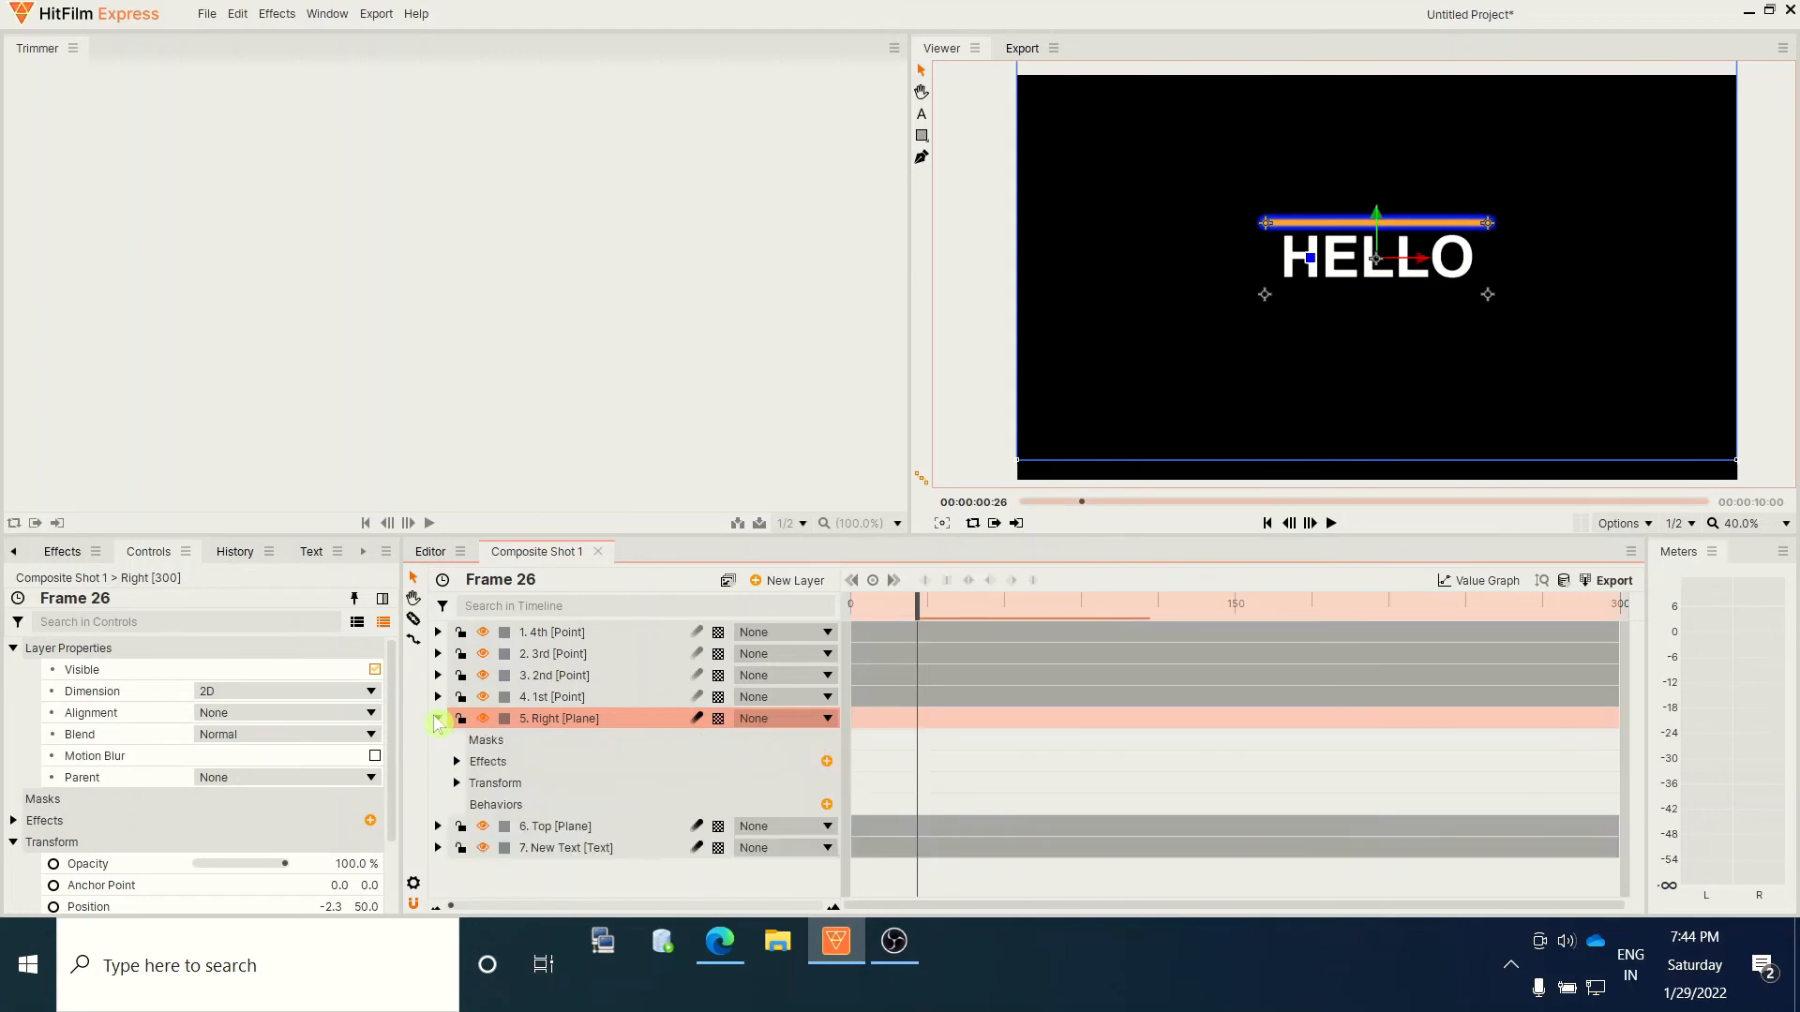
pyautogui.click(457, 761)
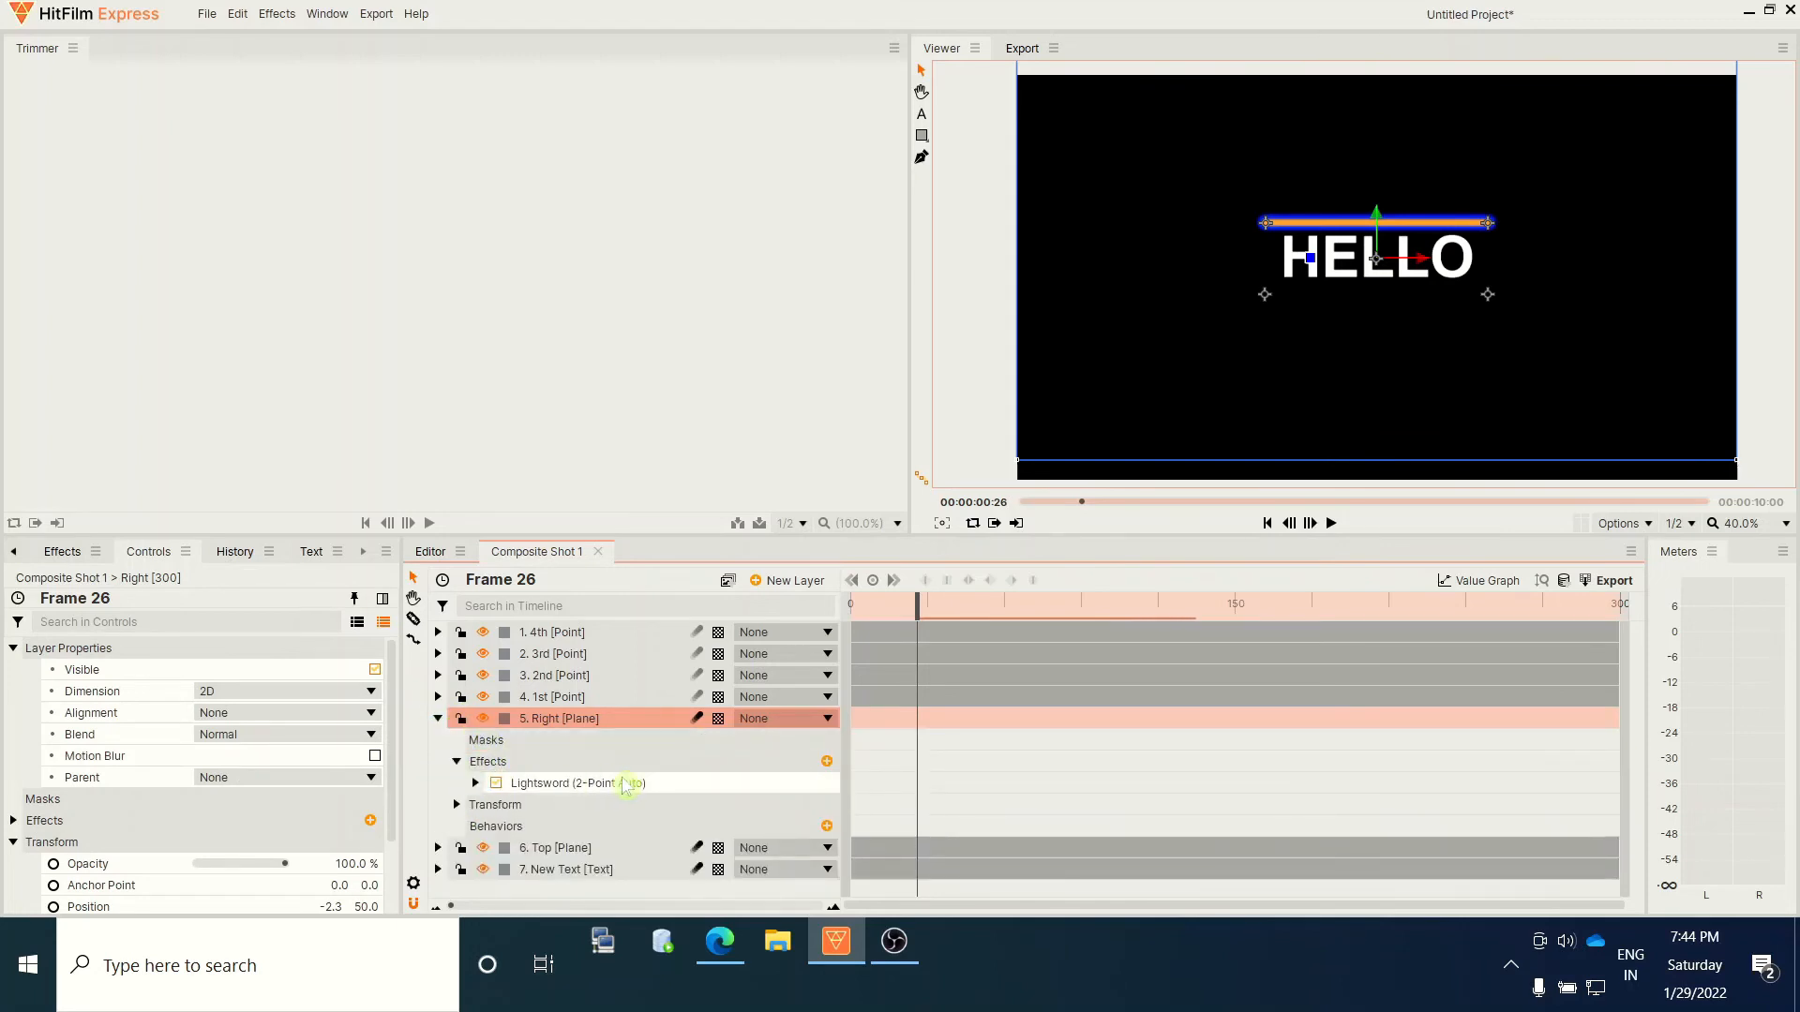
pyautogui.click(476, 783)
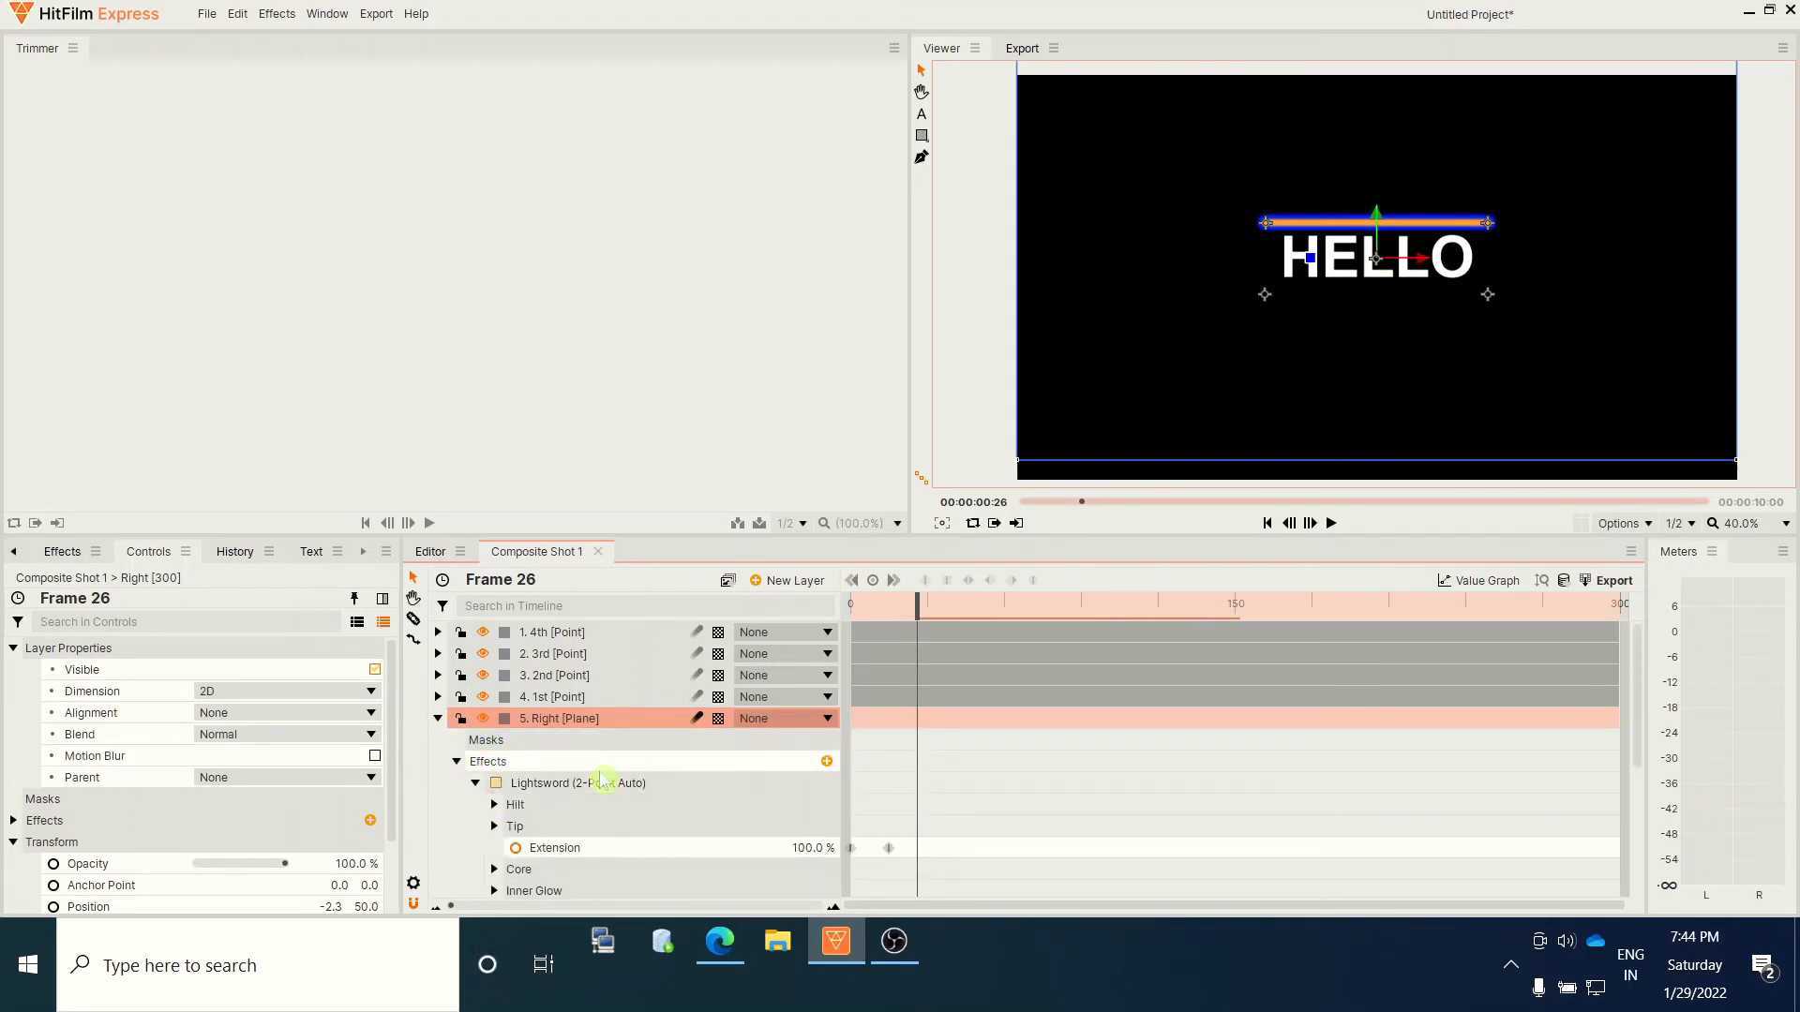
pyautogui.scroll(-1, 553, 788)
pyautogui.click(495, 744)
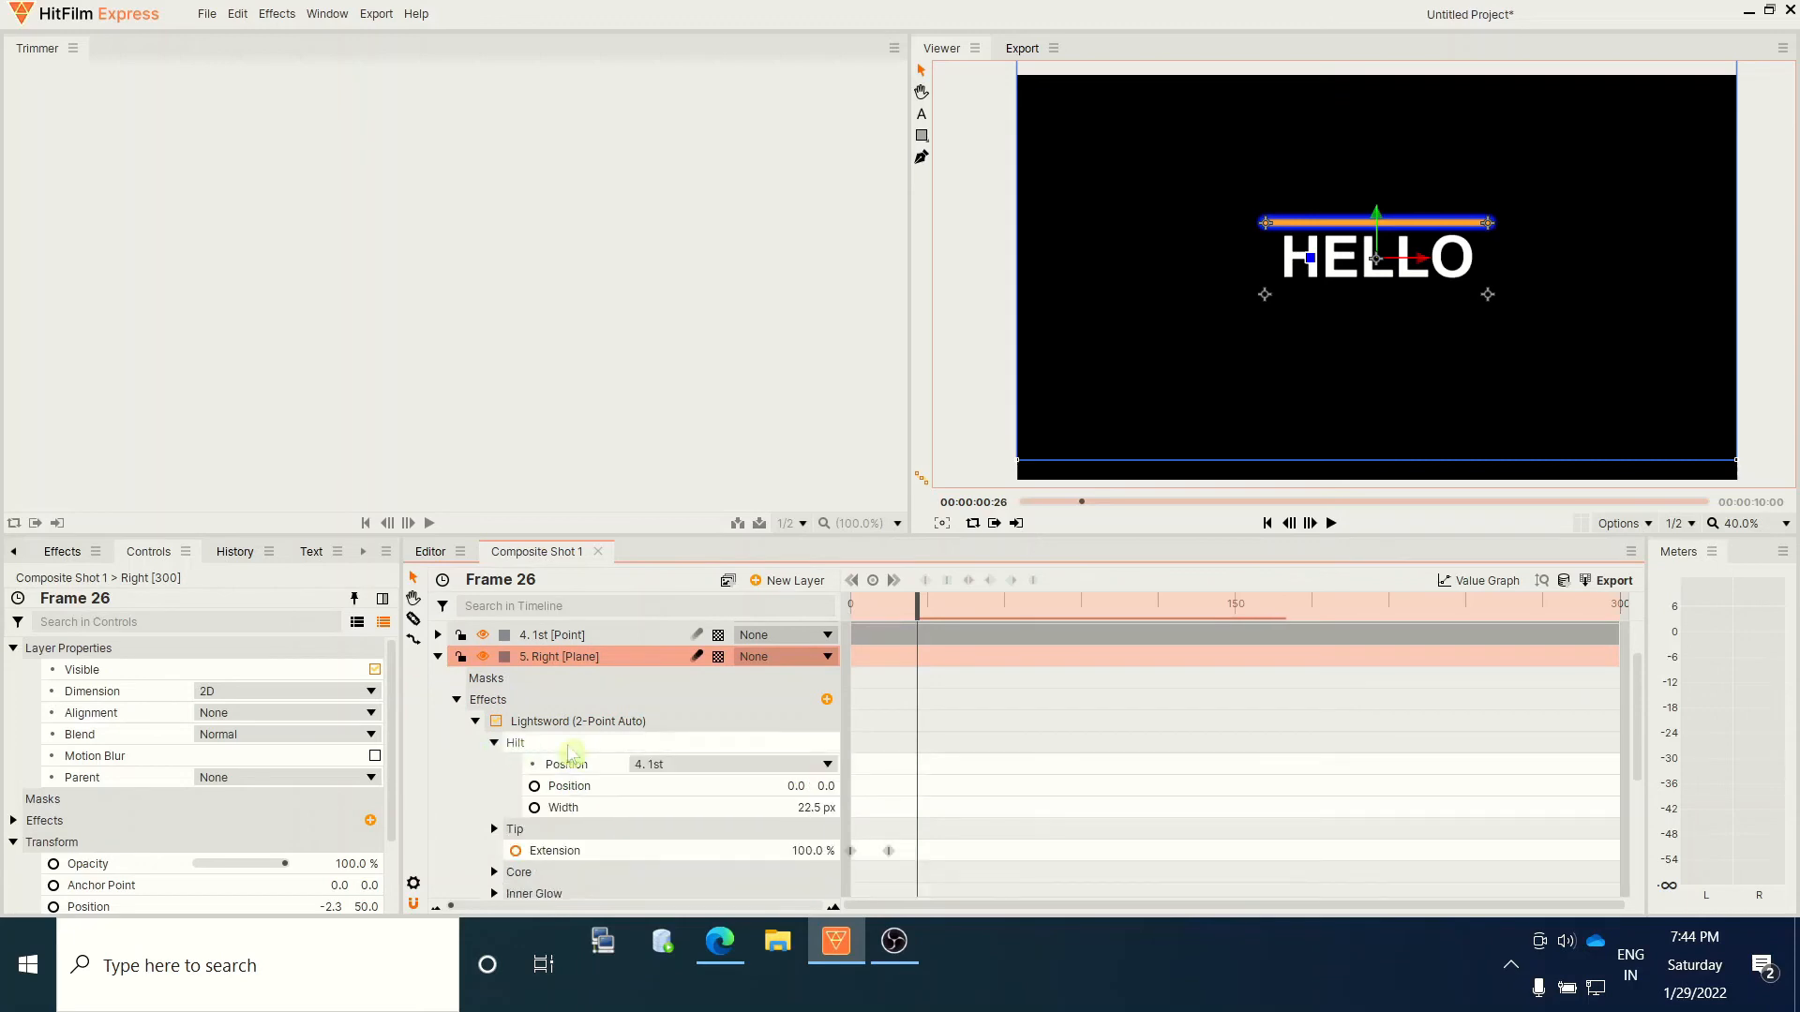
pyautogui.click(705, 767)
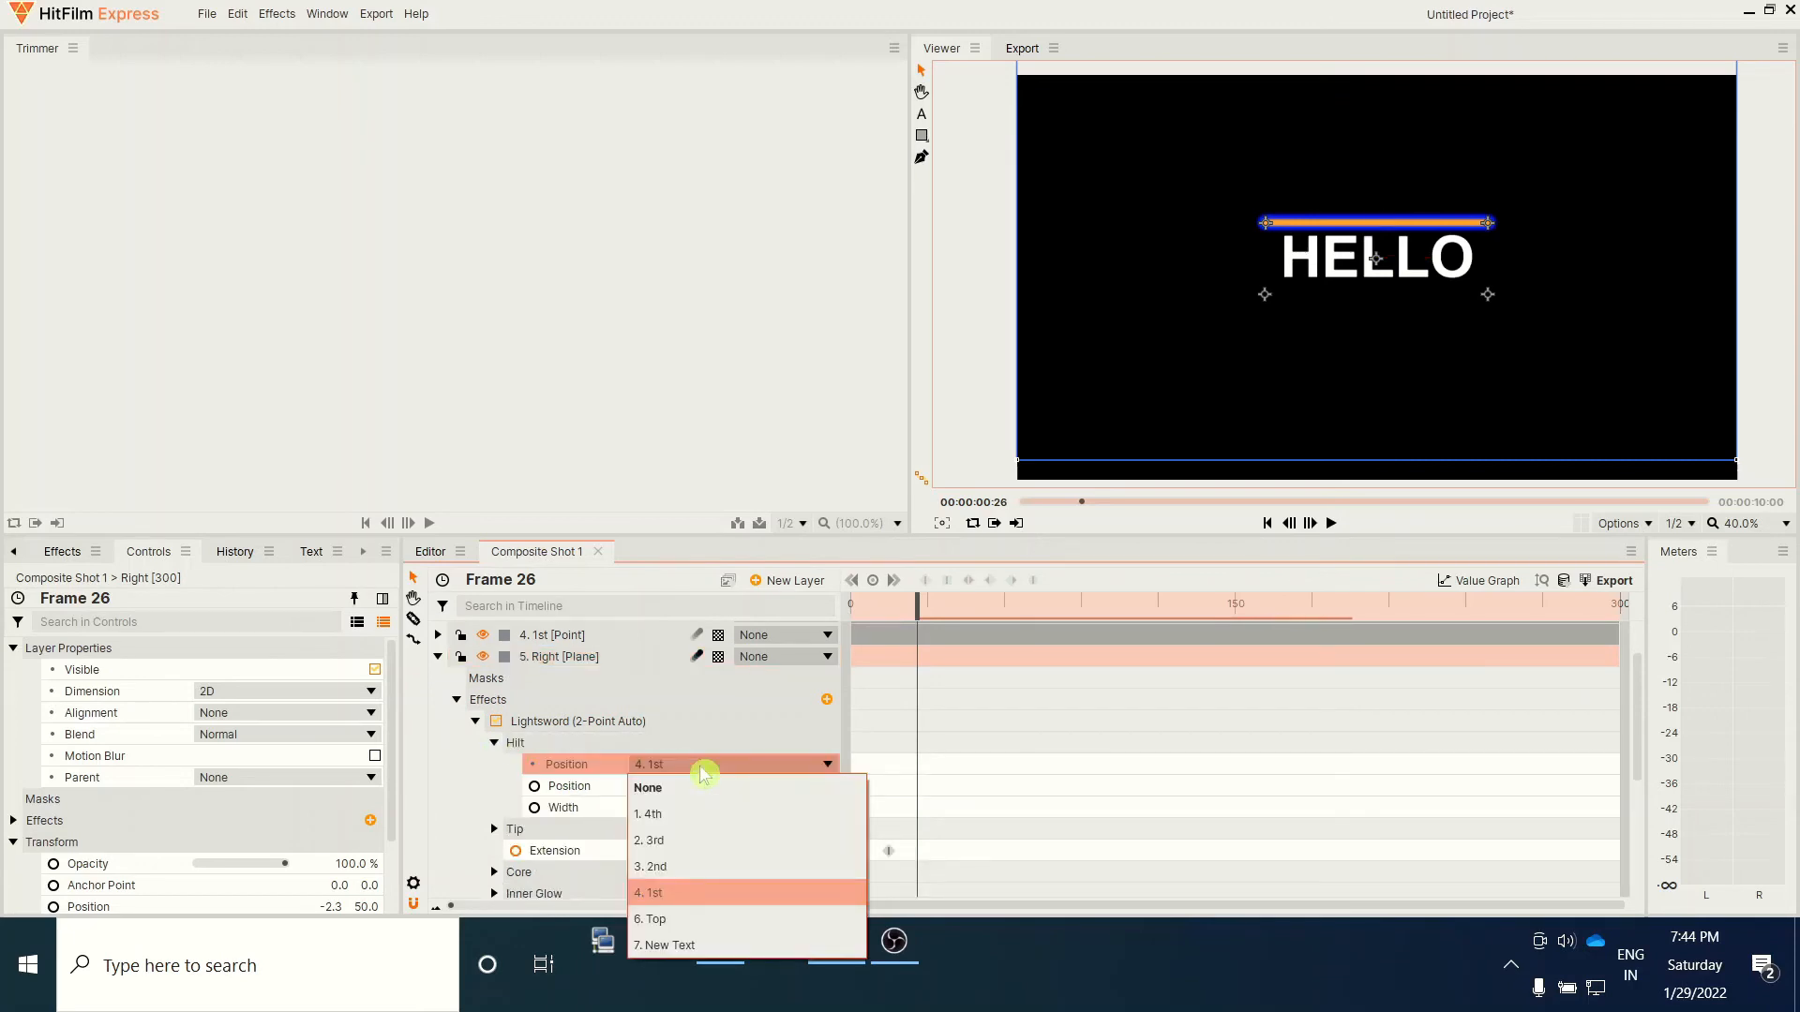
pyautogui.click(667, 871)
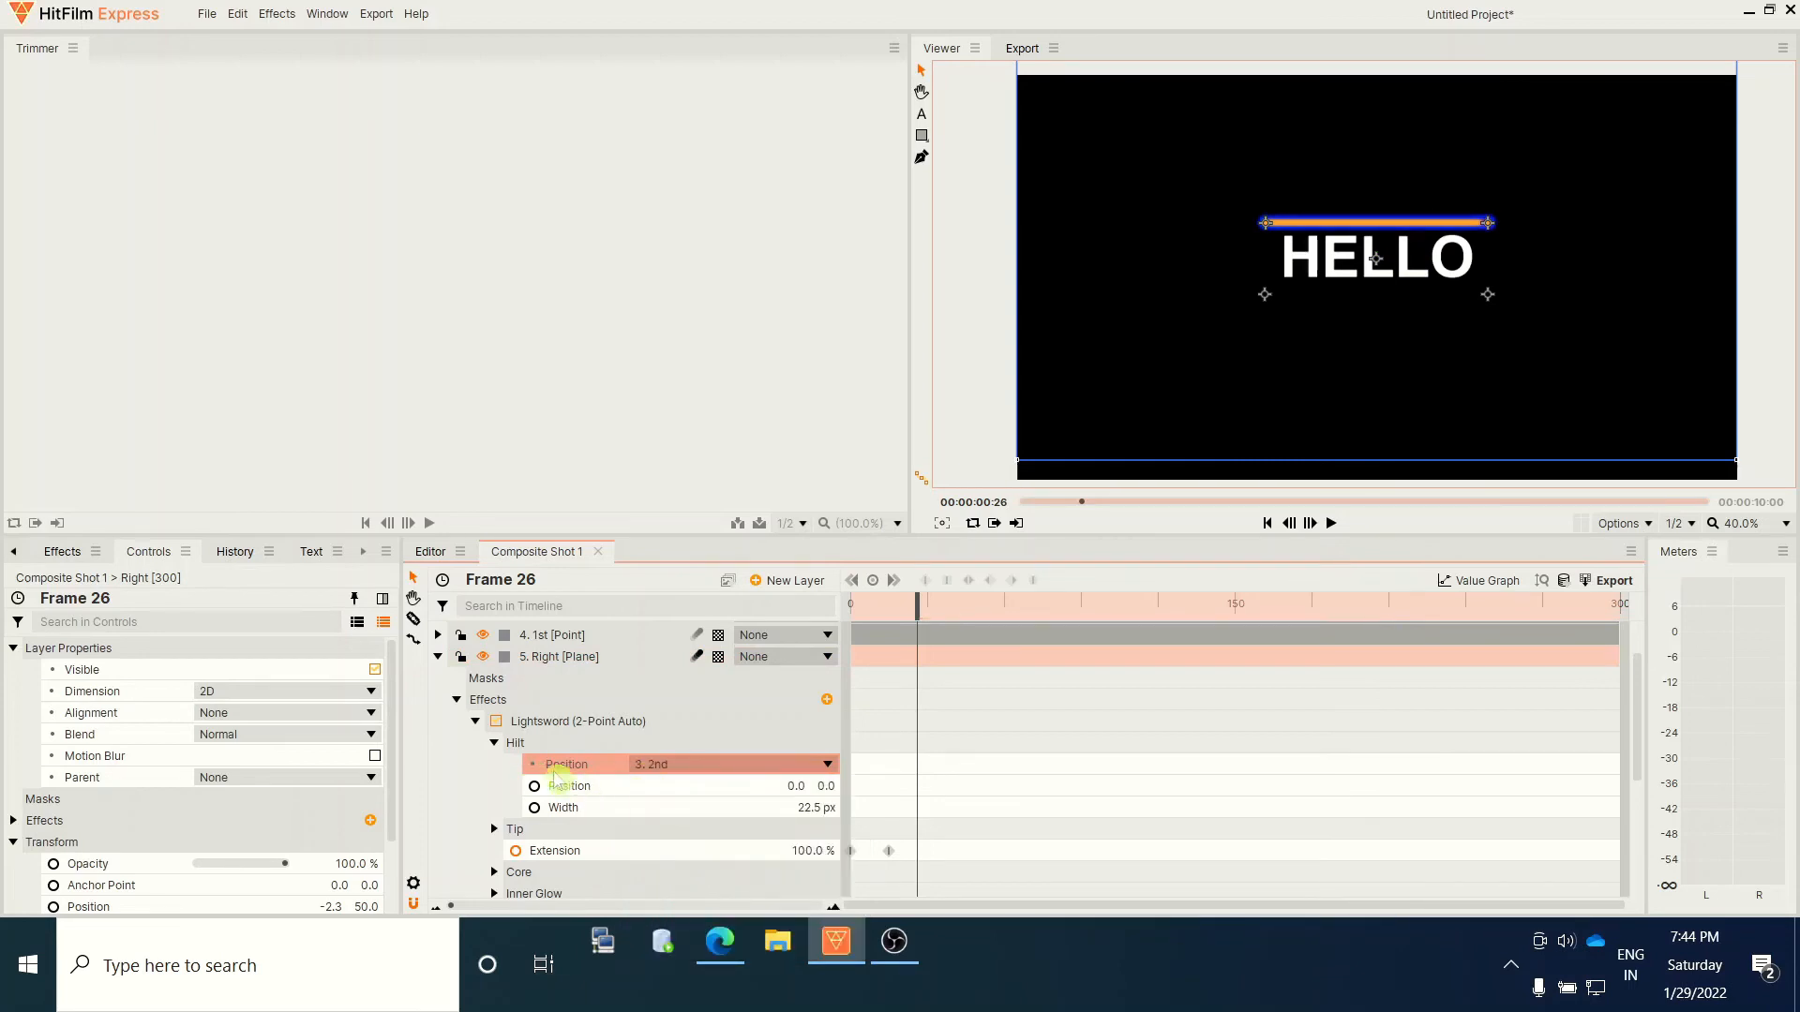
# Attach the tip position of the Right layer's Lightsword to the 3rd point layer
pyautogui.click(494, 743)
pyautogui.click(494, 764)
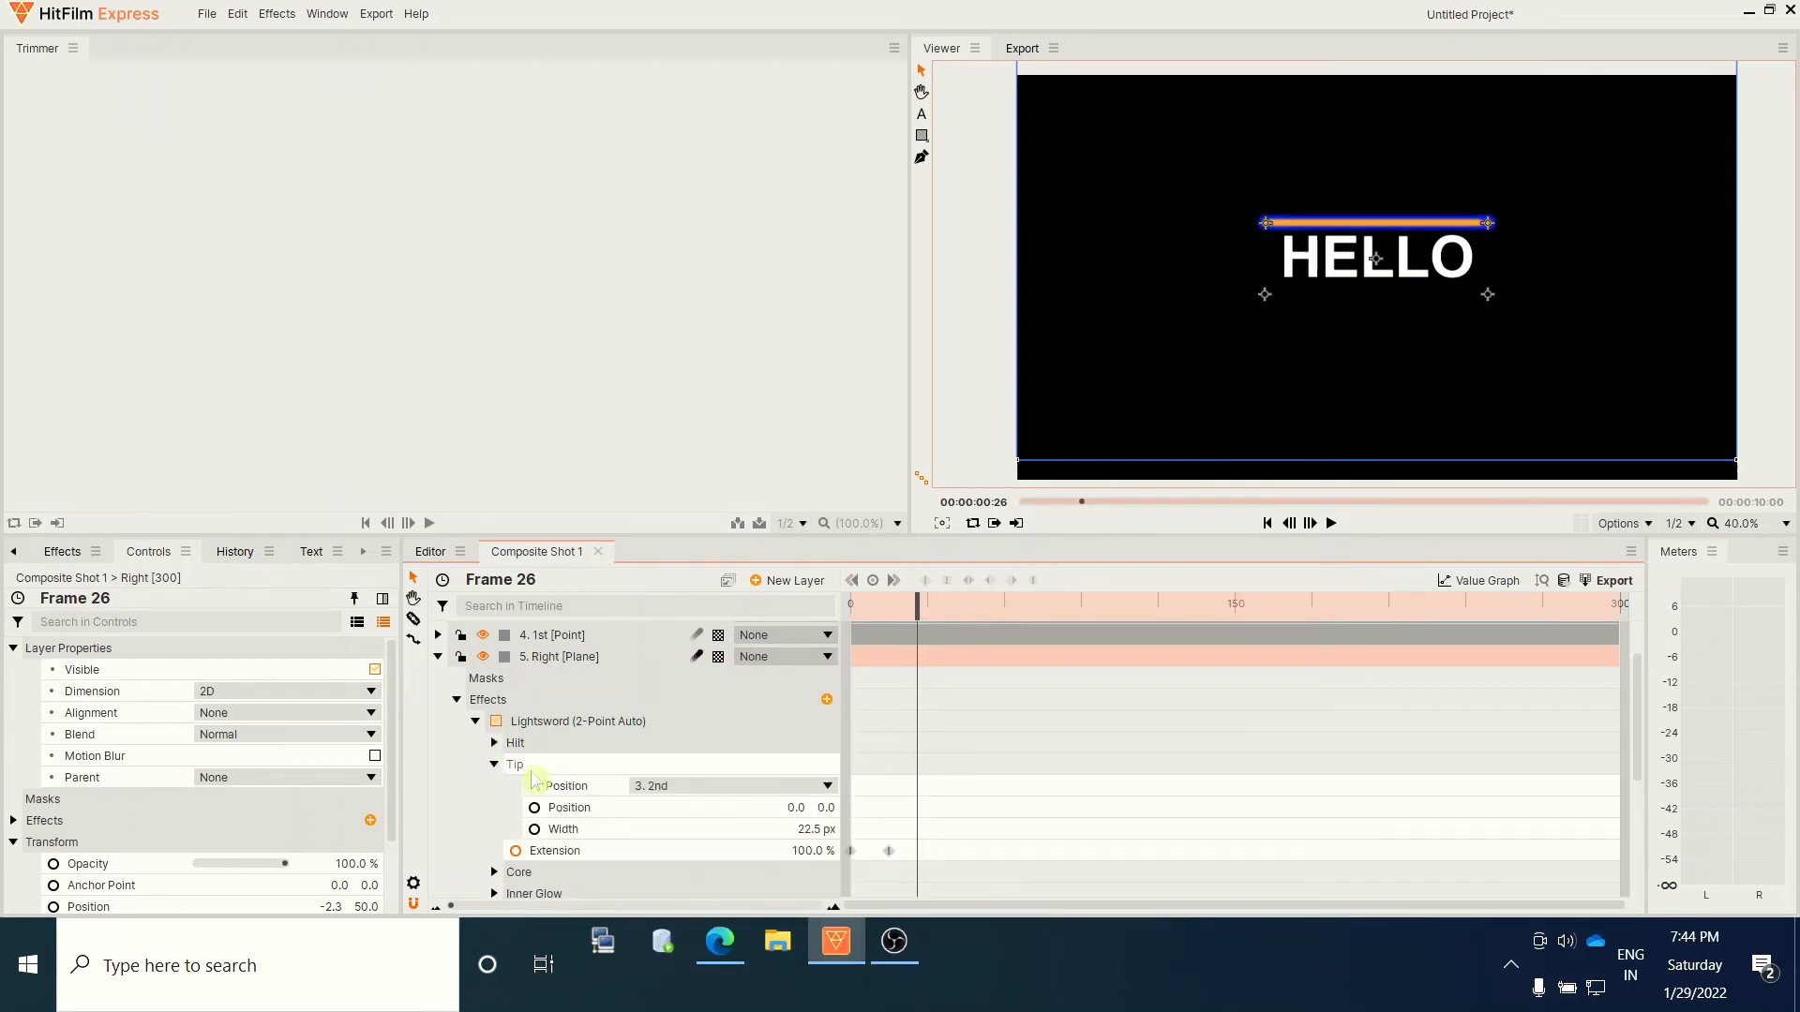
pyautogui.click(711, 794)
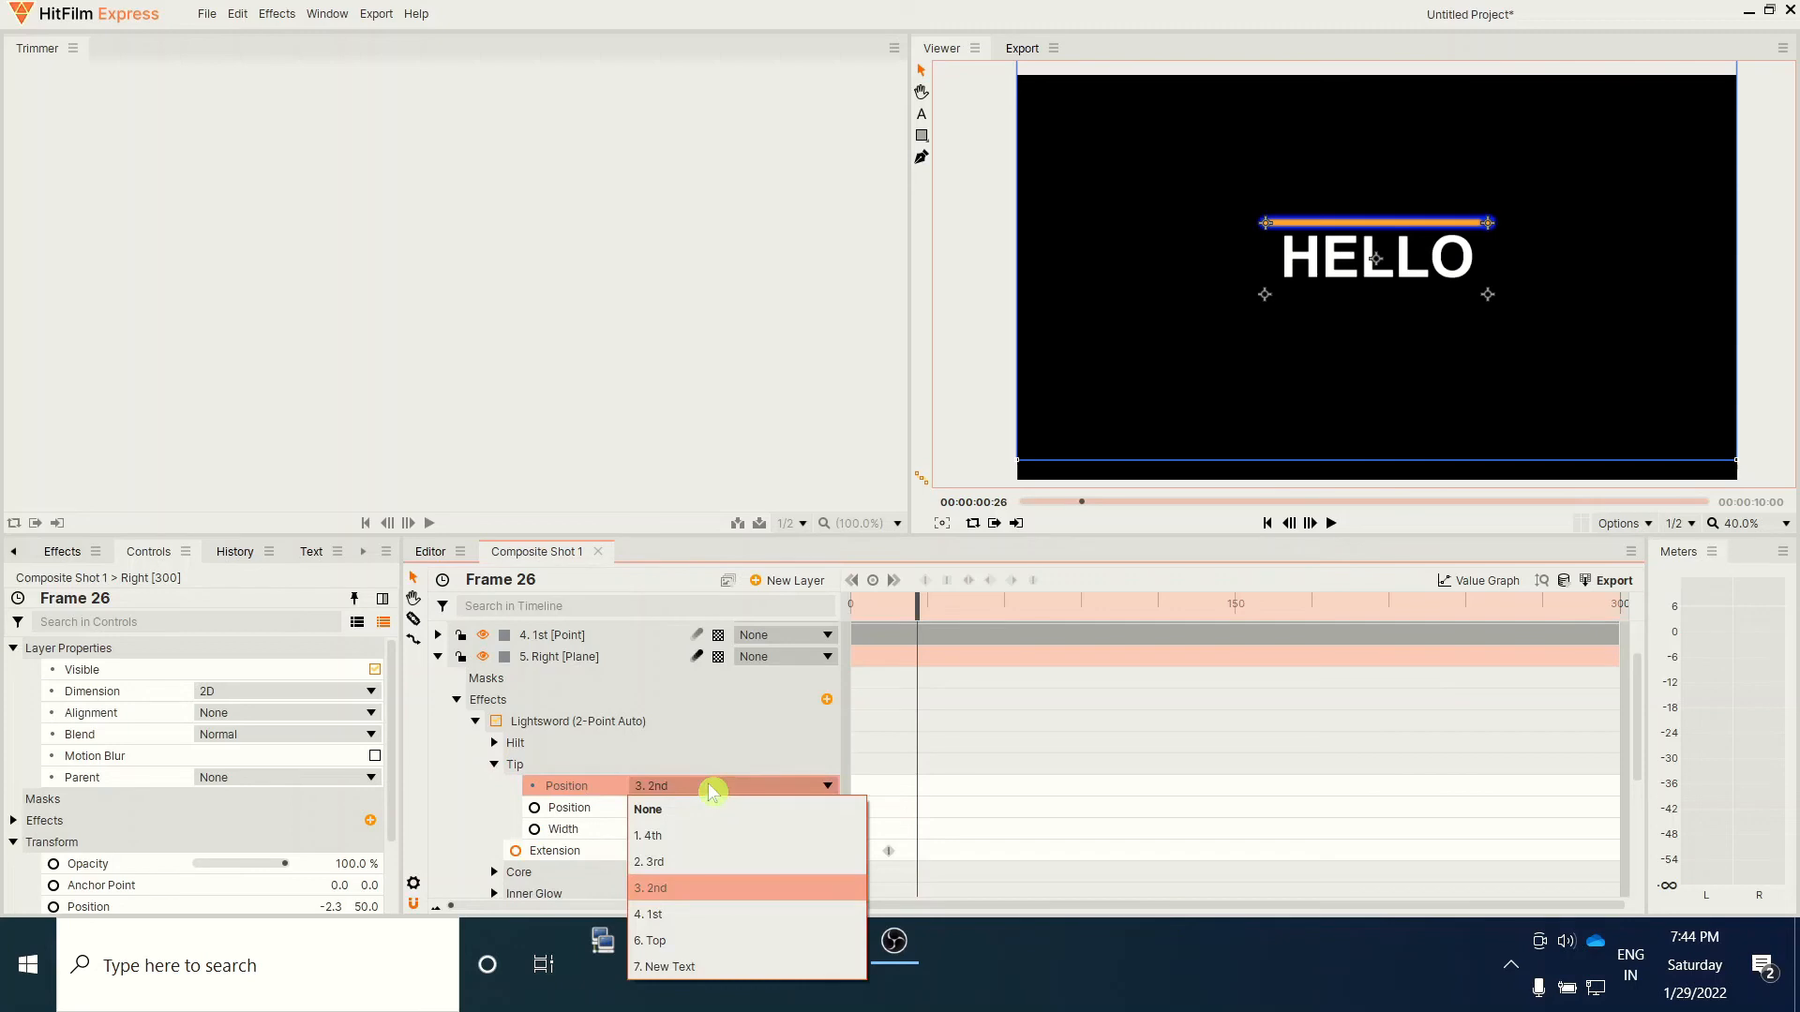
pyautogui.click(675, 862)
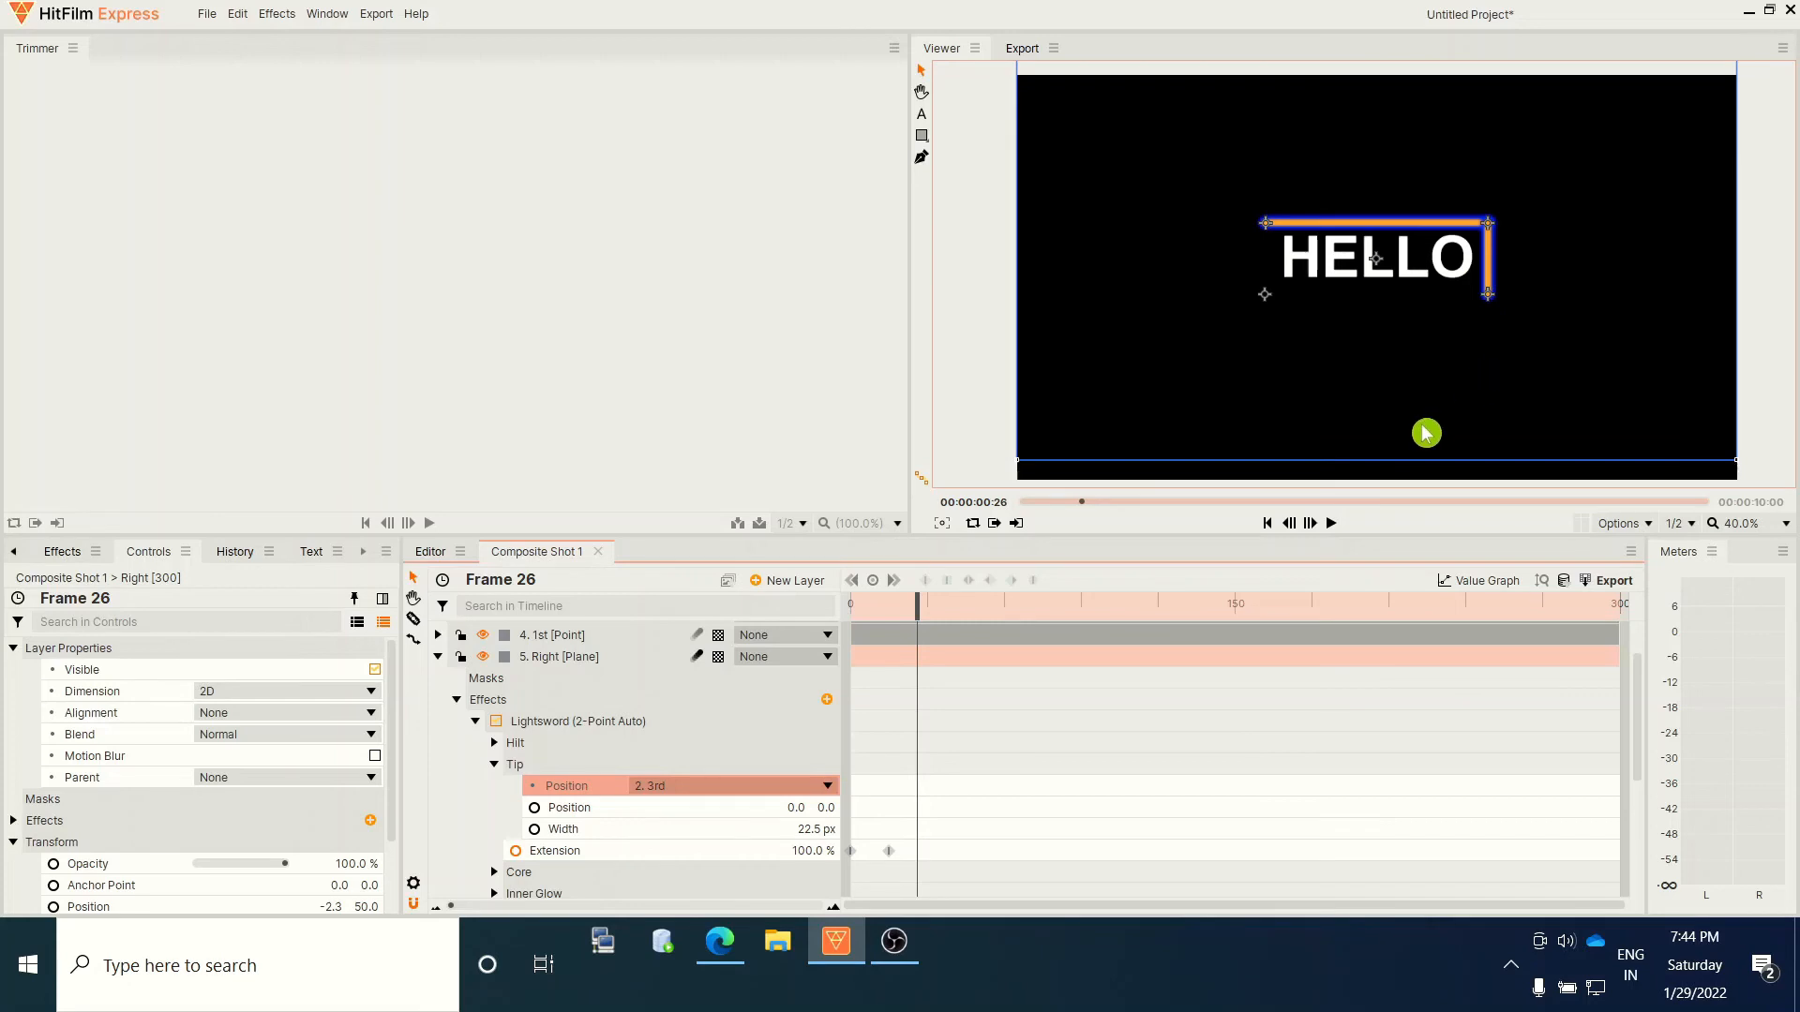
# Shift both Extension keyframes of the Right layer together so that the first one sits at frame 15
pyautogui.moveTo(918, 603)
pyautogui.mouseDown()
pyautogui.moveTo(850, 609)
pyautogui.moveTo(891, 607)
pyautogui.mouseUp()
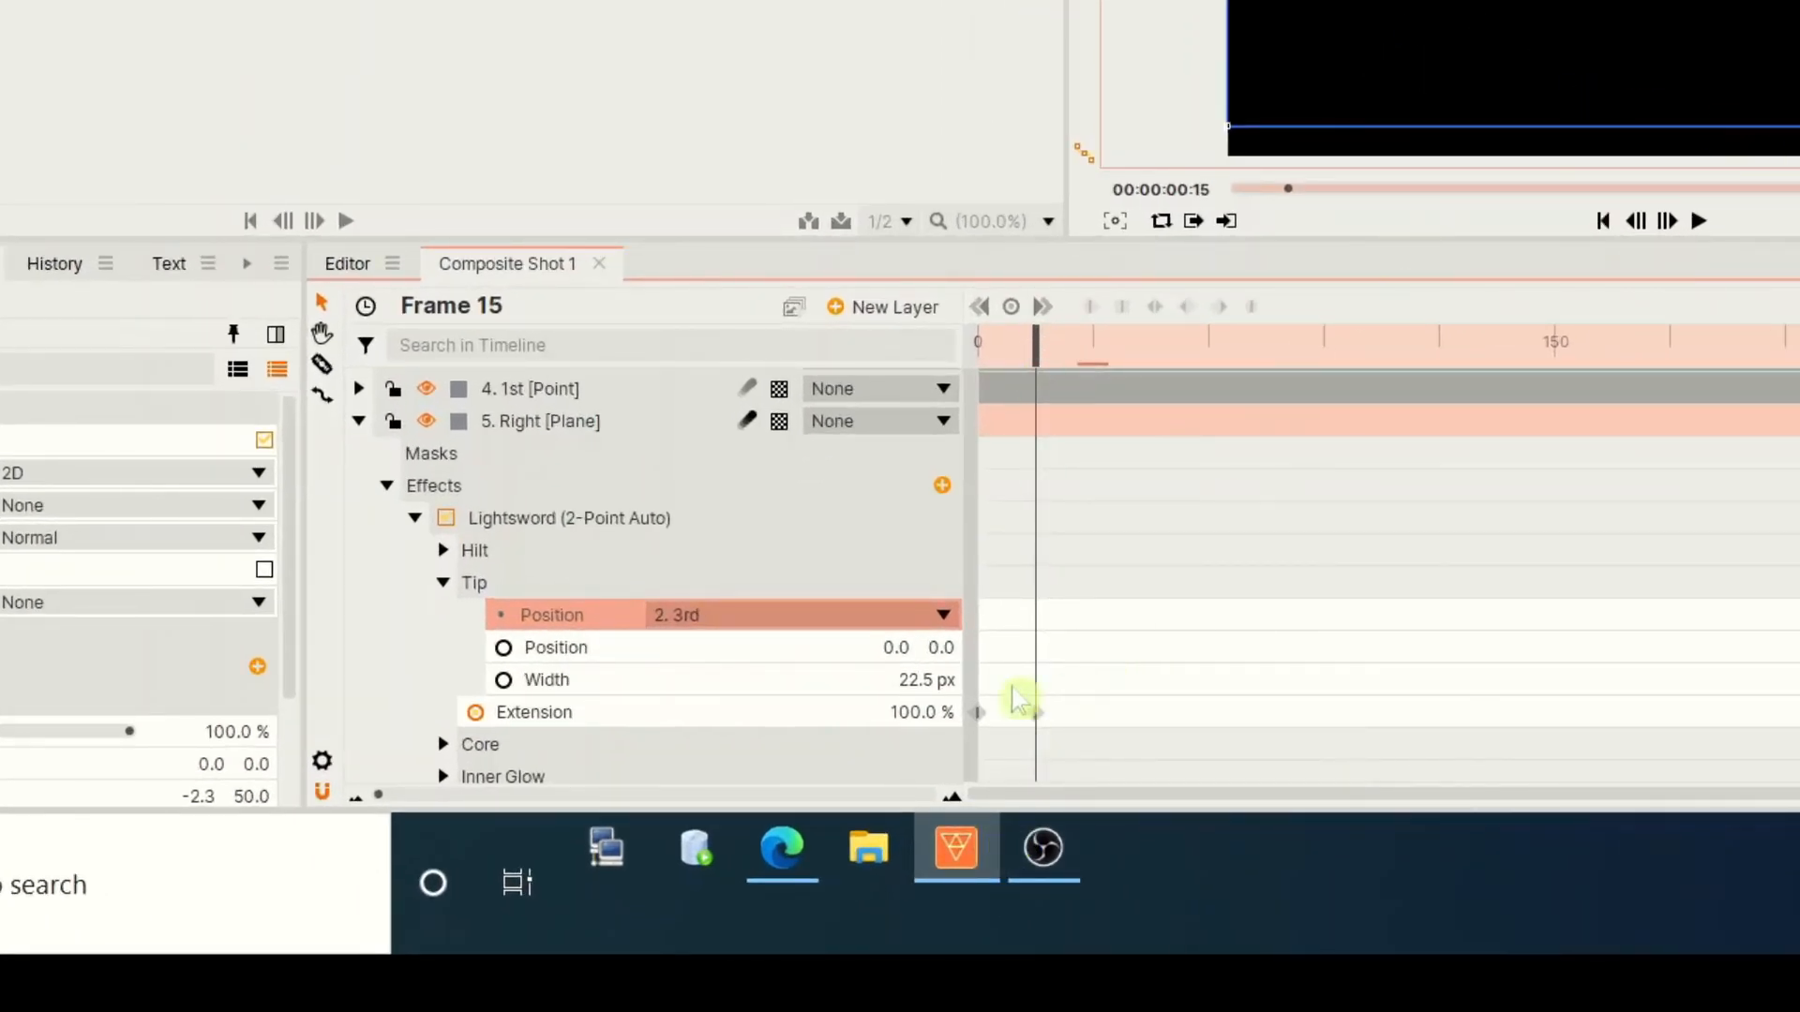
pyautogui.moveTo(977, 687); pyautogui.dragTo(1075, 736)
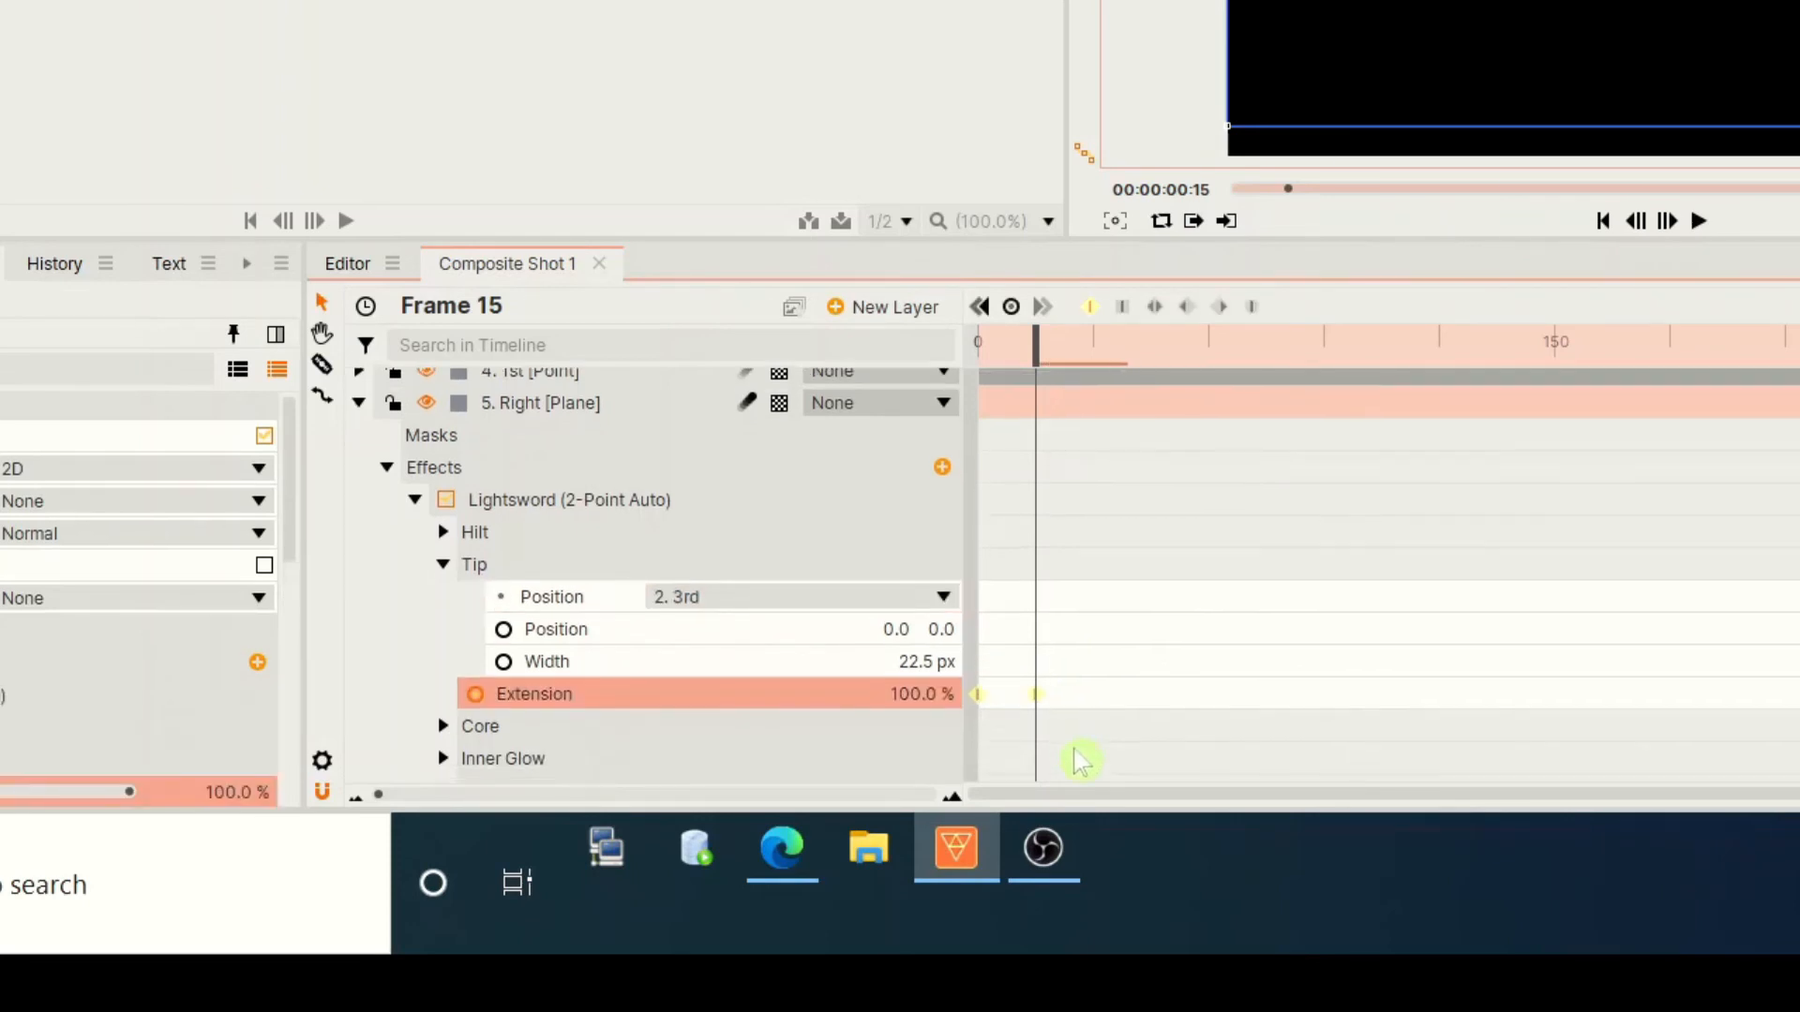
pyautogui.moveTo(971, 693)
pyautogui.moveTo(974, 694); pyautogui.dragTo(1034, 700)
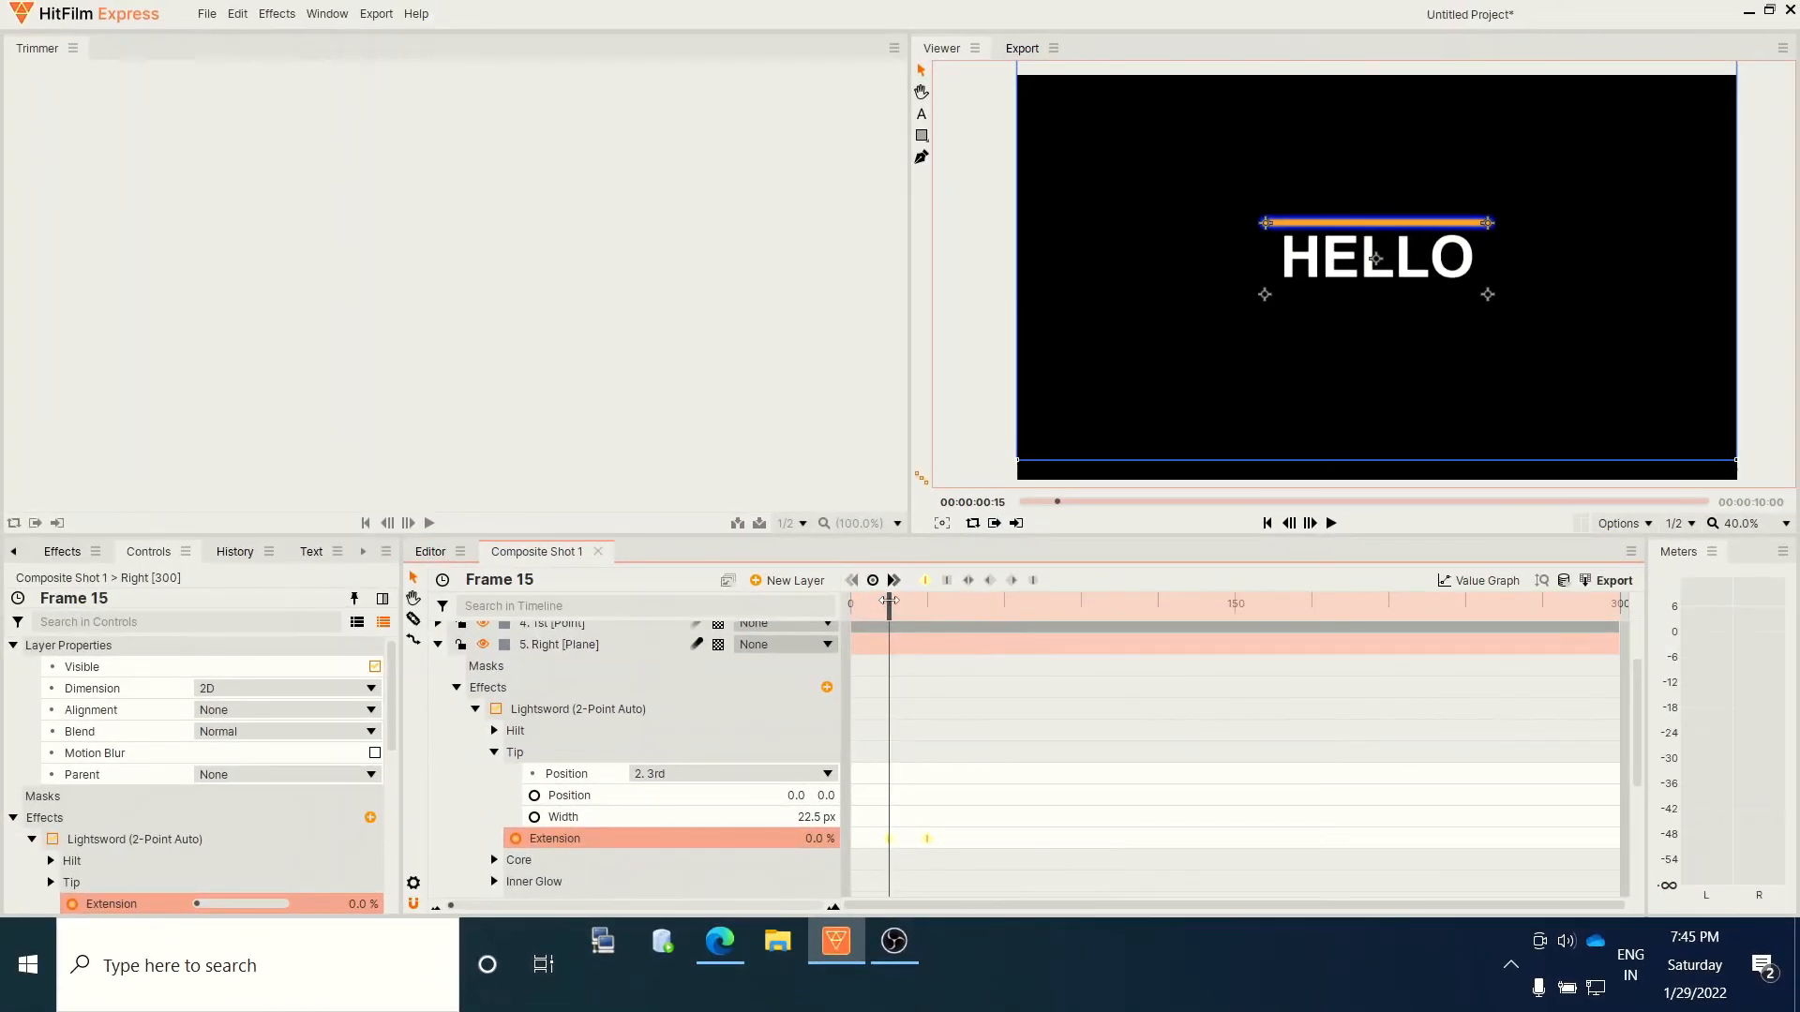
# Play the composite from frame 0 to preview the top and right lines, and return the playhead to the start
pyautogui.moveTo(889, 600); pyautogui.dragTo(866, 613)
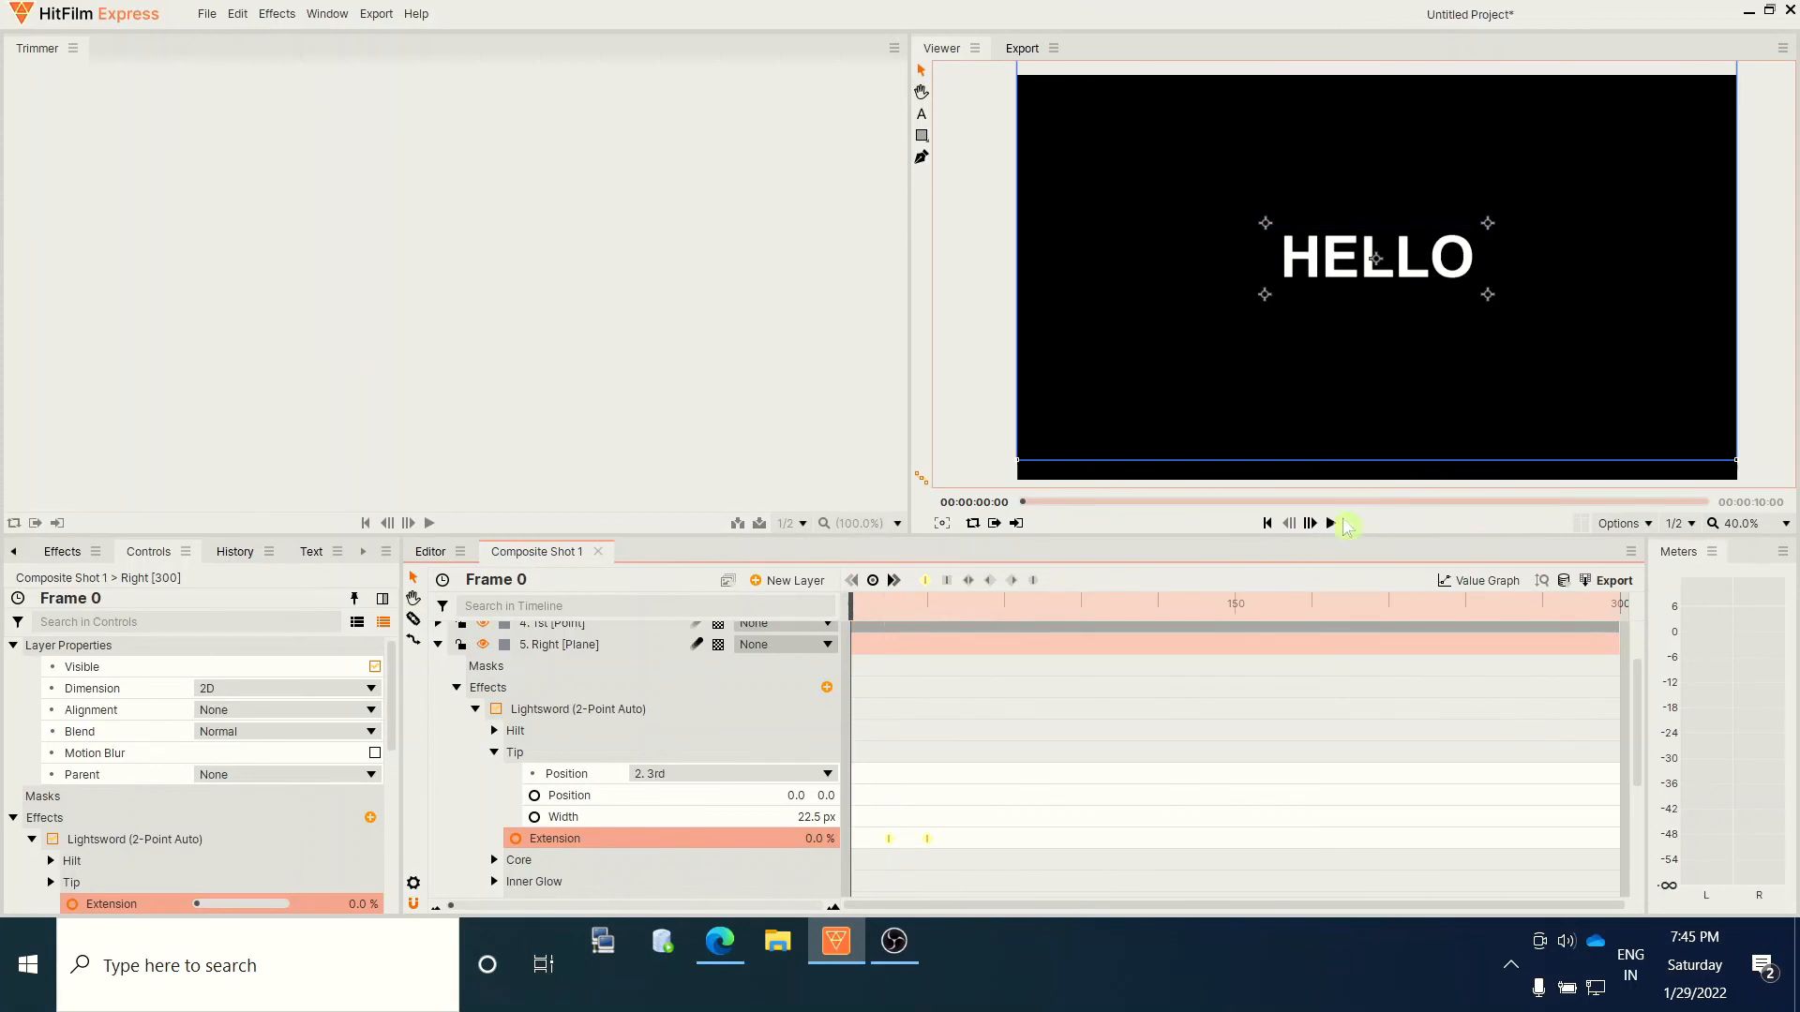
pyautogui.click(1332, 524)
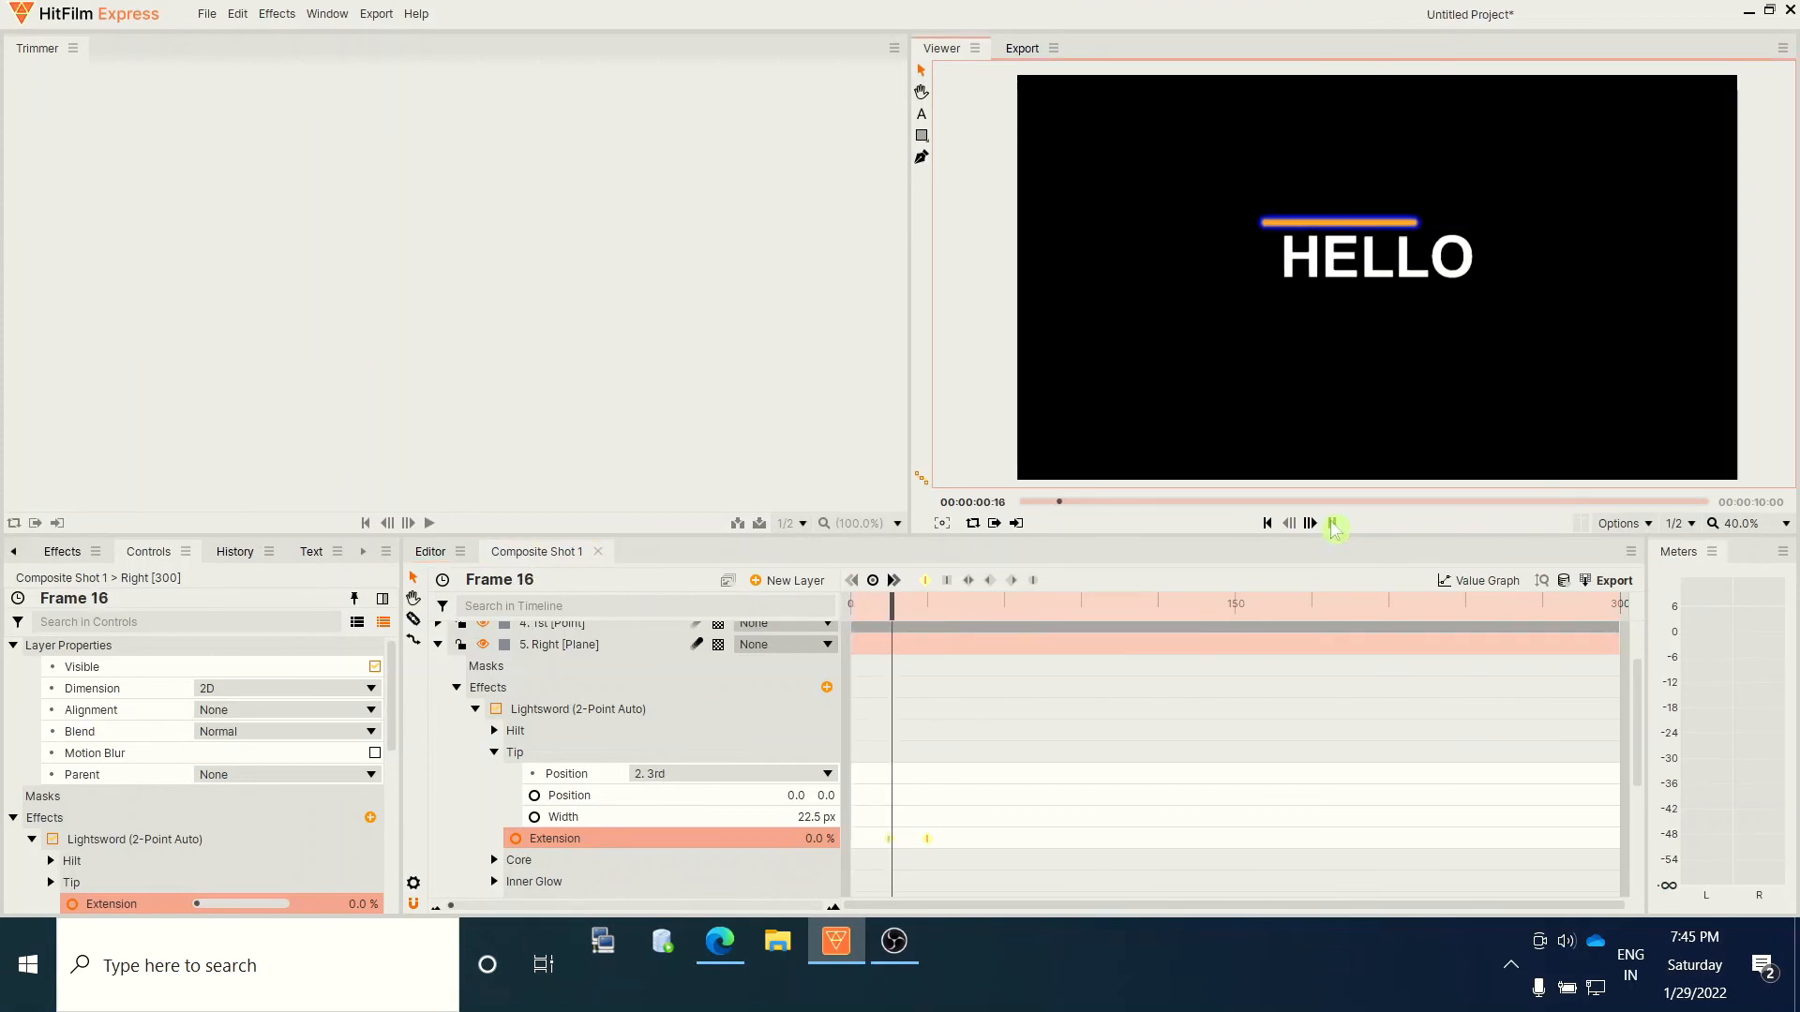
pyautogui.click(1332, 523)
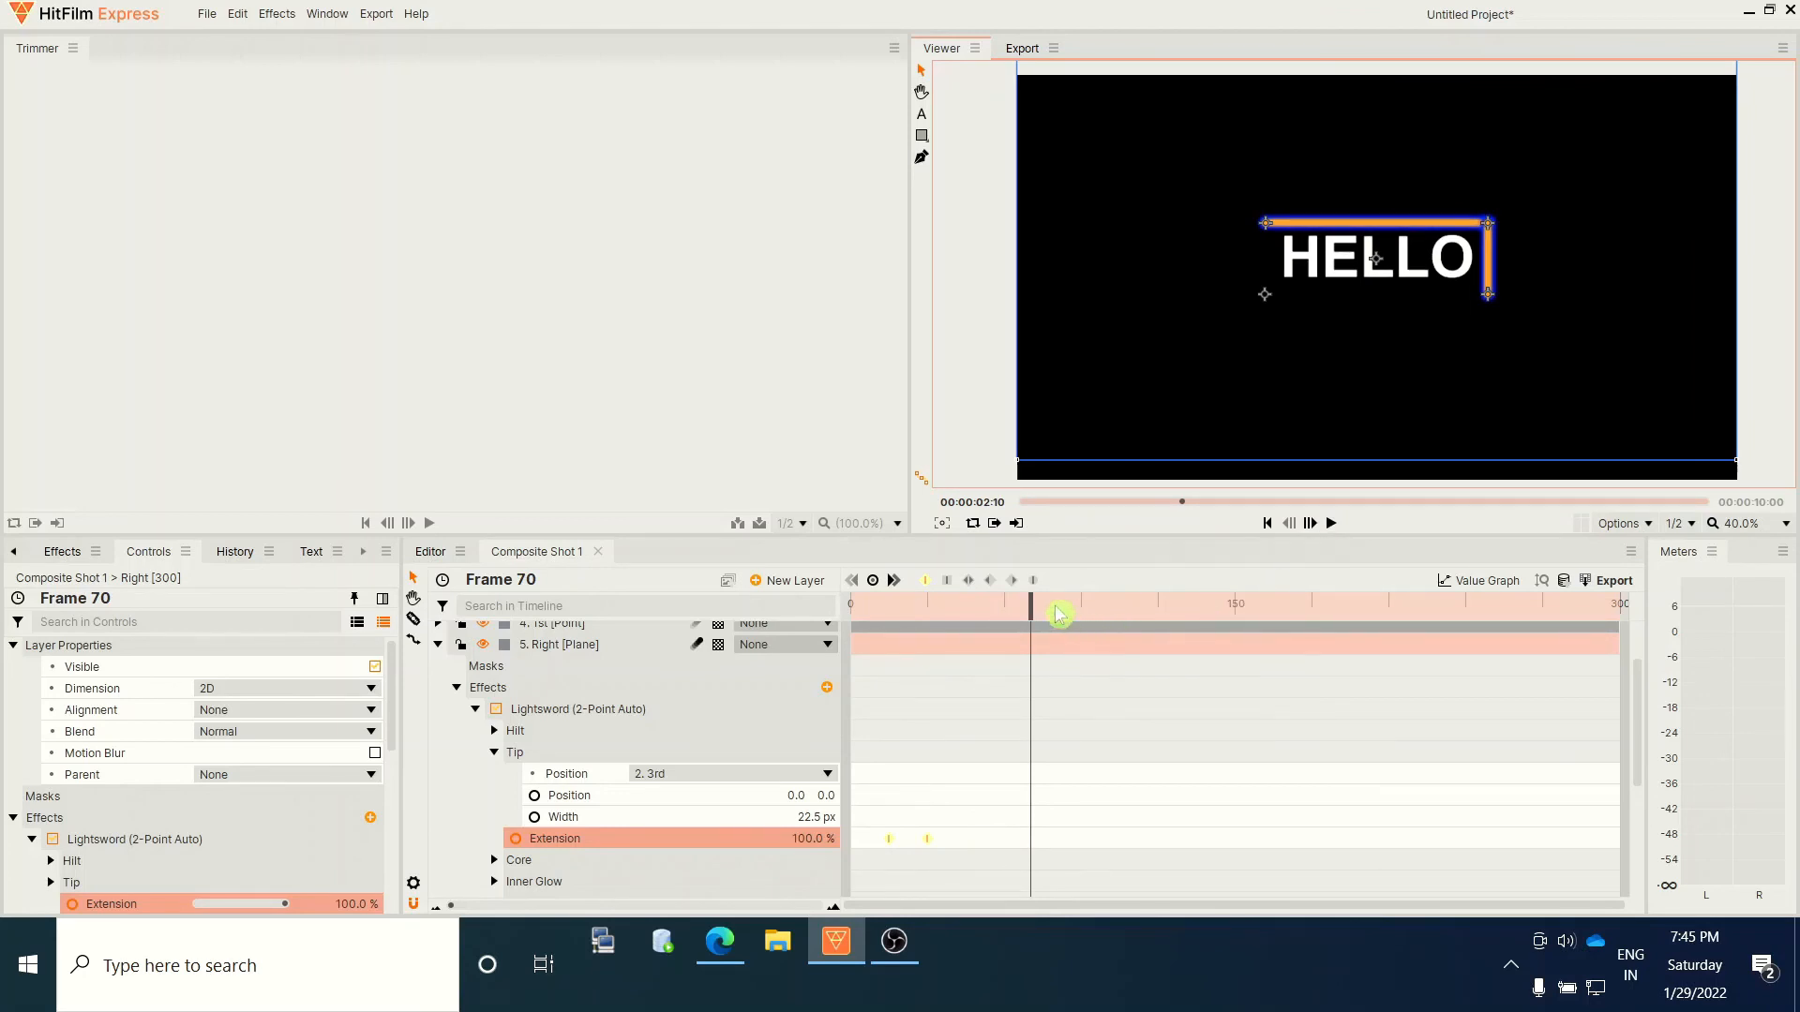
pyautogui.moveTo(1030, 596); pyautogui.dragTo(849, 601)
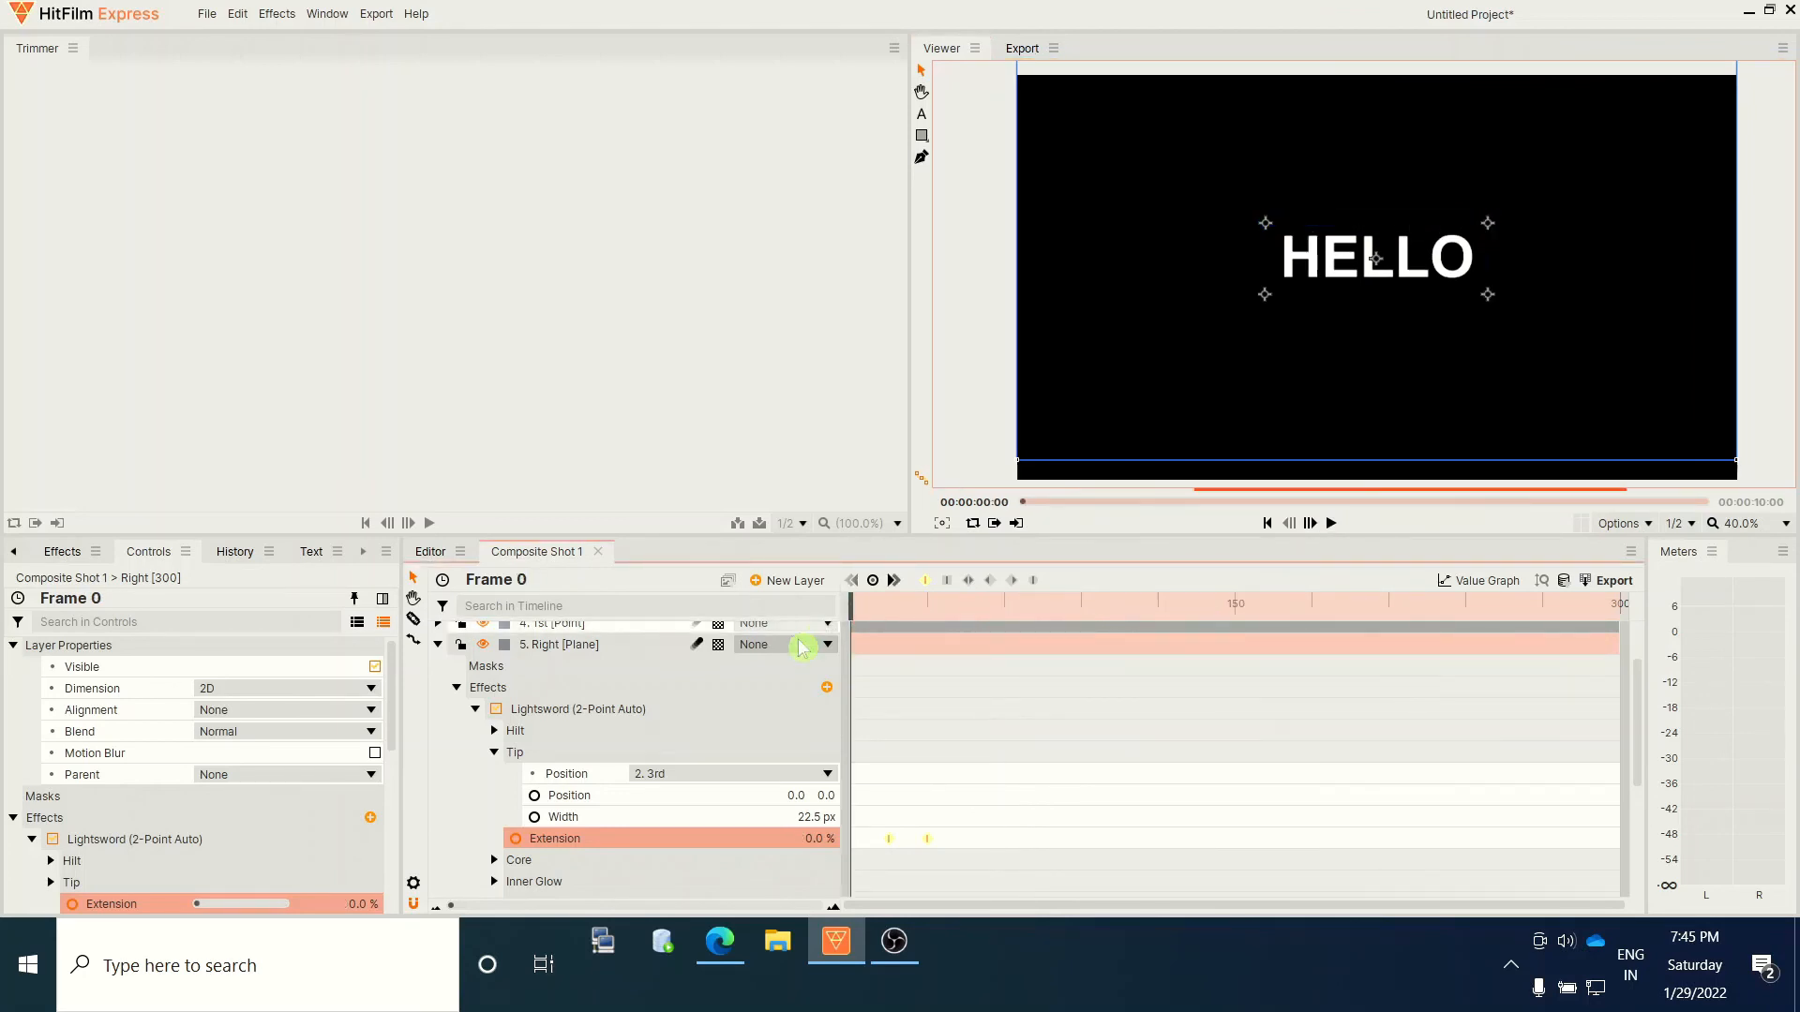
# Collapse the Right plane layer, duplicate it and rename the copy Bottom
pyautogui.click(436, 646)
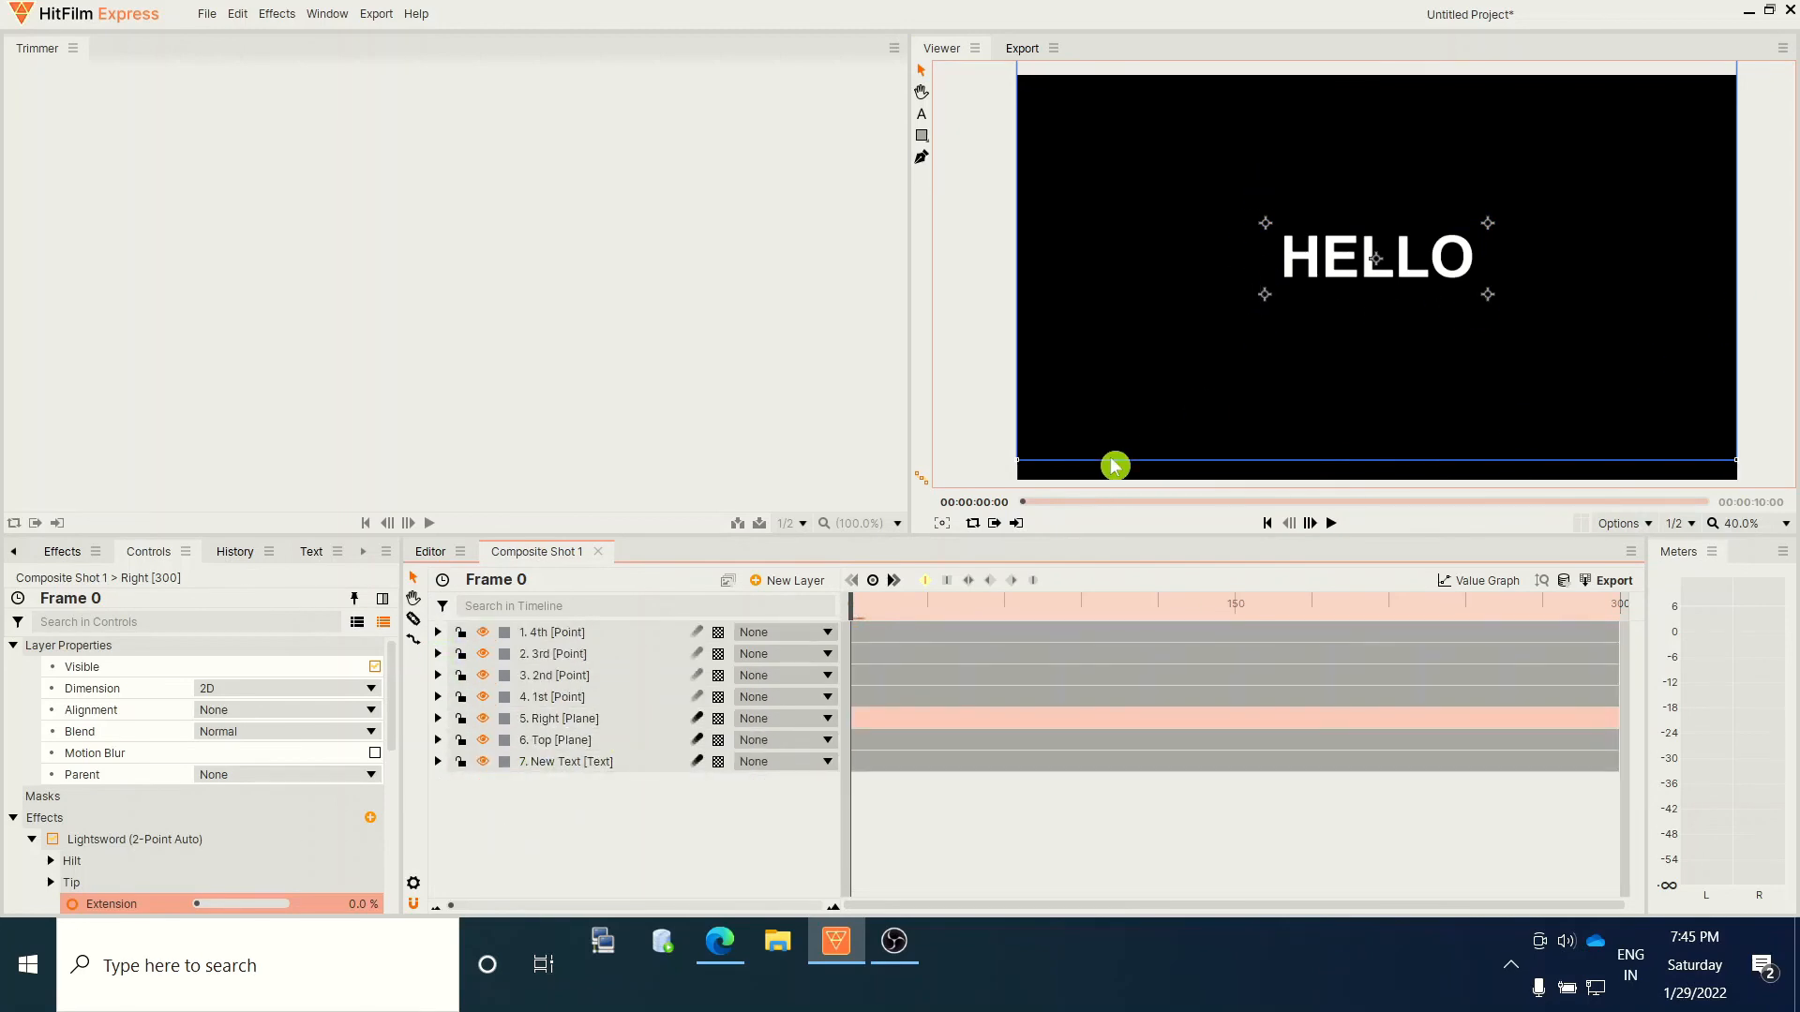
pyautogui.rightClick(555, 718)
pyautogui.click(619, 606)
pyautogui.write('Bottom')
# Attach the tip of the Bottom layer's Lightsword to the 4th point layer, with its Extension reaching 100% at frame 45
pyautogui.click(438, 718)
pyautogui.click(456, 761)
pyautogui.scroll(-1, 784, 807)
pyautogui.click(494, 763)
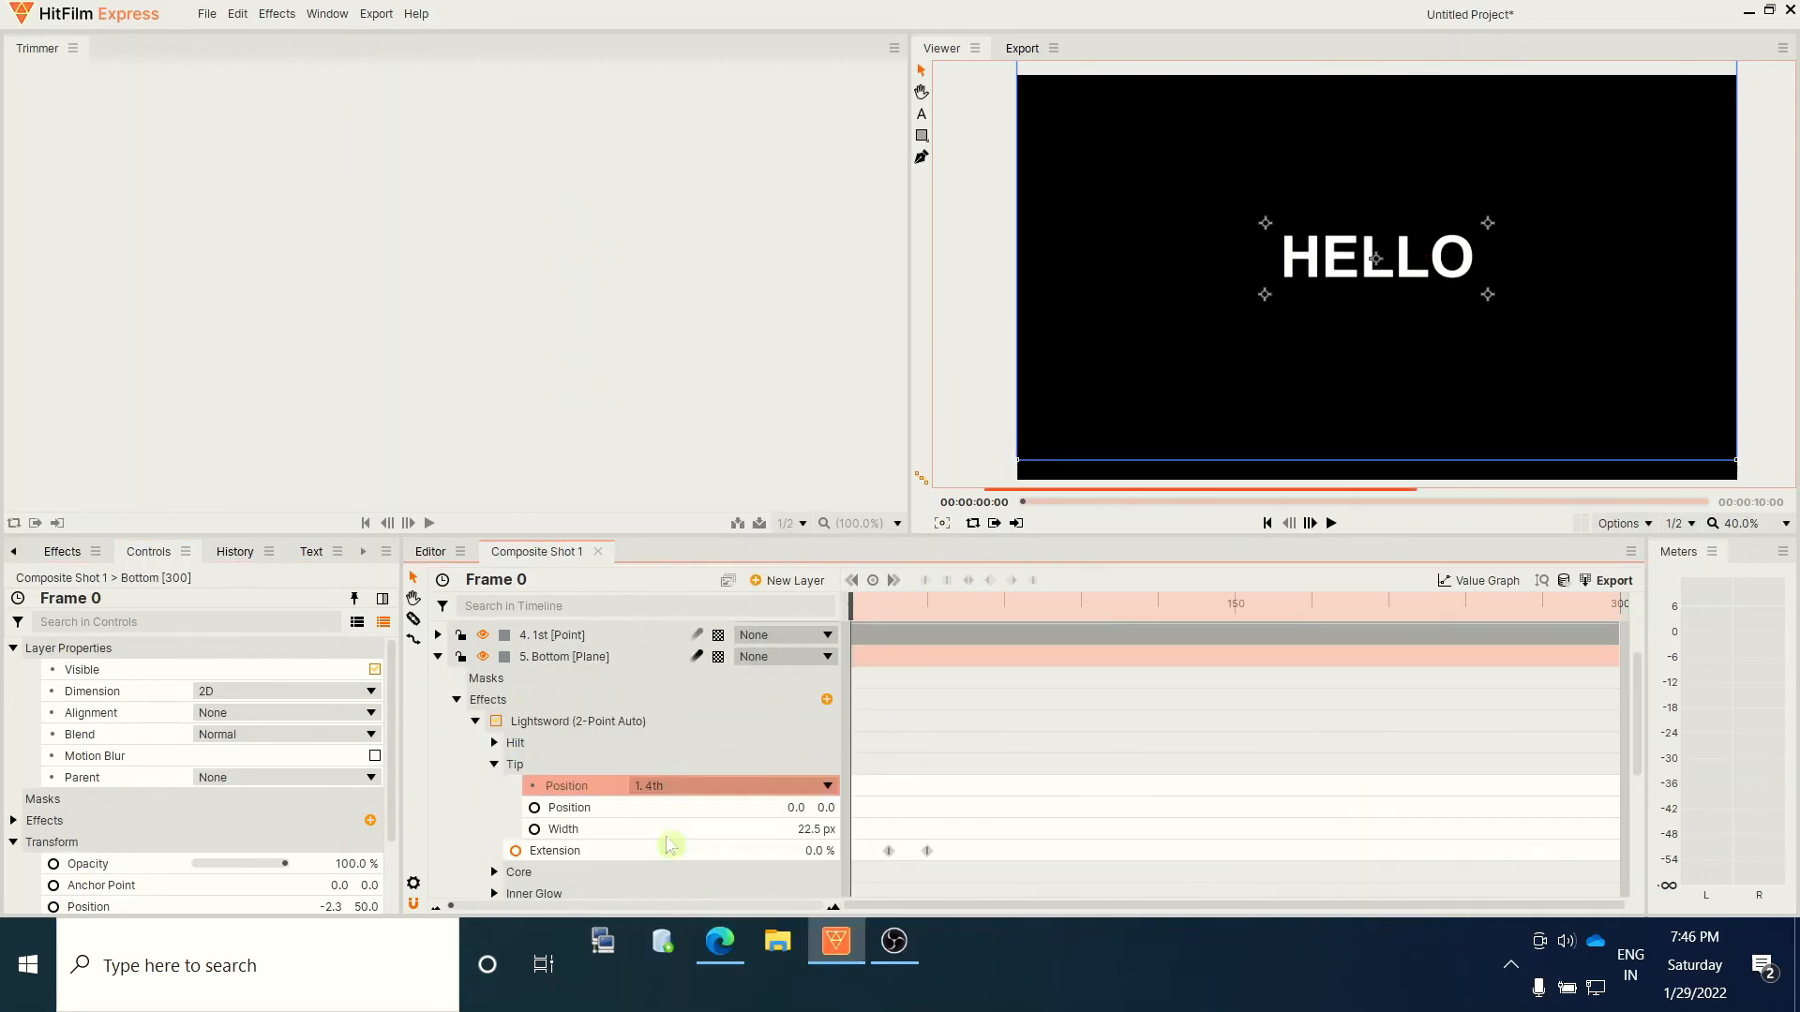
pyautogui.scroll(-4, 600, 855)
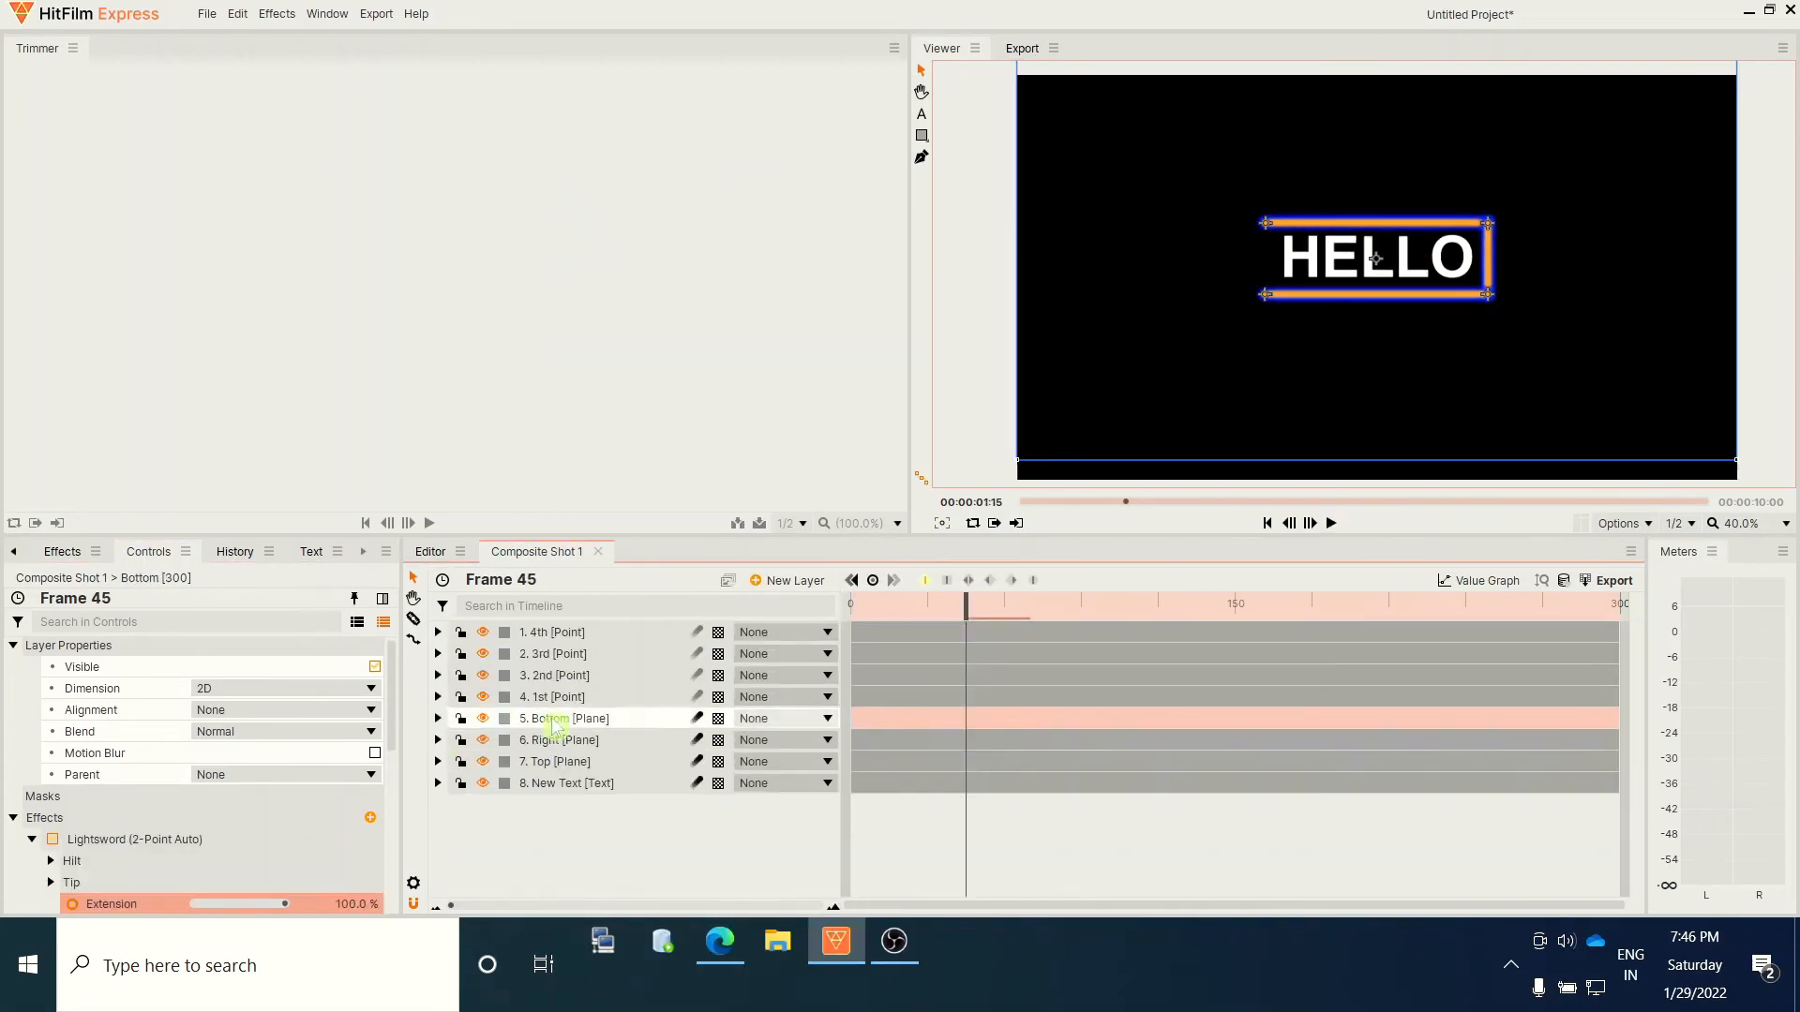
# Duplicate the Bottom layer as Left, with its Lightsword hilt on the 4th point, its tip on the 1st, and Extension animated from frame 45
pyautogui.rightClick(563, 718)
pyautogui.click(620, 605)
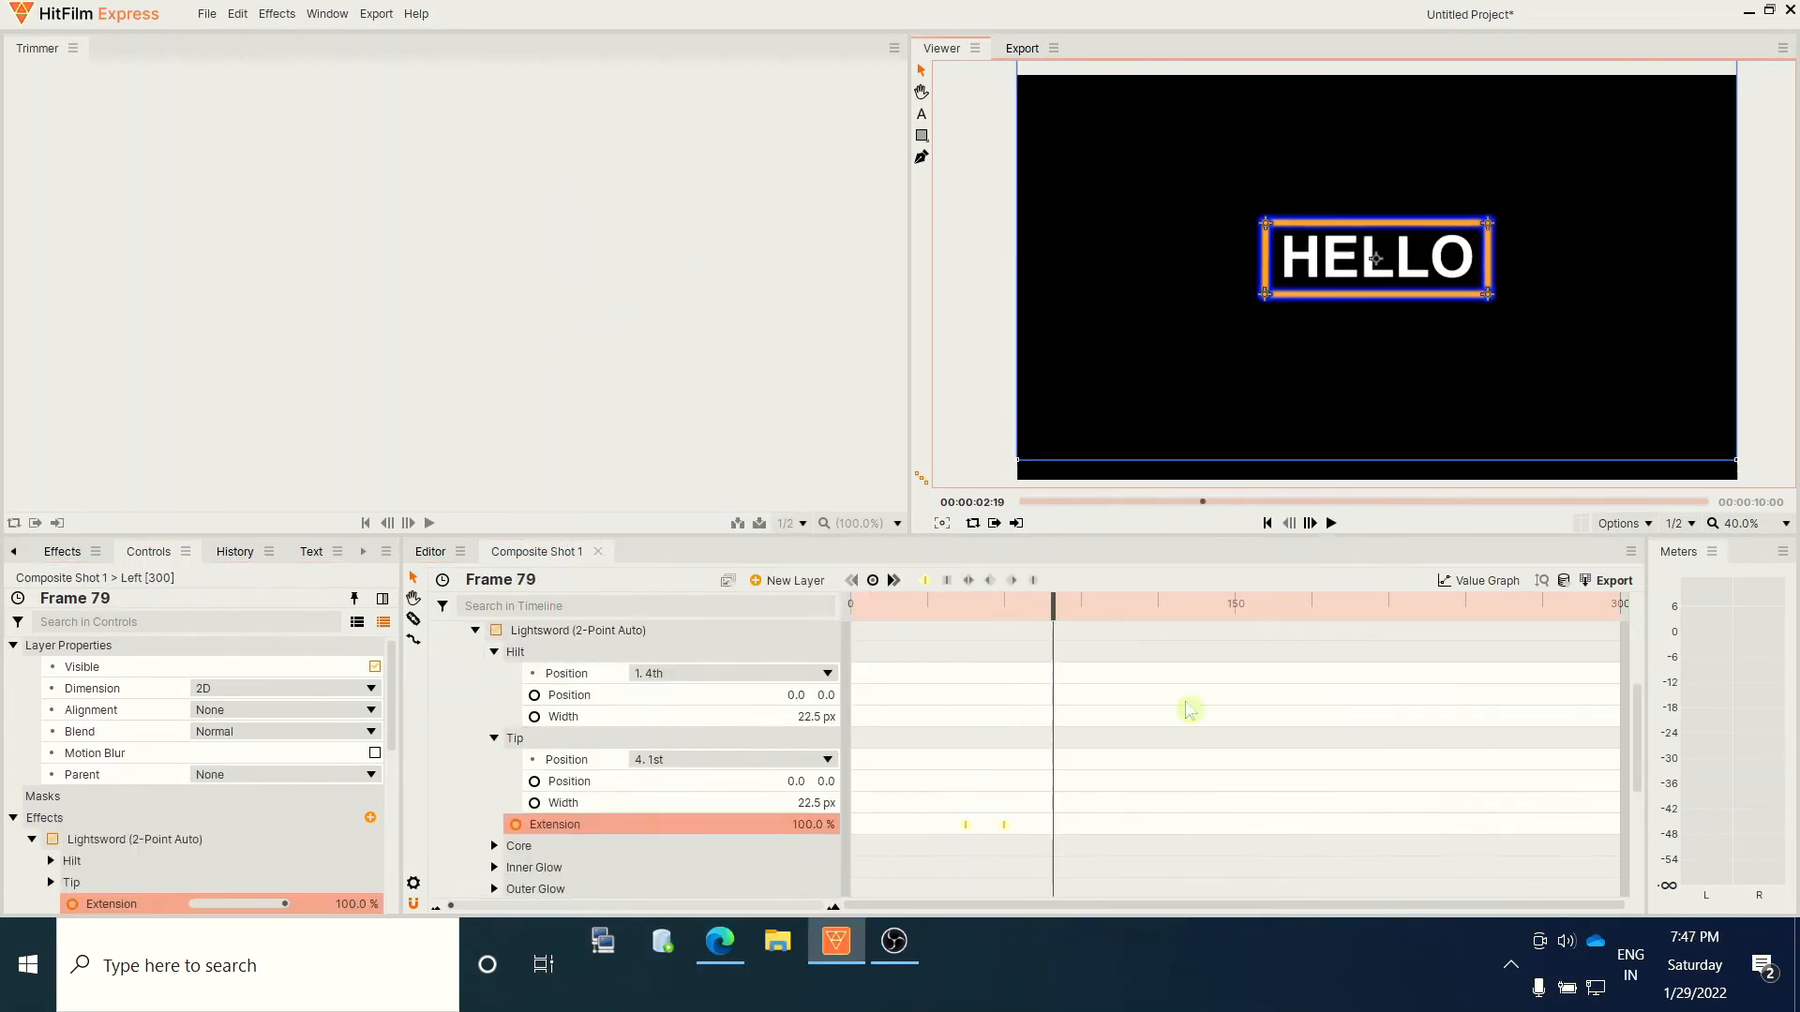
# Return the playhead to frame 0 and collapse the Left layer
pyautogui.moveTo(1055, 599); pyautogui.dragTo(786, 631)
pyautogui.scroll(3, 462, 703)
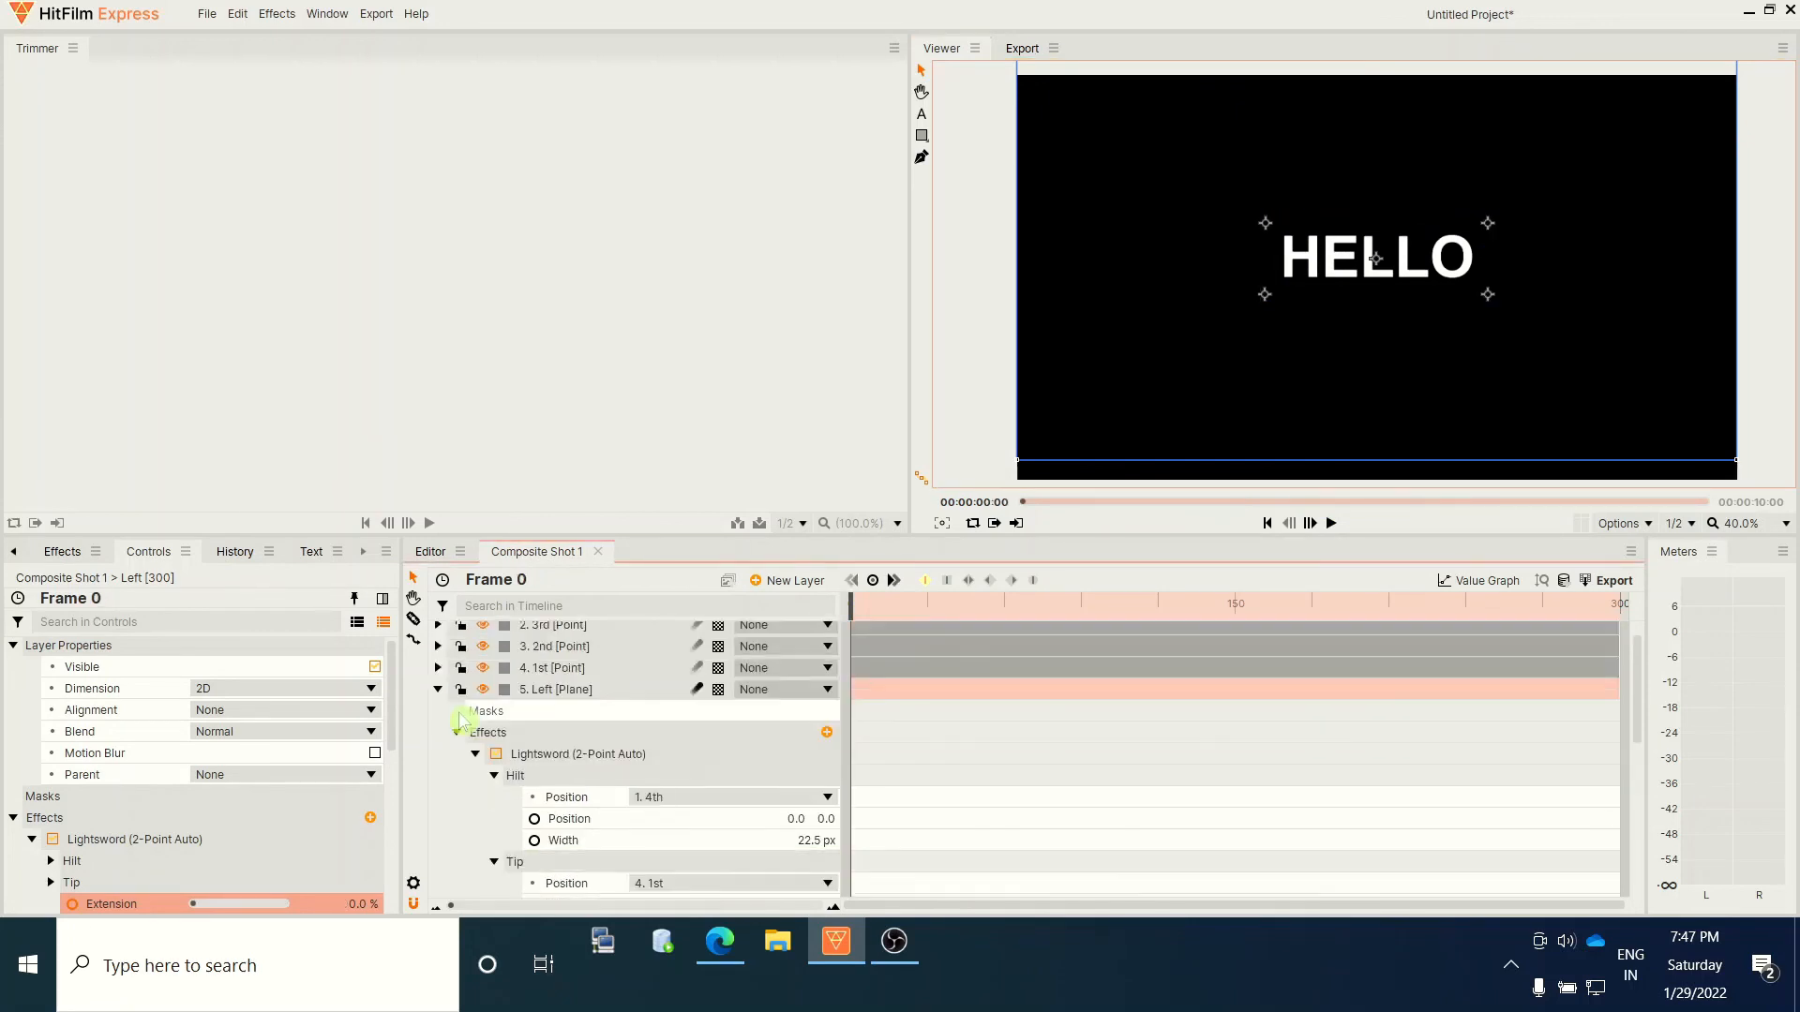
pyautogui.click(439, 690)
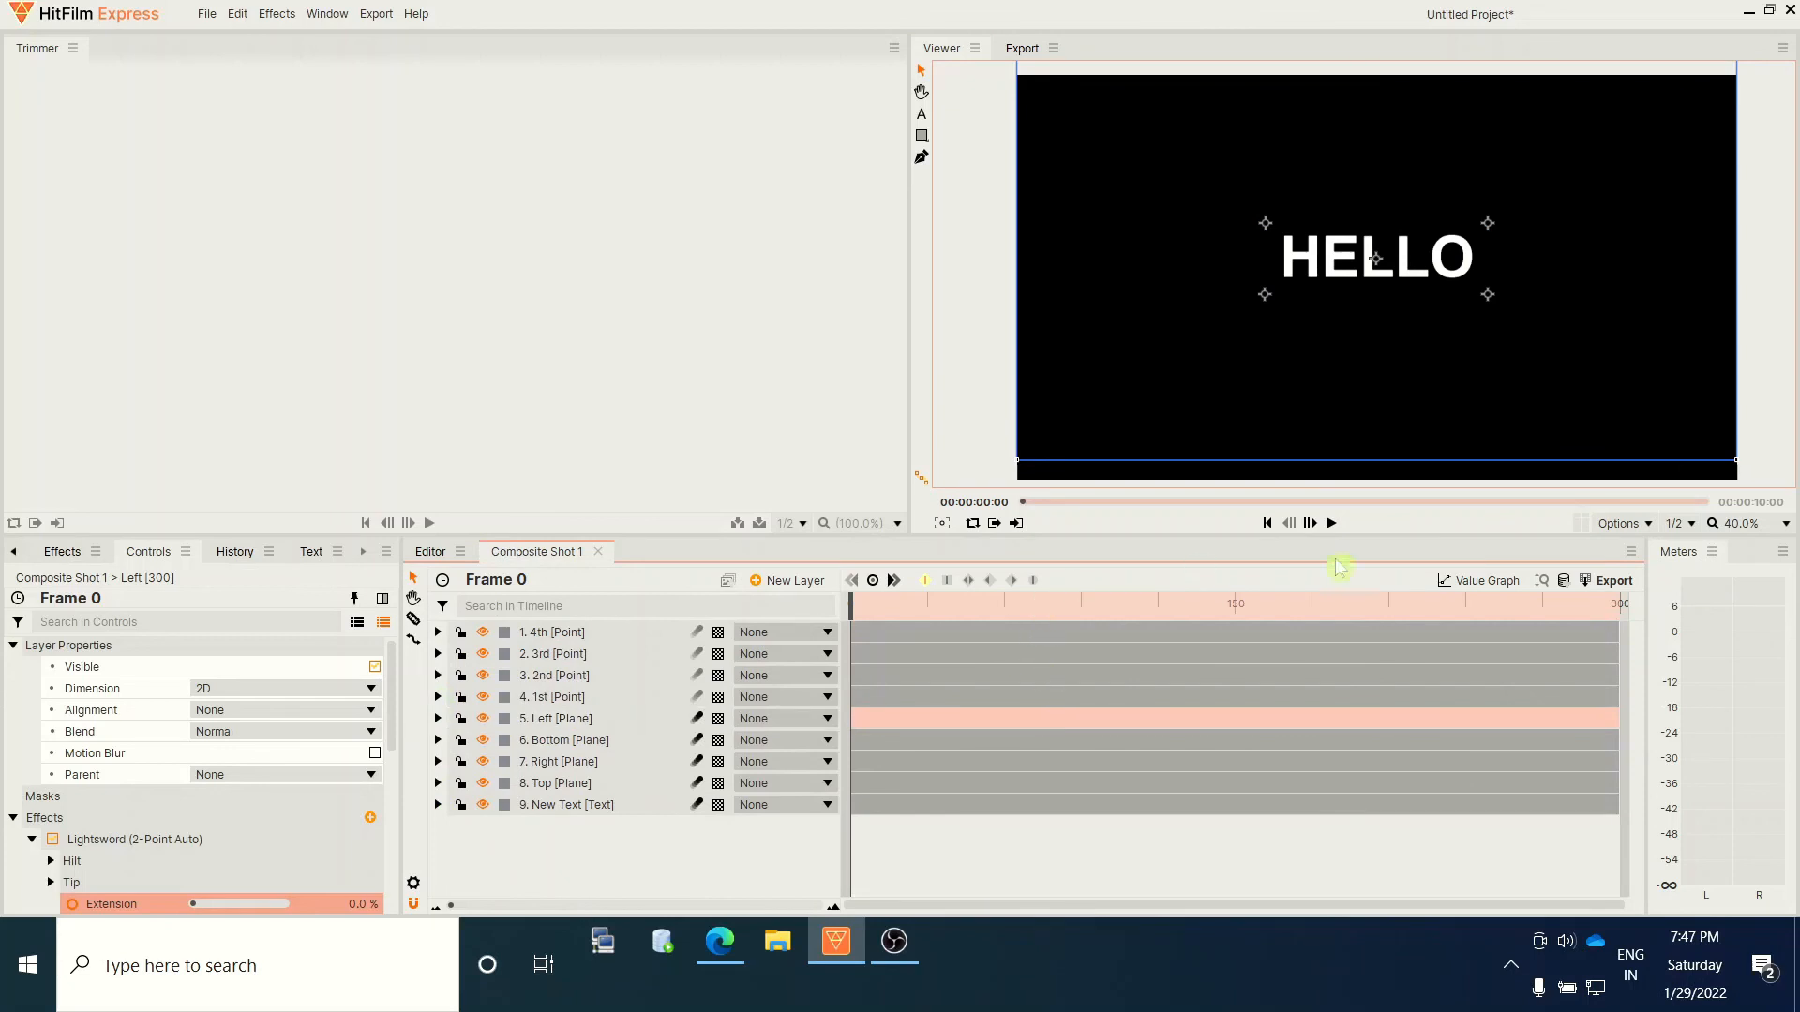
# Play the composite from frame 0 to preview the four lines drawing around HELLO, and stop playback once the frame is complete
pyautogui.click(1332, 525)
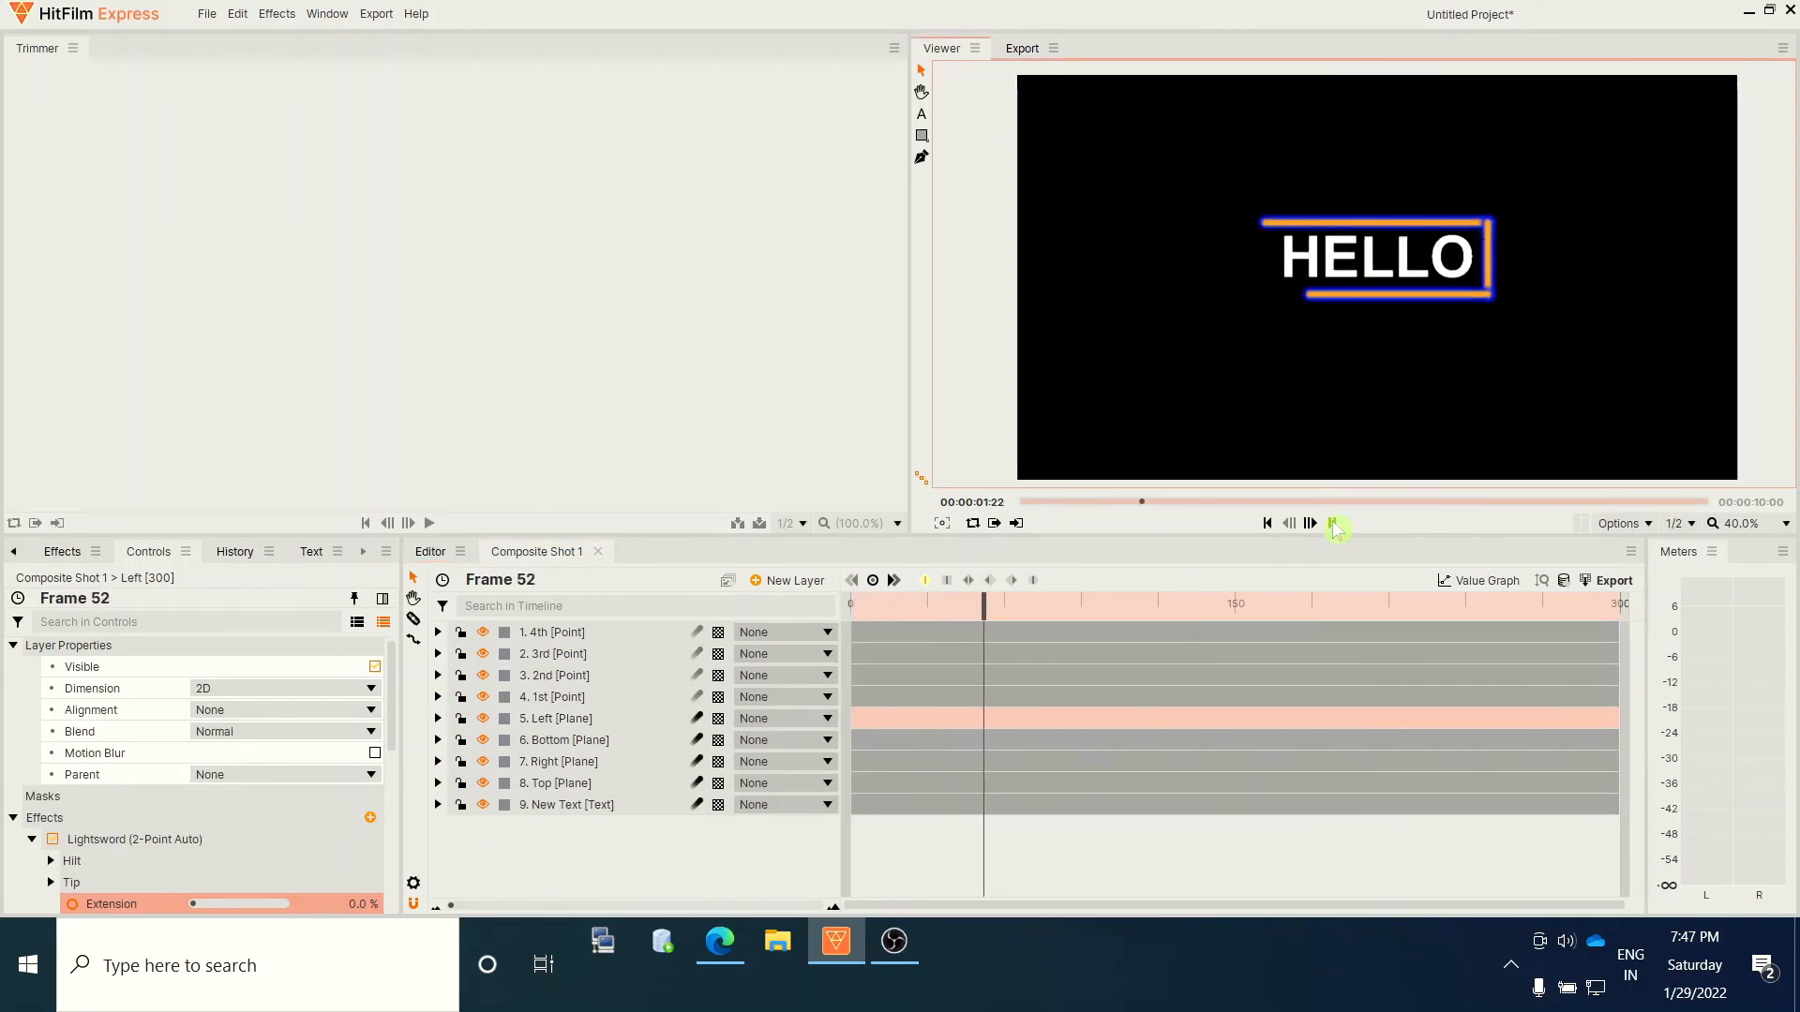
pyautogui.click(1333, 524)
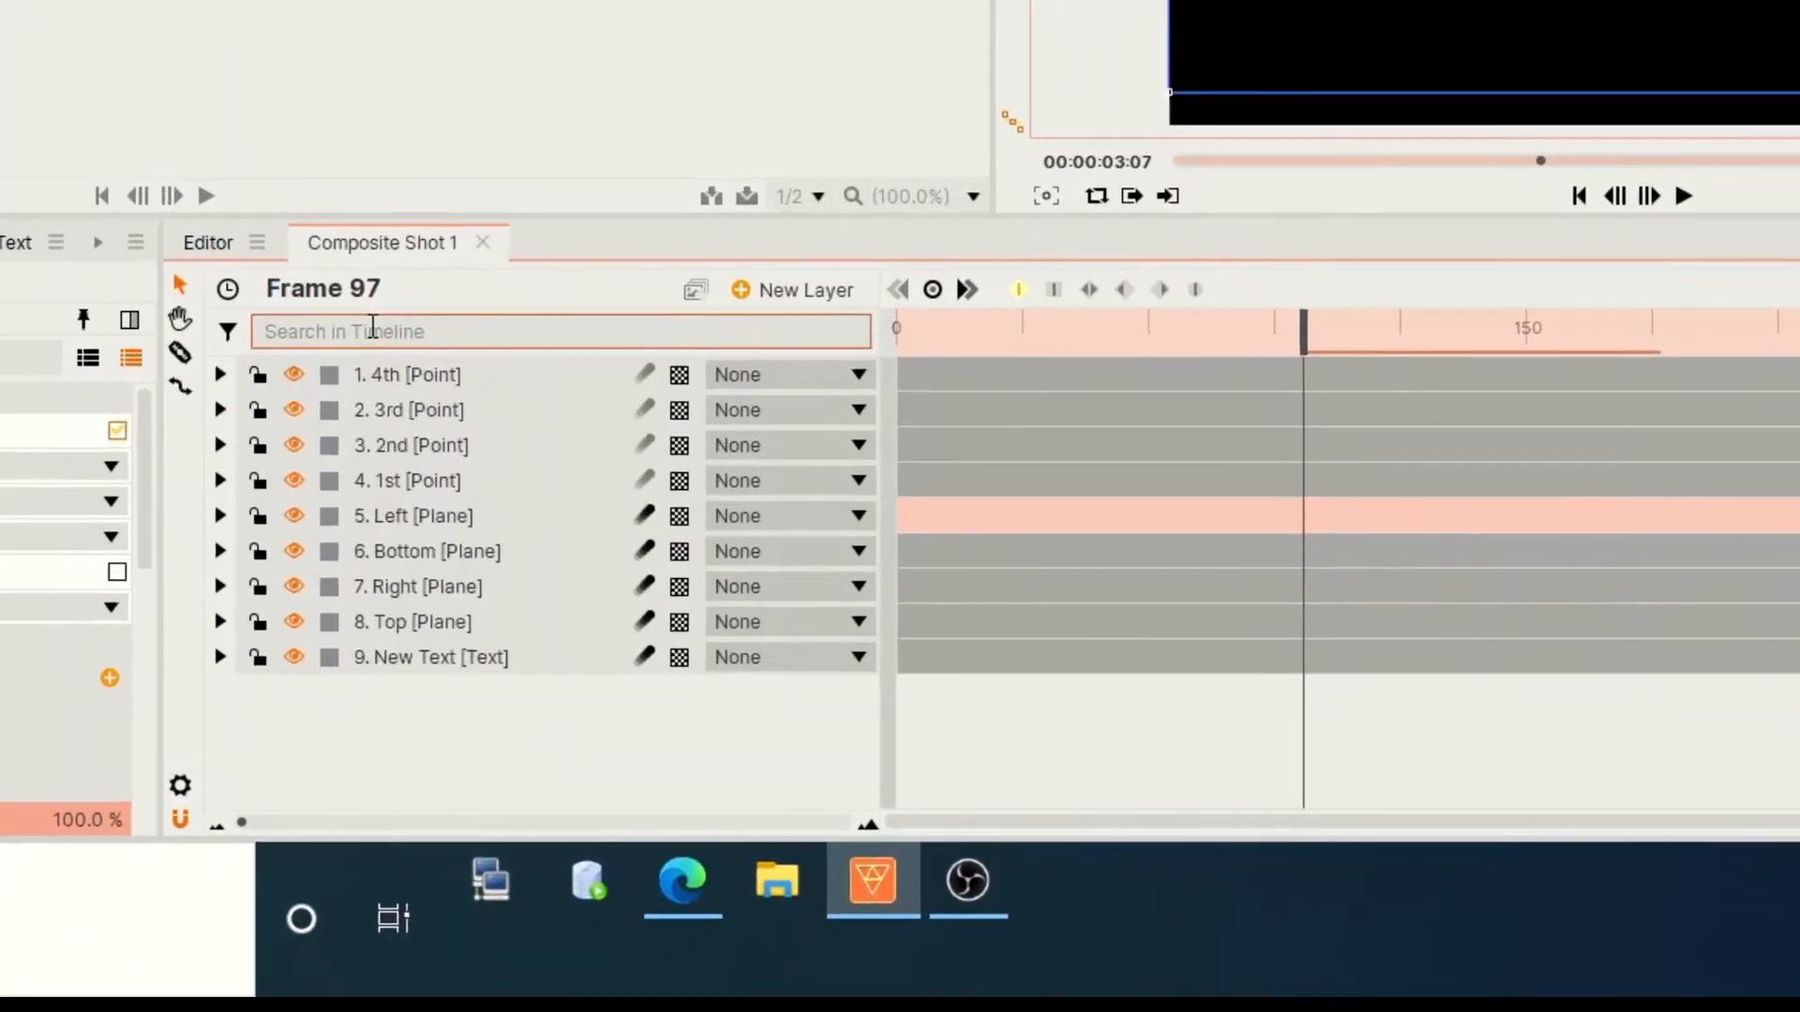
# Filter the timeline by "exten" to list the Extension property and keyframes of the Left, Bottom, Right and Top layers
pyautogui.click(373, 328)
pyautogui.write('exten')
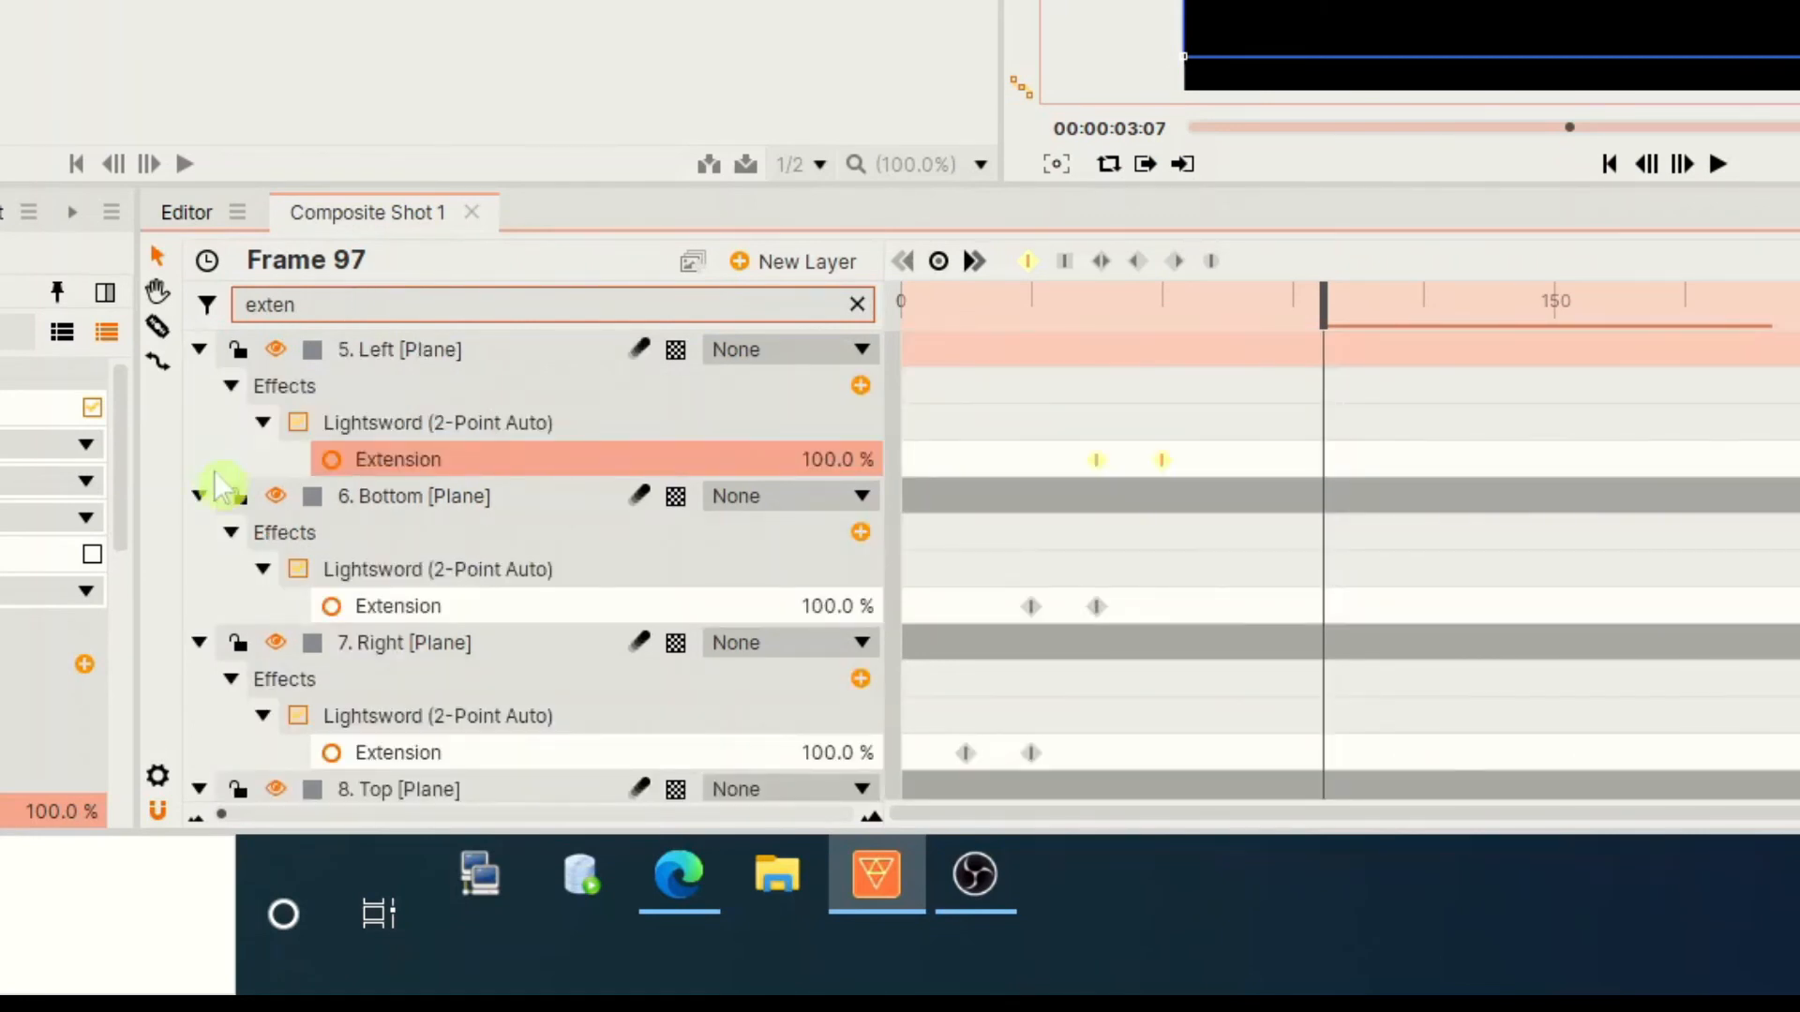
pyautogui.scroll(-3, 1297, 587)
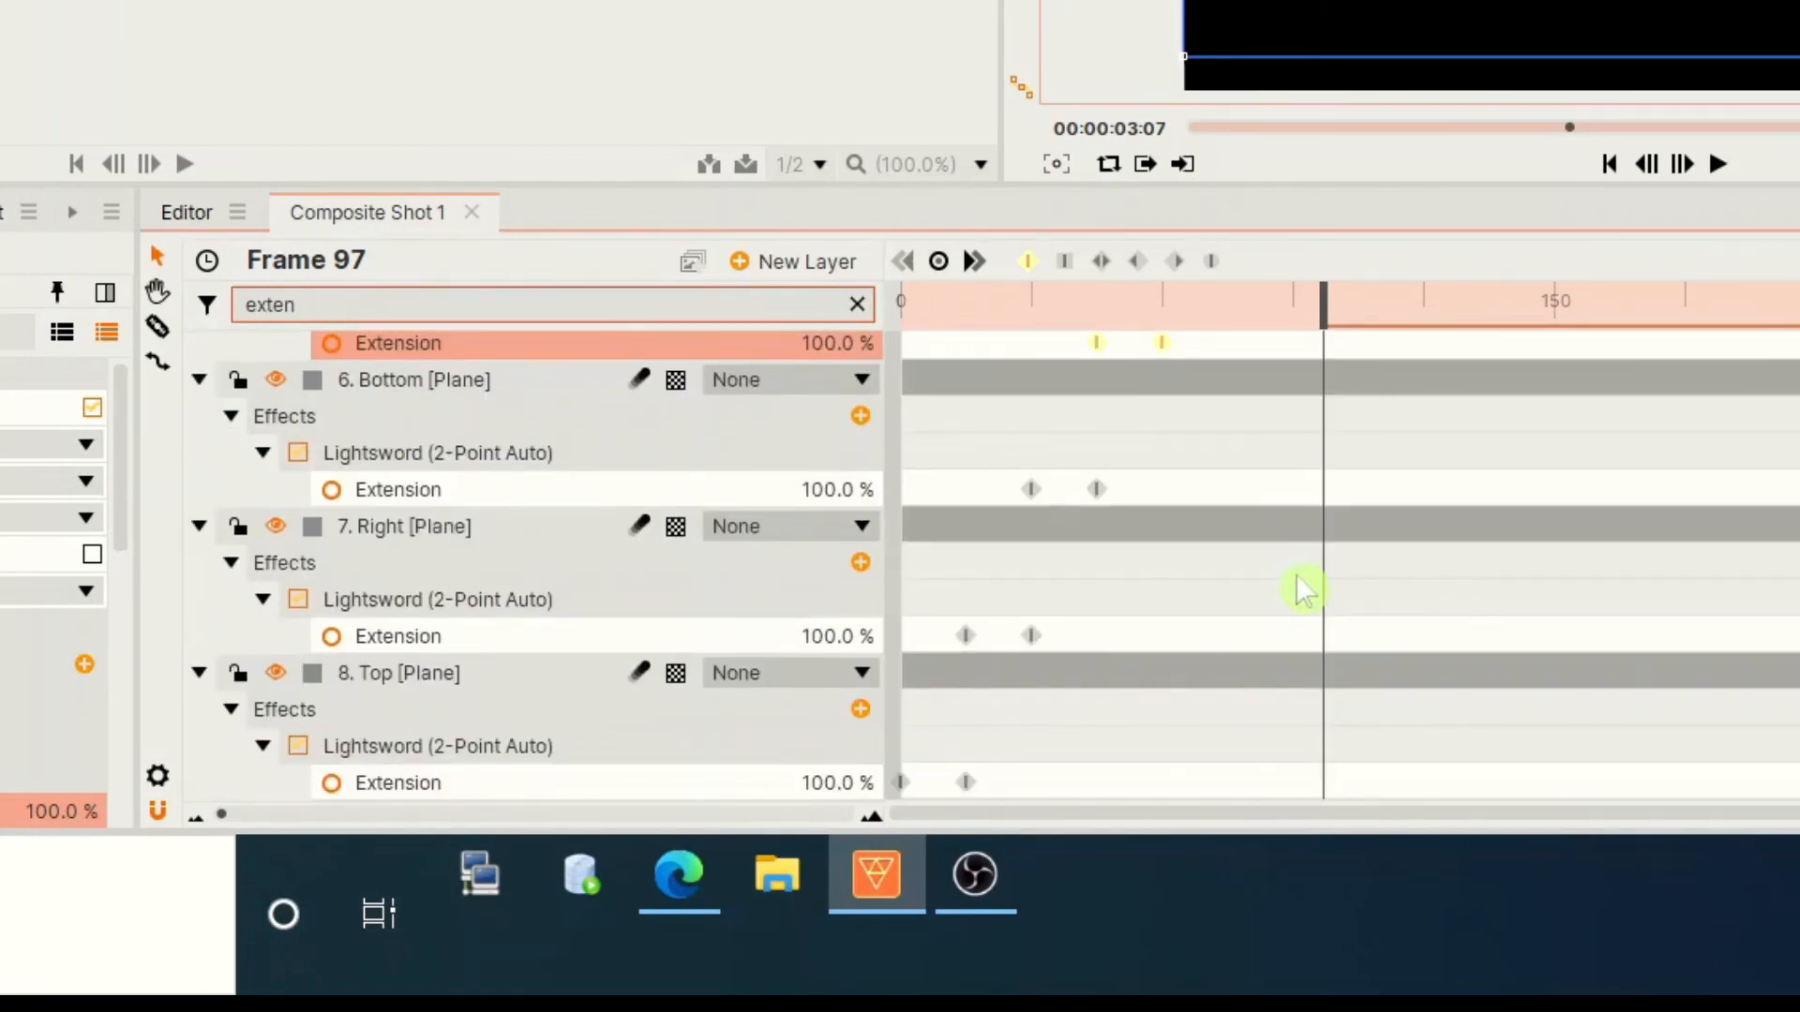
pyautogui.scroll(3, 1297, 577)
# Select all Extension keyframes on the Left, Bottom, Right and Top layers together and switch them to the last available interpolation type
pyautogui.click(911, 388)
pyautogui.moveTo(916, 386); pyautogui.dragTo(1208, 812)
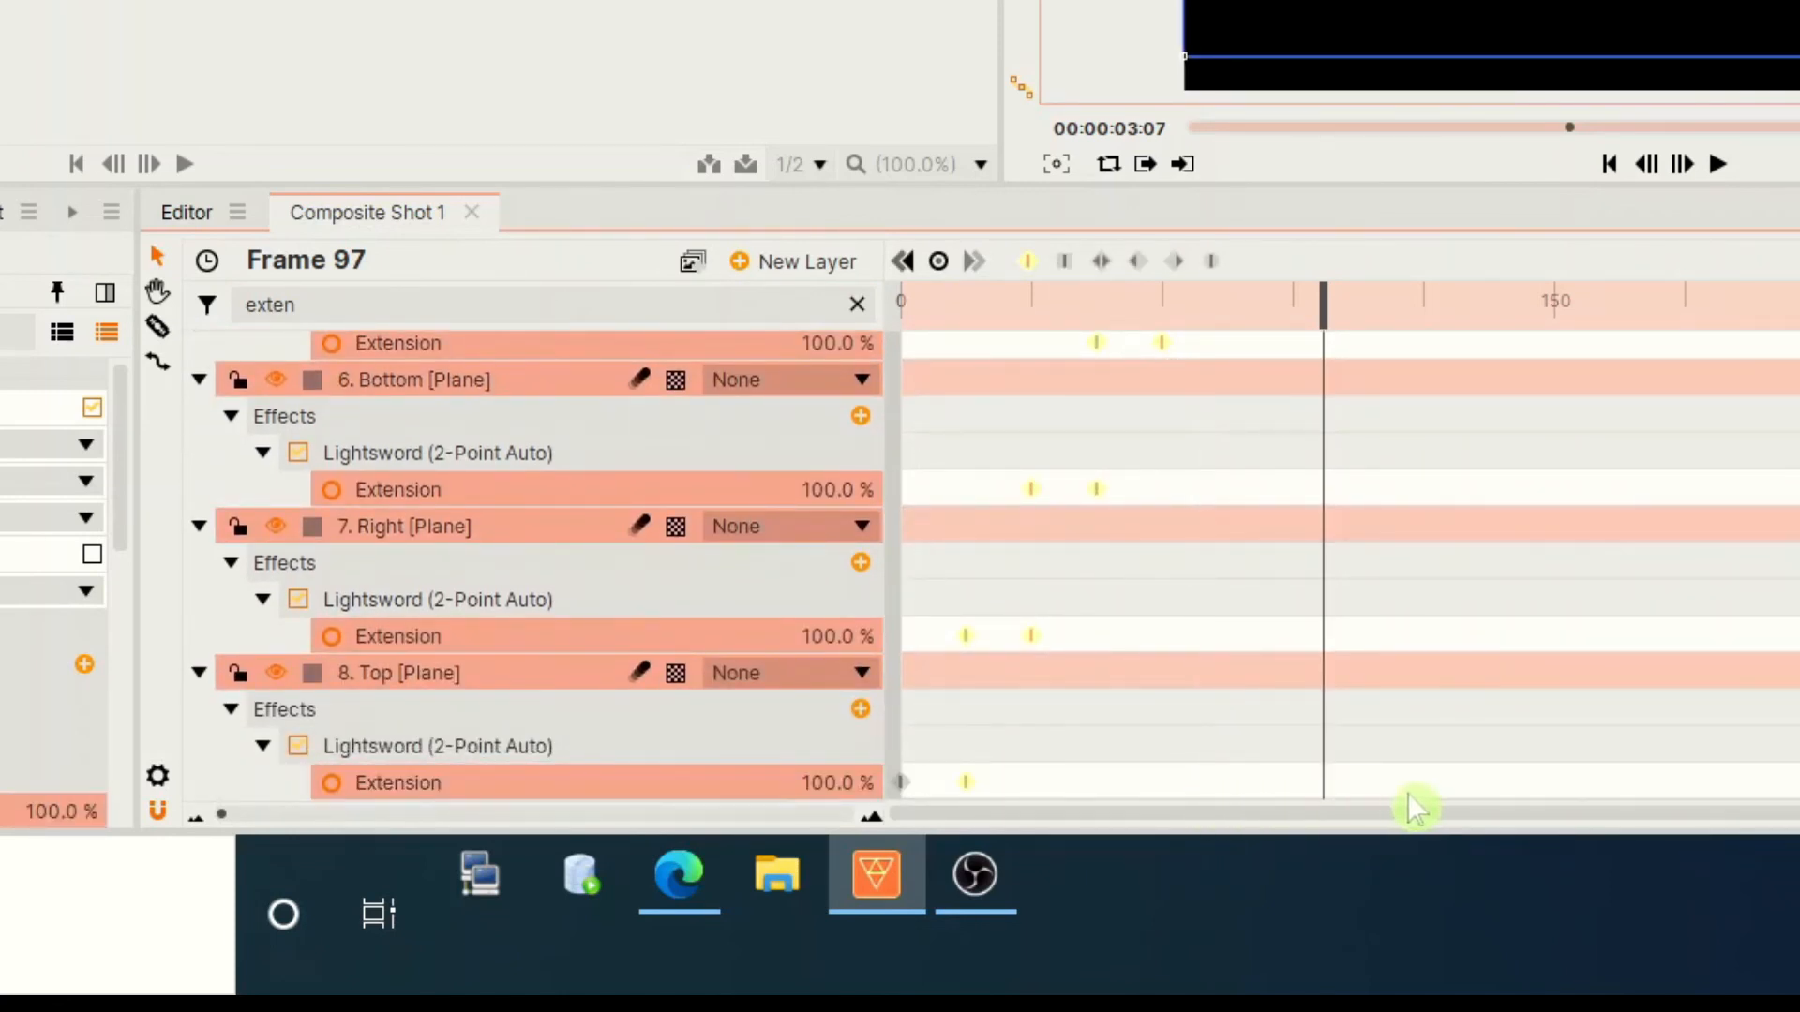
pyautogui.moveTo(1409, 774); pyautogui.dragTo(822, 324)
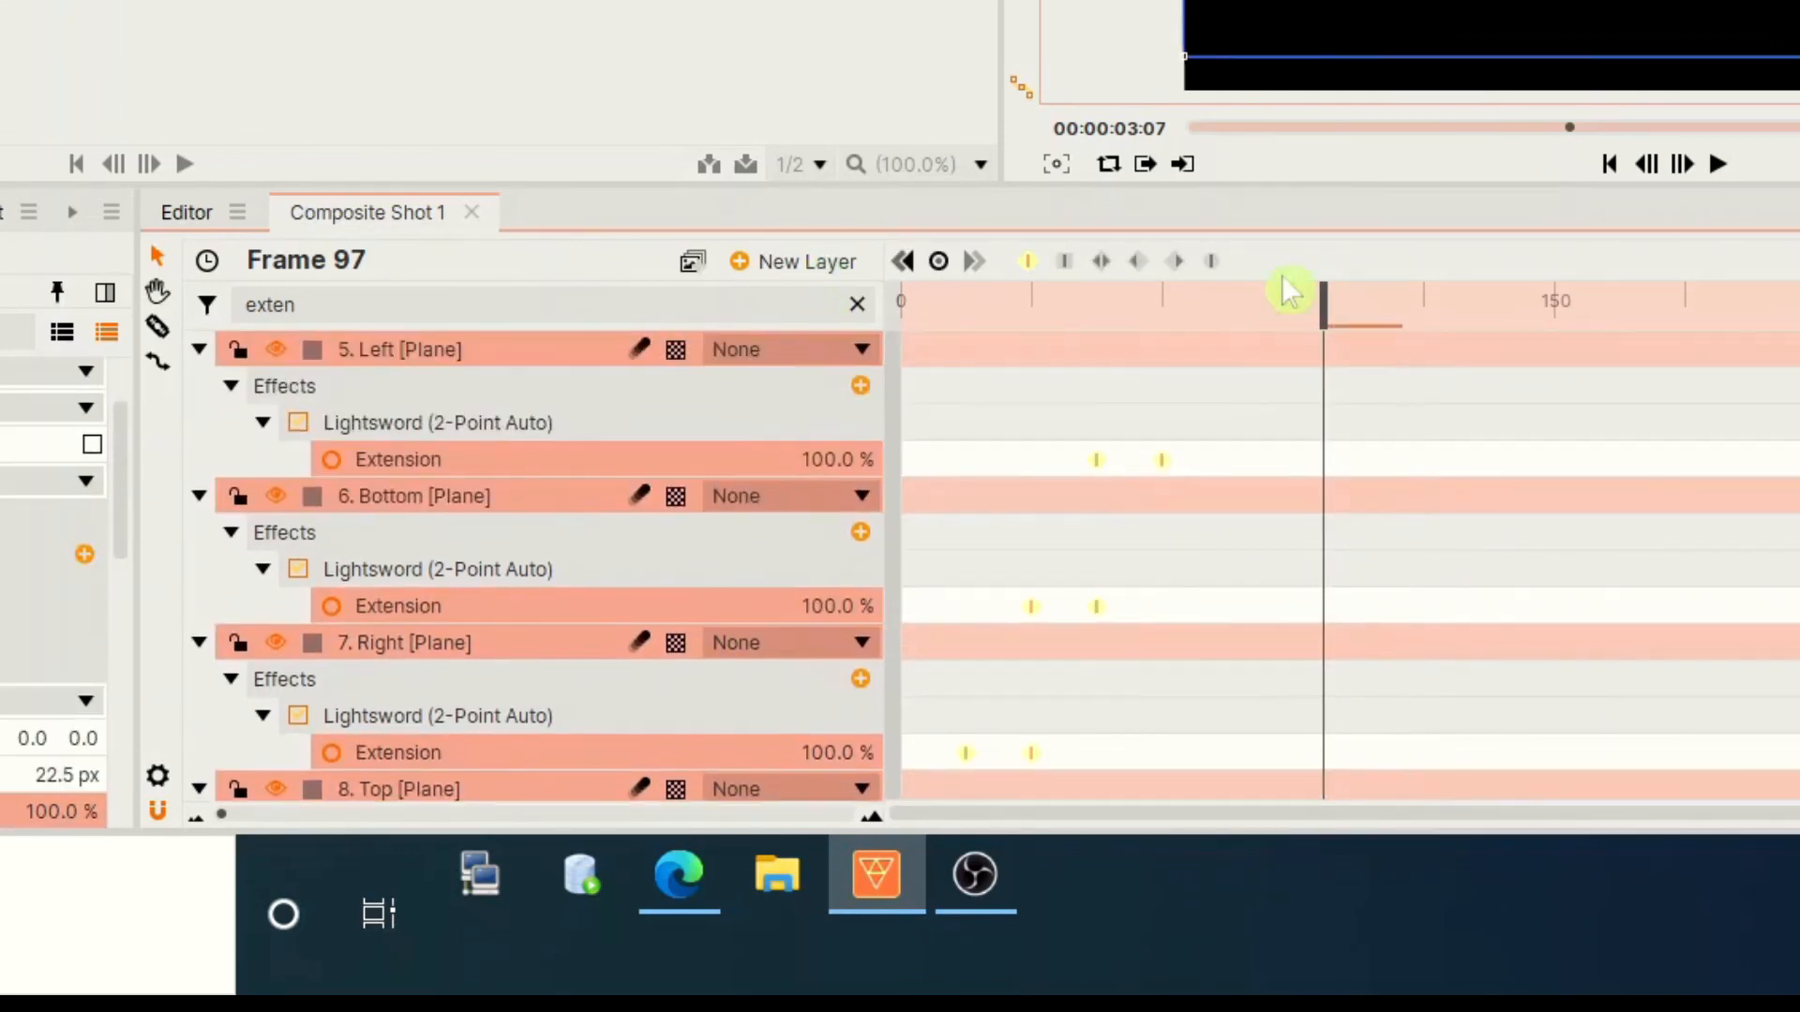
pyautogui.click(1214, 267)
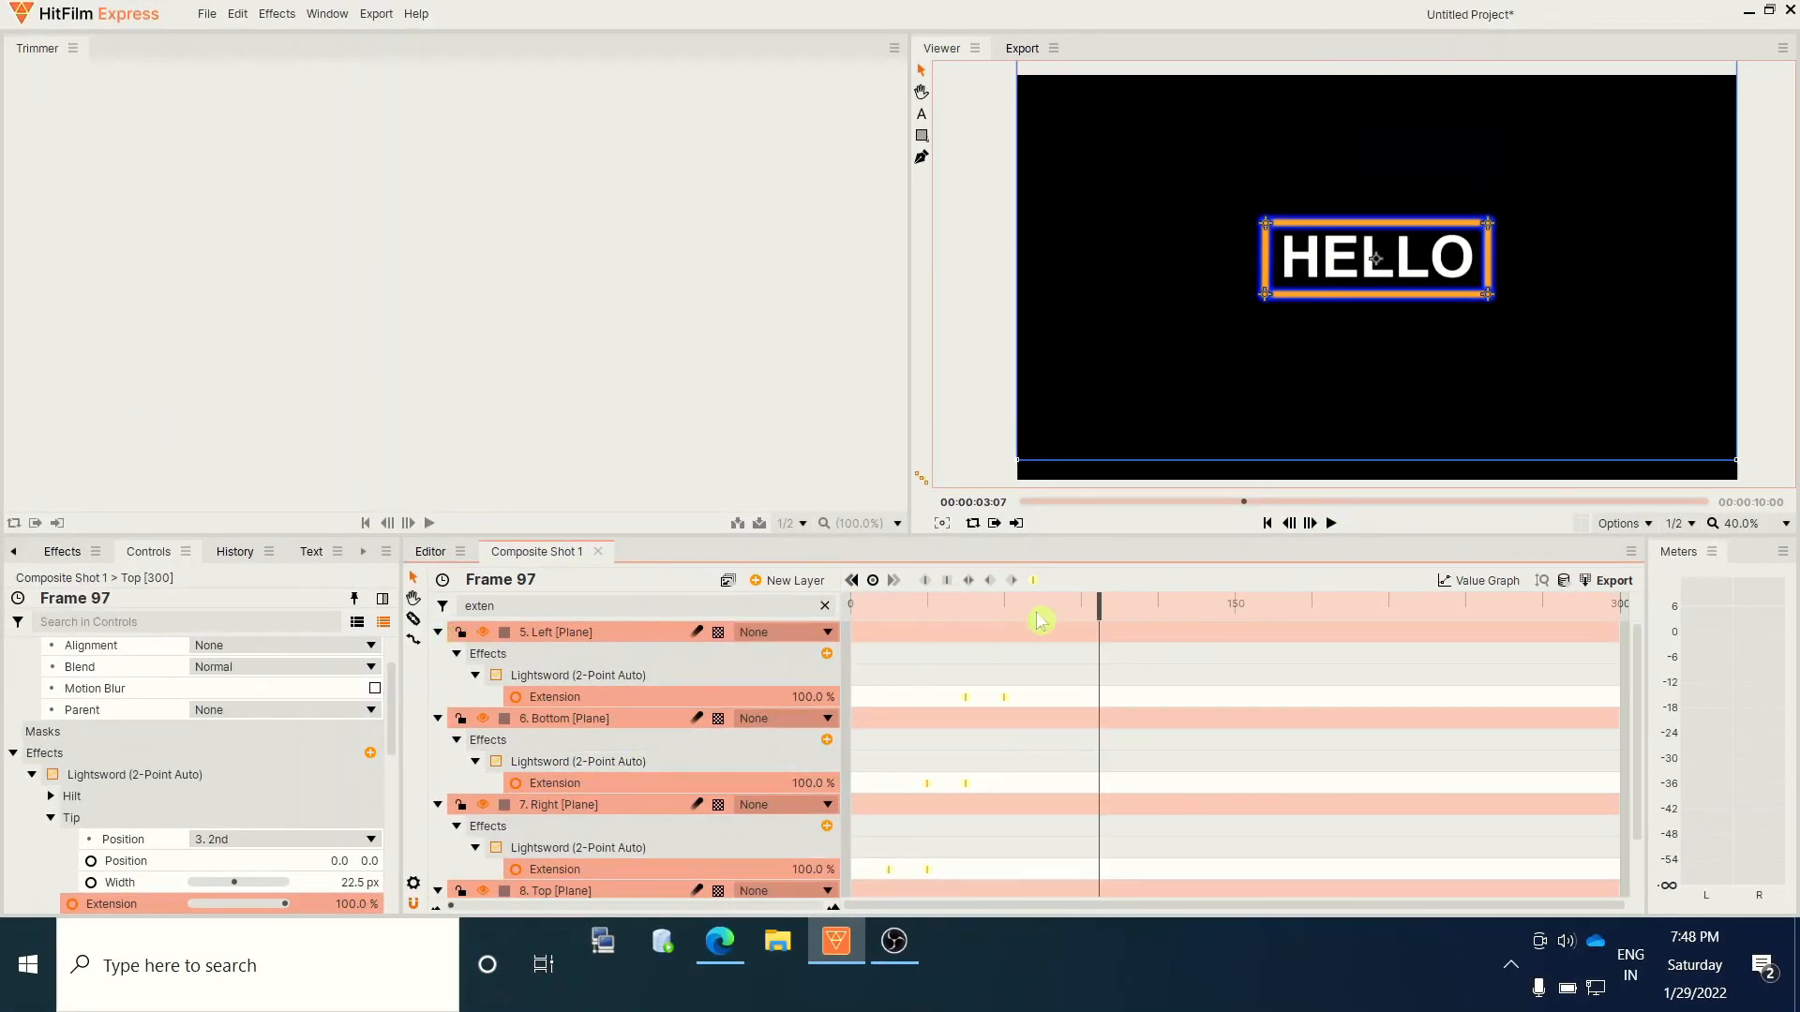
# Return the playhead to frame 0 and preview the line animation with the changed keyframe interpolation, stopping after the frame completes
pyautogui.moveTo(1033, 611); pyautogui.dragTo(853, 615)
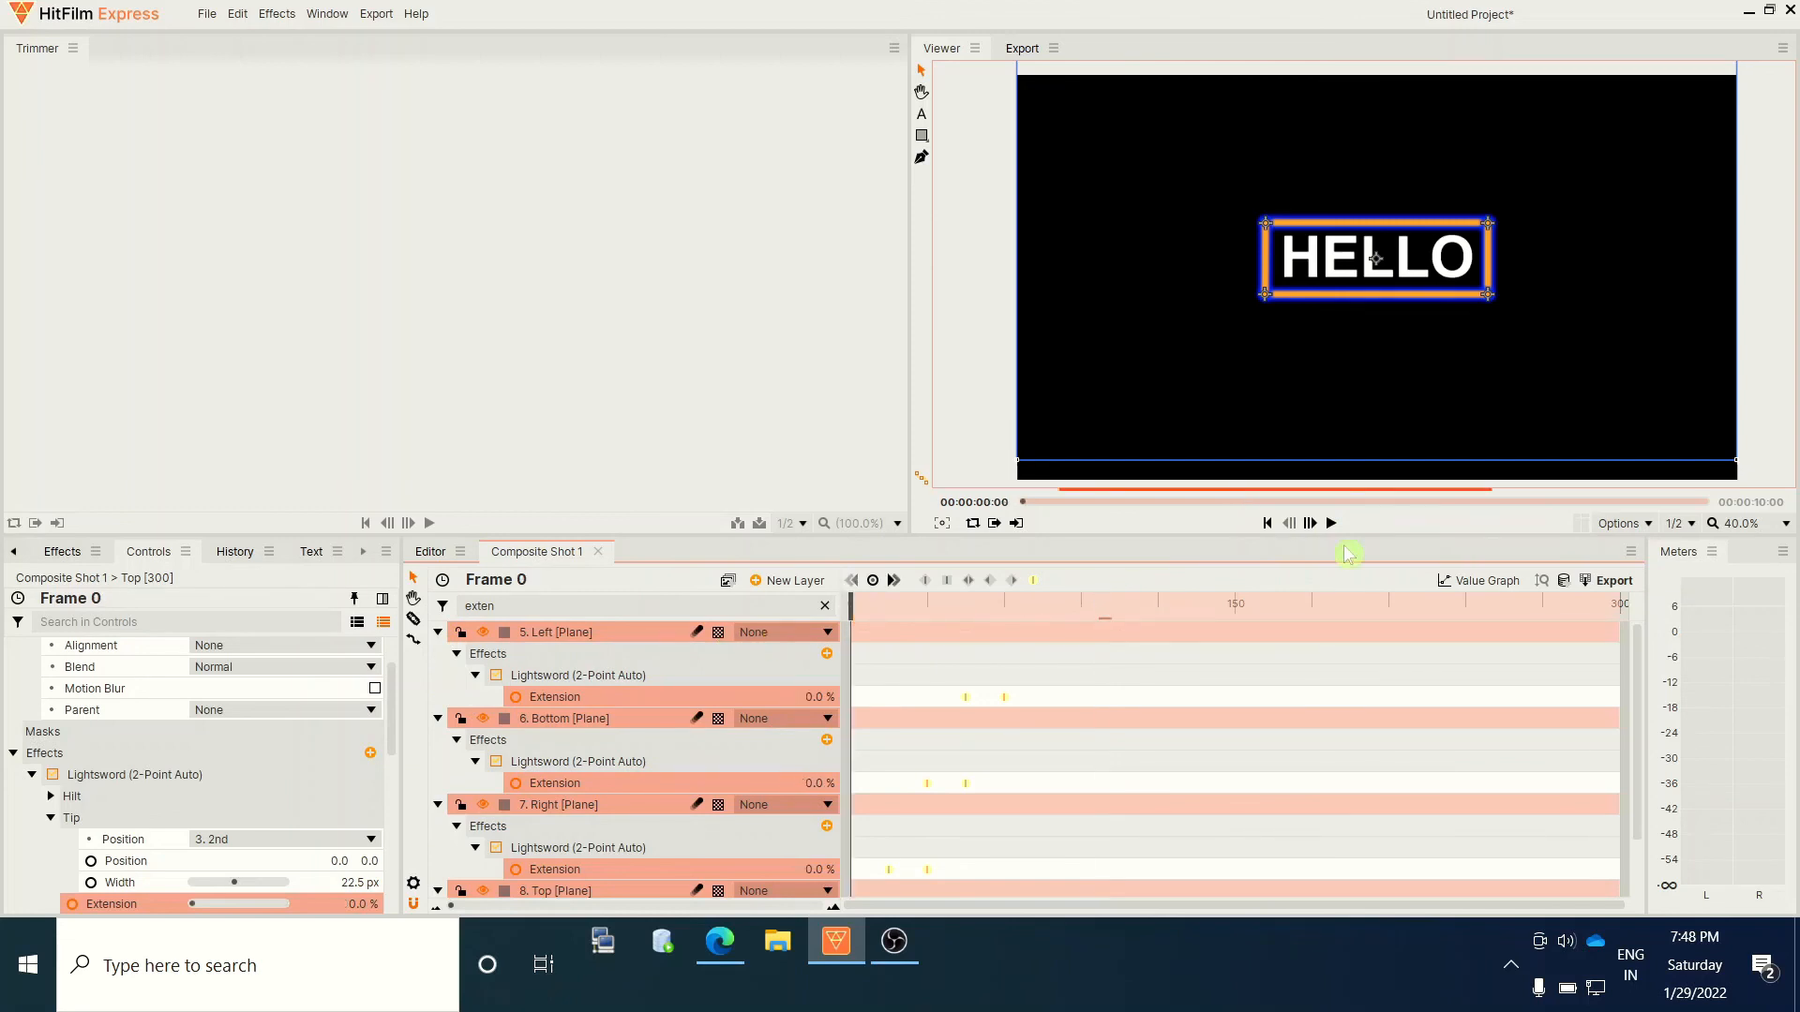
pyautogui.click(1331, 523)
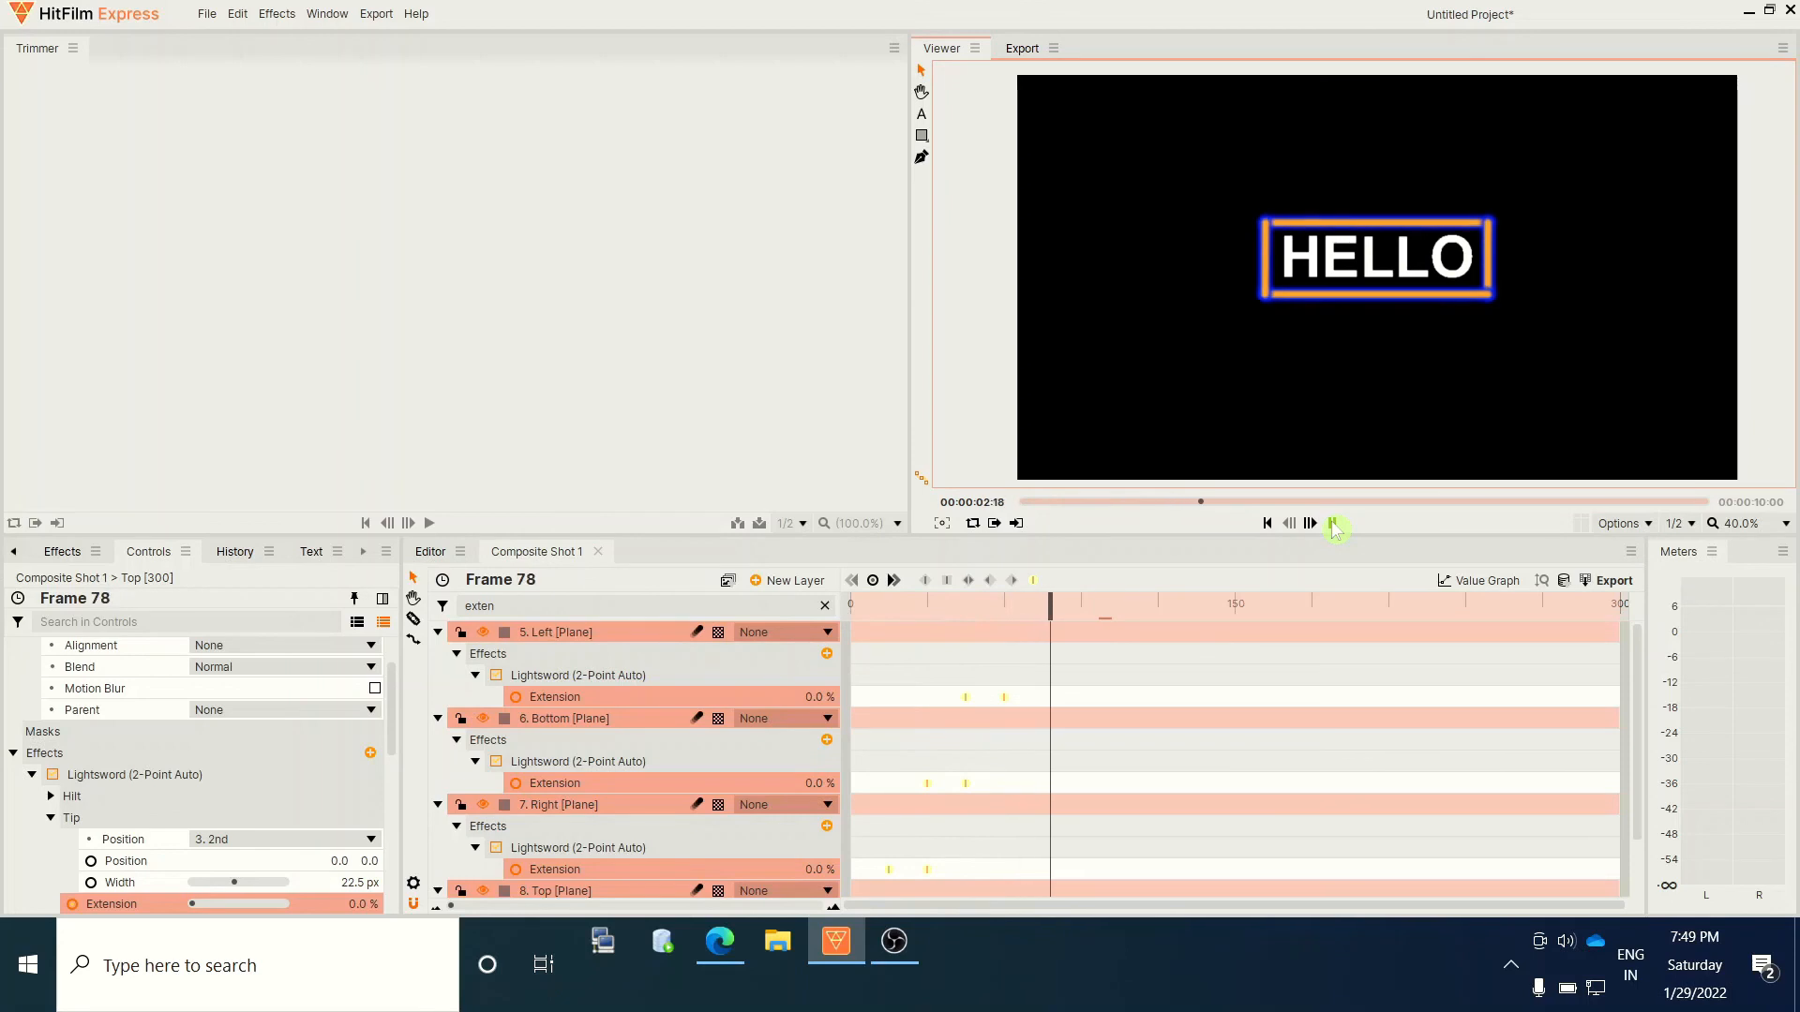
pyautogui.click(1332, 524)
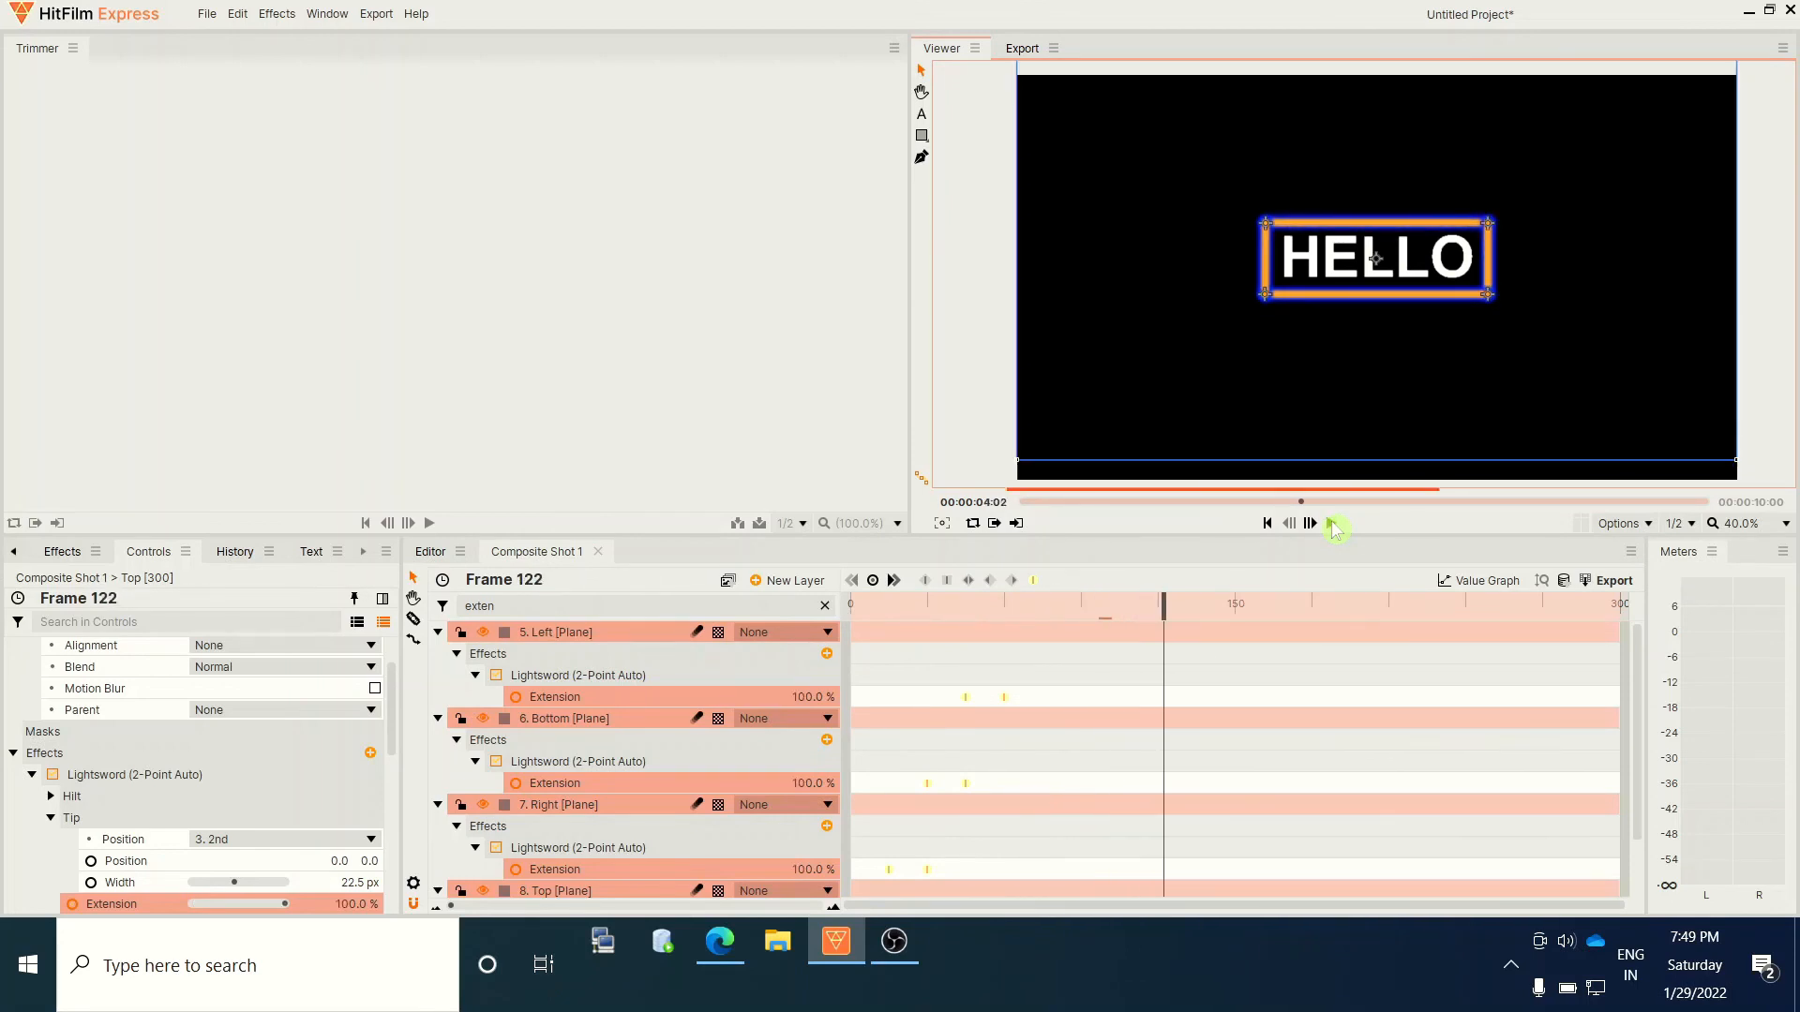